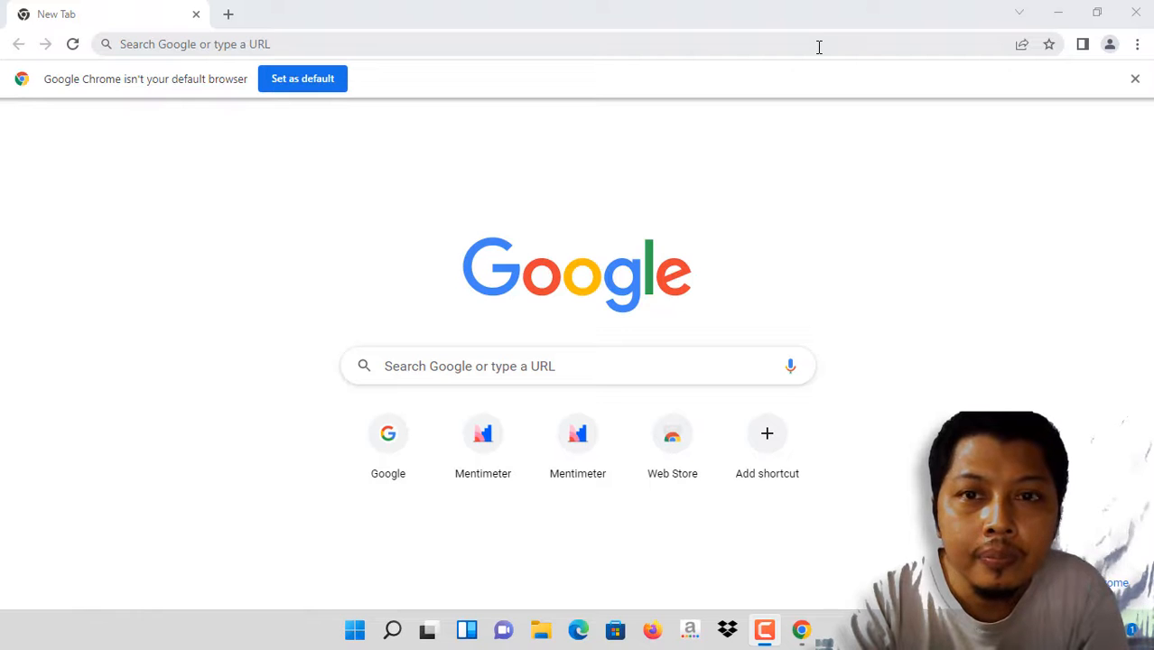
# - Go to mentimeter.com and open the account's list of presentations
pyautogui.click(819, 47)
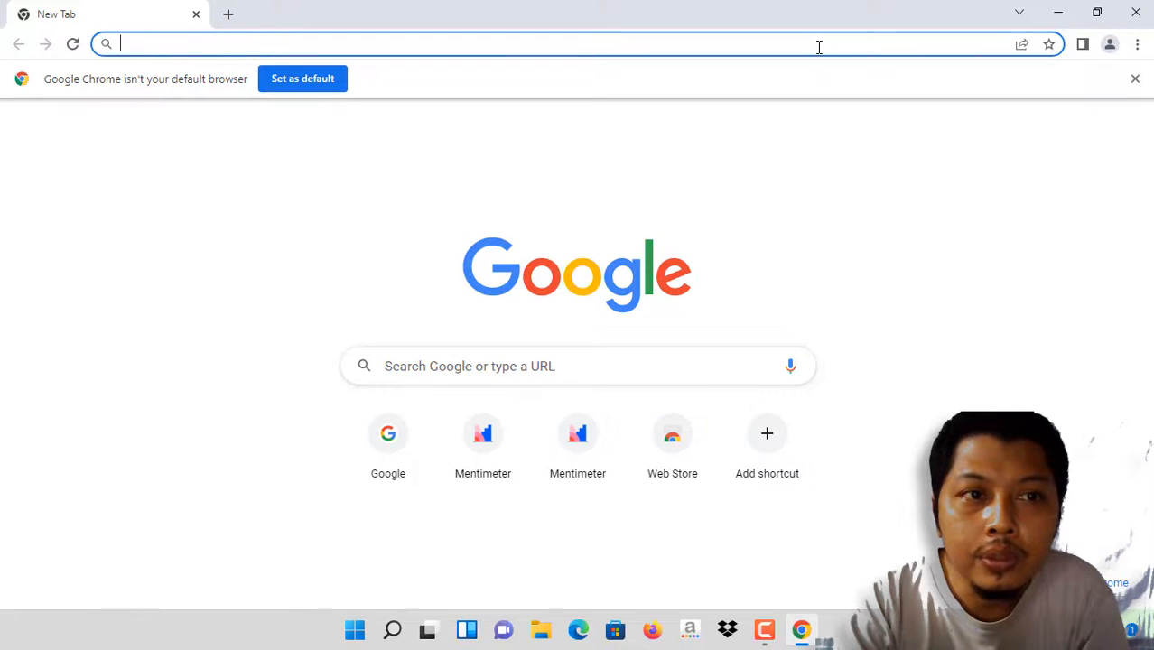
pyautogui.write('m')
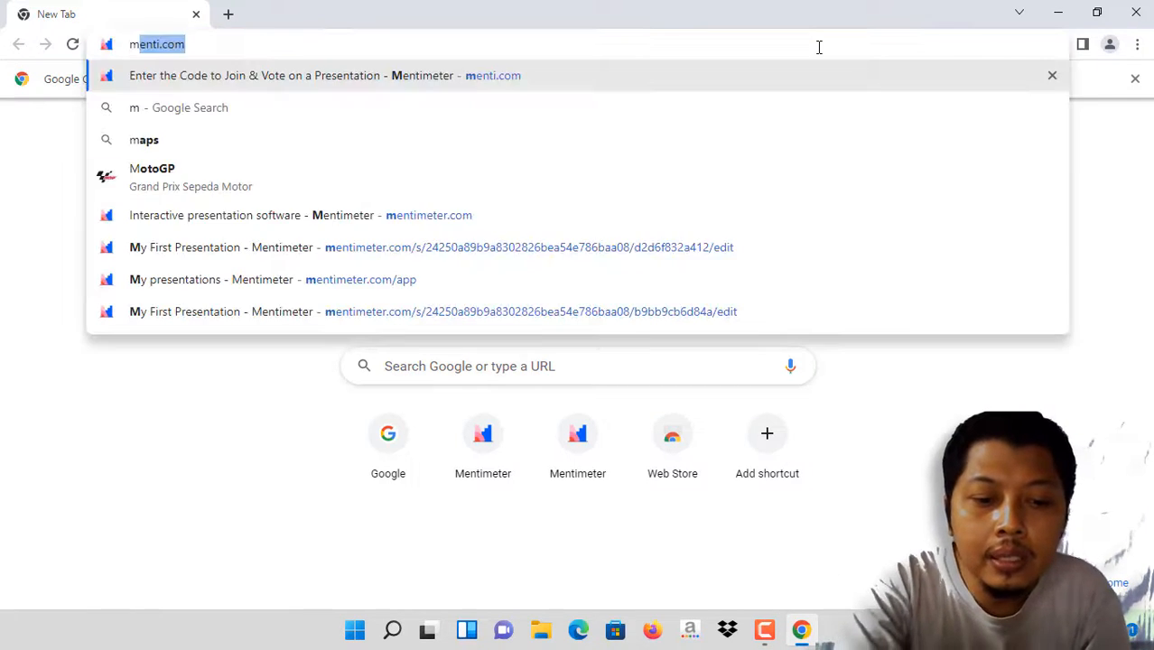
pyautogui.write('enti')
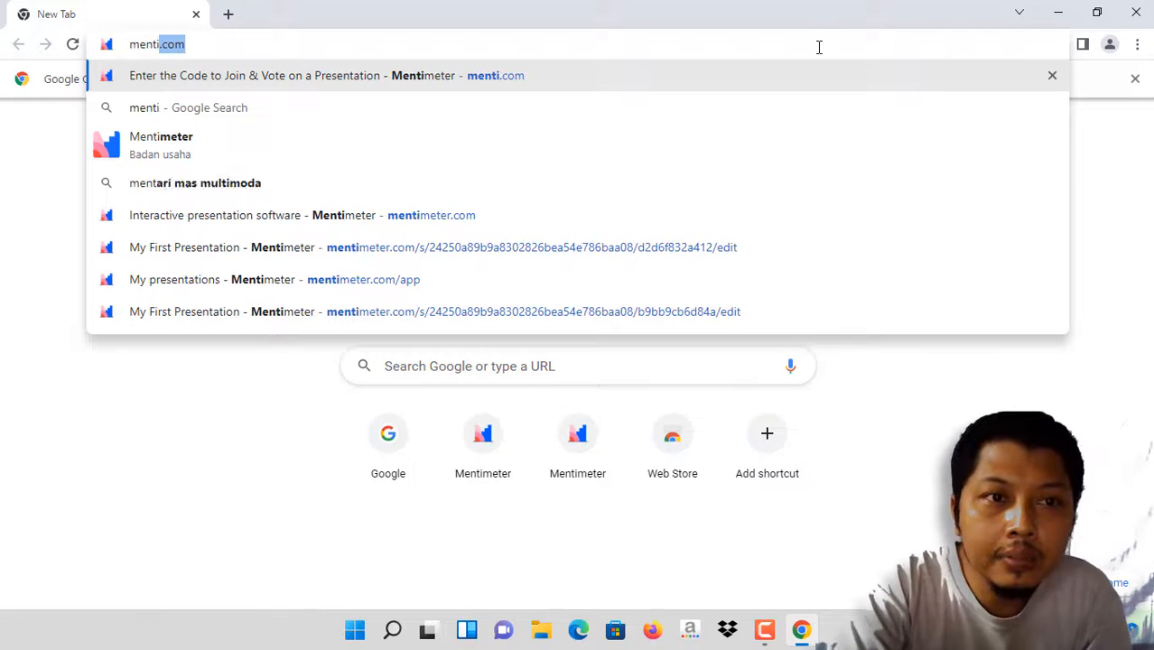
pyautogui.write('me')
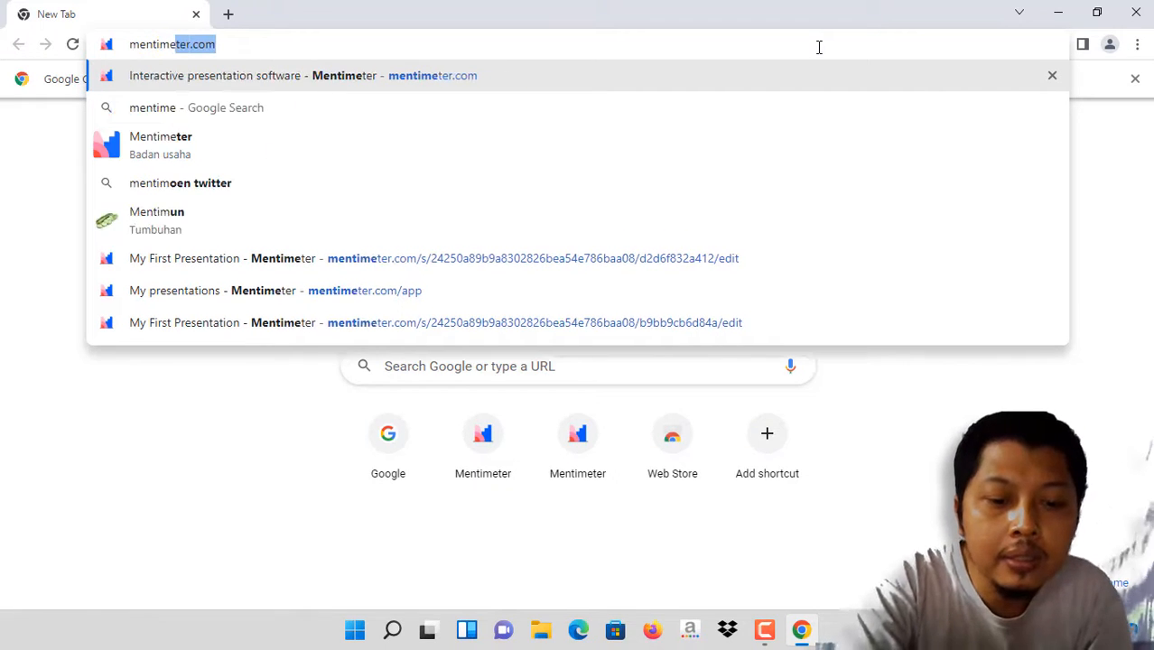
pyautogui.write('ter.co')
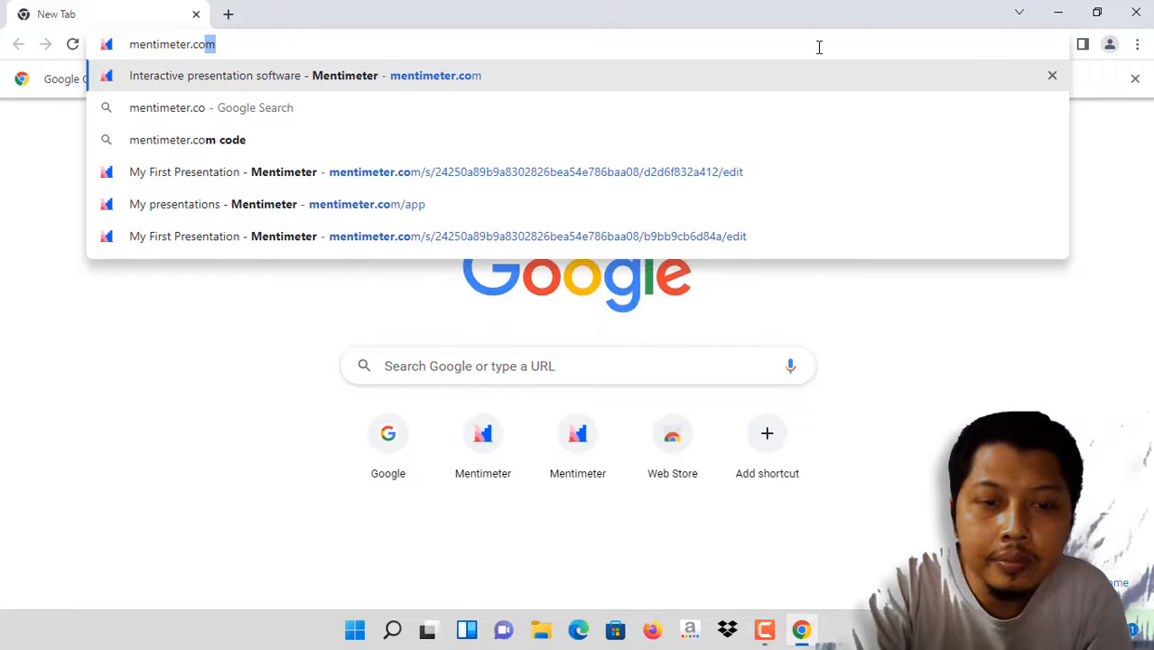
pyautogui.write('m')
pyautogui.press('Return')
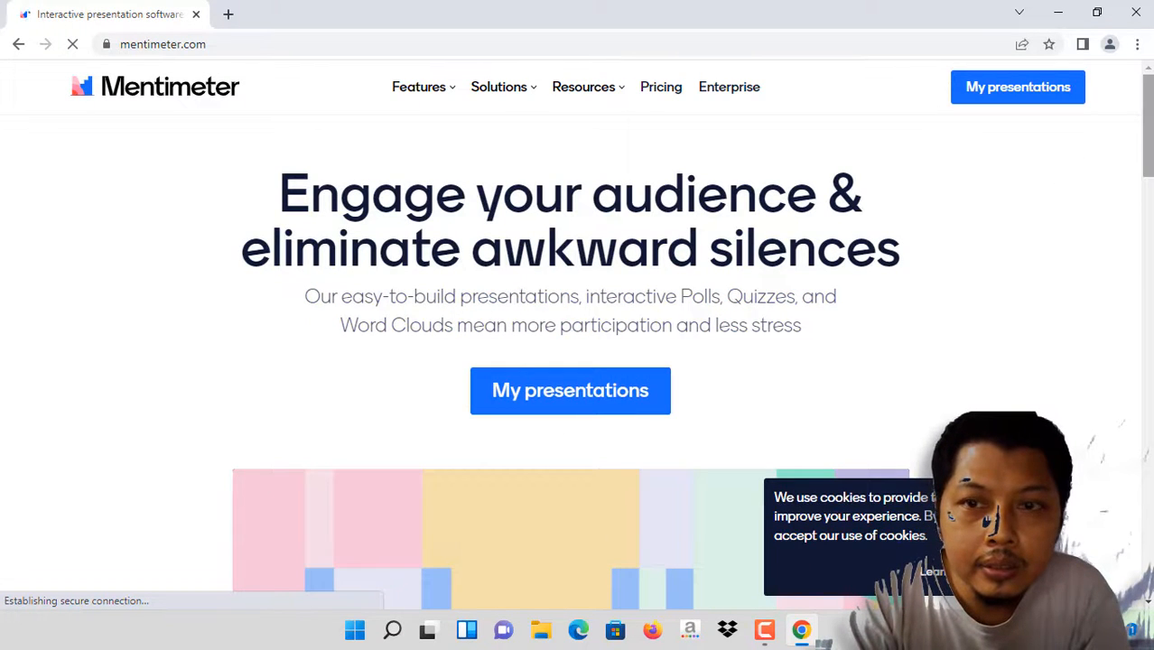
pyautogui.moveTo(1150, 121)
pyautogui.mouseDown()
pyautogui.moveTo(1150, 347)
pyautogui.moveTo(1149, 117)
pyautogui.mouseUp()
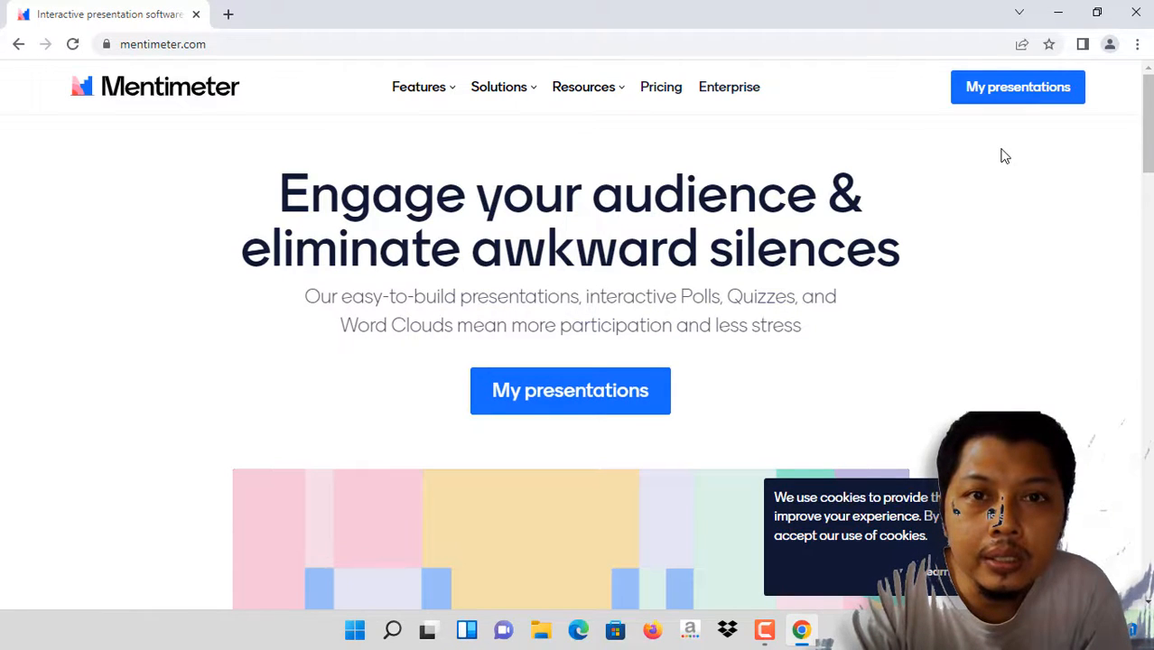
pyautogui.click(1015, 94)
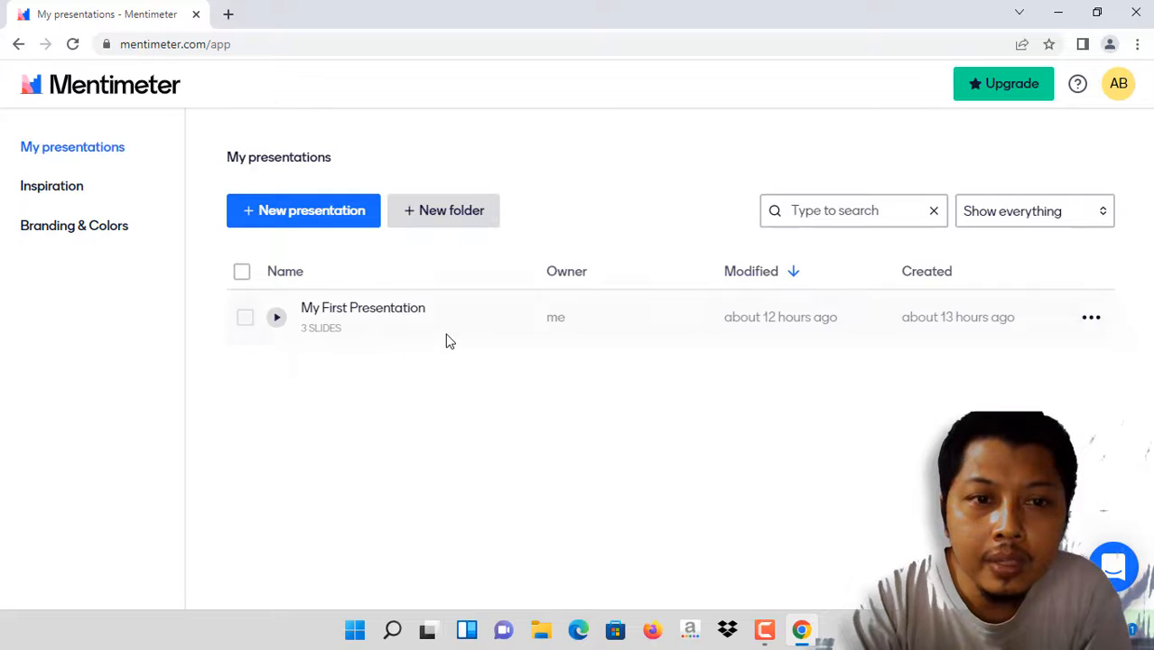
# - Create a new presentation named "ujicoba"
pyautogui.click(314, 211)
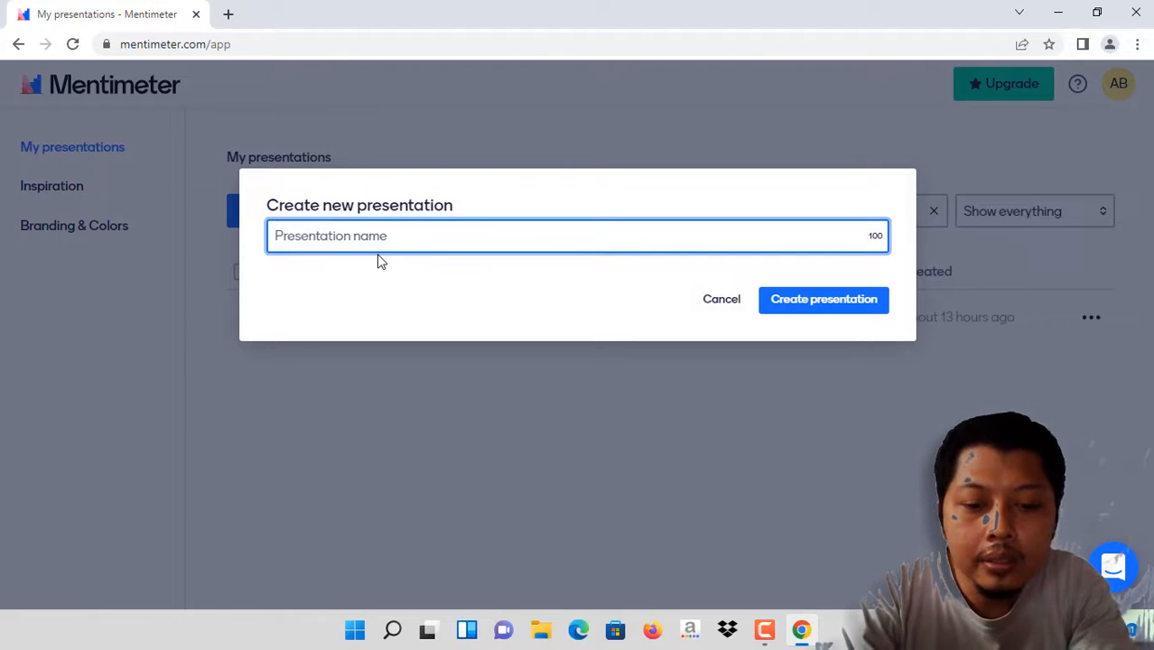
pyautogui.write('q')
pyautogui.press('BackSpace')
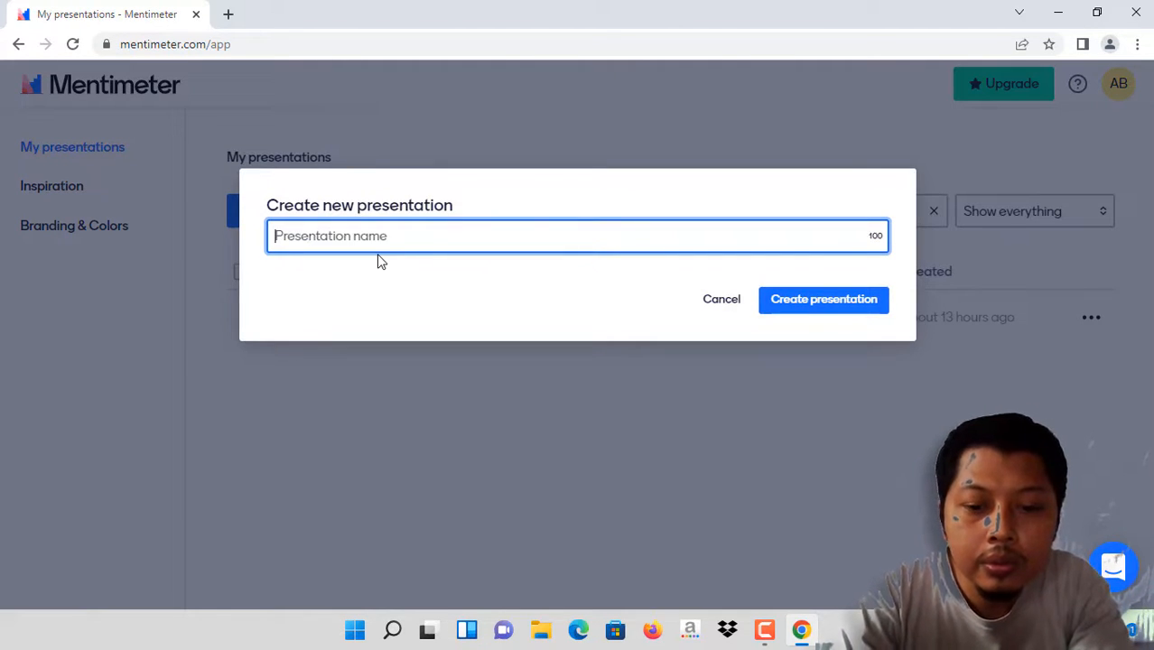
pyautogui.write('uhj')
pyautogui.press('BackSpace')
pyautogui.press('BackSpace')
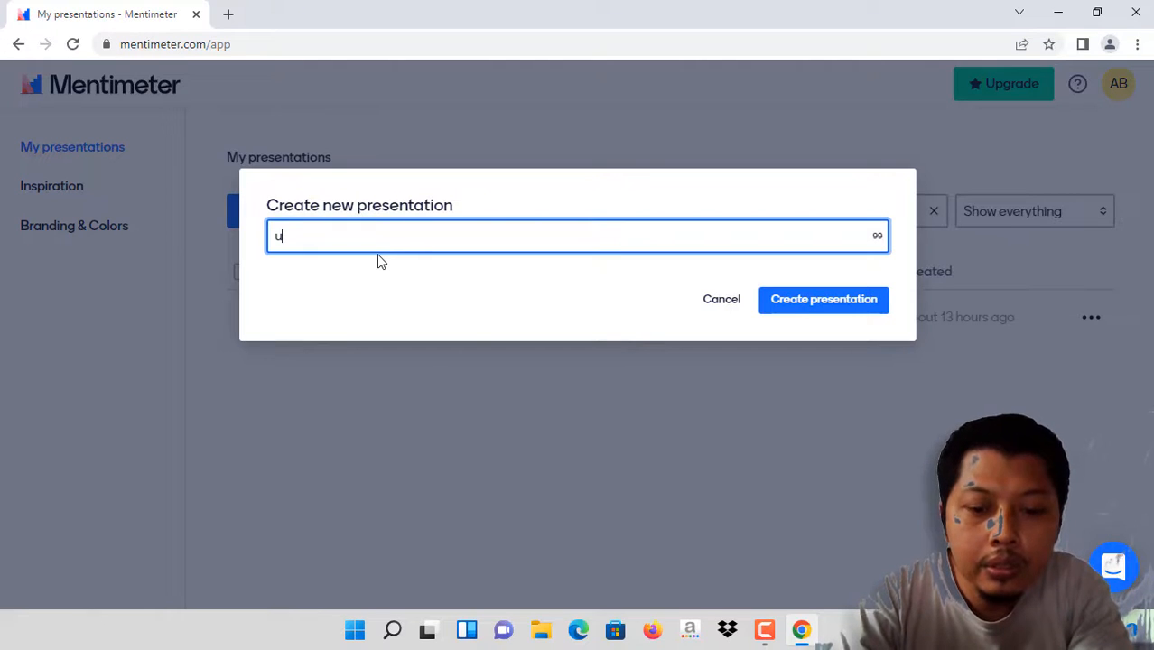
pyautogui.write('jicoba')
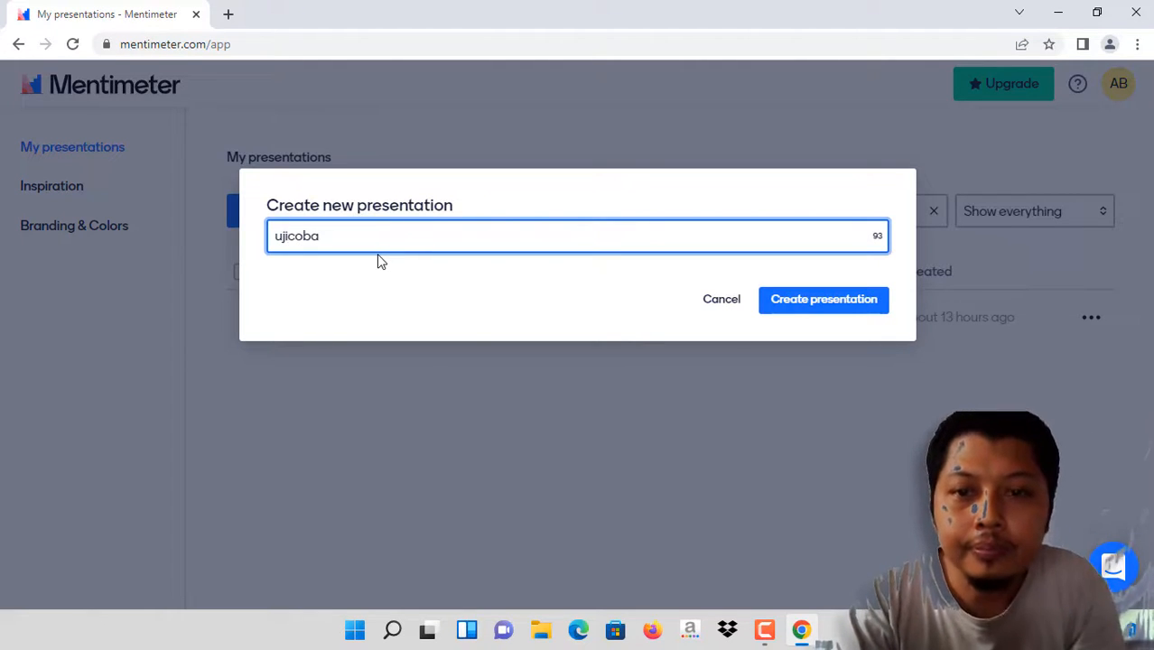
pyautogui.click(820, 309)
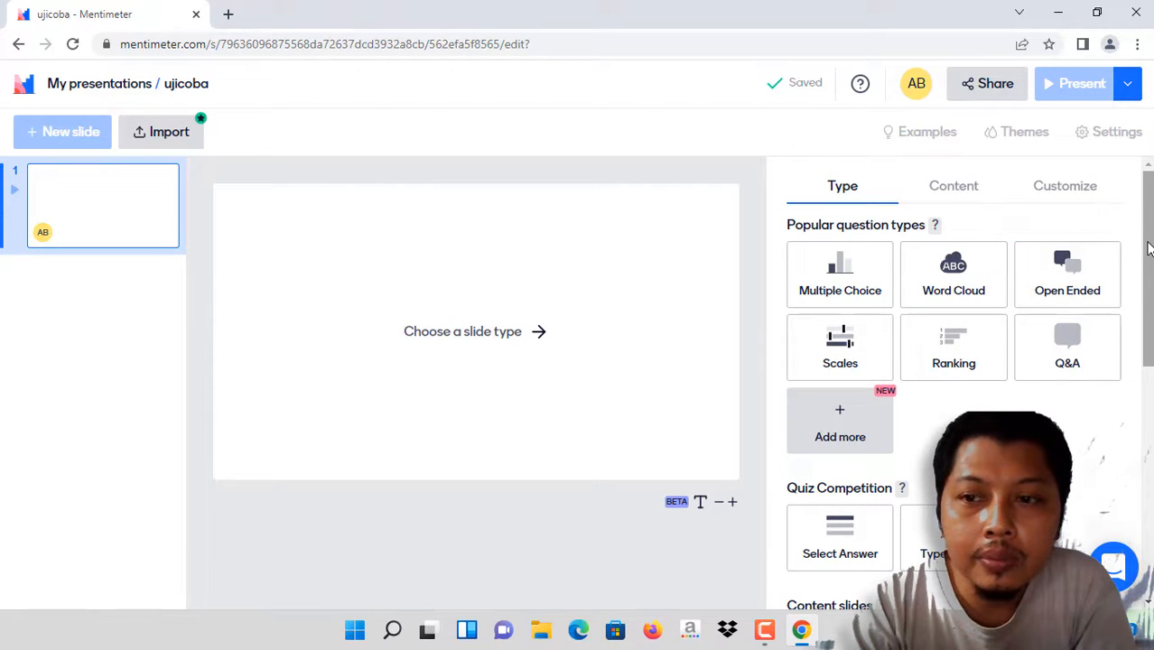
# - Look through the available slide types and make the first slide a Multiple Choice question
pyautogui.moveTo(1148, 248); pyautogui.dragTo(1146, 492)
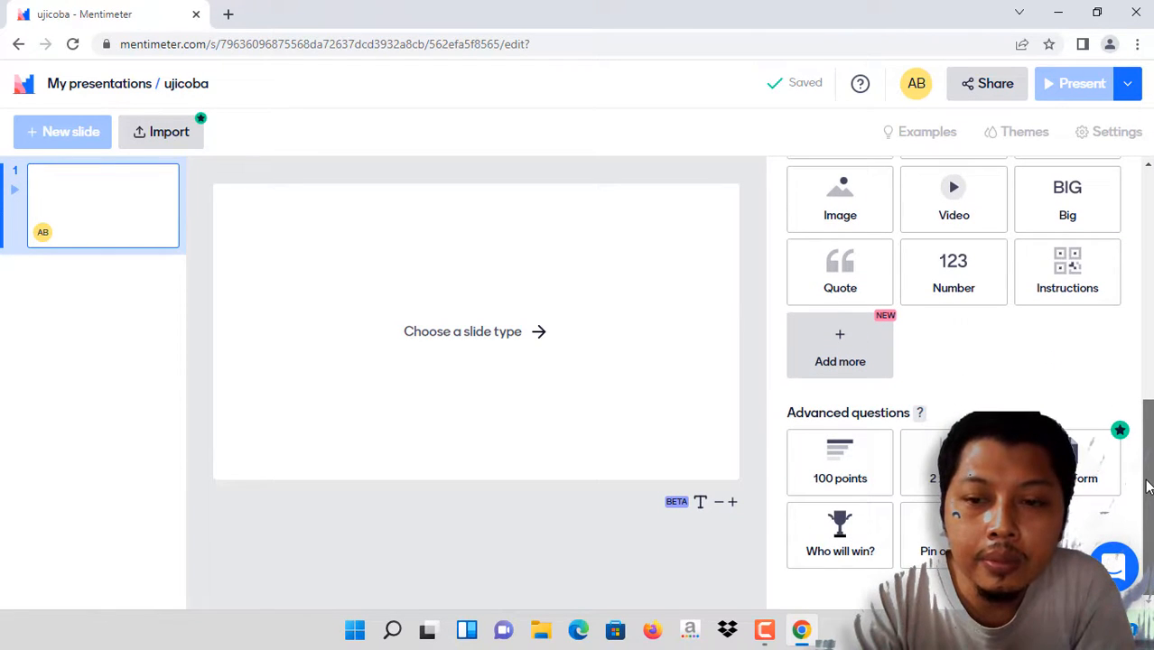
pyautogui.moveTo(1147, 487); pyautogui.dragTo(1150, 217)
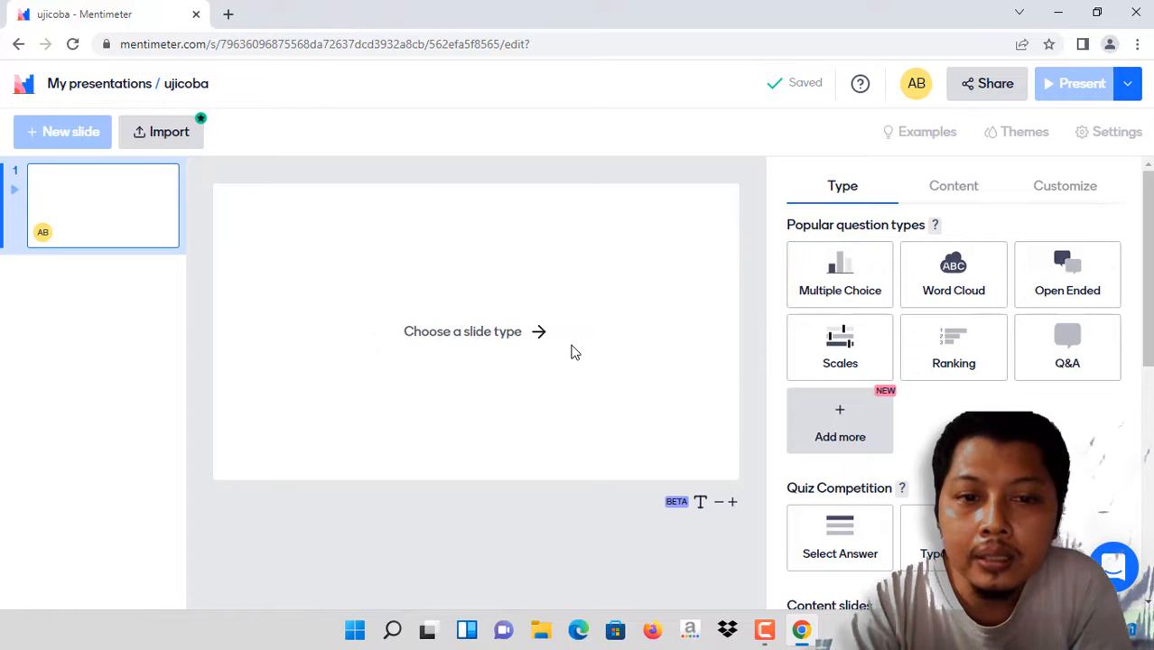
pyautogui.click(836, 271)
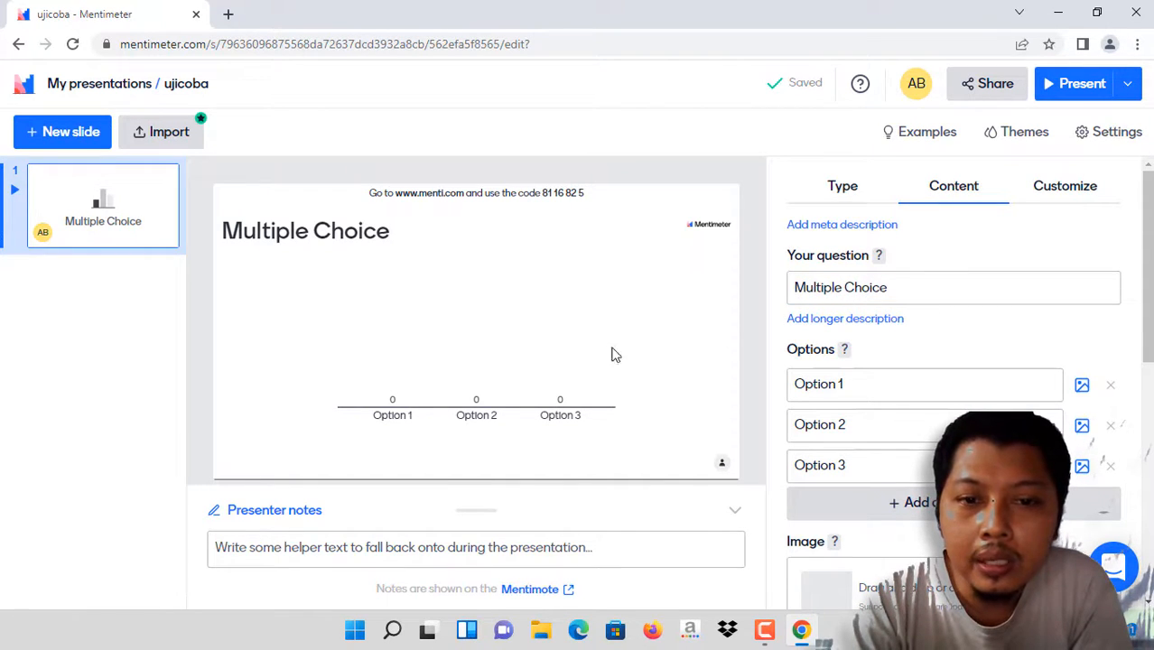
# - Enter "tujuan rekreasi yang anda kehendaki" as the question of the multiple choice slide
pyautogui.click(935, 283)
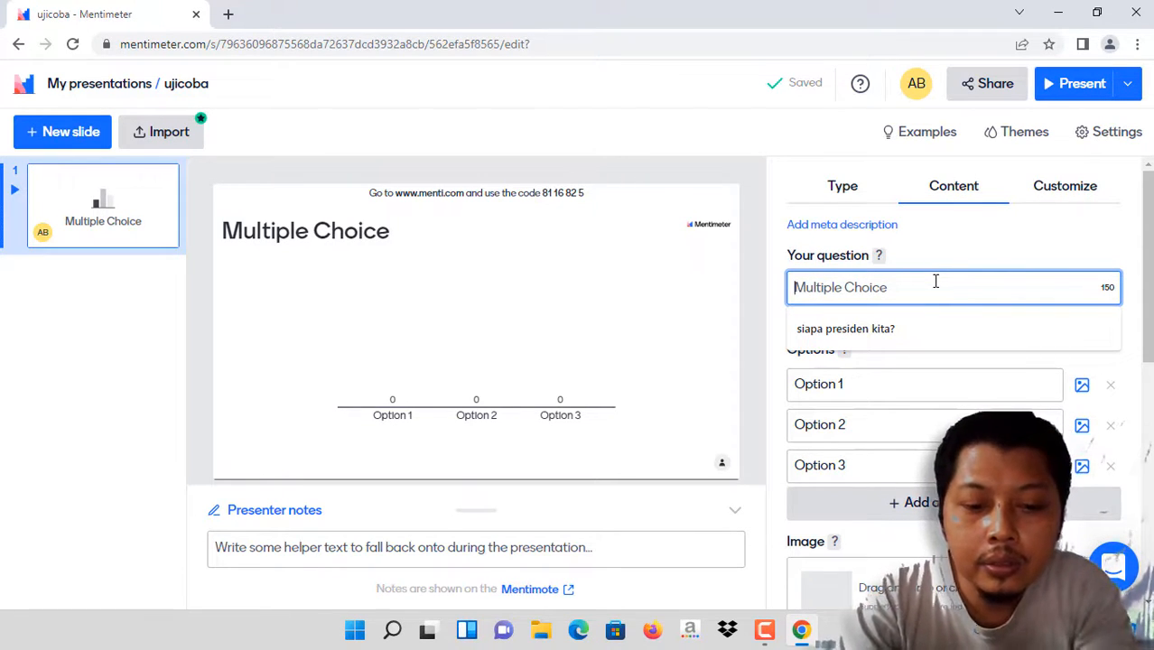
pyautogui.write('tujuan')
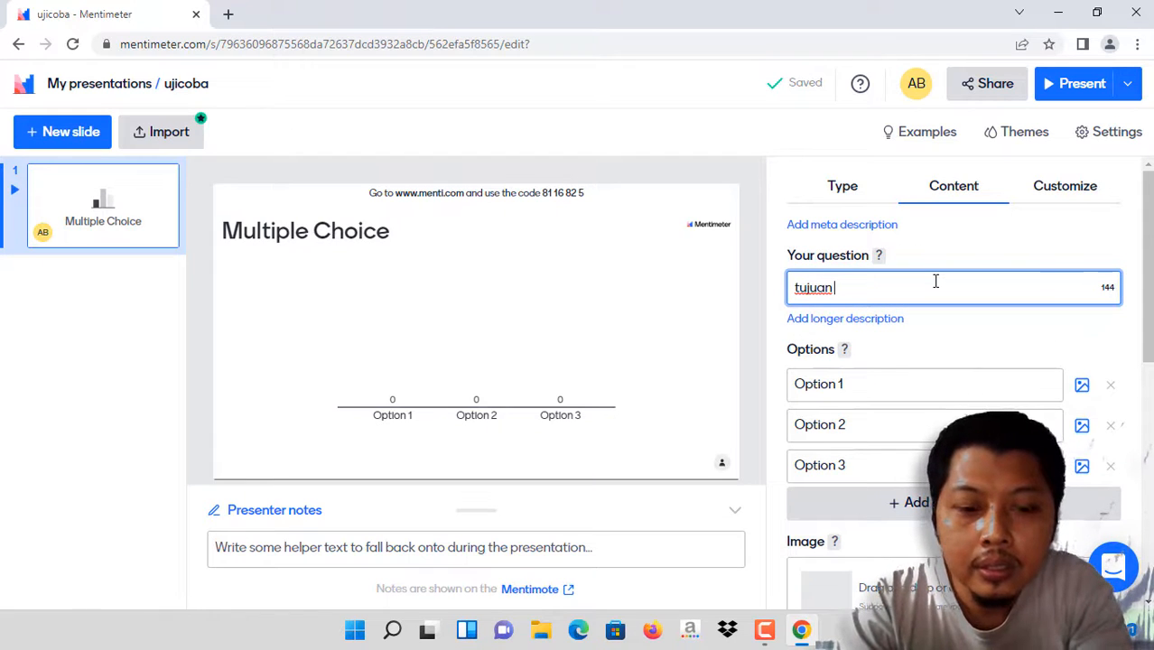
pyautogui.write(' rekreasi')
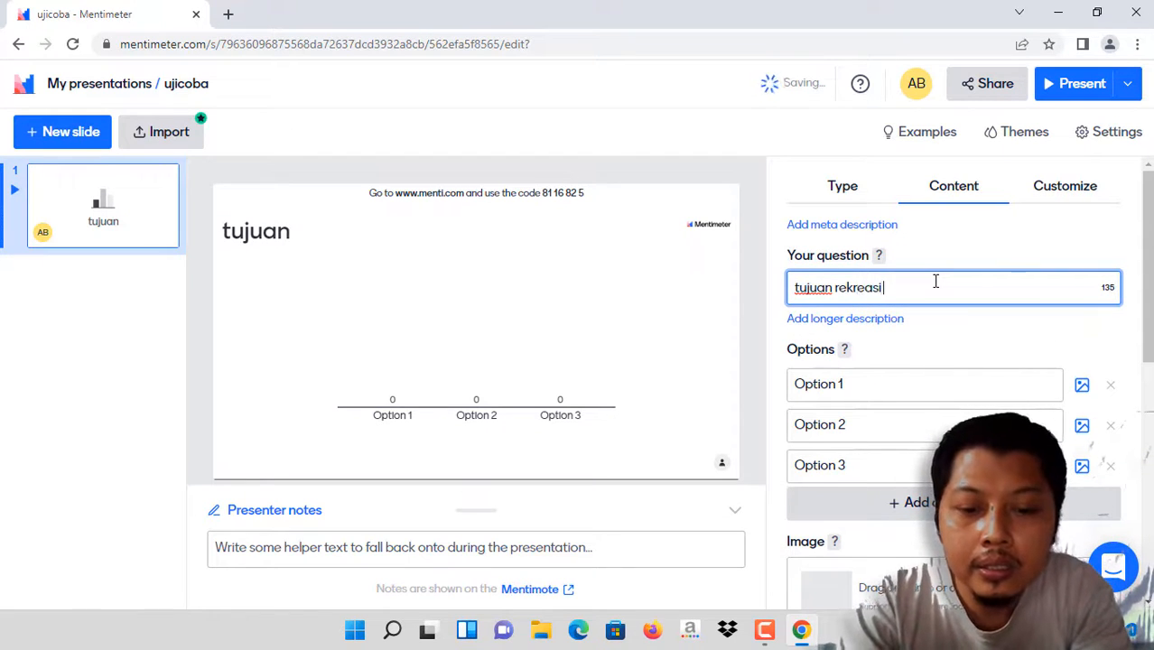
pyautogui.write(' yang an')
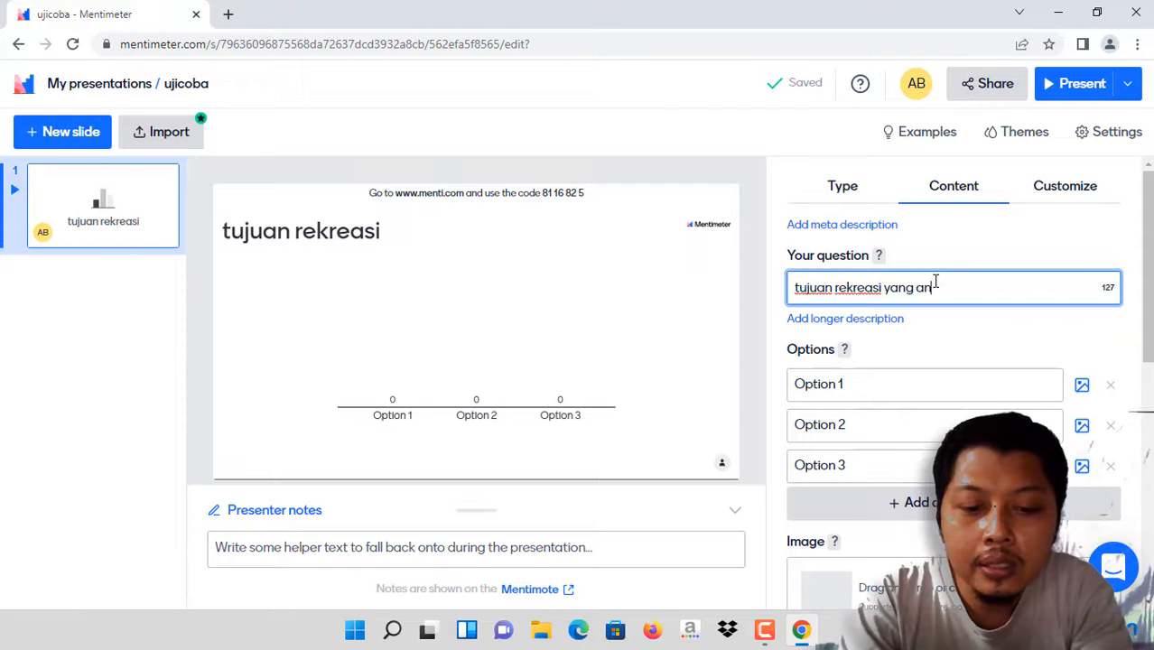
pyautogui.write('da kehendaki')
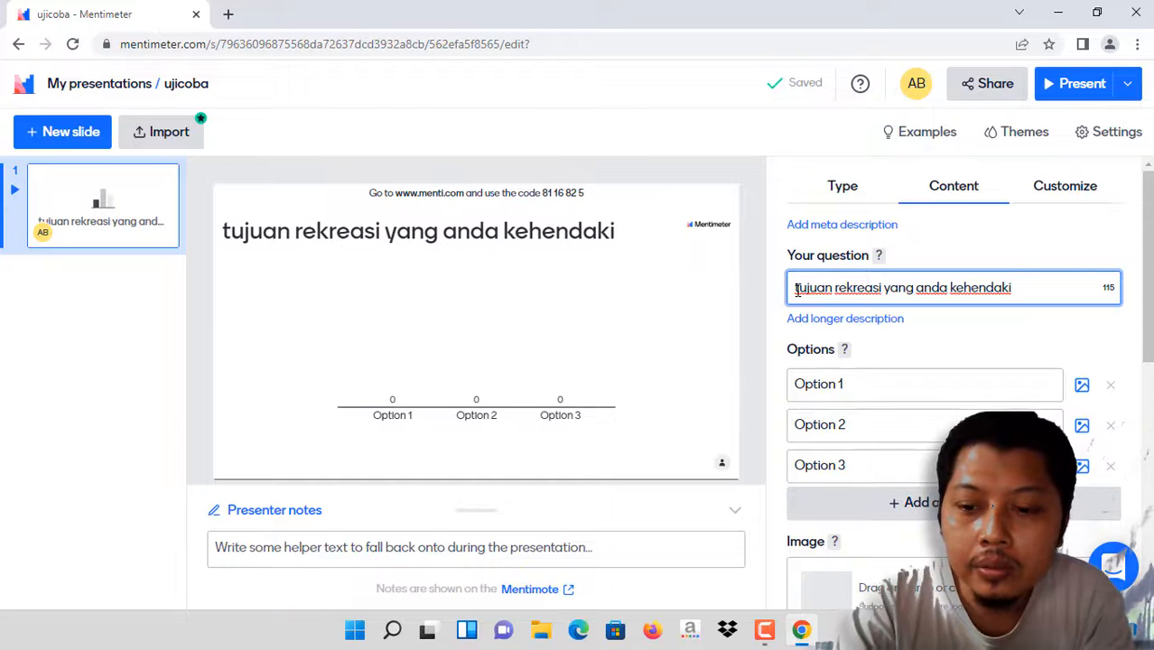
# - Extend the question so that it reads "Pilihlah tujuan rekreasi yang anda kehendaki !"
pyautogui.press('Delete')
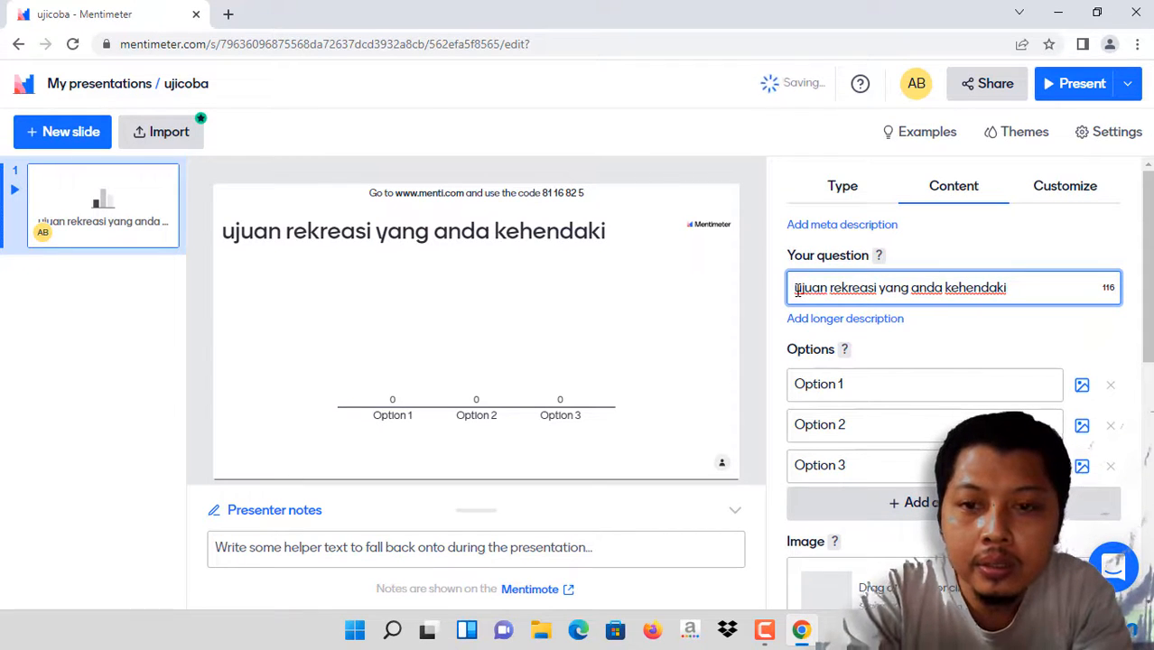
pyautogui.write('t')
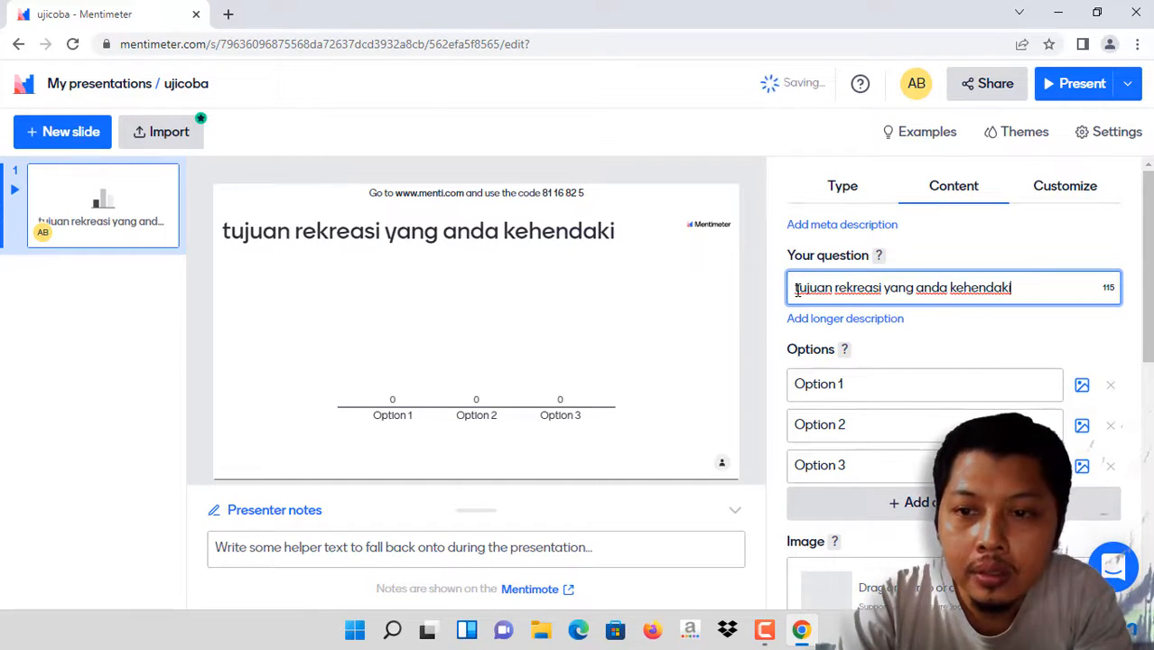
pyautogui.press('Left')
pyautogui.press('Left')
pyautogui.press('Left')
pyautogui.press('Left')
pyautogui.press('Left')
pyautogui.press('Left')
pyautogui.press('Left')
pyautogui.press('Left')
pyautogui.press('Left')
pyautogui.press('Left')
pyautogui.press('Left')
pyautogui.press('Left')
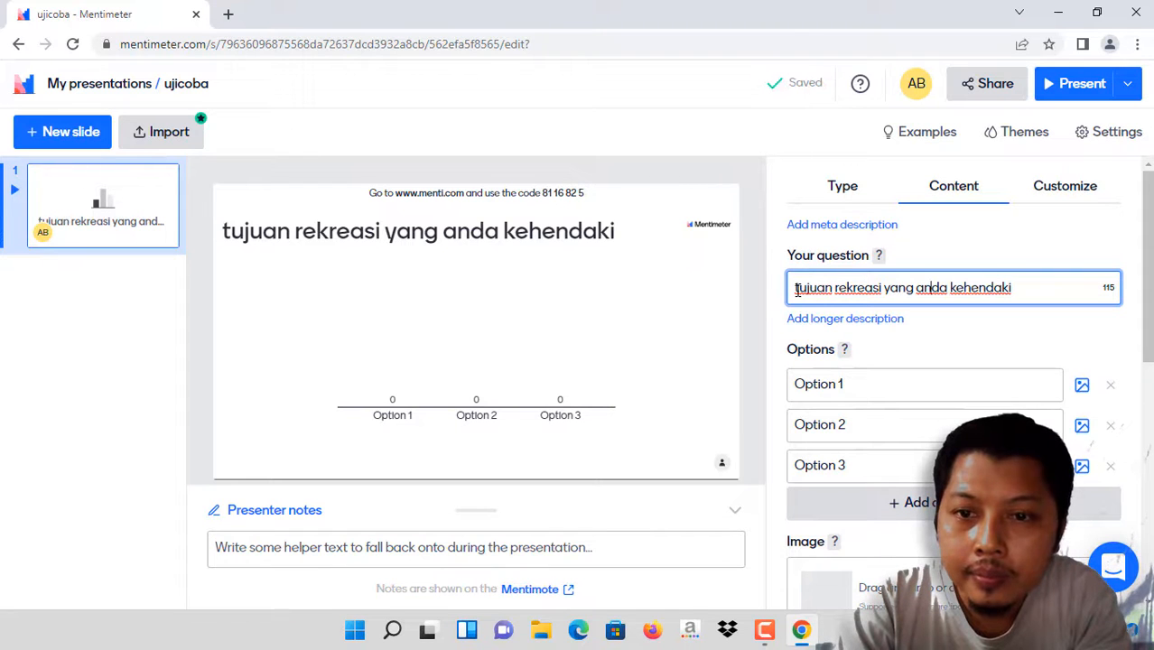
pyautogui.write('p')
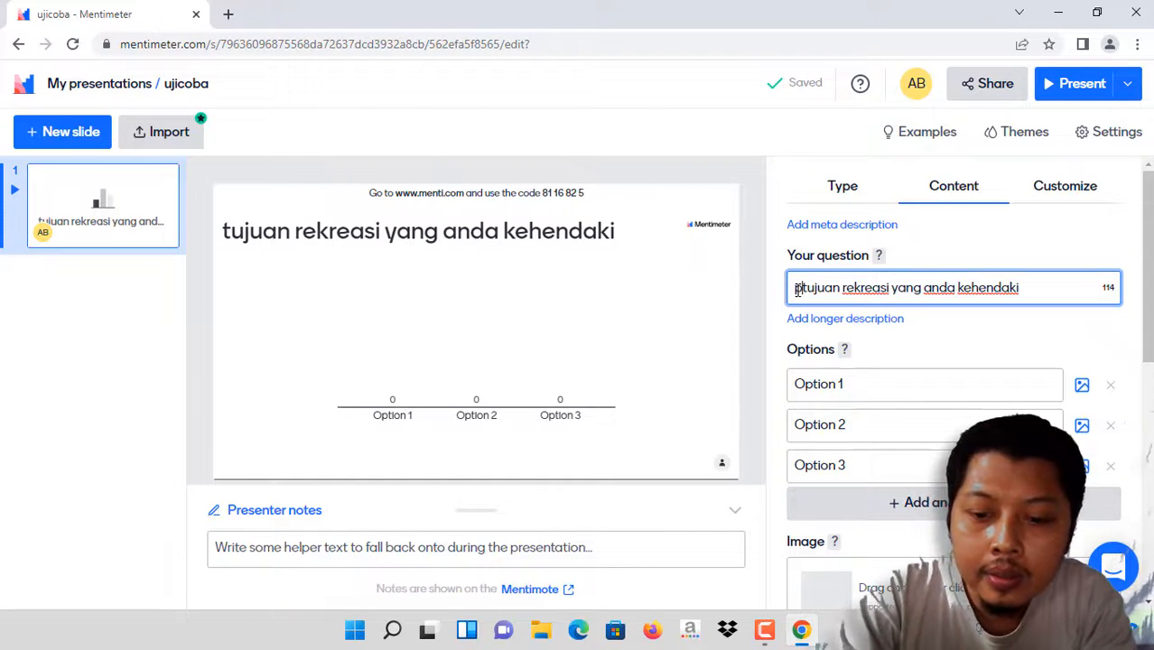
pyautogui.write('ilihlah')
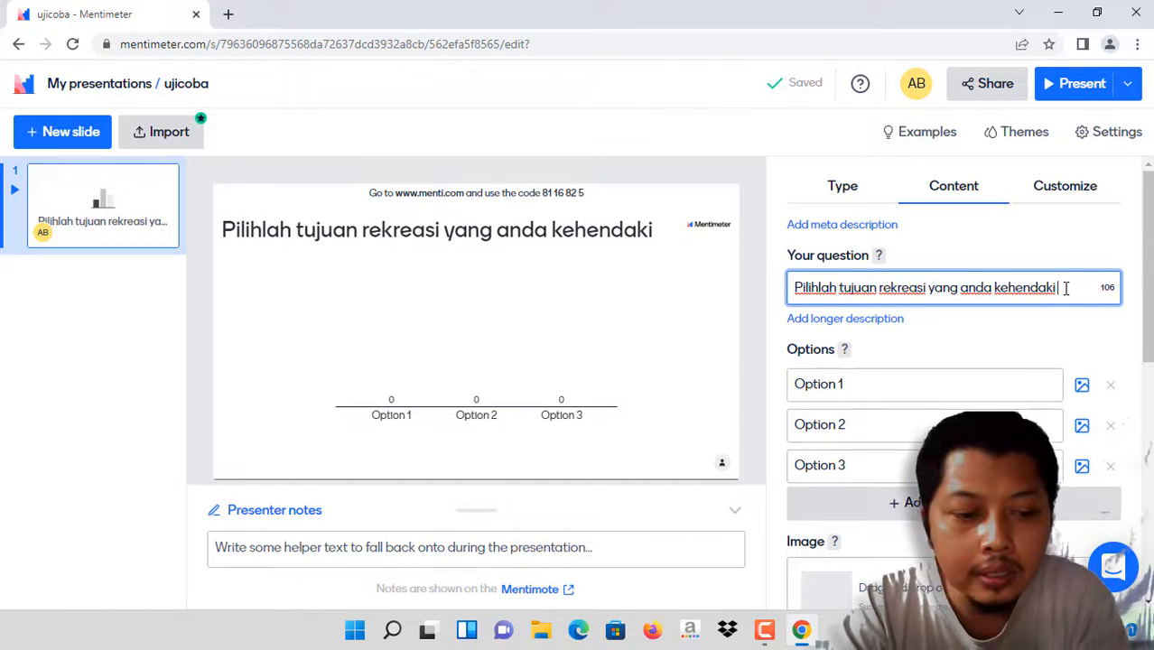
pyautogui.write('  !')
# - Name the first answer option "Jogjakarta", with only its first letter capitalised
pyautogui.click(971, 380)
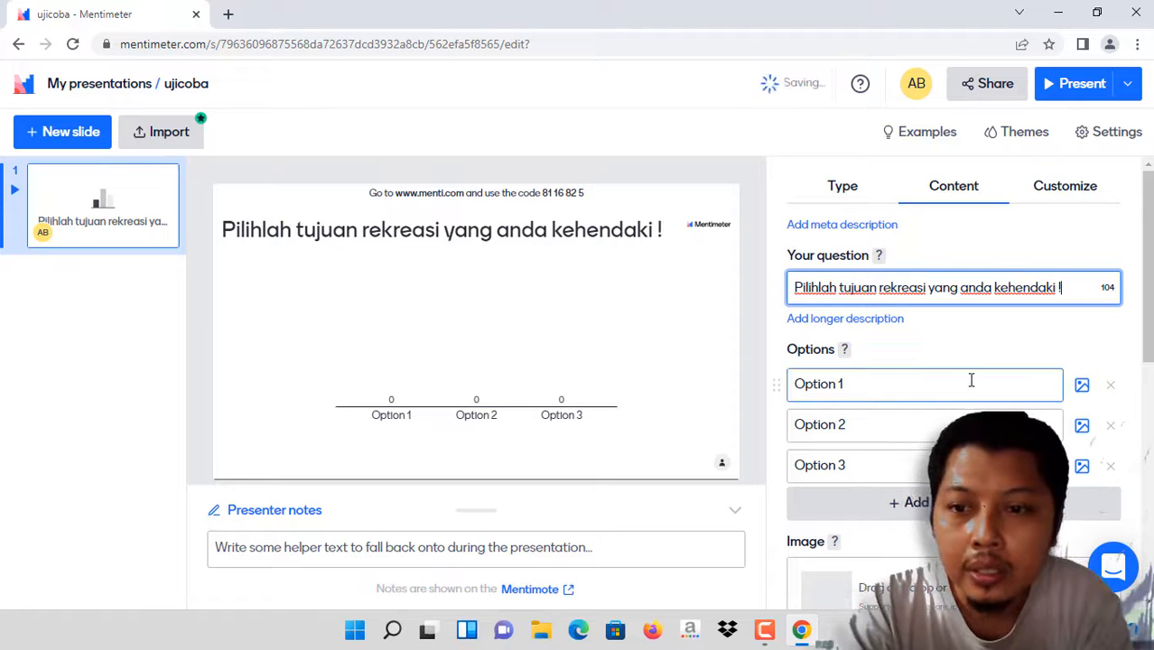
pyautogui.write('JOgjakarta')
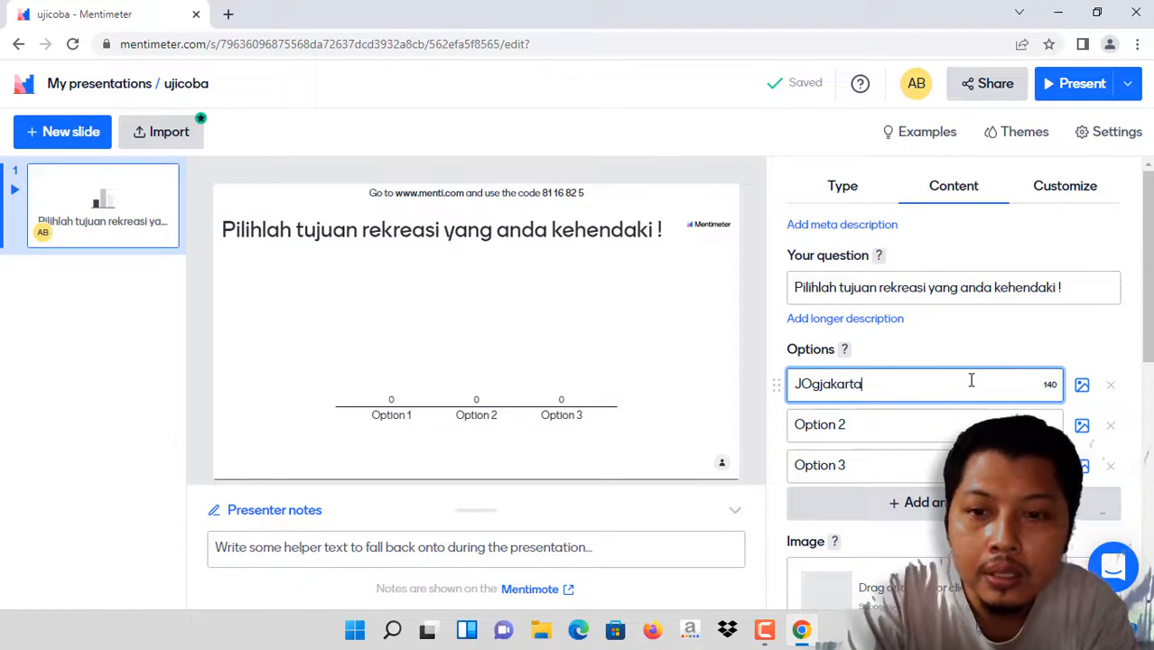
pyautogui.click(918, 428)
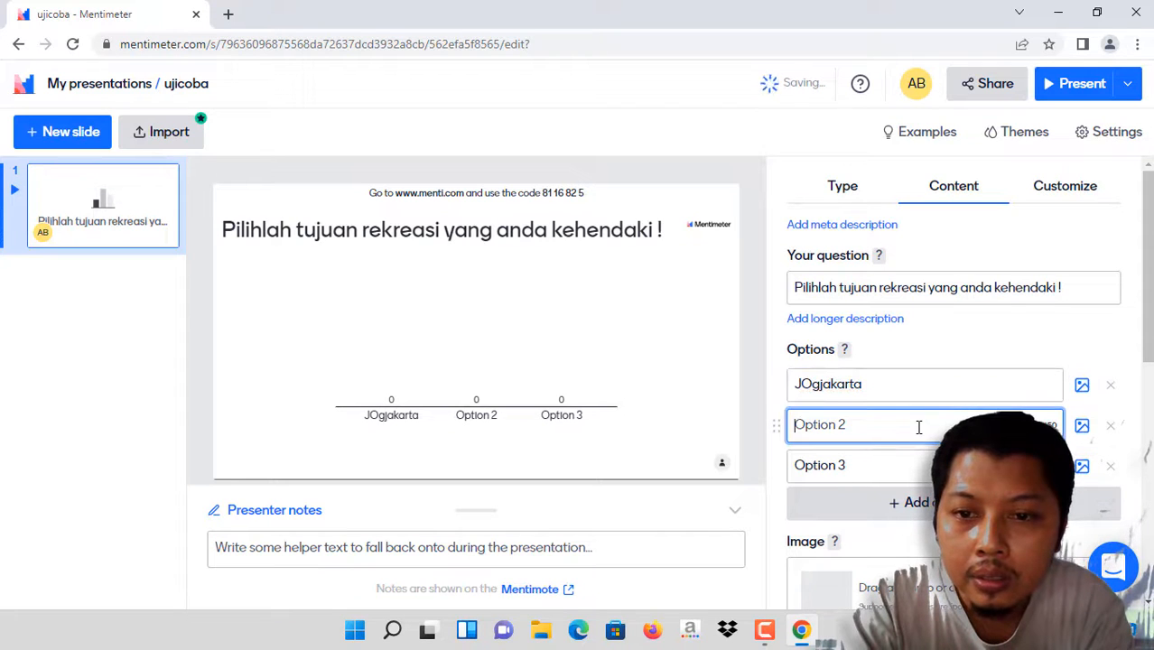
pyautogui.click(807, 386)
pyautogui.press('Delete')
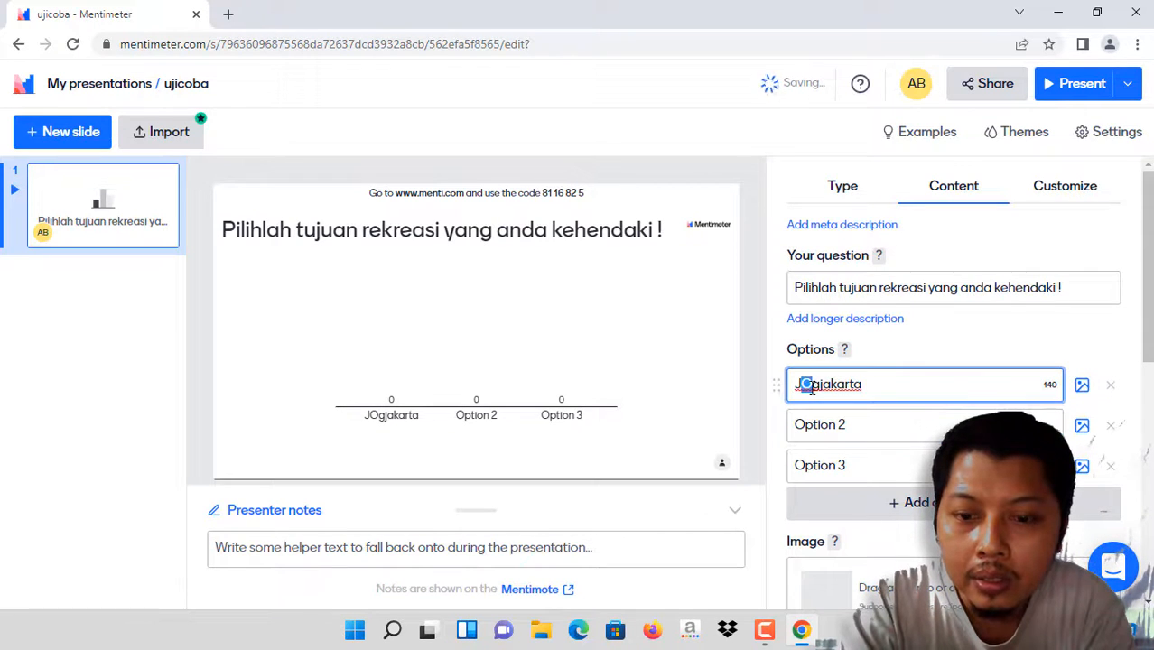
pyautogui.write('o')
# - Name the second answer option "Bali" and the third "Jakarta"
pyautogui.click(823, 424)
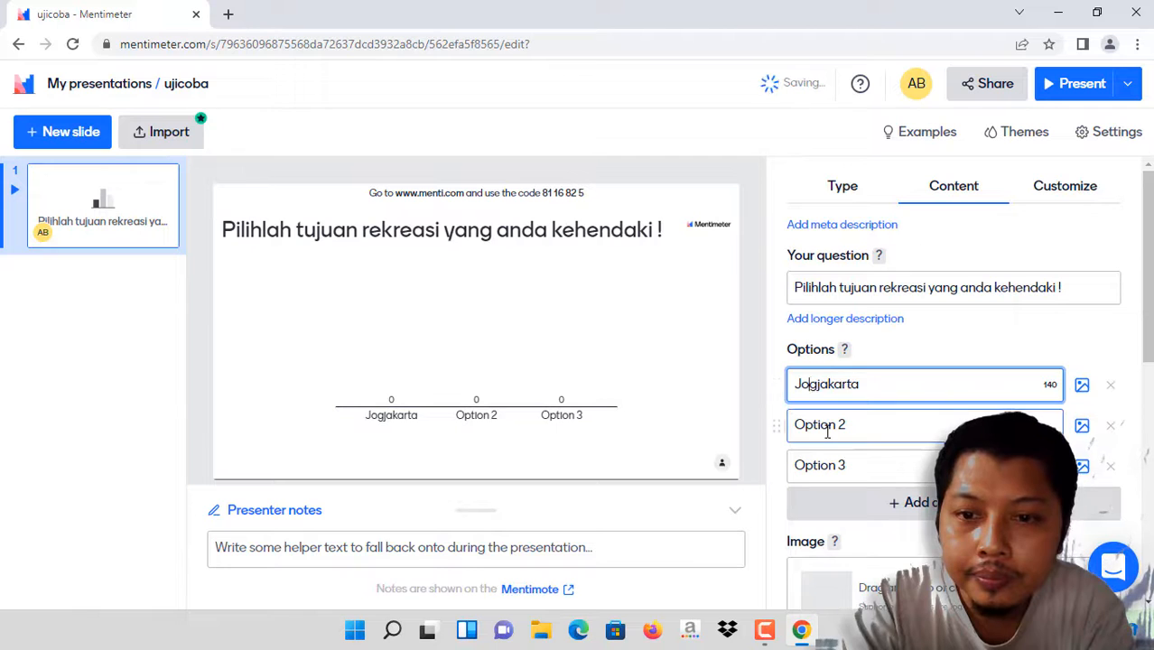
pyautogui.write('Bali')
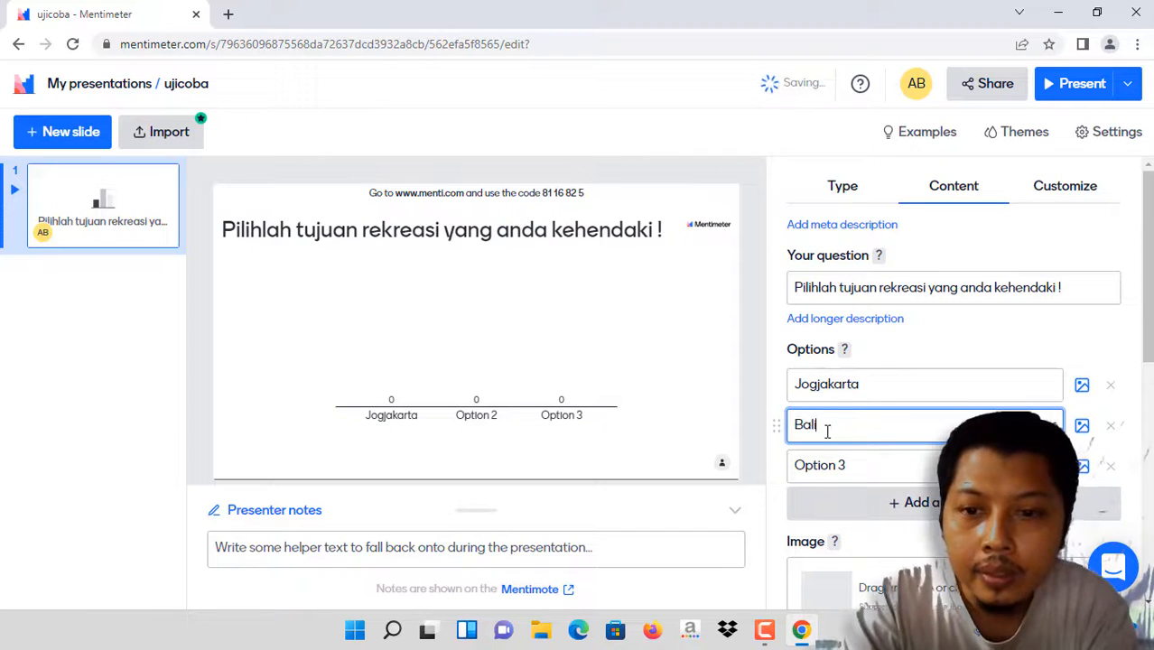
pyautogui.click(825, 466)
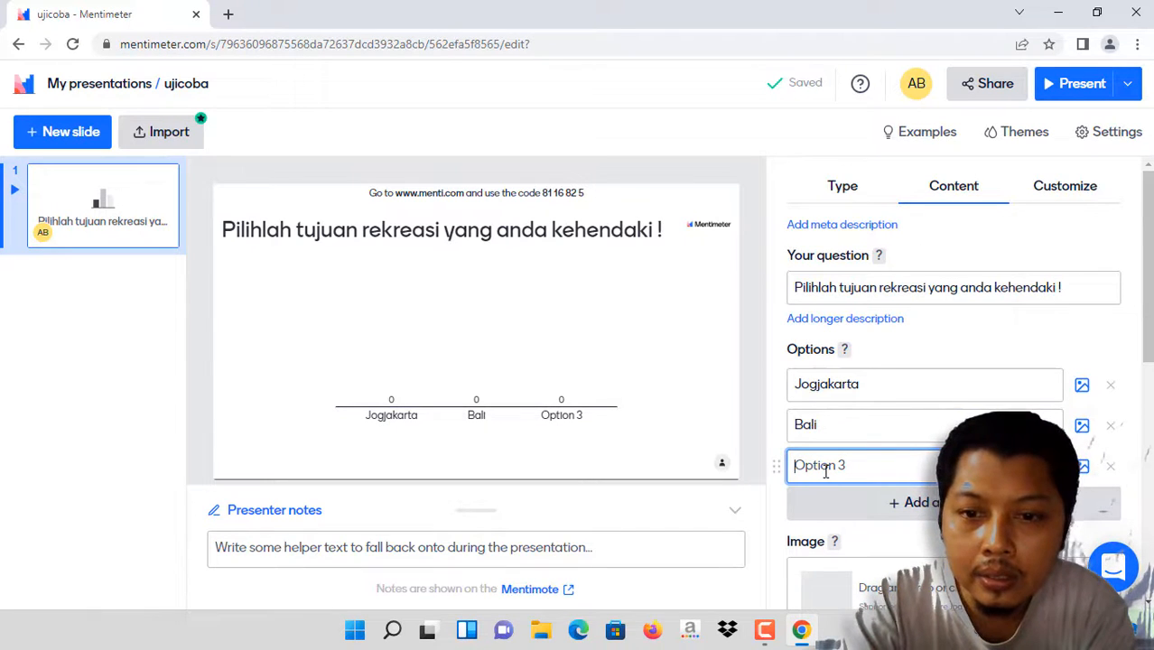
pyautogui.write('Jakarta')
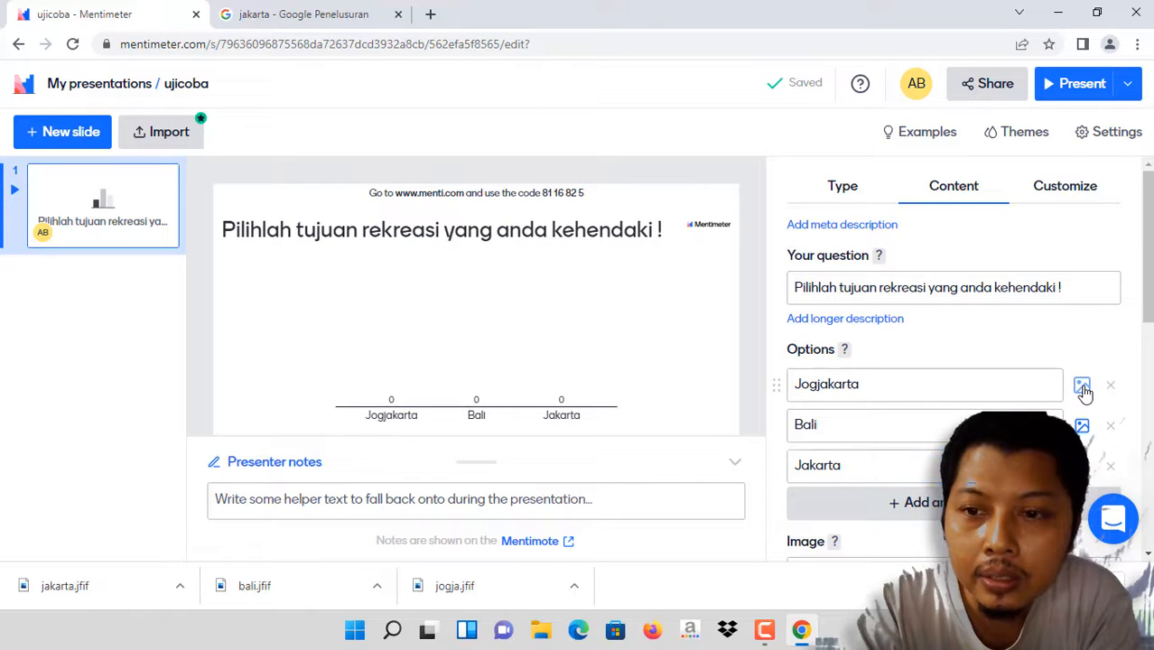
# - Upload the jogja image from the Pictures folder for the Jogjakarta option, listing all file types to find it
pyautogui.click(1082, 388)
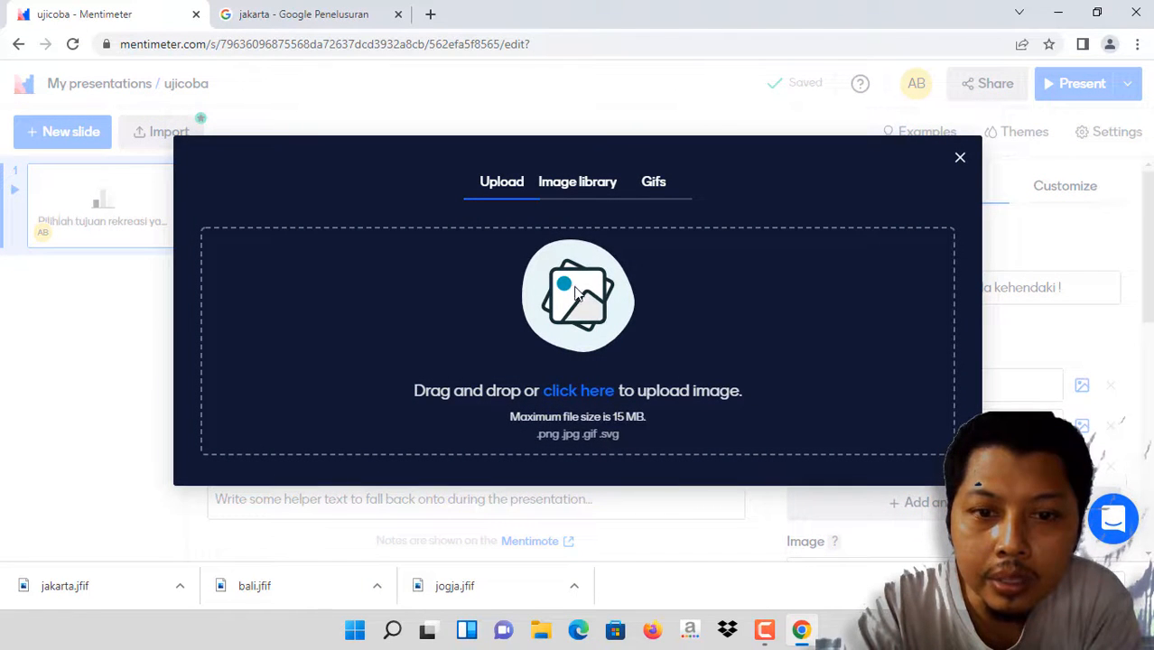
pyautogui.click(595, 394)
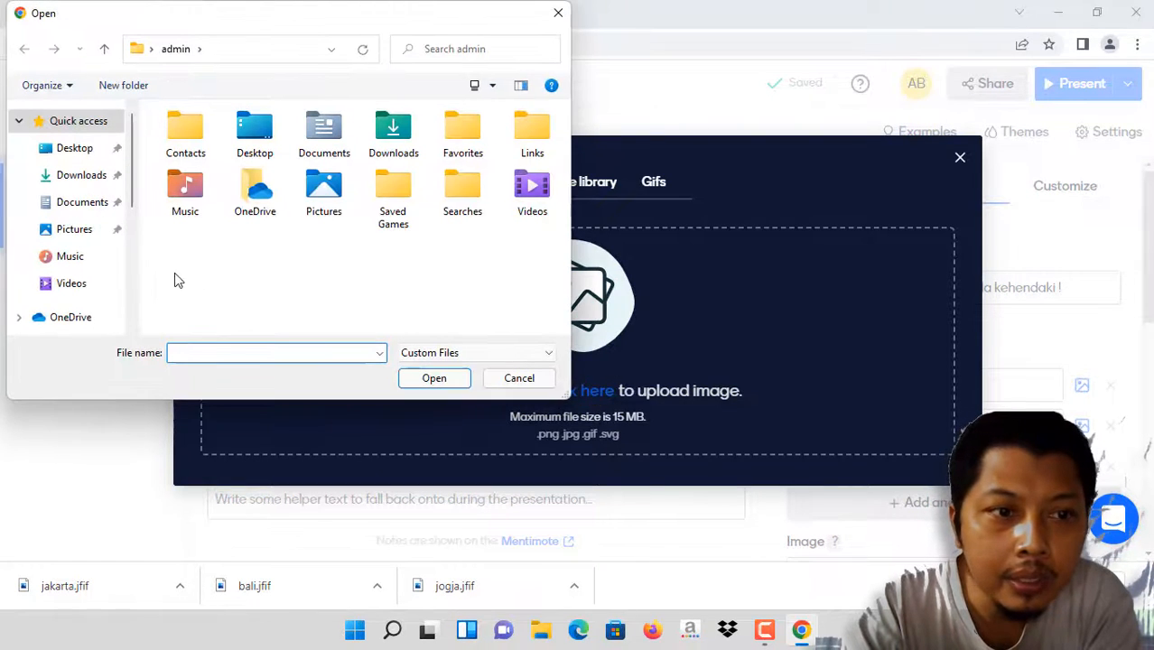
pyautogui.click(83, 233)
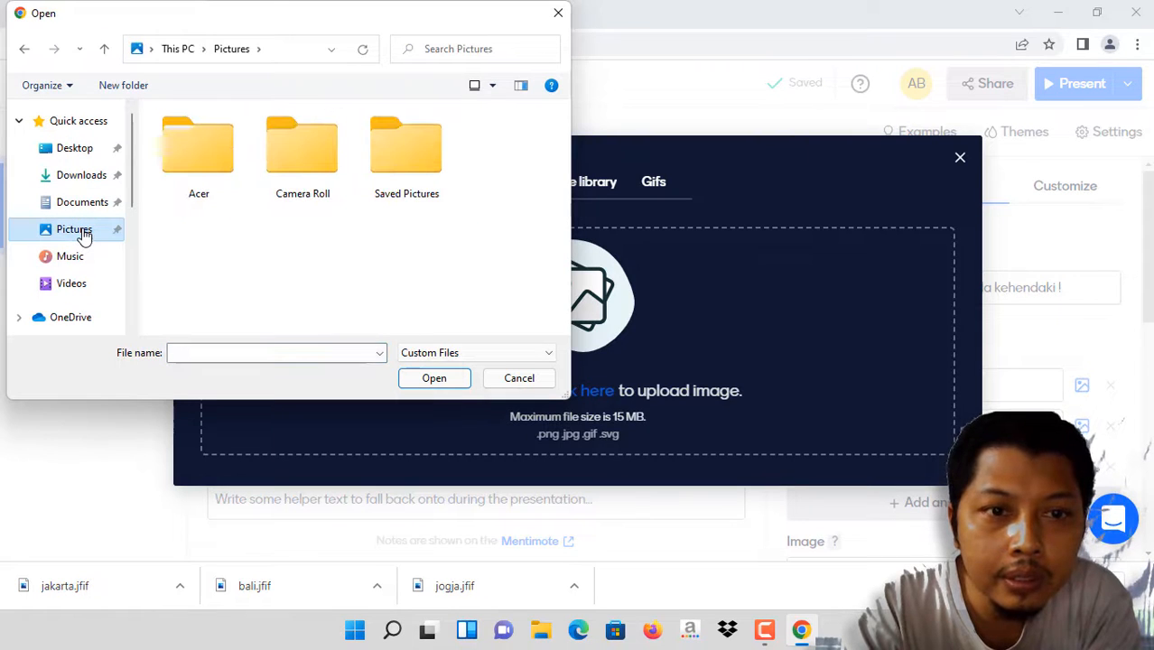
pyautogui.click(515, 355)
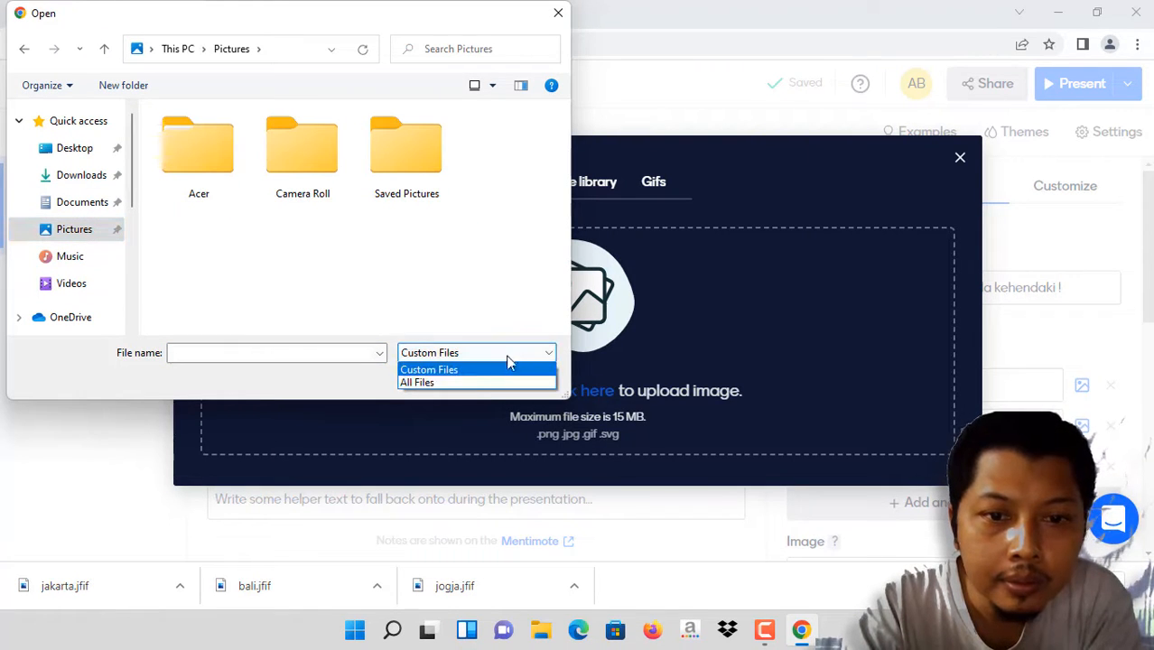
pyautogui.click(479, 378)
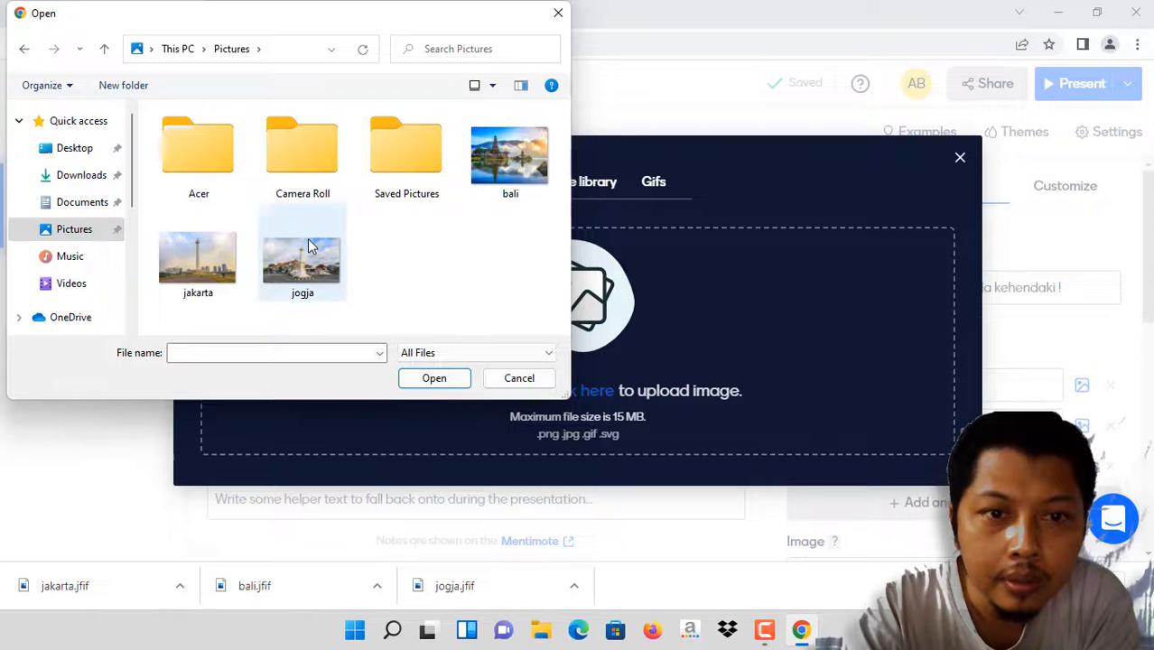
pyautogui.doubleClick(332, 269)
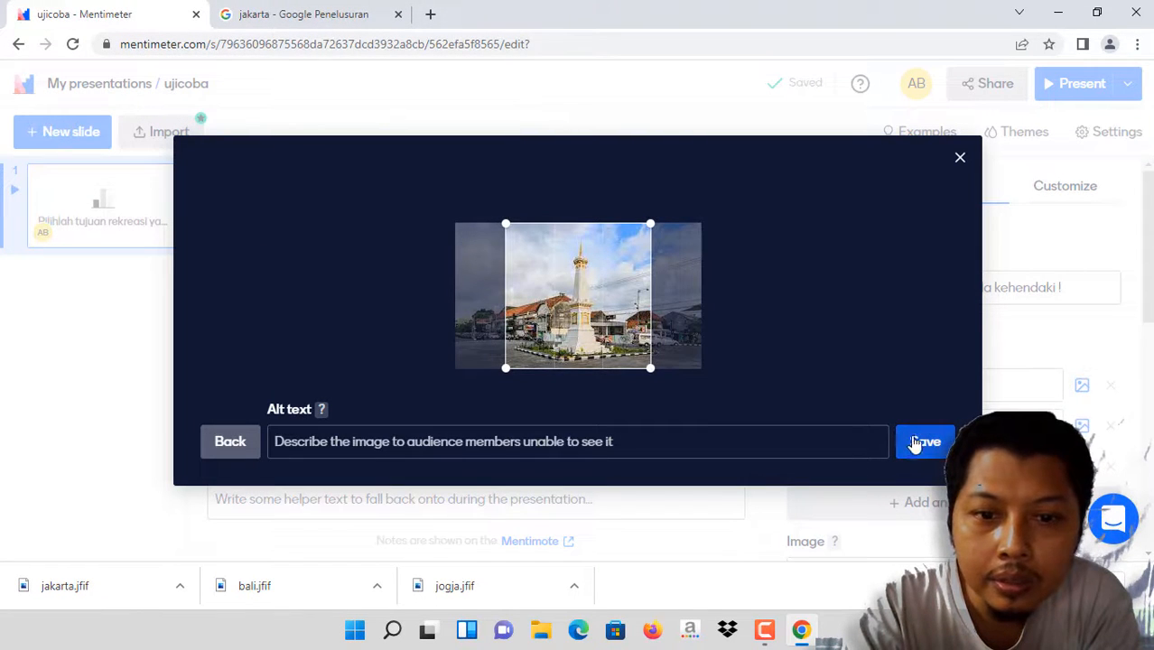
# - Give the Jogjakarta option's image the alt text "Jogjakarta" and save it
pyautogui.click(773, 441)
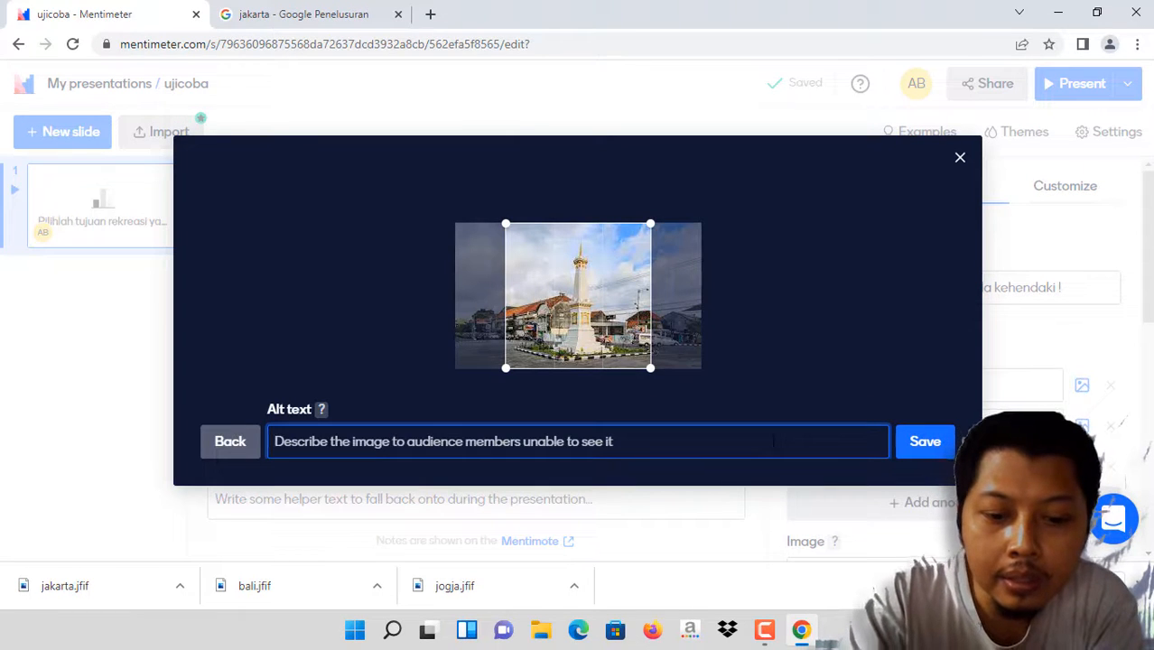
pyautogui.write('Jogjakarta')
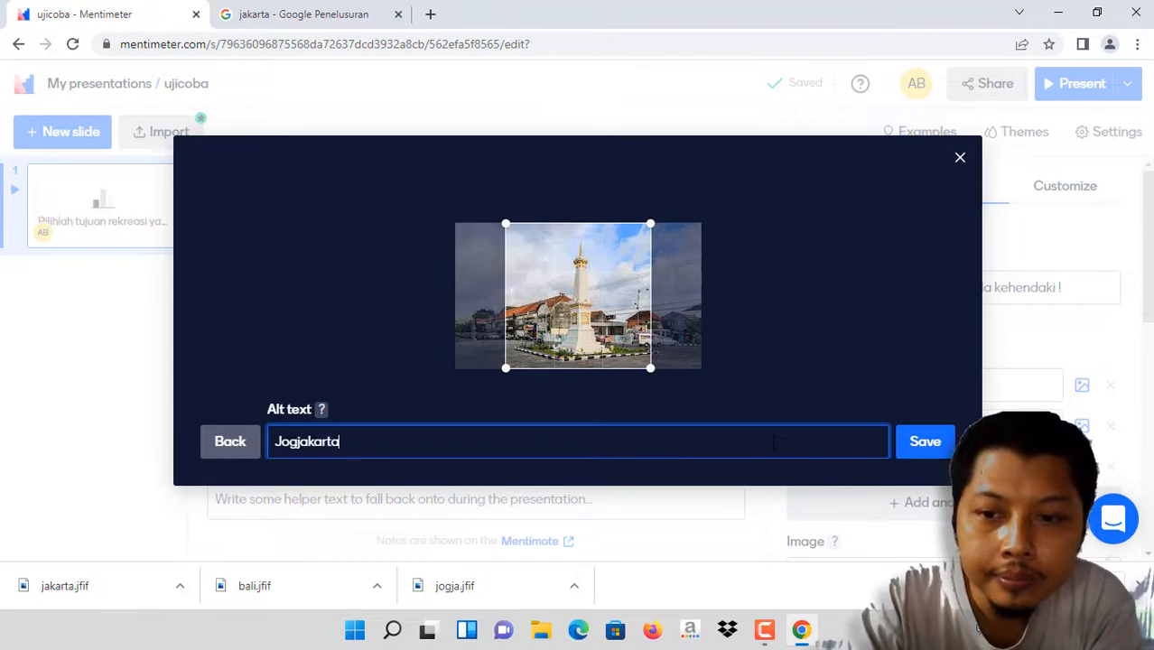
pyautogui.click(911, 442)
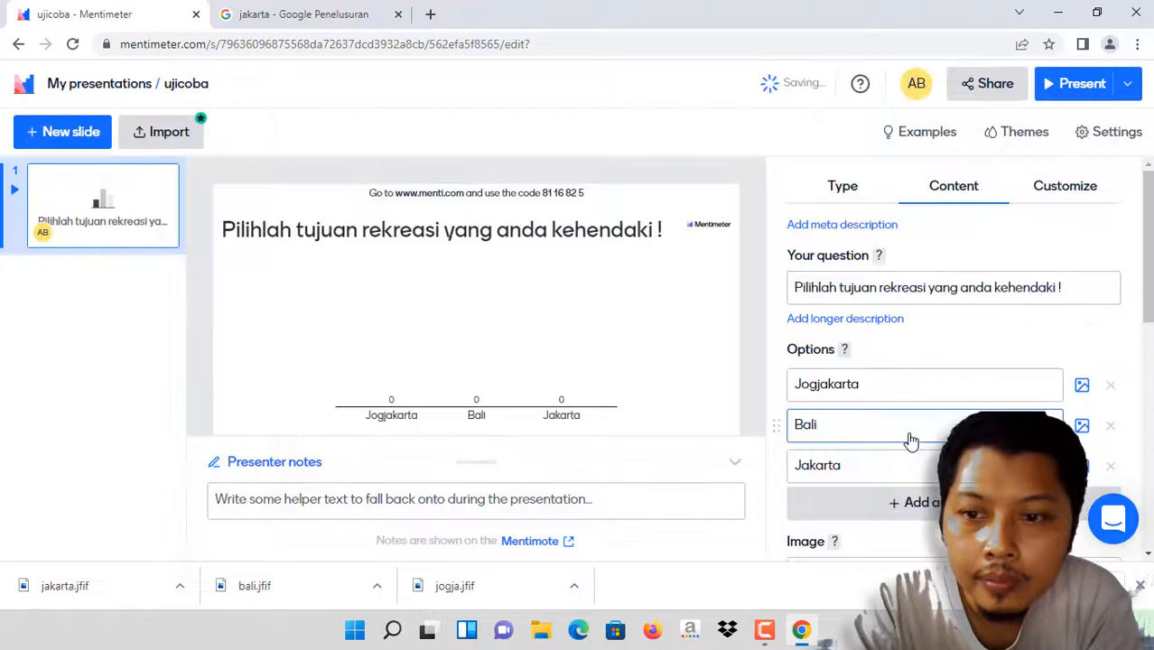
# - Upload the bali image from the Pictures folder for the Bali option and shift its crop area slightly left
pyautogui.click(1082, 428)
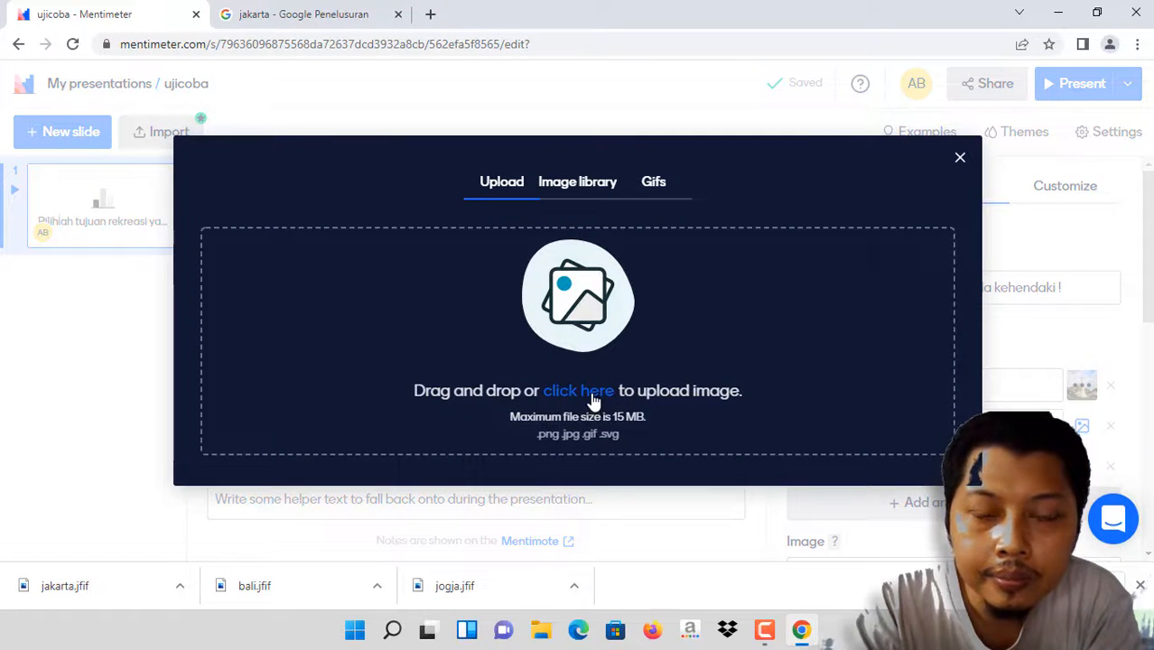
pyautogui.click(593, 394)
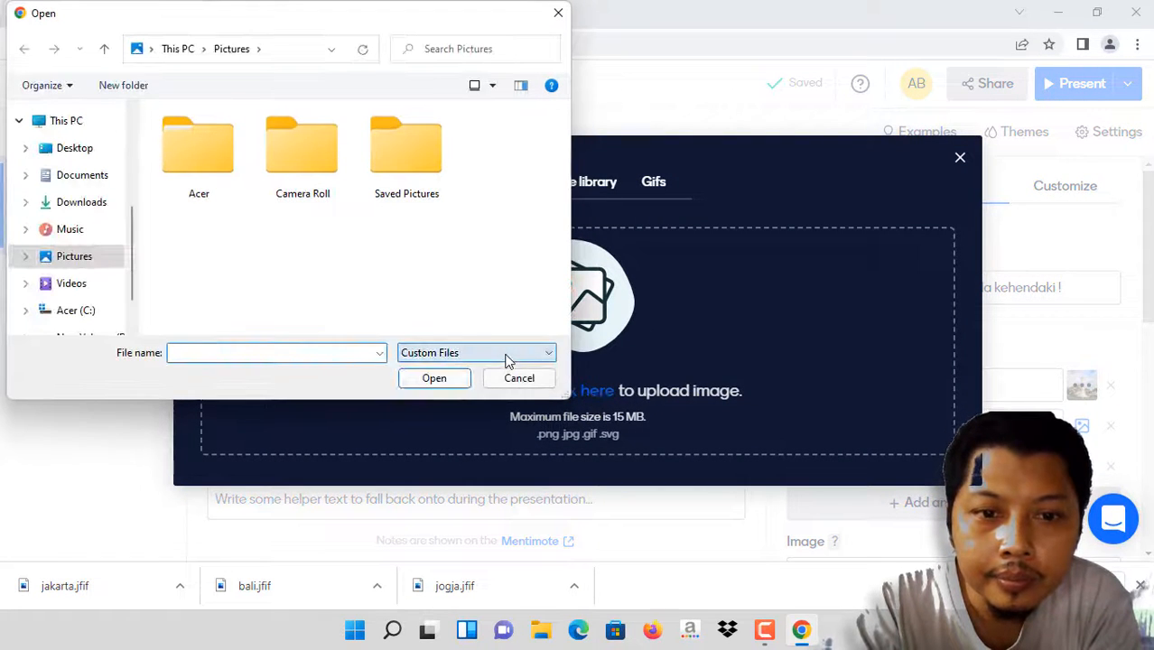
pyautogui.click(508, 361)
pyautogui.click(458, 380)
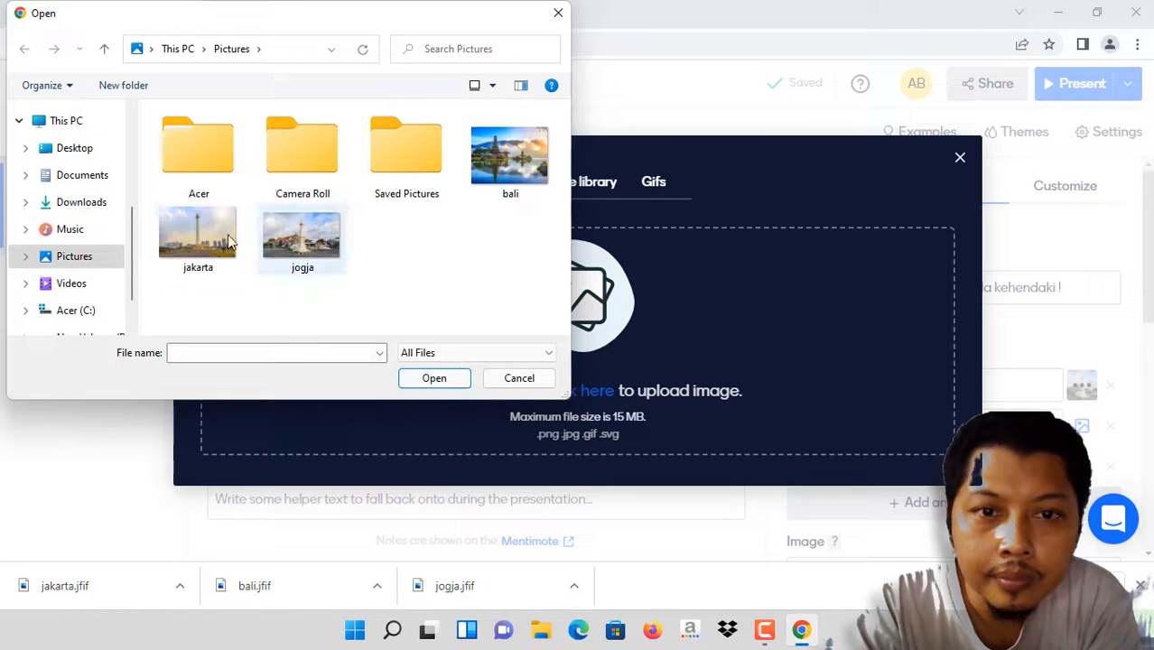
pyautogui.doubleClick(502, 158)
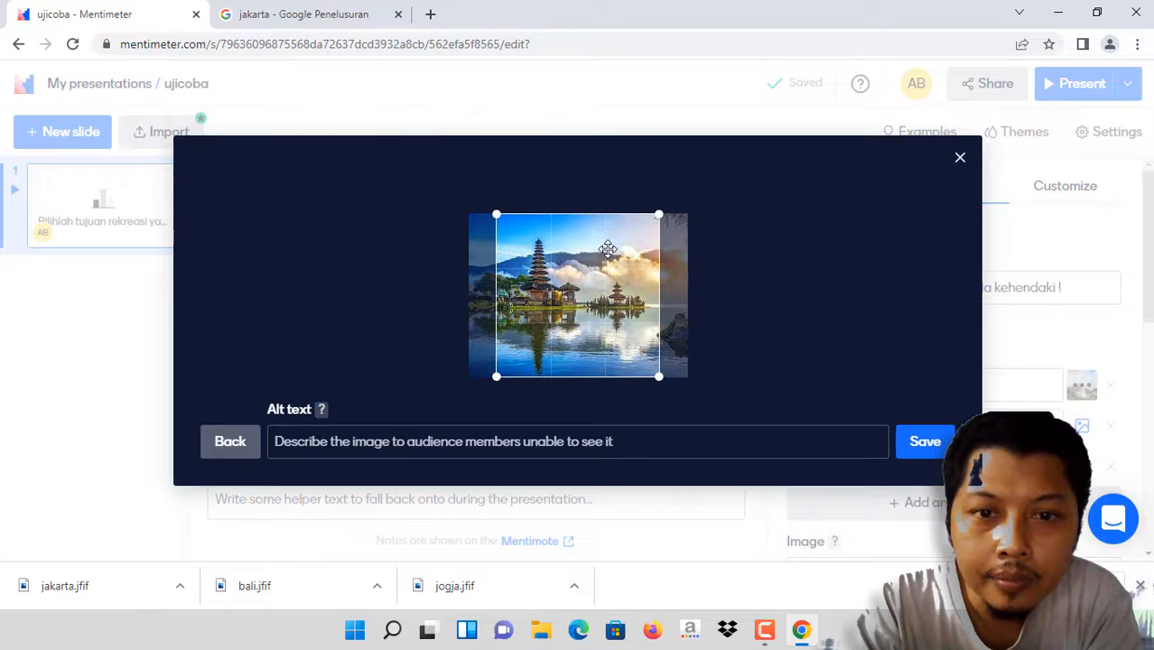
pyautogui.moveTo(601, 250)
pyautogui.mouseDown()
pyautogui.moveTo(573, 249)
pyautogui.moveTo(594, 255)
pyautogui.mouseUp()
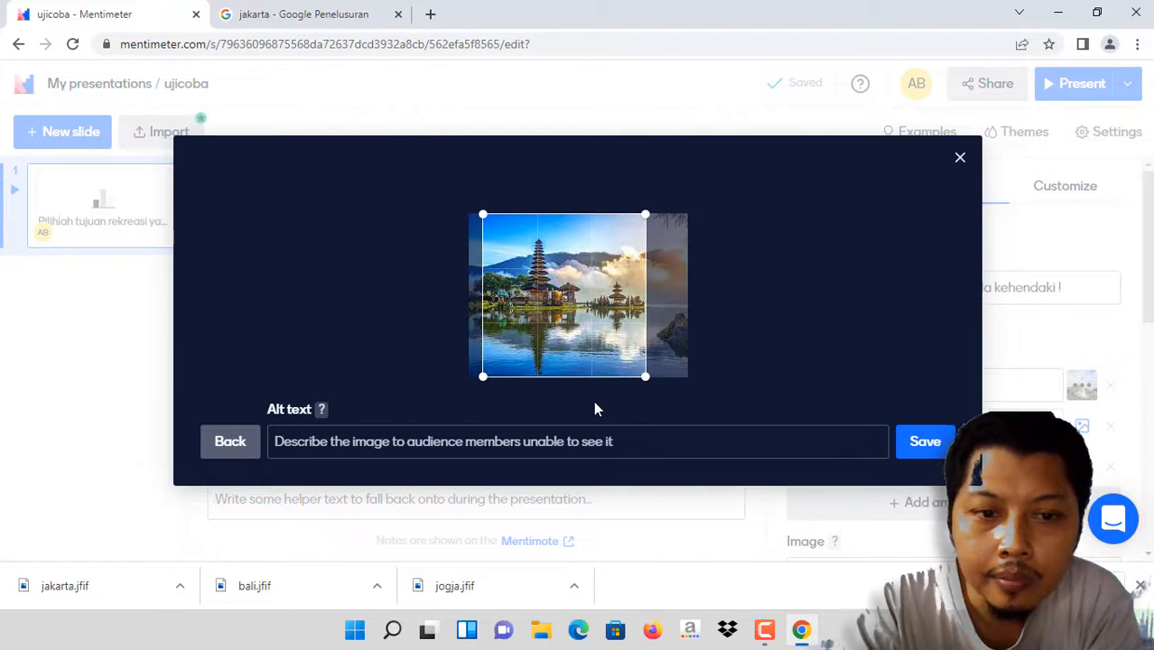
# - Give the Bali option's image the alt text "Bali", with only the first letter capitalised, and save it
pyautogui.click(598, 441)
pyautogui.write('BAli')
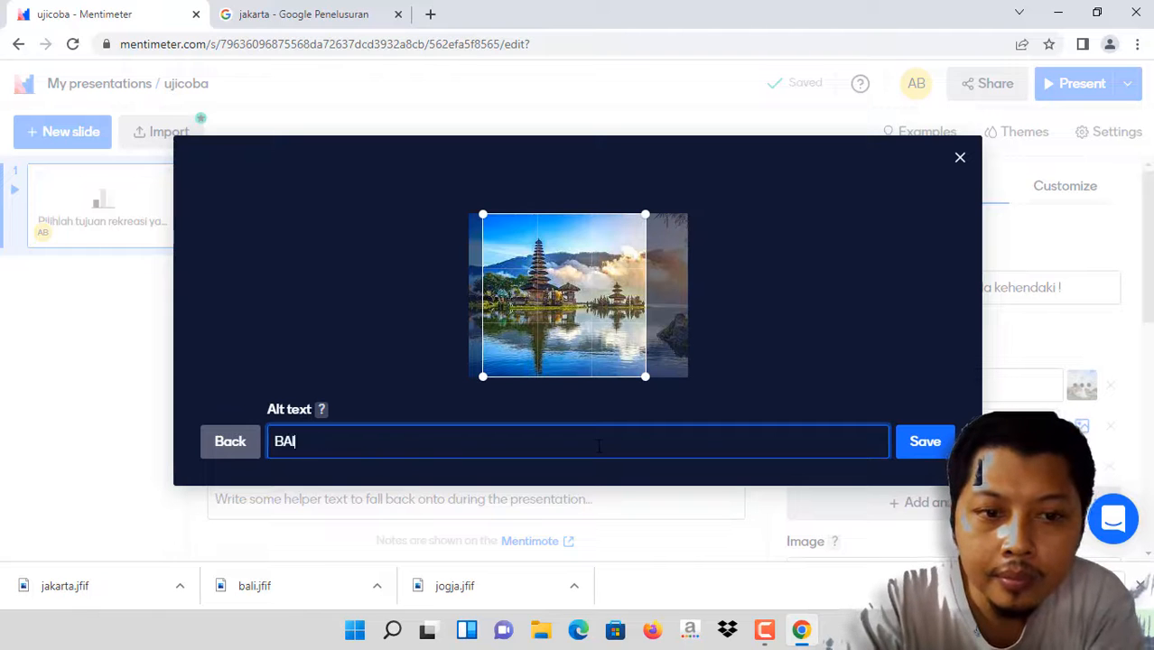
pyautogui.press('BackSpace')
pyautogui.press('BackSpace')
pyautogui.press('BackSpace')
pyautogui.write('ali')
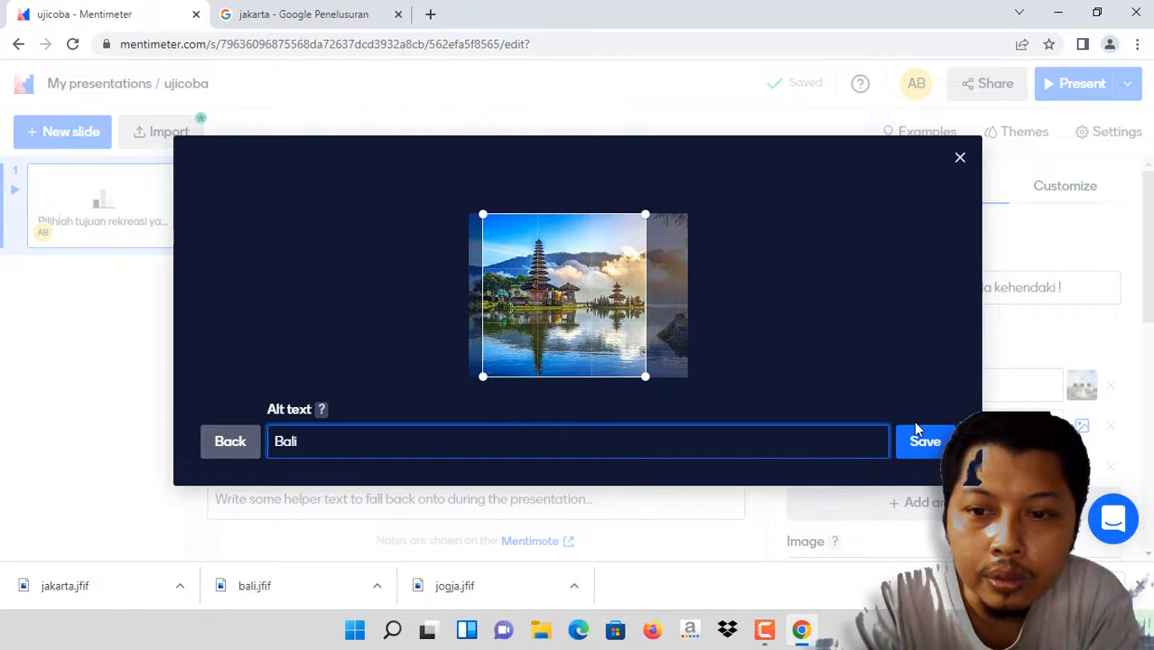
pyautogui.click(923, 456)
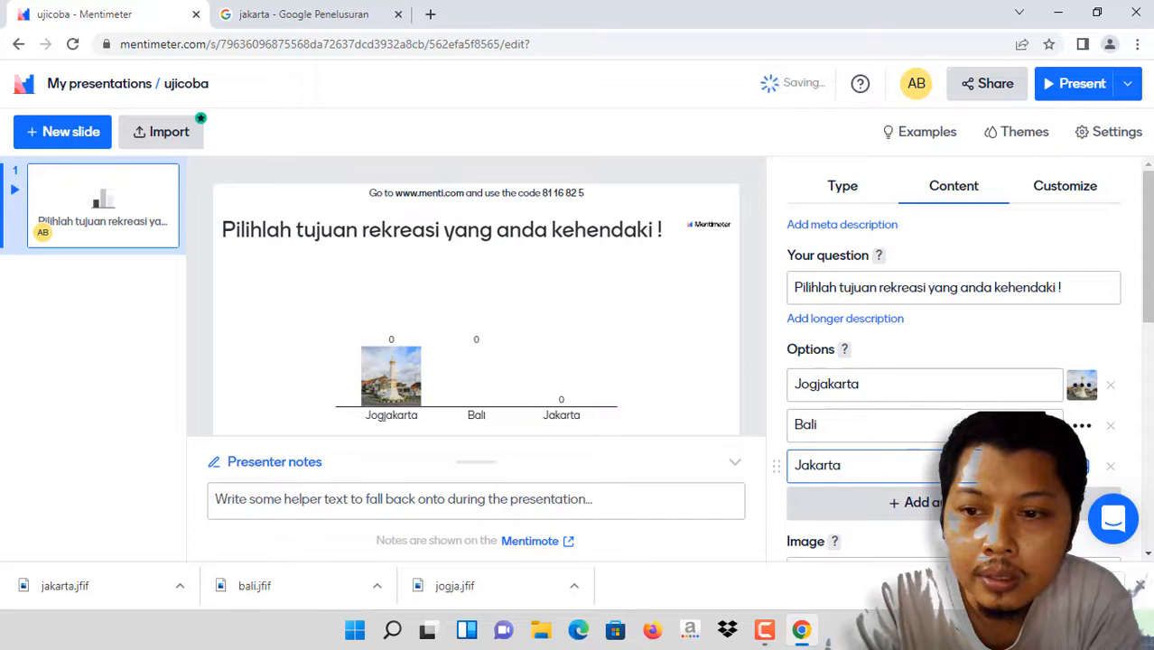
# - Upload the jakarta image from the Pictures folder for the Jakarta option, keeping the default crop
pyautogui.click(1083, 465)
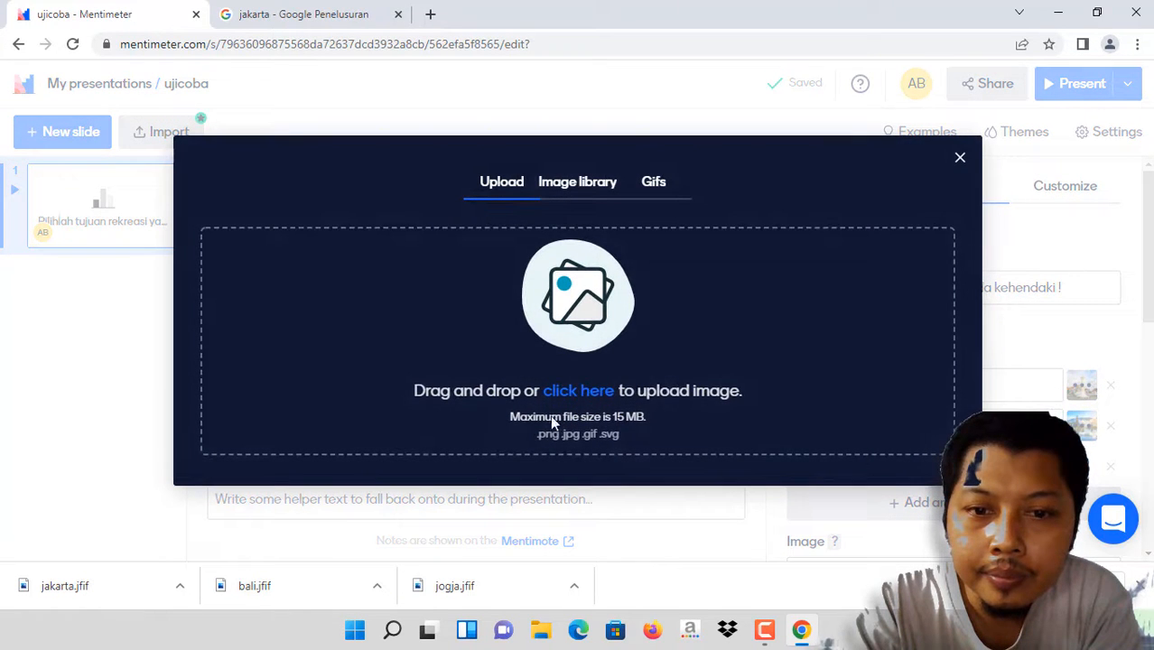
pyautogui.click(579, 390)
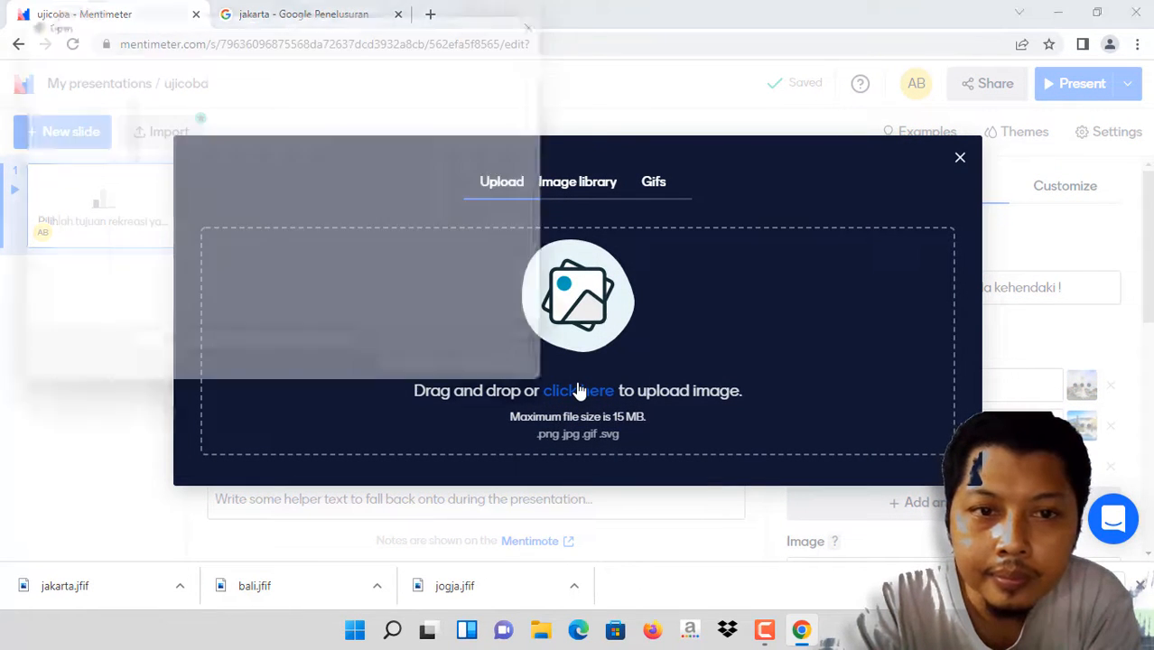
pyautogui.click(508, 351)
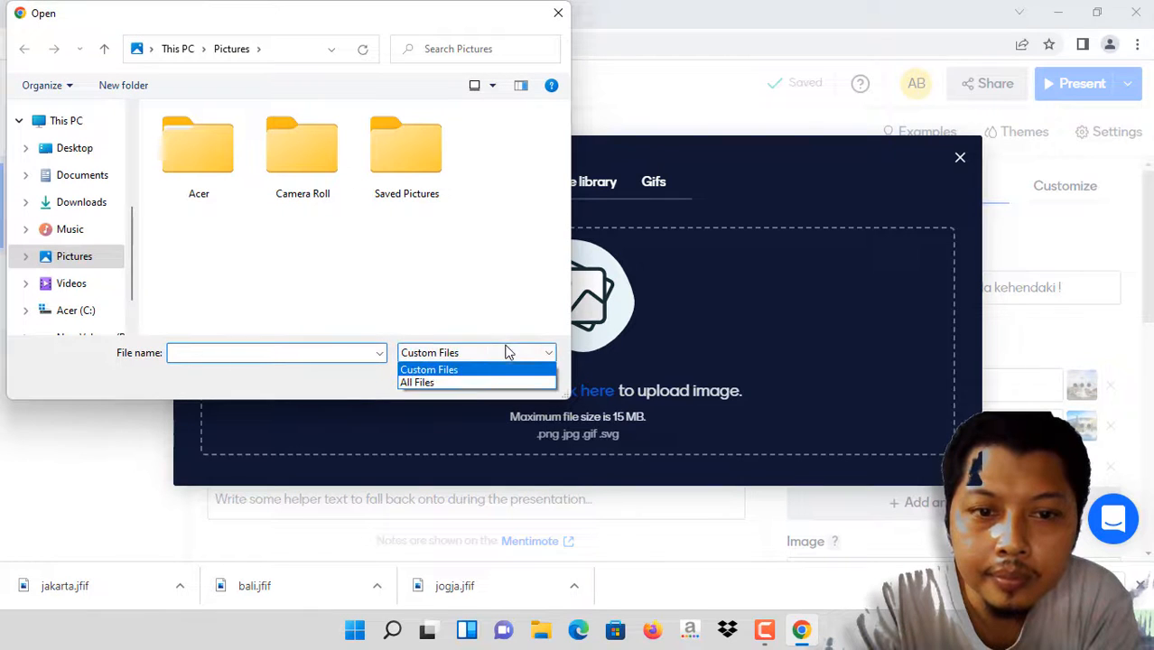
pyautogui.click(469, 377)
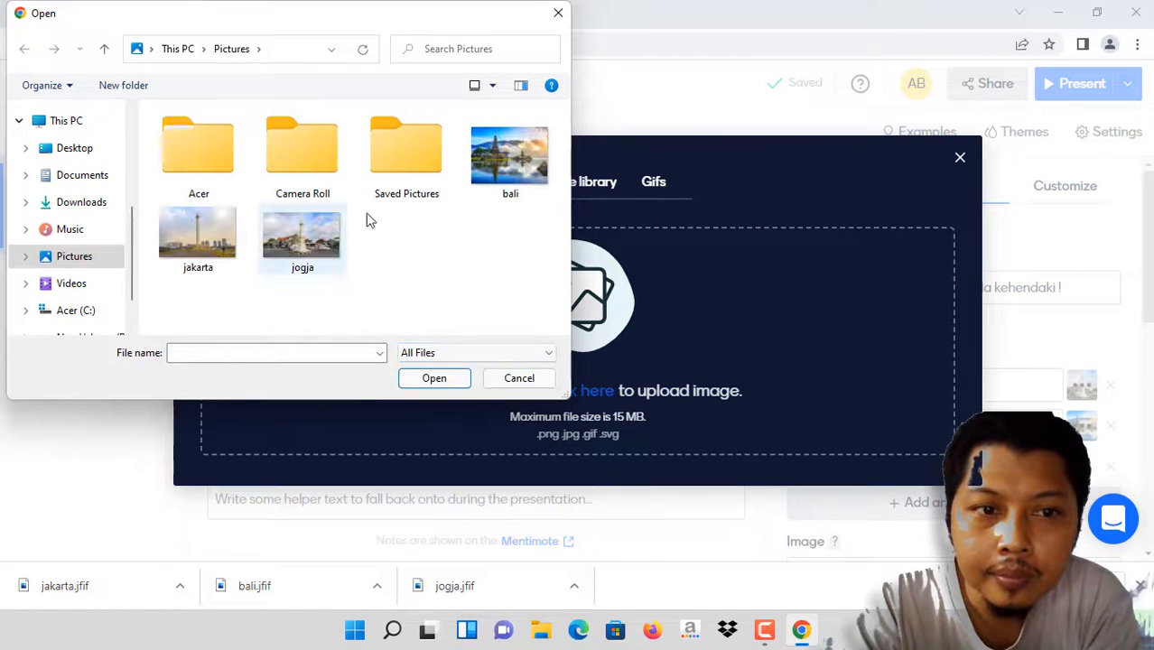
pyautogui.doubleClick(214, 250)
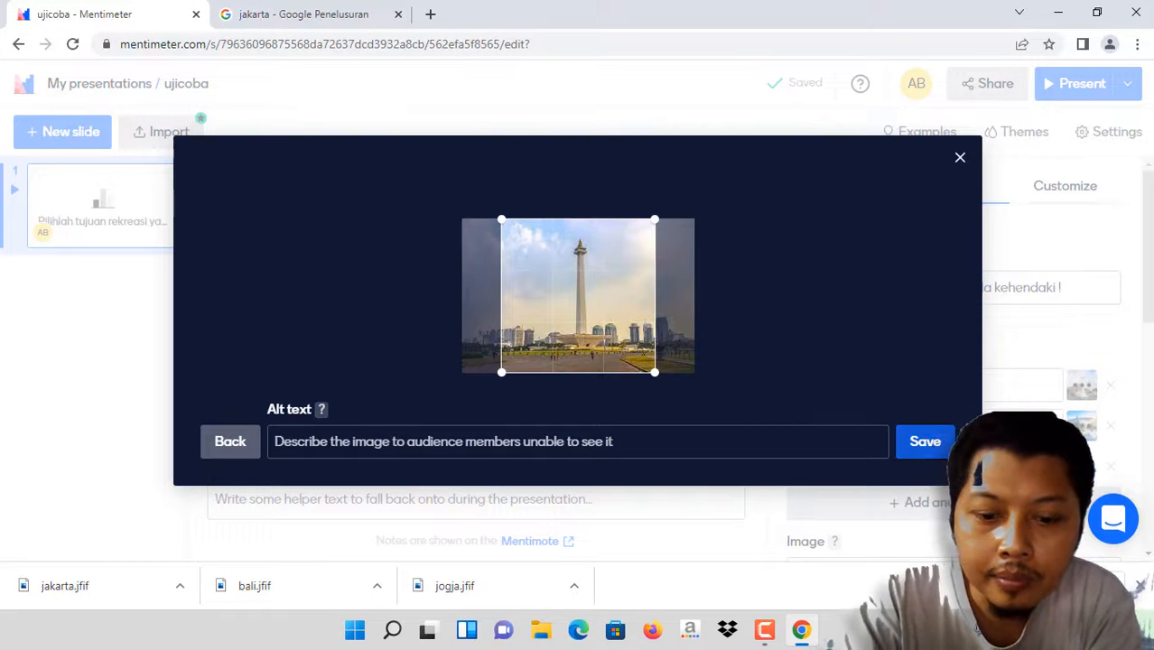
# - Give the Jakarta option's image the alt text "Jakarta" and save it
pyautogui.click(833, 440)
pyautogui.write('Jakarta')
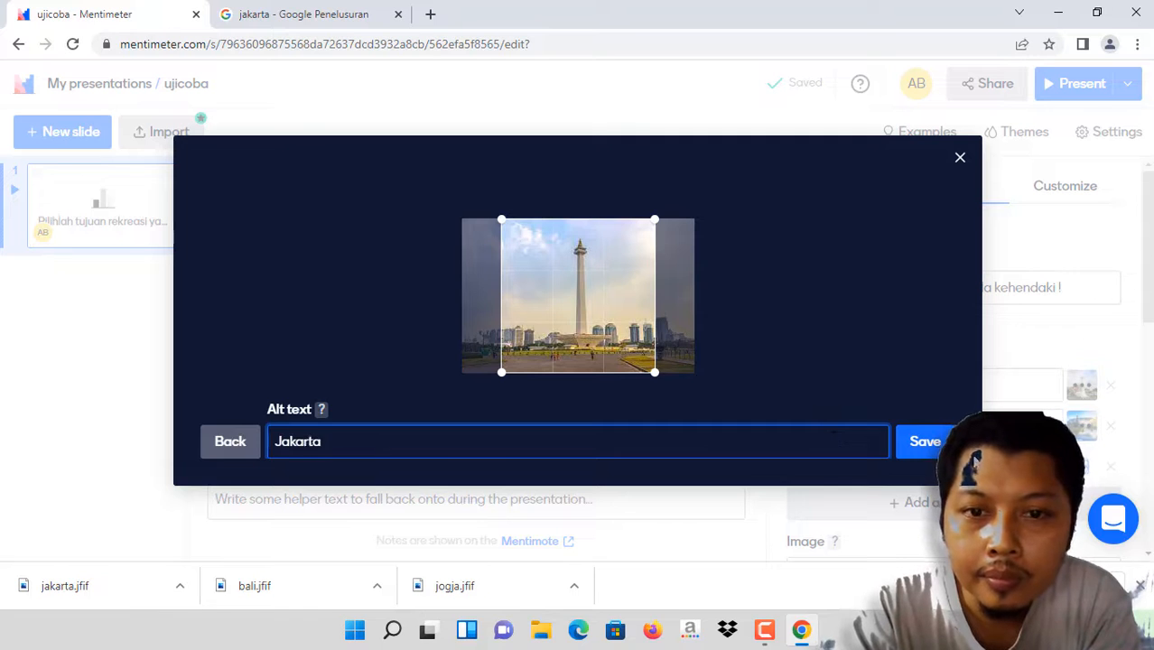
pyautogui.click(927, 451)
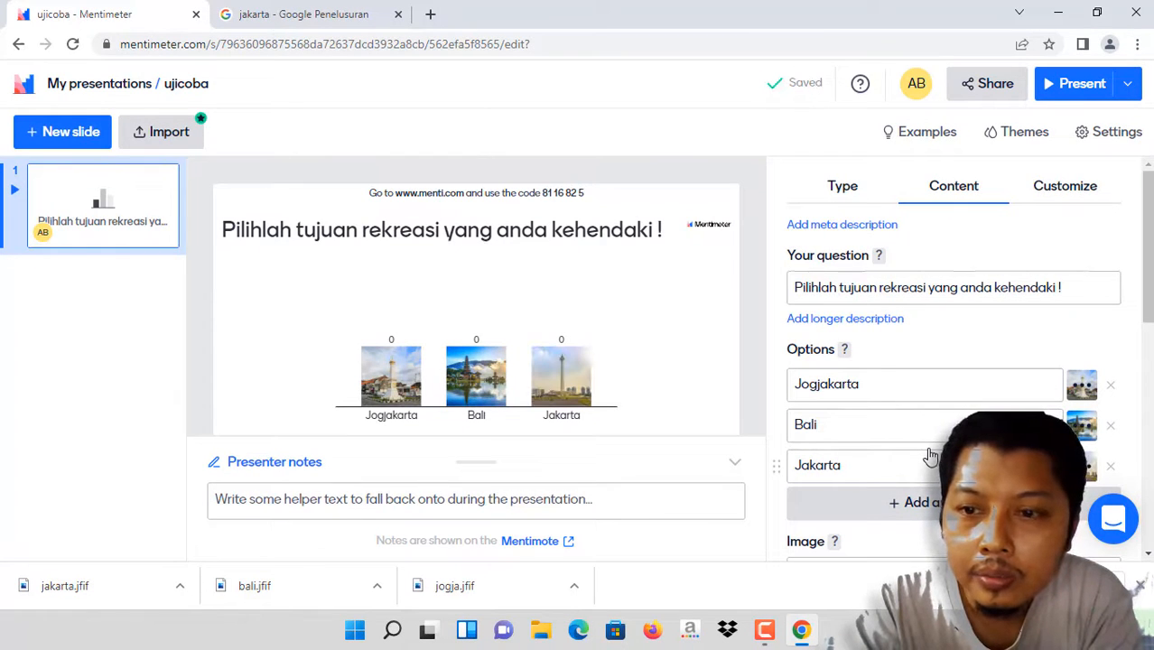
# - Try the donut, pie and dots result layouts for the question and return to the Bars layout
pyautogui.scroll(-2, 963, 473)
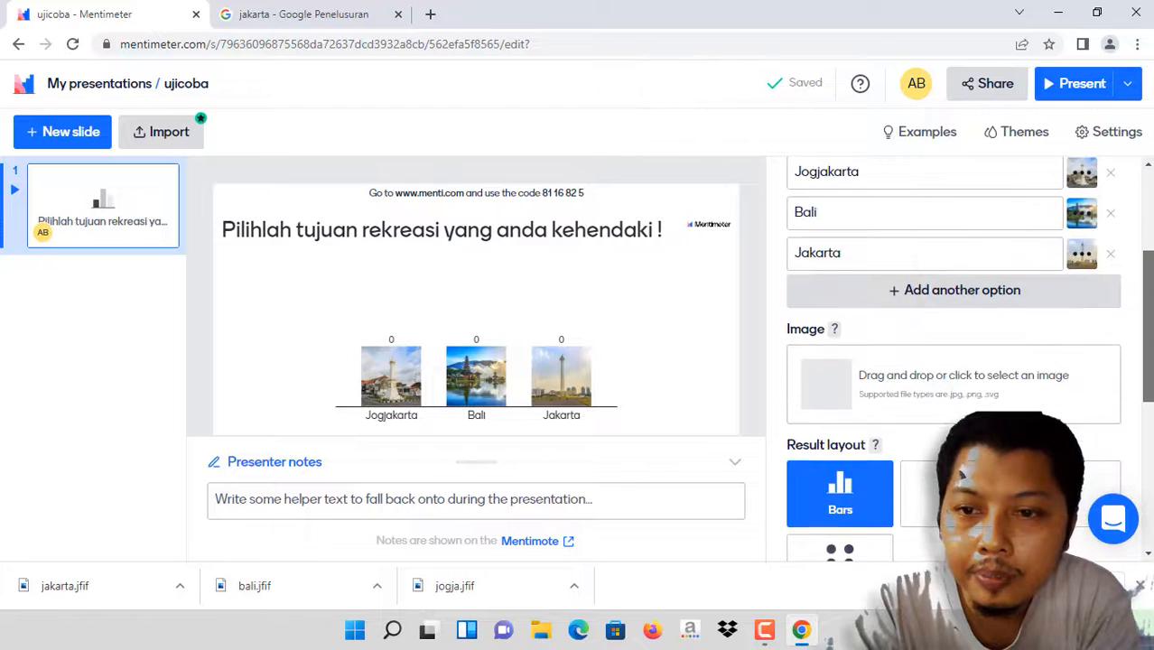
pyautogui.scroll(1, 962, 474)
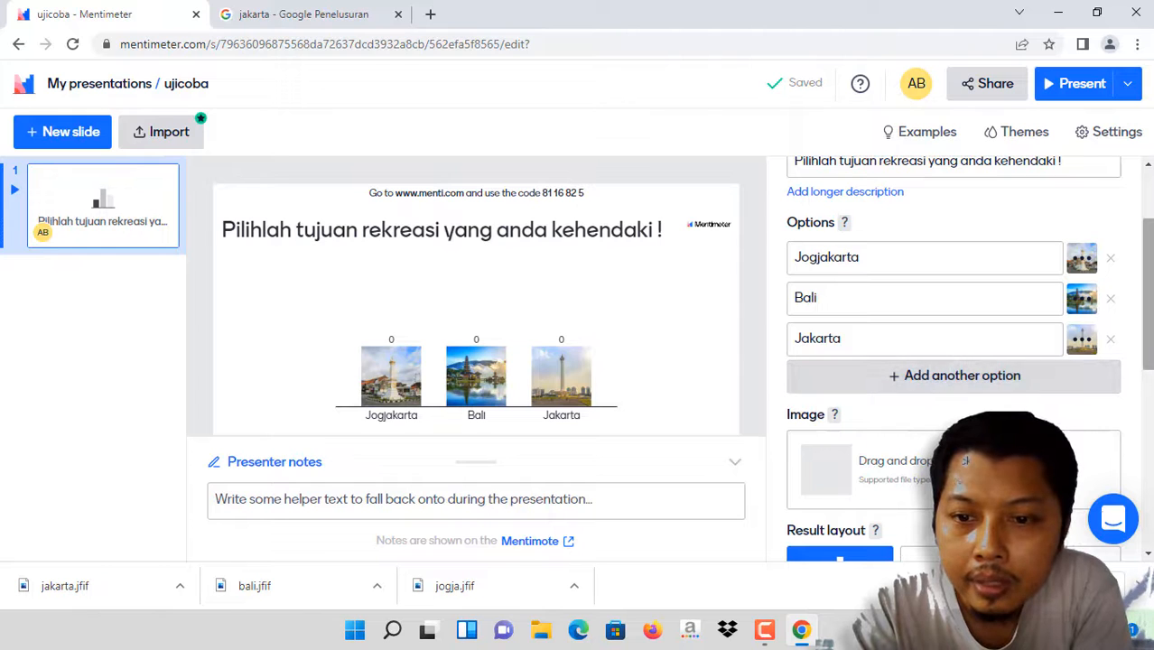
pyautogui.moveTo(1149, 356); pyautogui.dragTo(1149, 408)
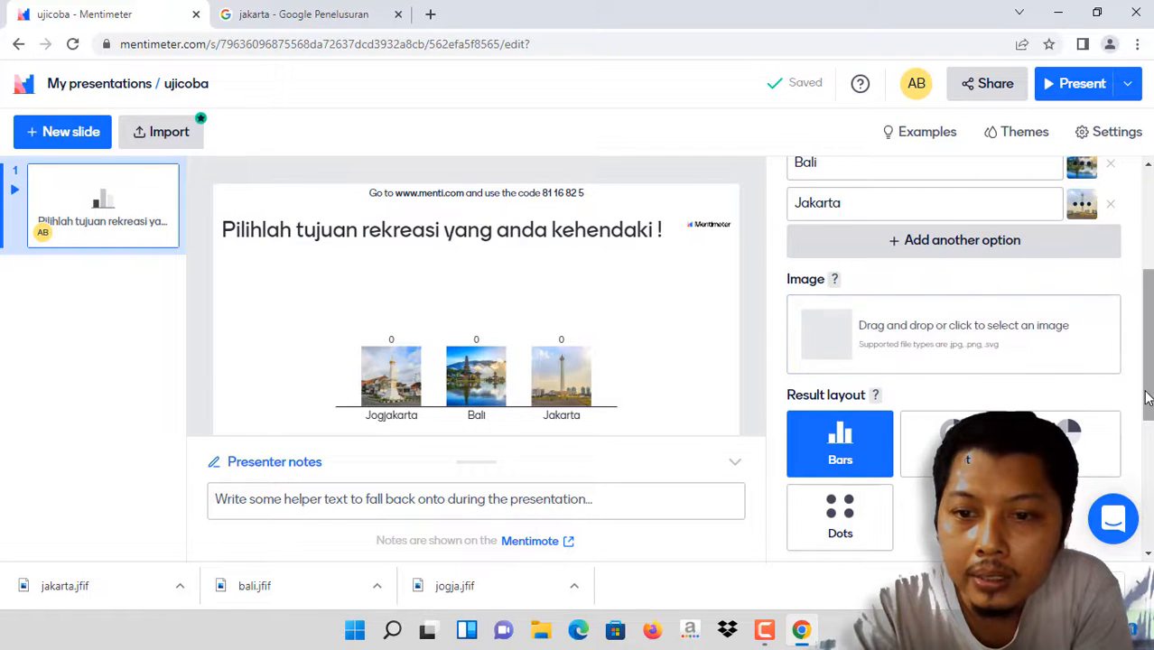
pyautogui.click(819, 446)
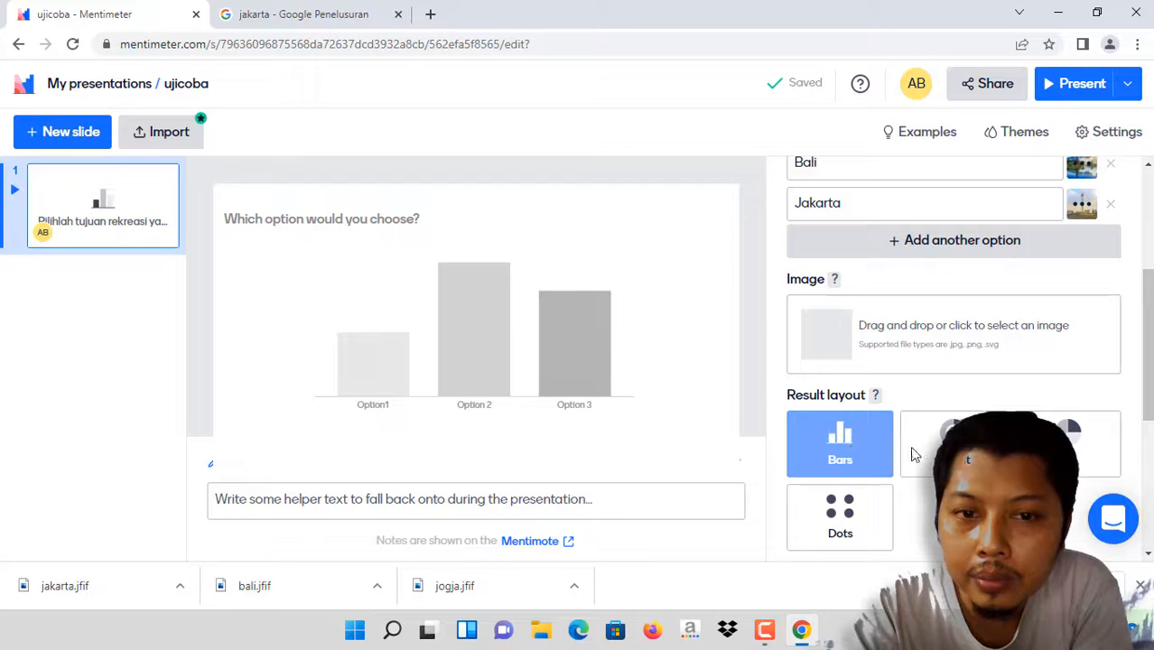
pyautogui.click(934, 456)
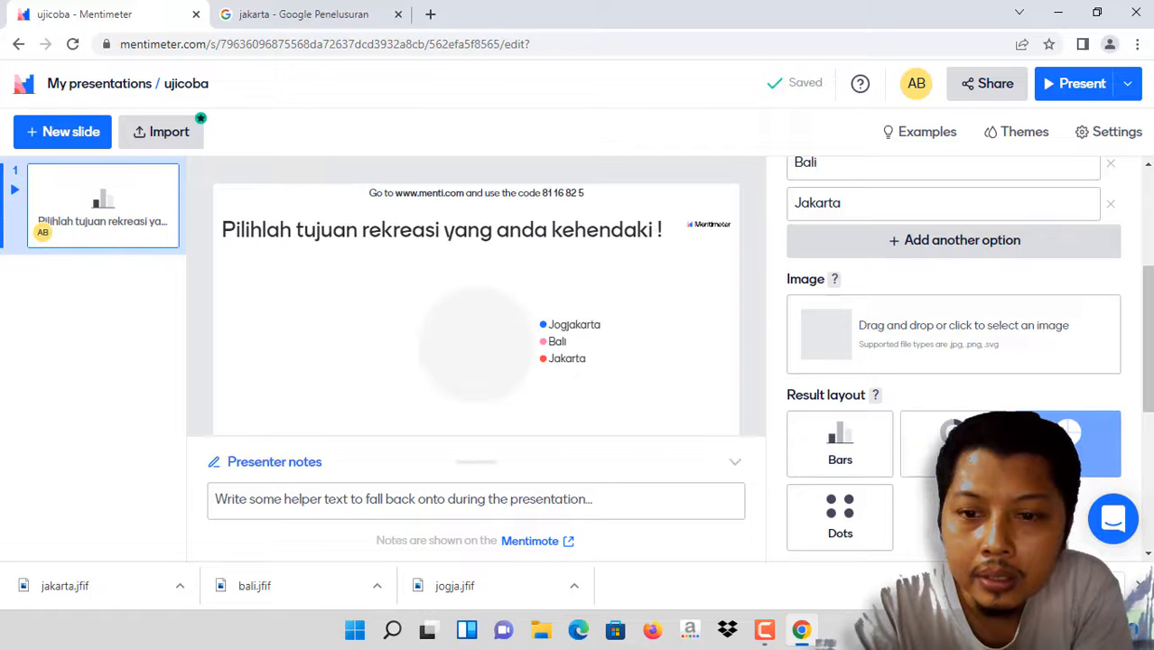
pyautogui.click(840, 513)
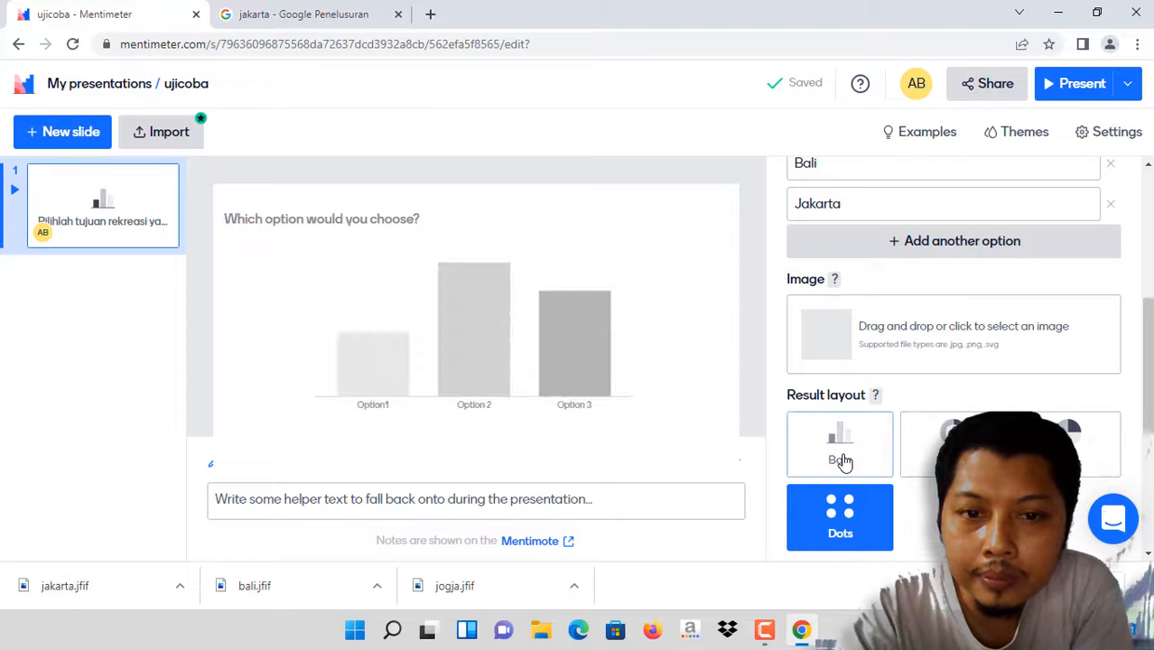
pyautogui.click(840, 455)
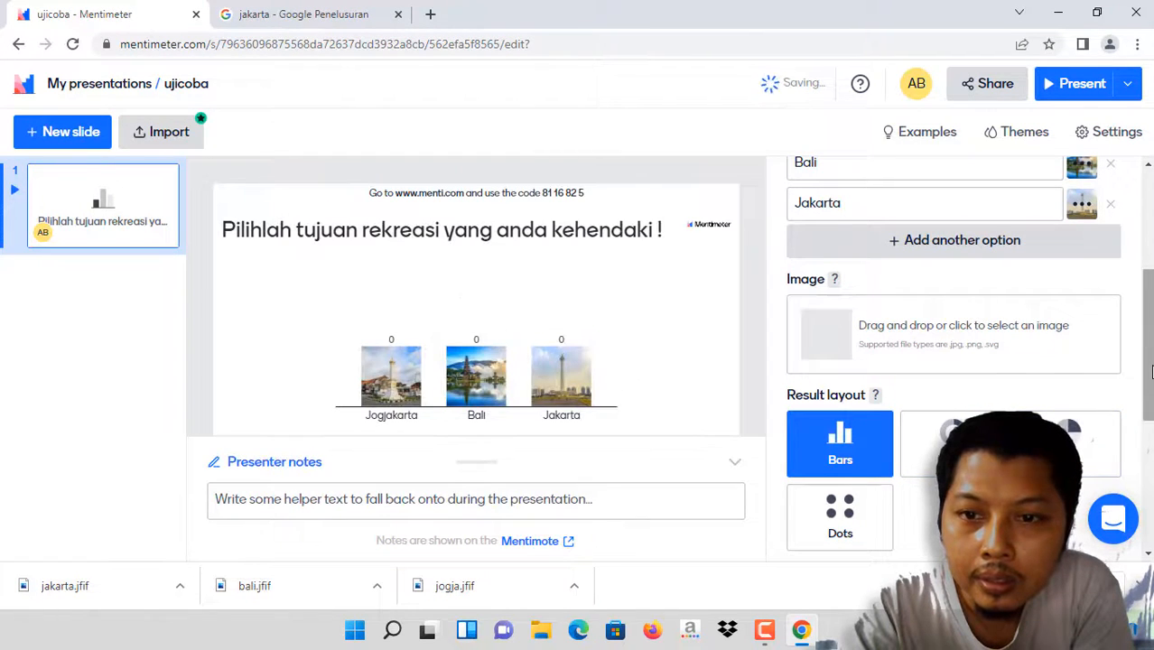
# - Turn on showing the results in percentage for the multiple choice question
pyautogui.scroll(-3, 1149, 372)
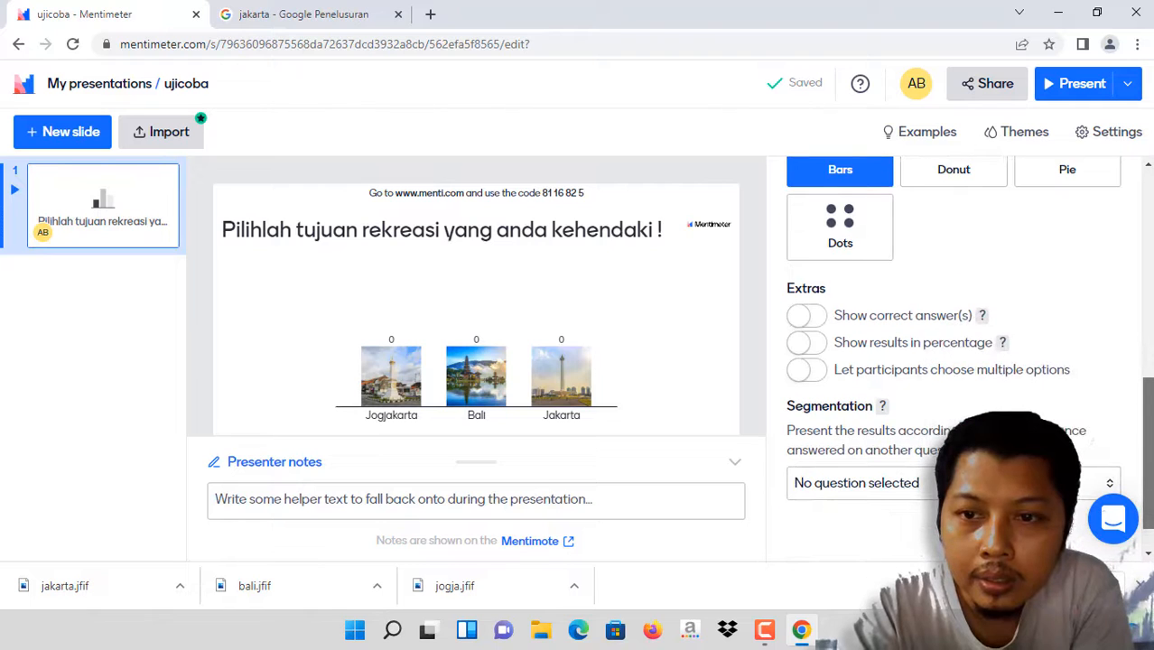
pyautogui.scroll(-1, 1150, 488)
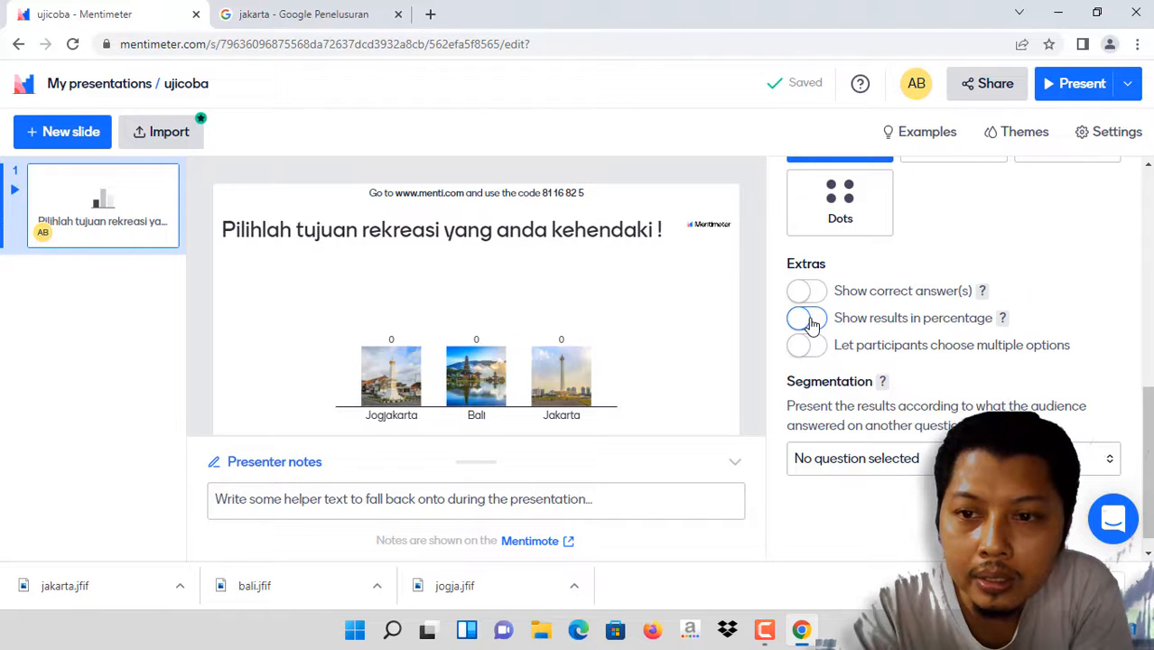
pyautogui.moveTo(1002, 319)
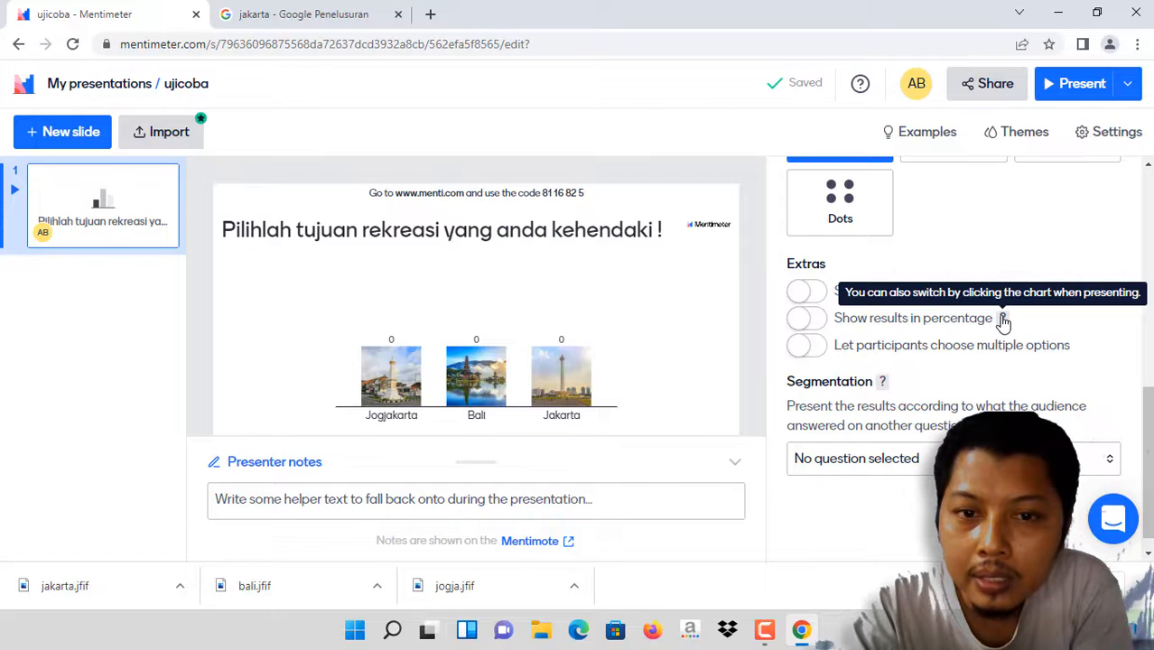
pyautogui.click(803, 323)
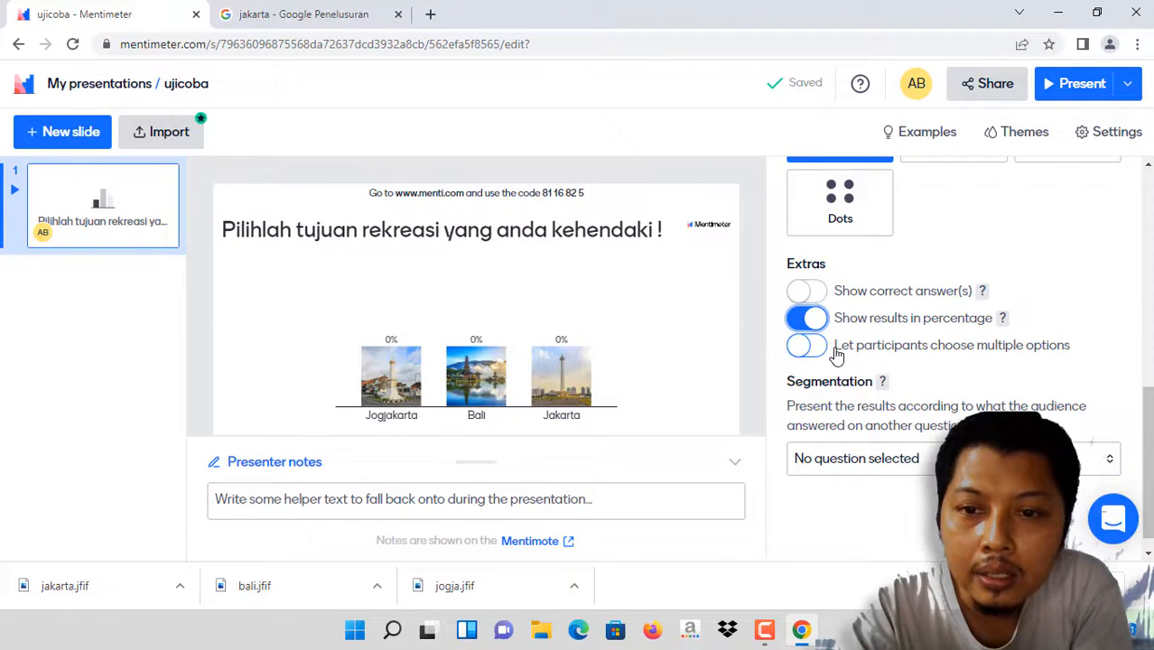
# - Try letting participants choose multiple options on the question and turn the setting back off
pyautogui.click(806, 347)
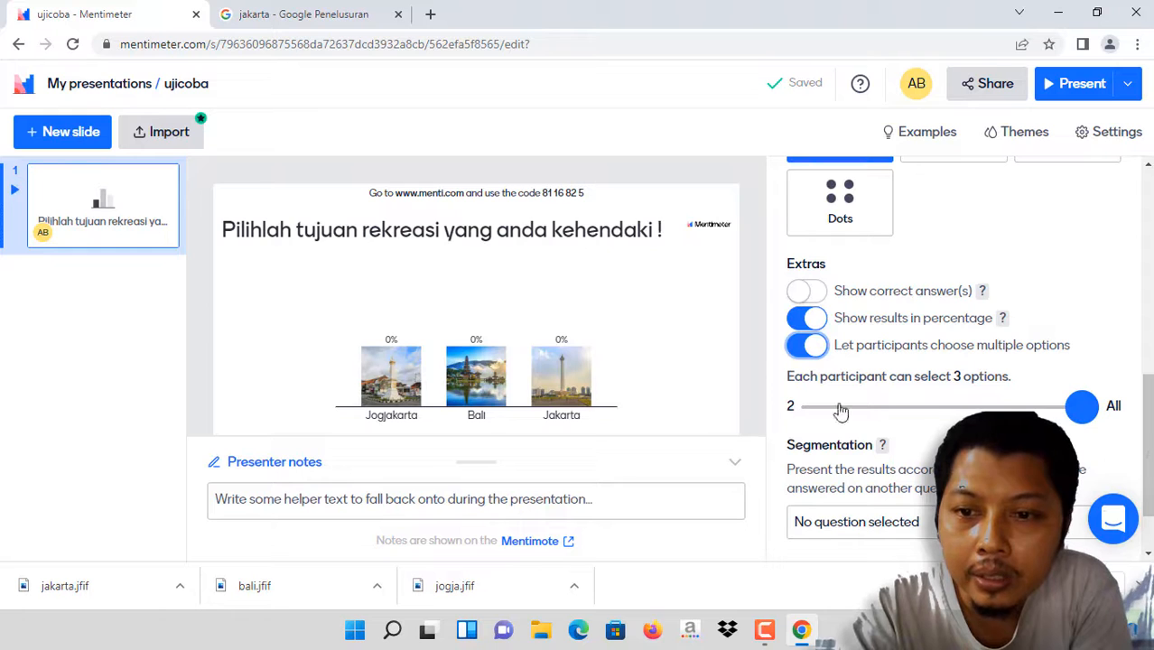
pyautogui.click(1088, 418)
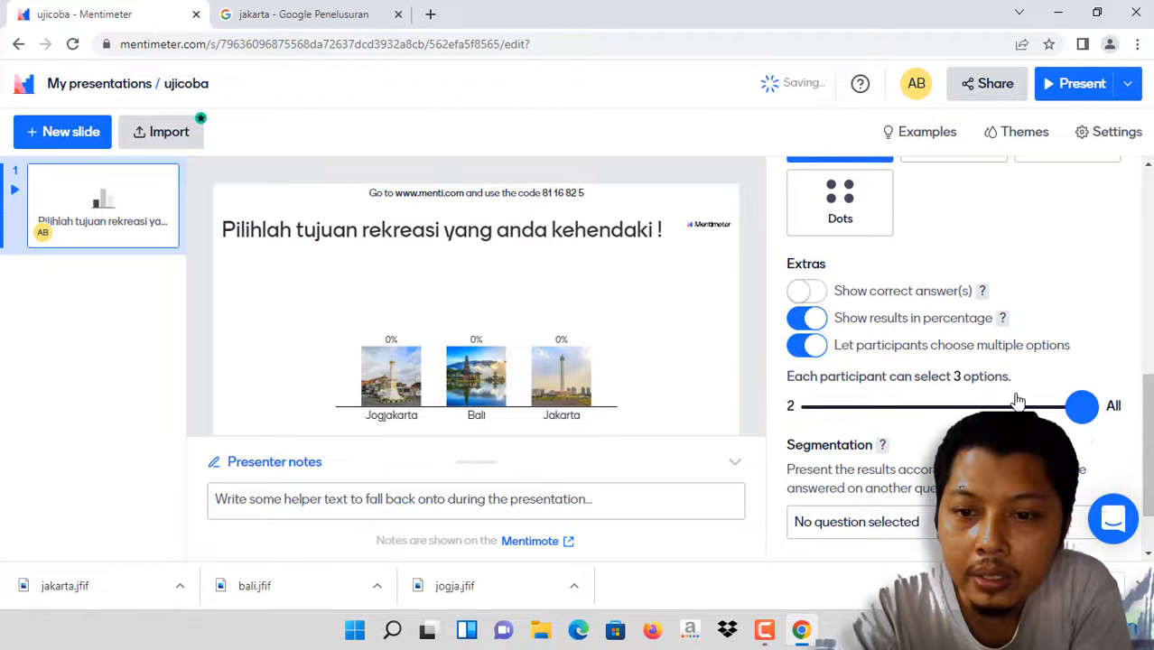
pyautogui.moveTo(900, 431); pyautogui.dragTo(1149, 417)
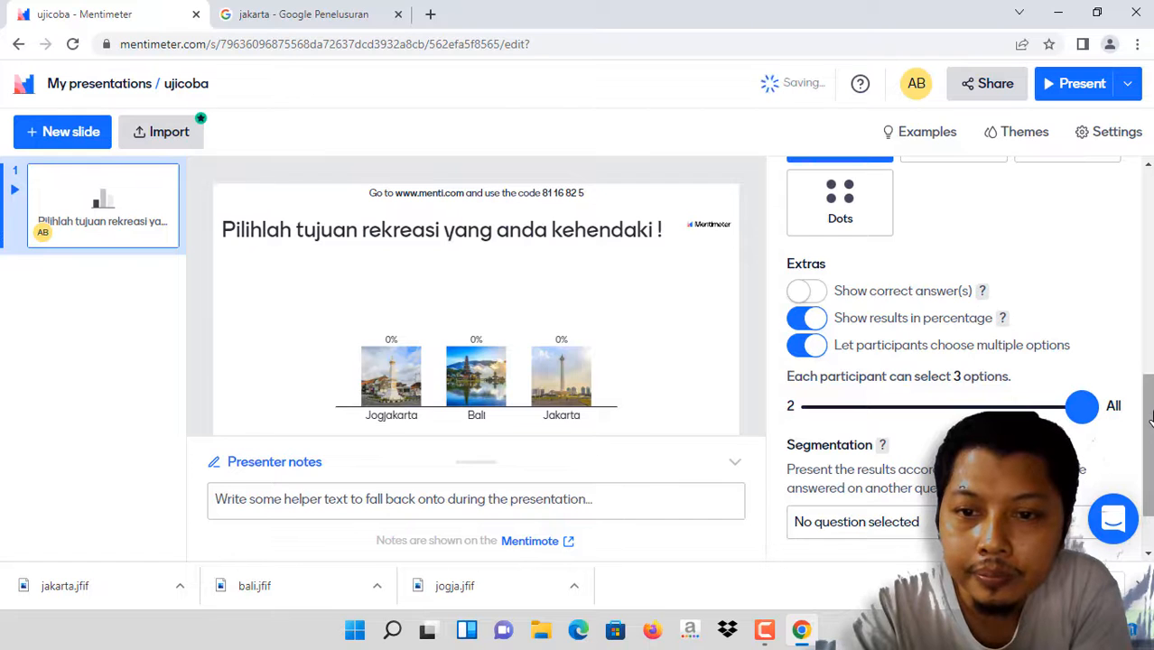
pyautogui.click(819, 346)
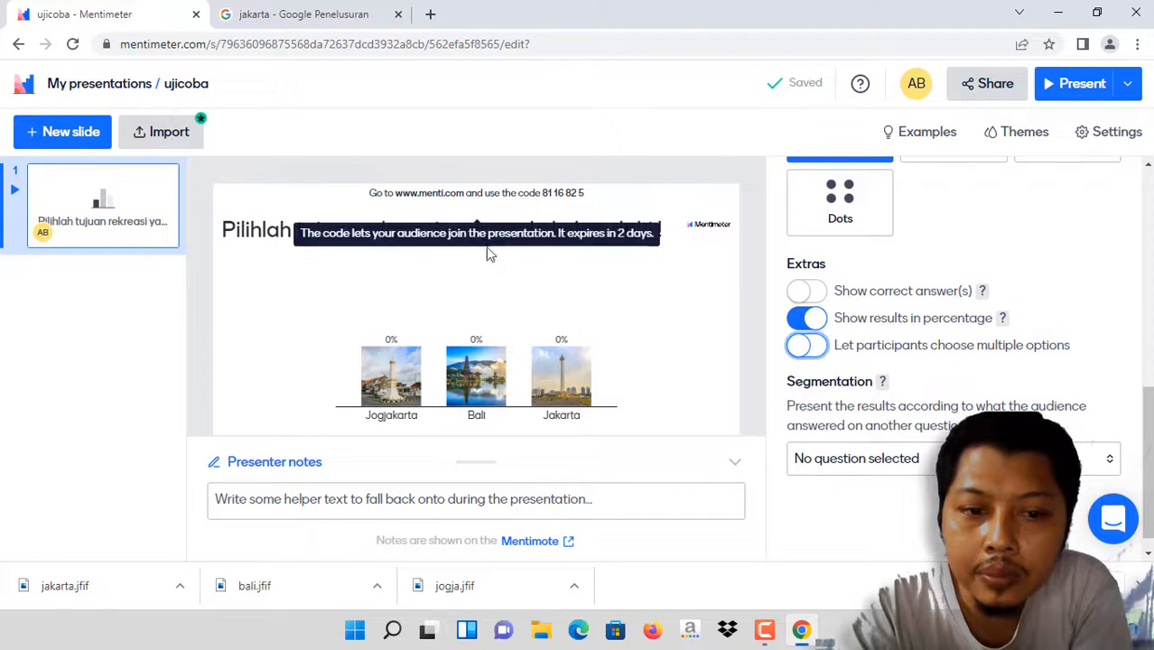
# - Present the ujicoba question full screen, show its voting link beside the join code, and leave full-screen view
pyautogui.moveTo(1149, 424); pyautogui.dragTo(1145, 222)
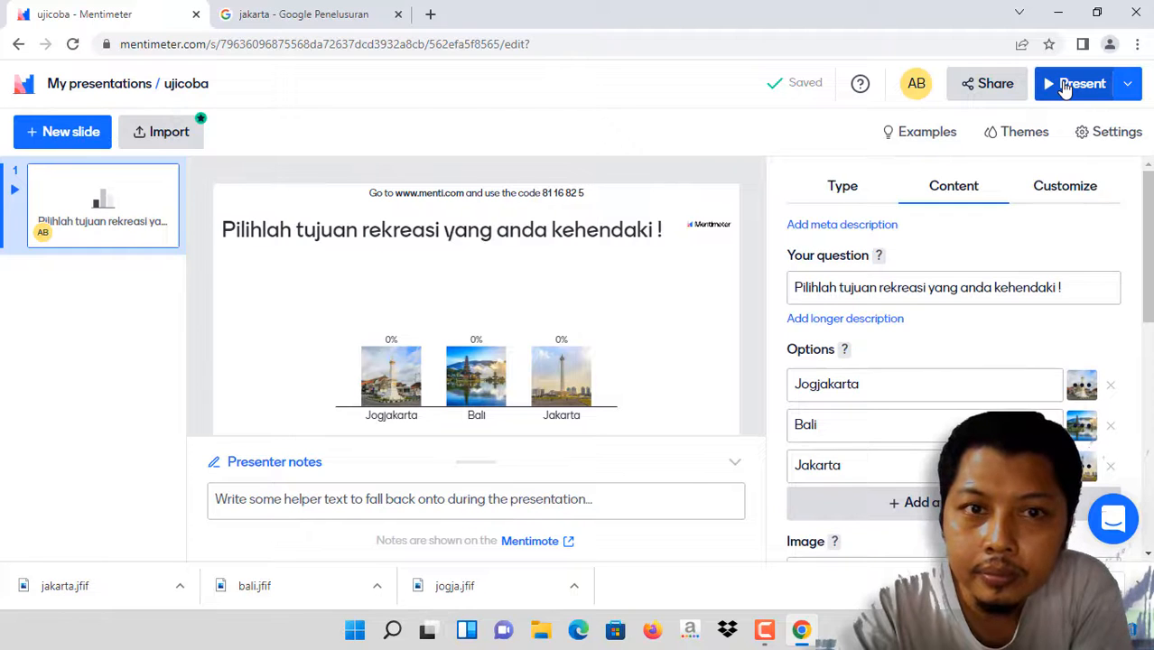
pyautogui.click(1066, 85)
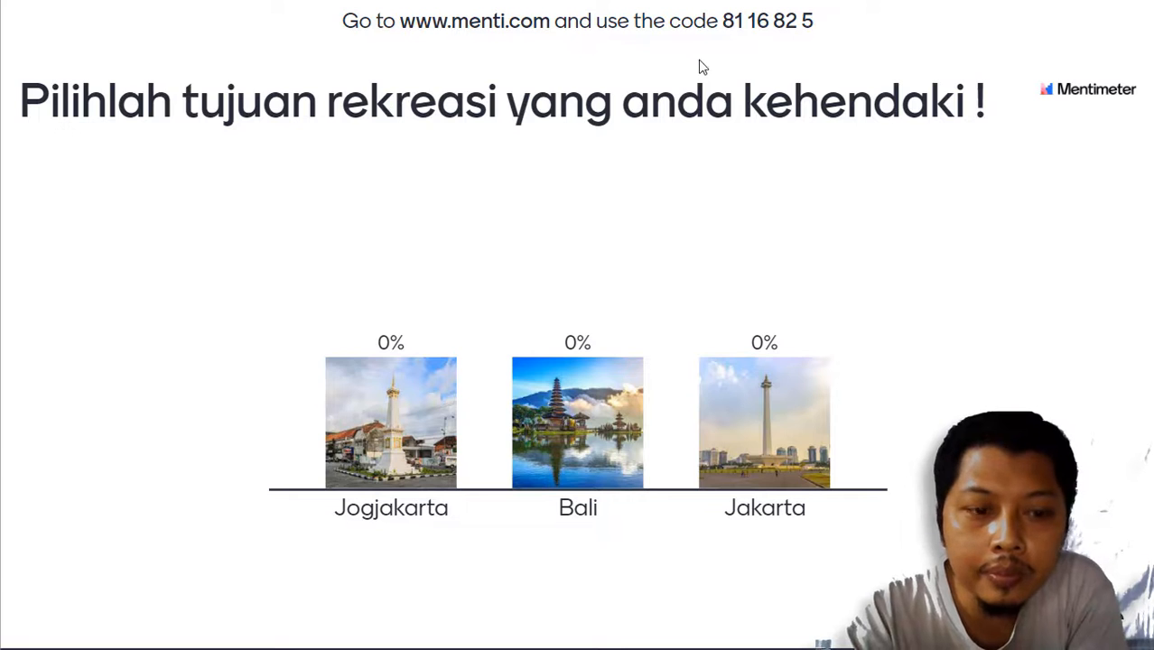
pyautogui.moveTo(763, 39)
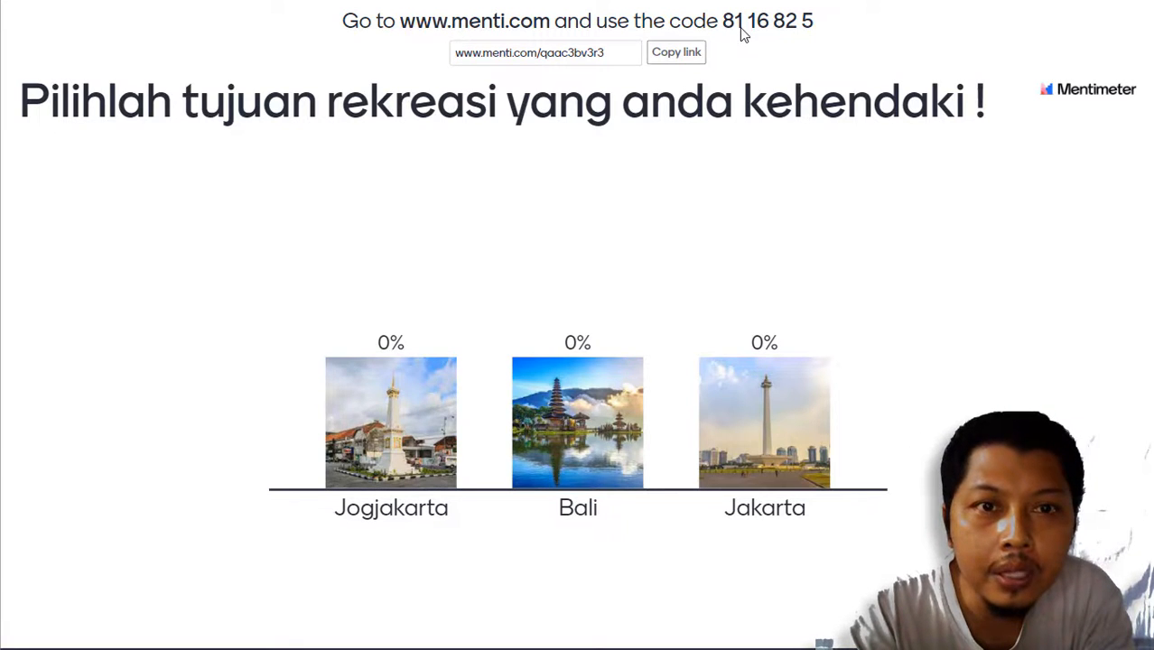
pyautogui.press('Escape')
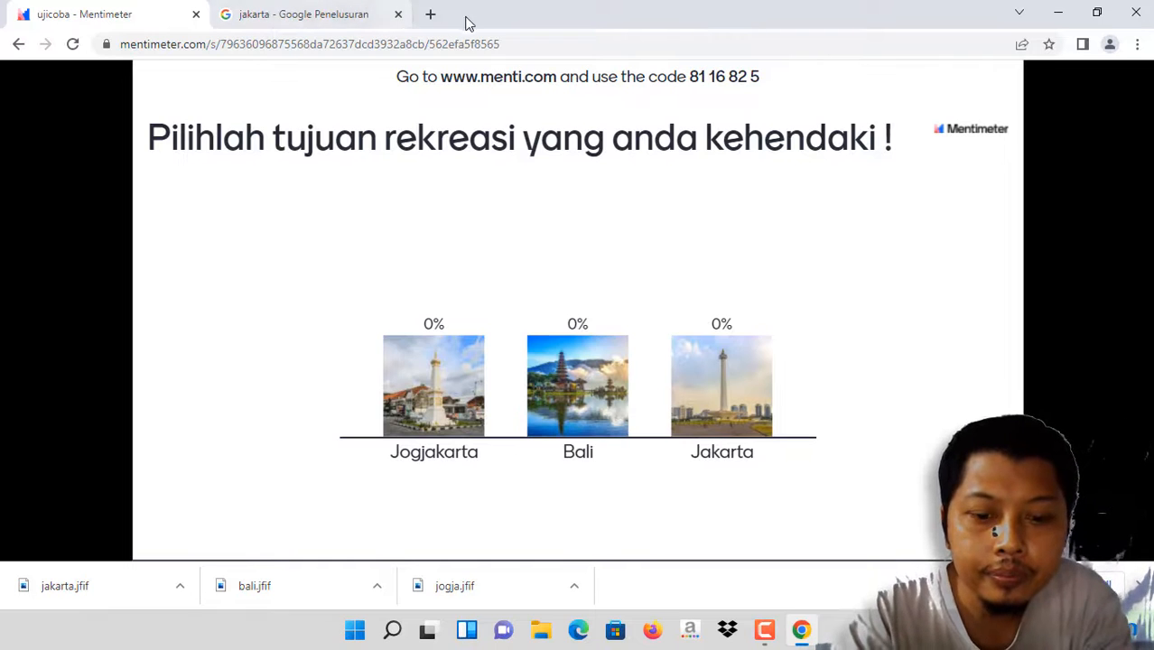
# - Open menti.com in a new browser tab
pyautogui.click(431, 15)
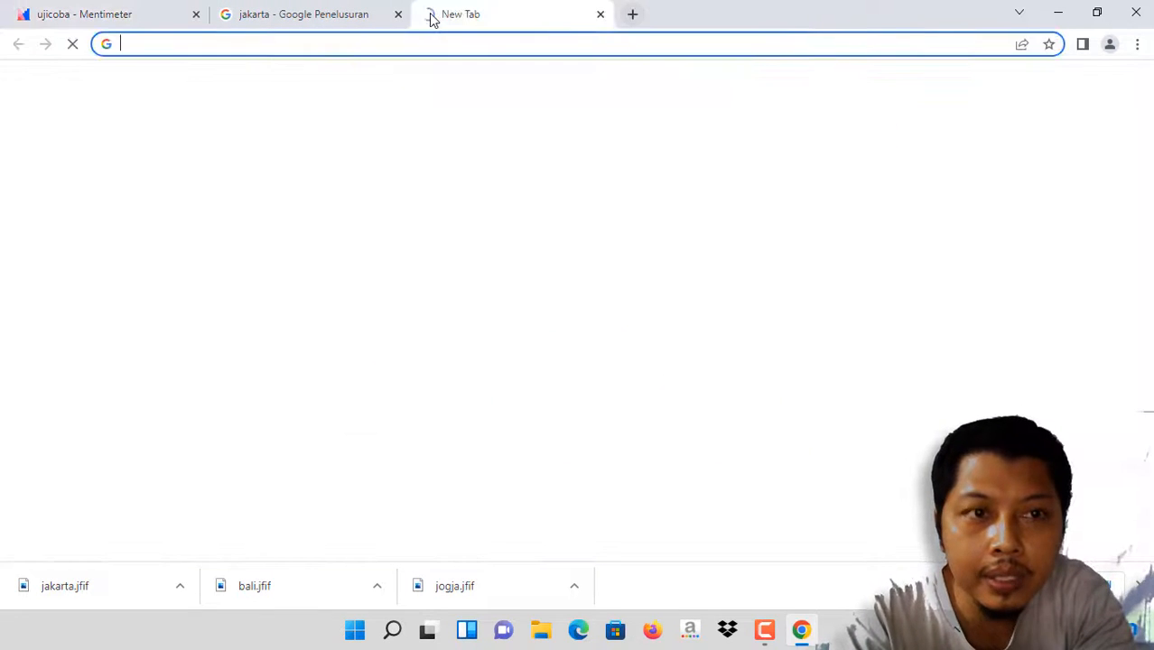
pyautogui.write('menti')
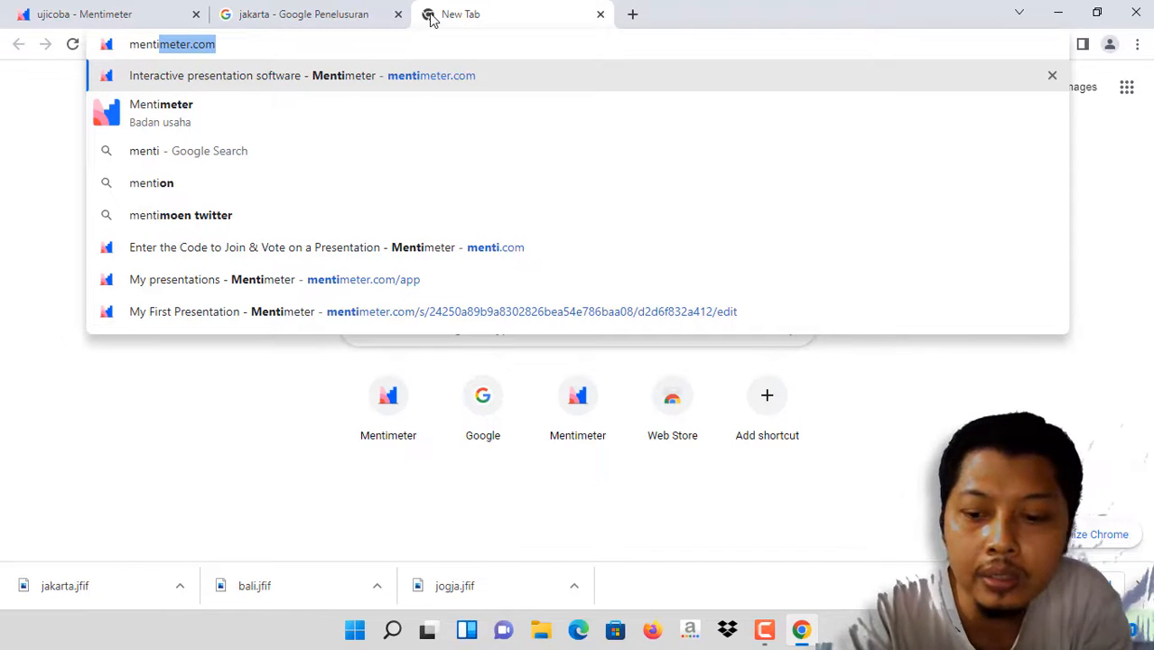
pyautogui.write('.com')
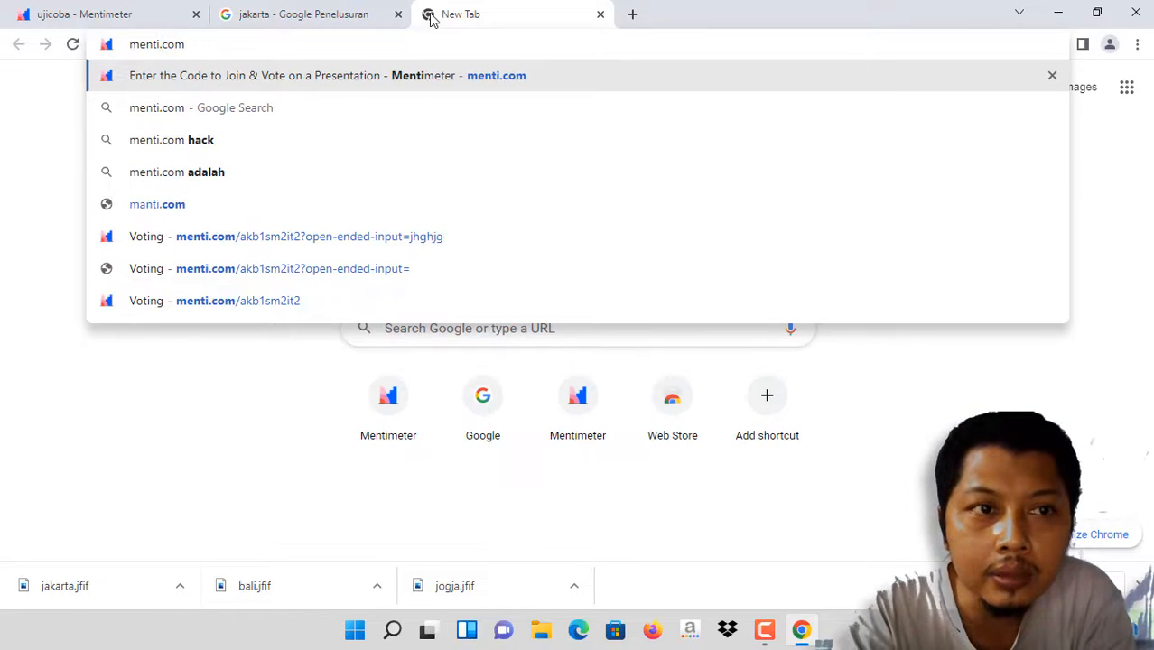
pyautogui.press('Return')
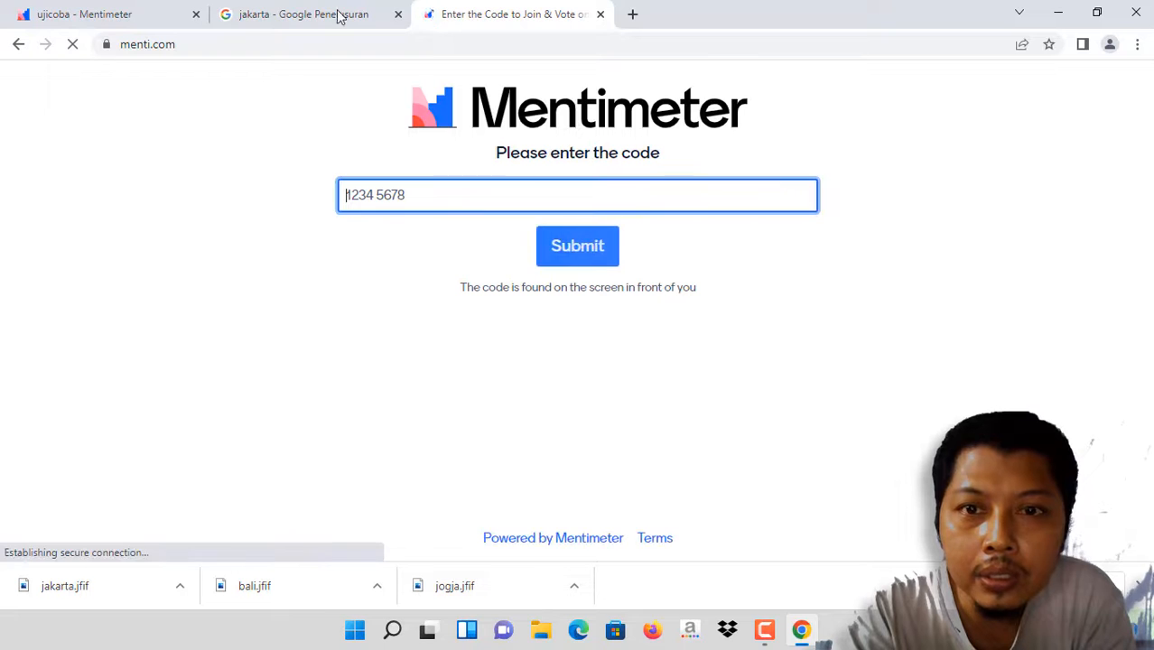
# - Look up the join code on the presentation and submit it on the menti.com voting page
pyautogui.click(124, 25)
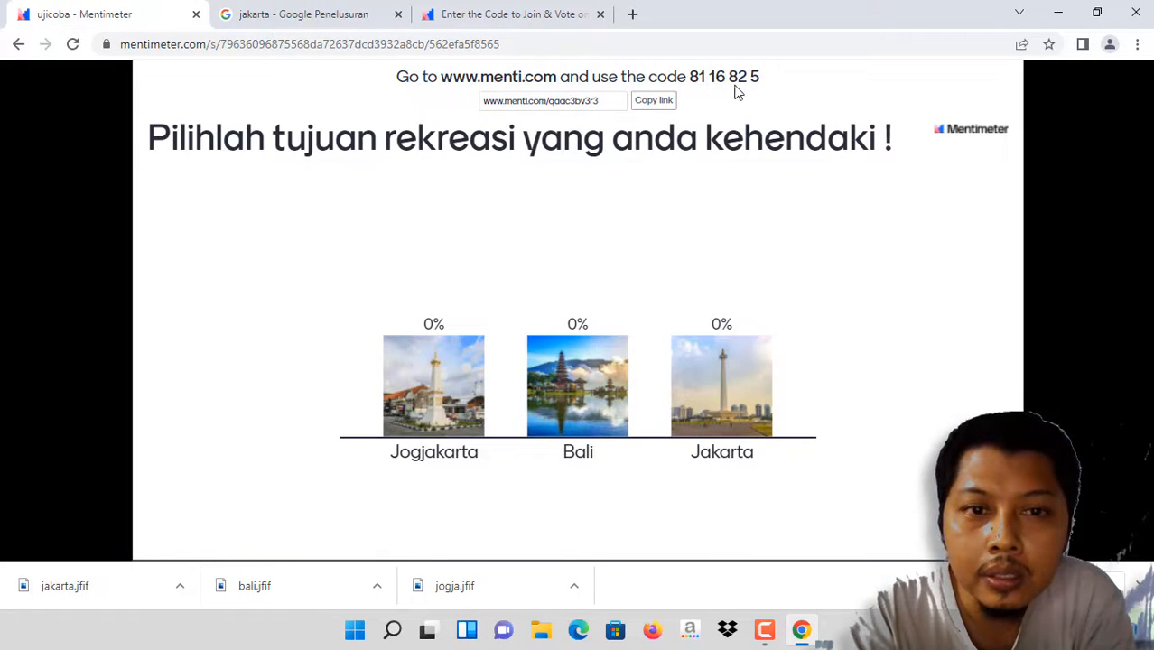
pyautogui.click(527, 24)
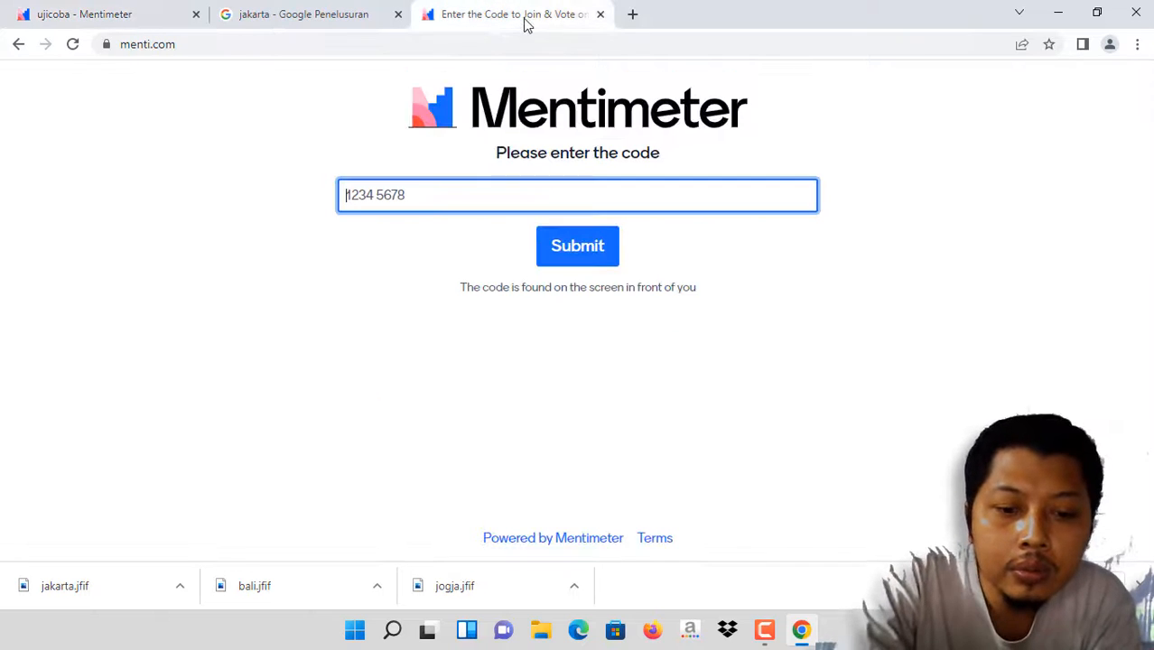
pyautogui.write('8116 825')
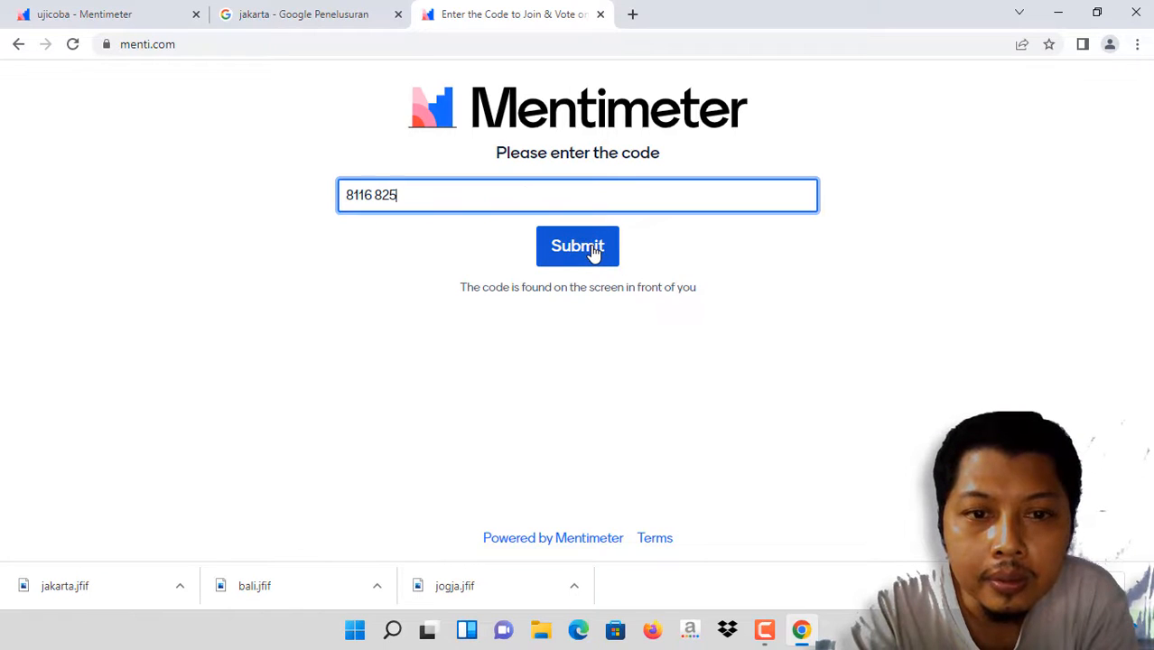
pyautogui.click(593, 254)
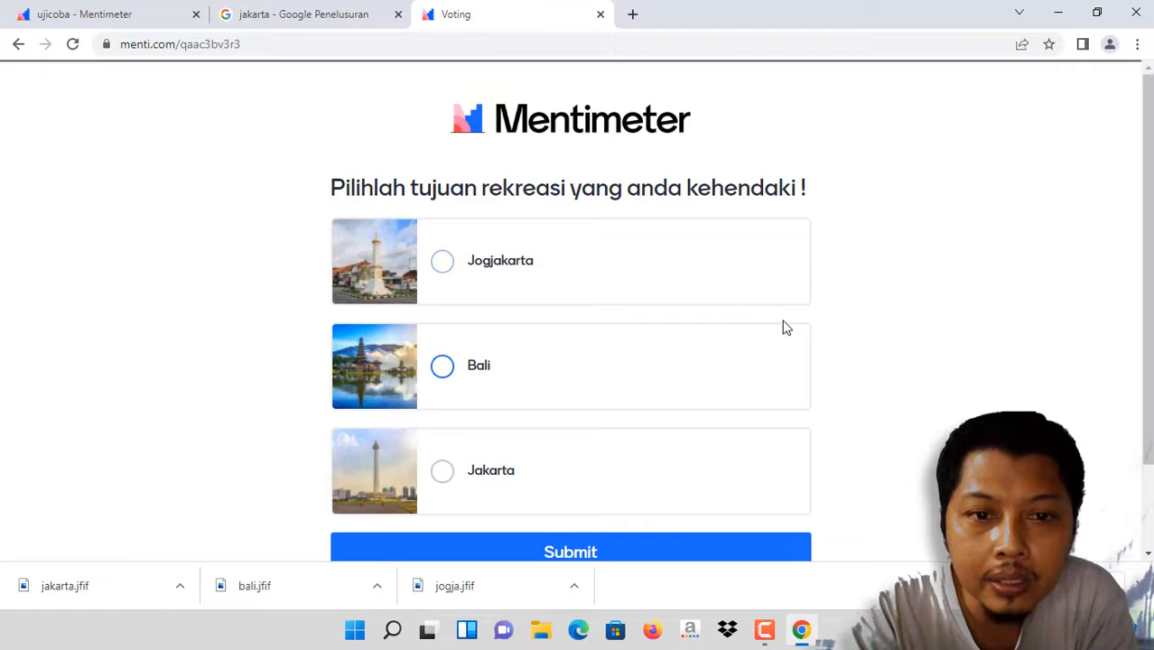
# - Try selecting the different destinations on the voting page and submit a vote for Bali
pyautogui.click(447, 264)
pyautogui.click(444, 366)
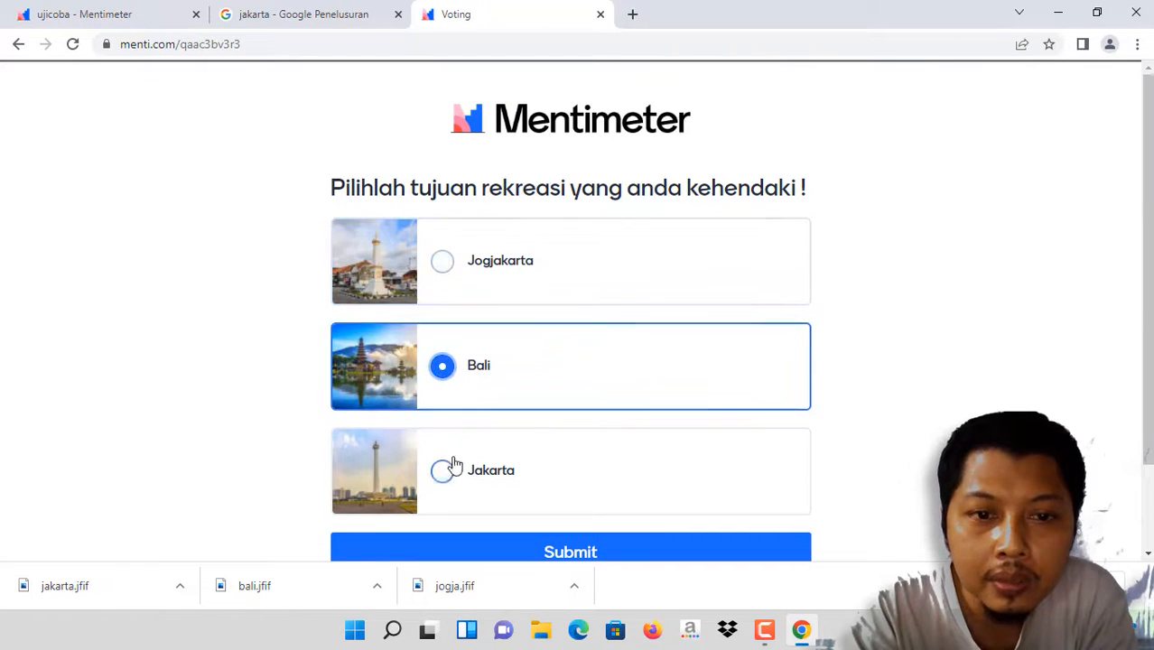
pyautogui.click(444, 472)
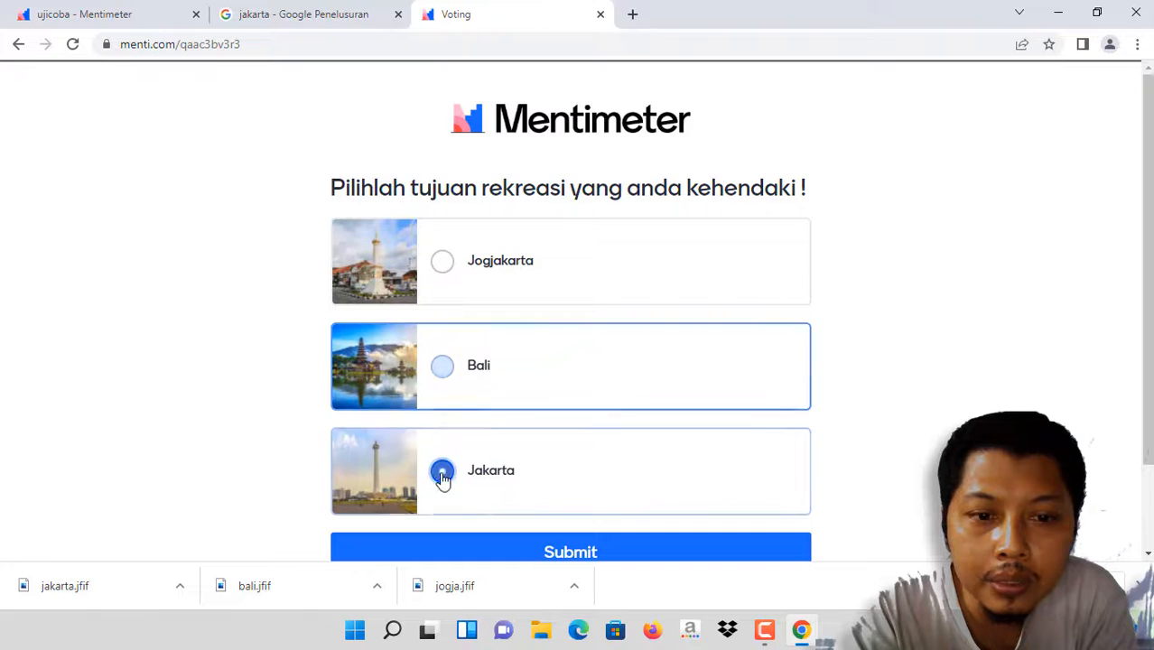
pyautogui.click(449, 374)
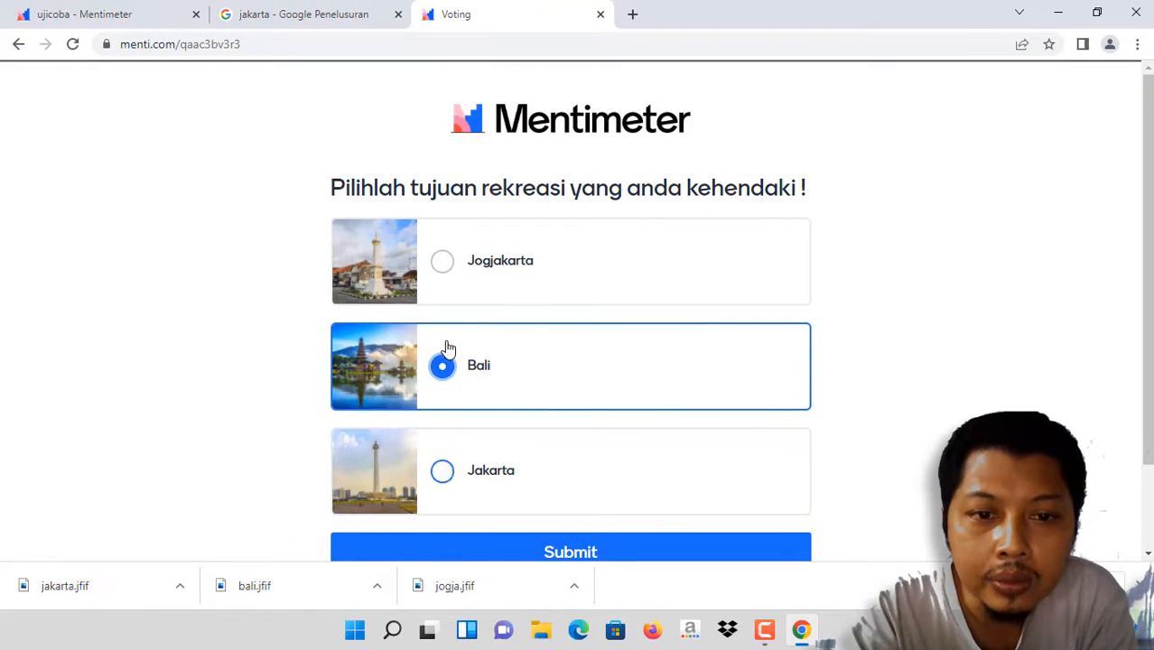
pyautogui.click(446, 269)
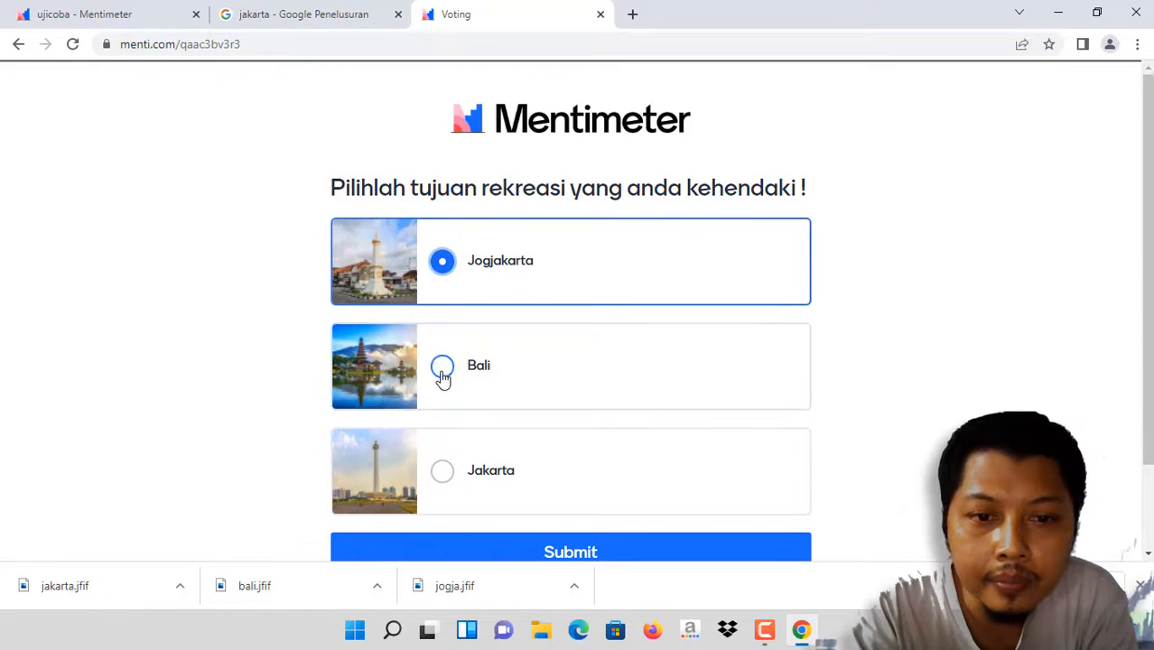
pyautogui.click(443, 372)
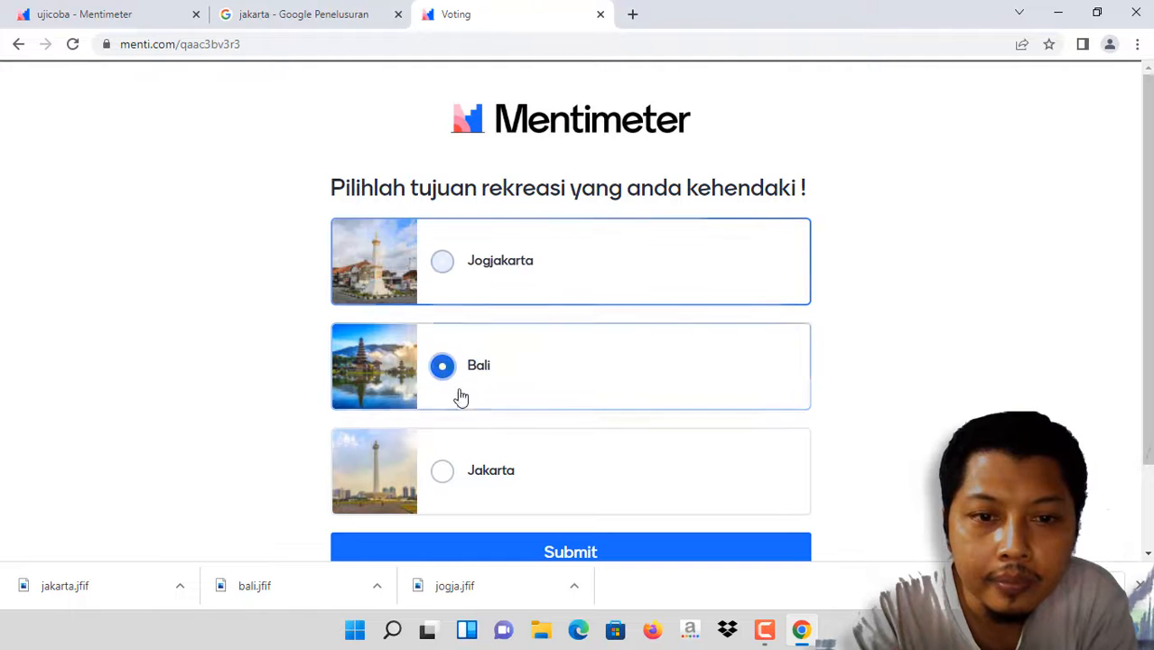
pyautogui.click(540, 550)
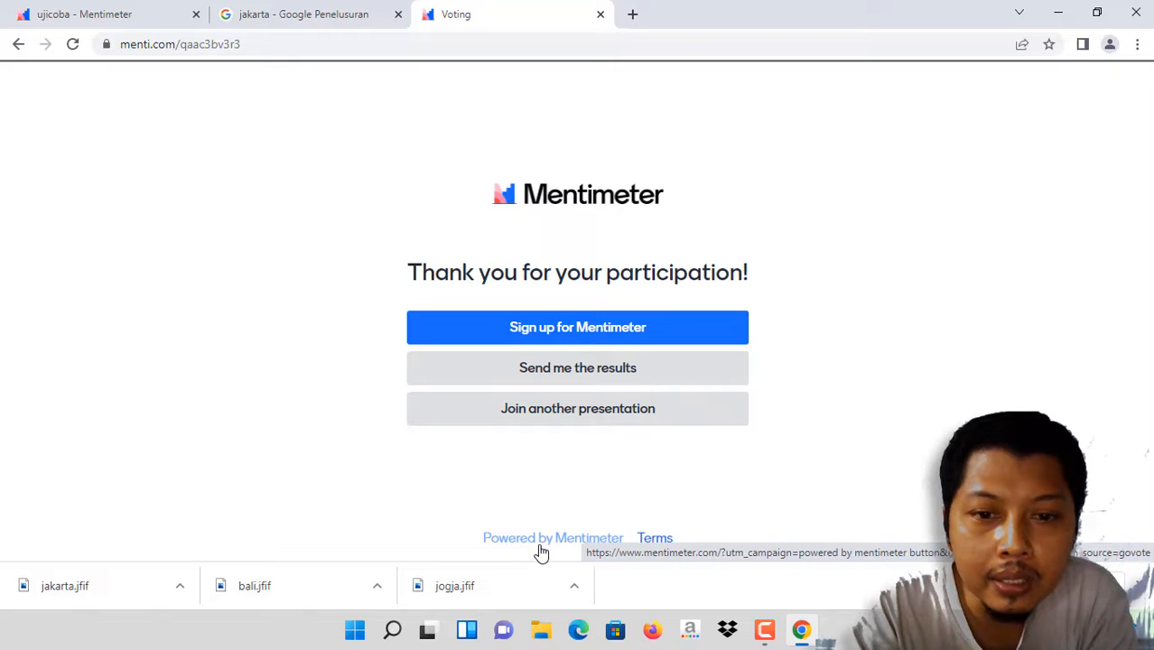
# - Open the form for receiving the results by email and check the voting results on the ujicoba presentation
pyautogui.click(581, 370)
pyautogui.click(572, 344)
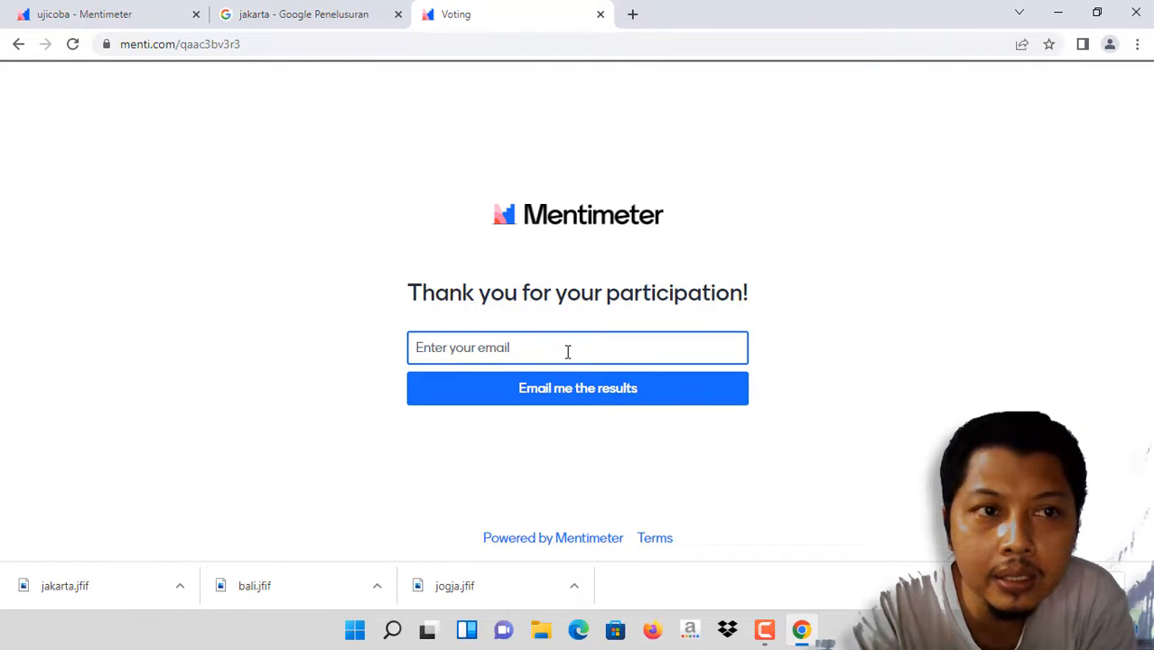
pyautogui.click(102, 11)
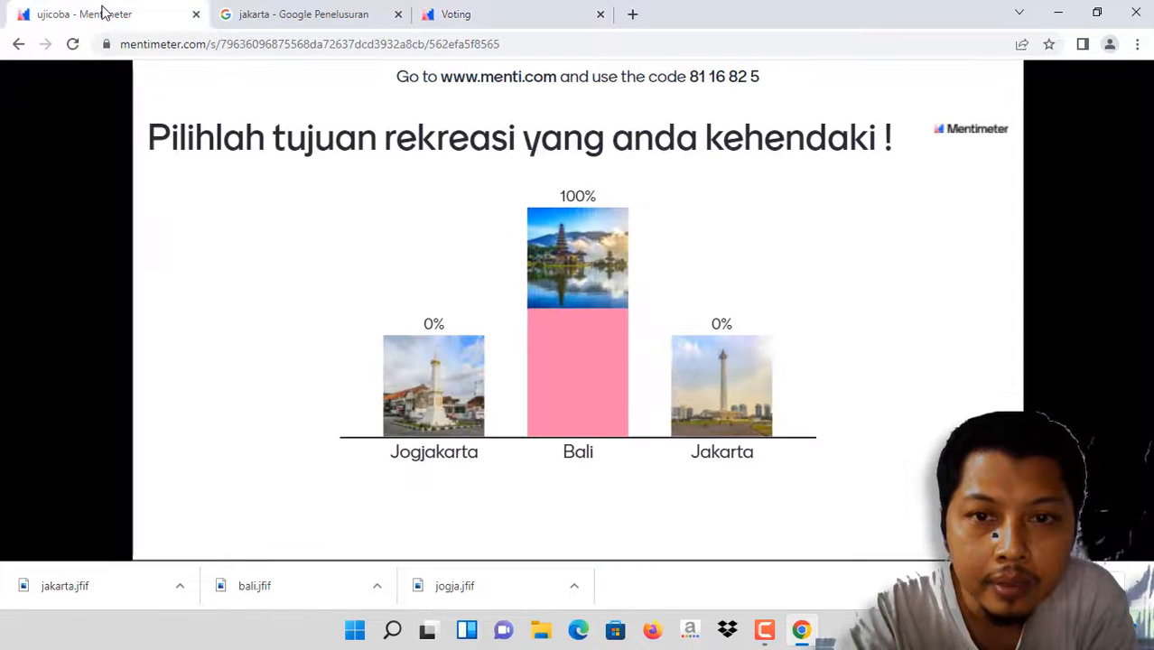
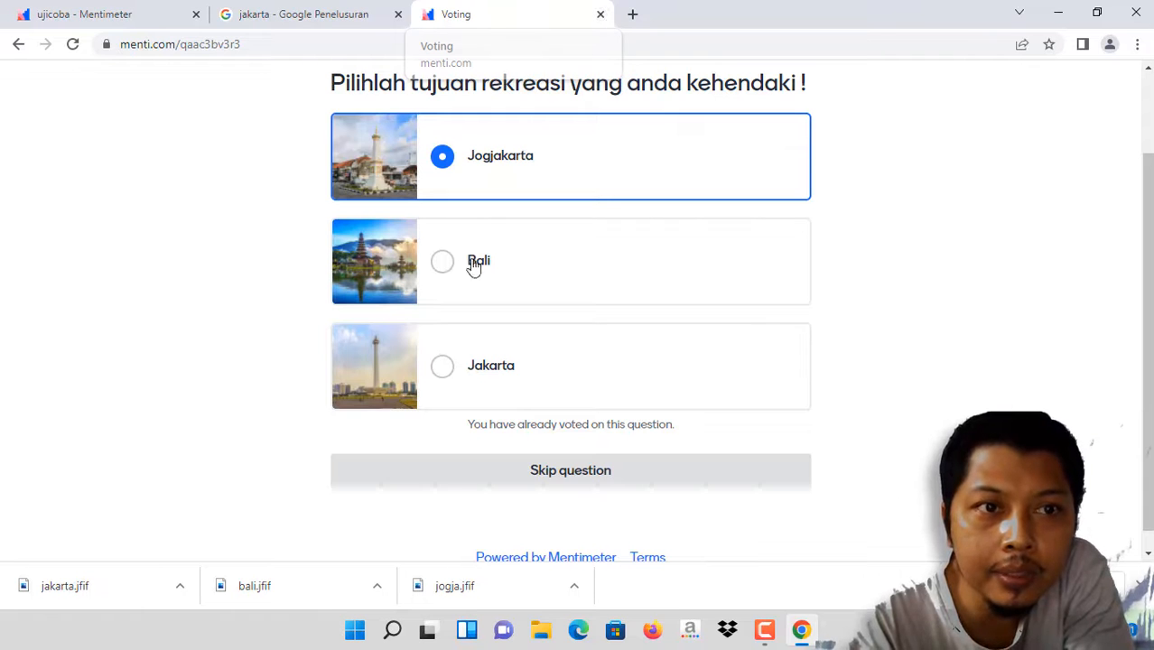
# - Close the voting page and exit the ujicoba presentation to return to its slide editor
pyautogui.click(603, 14)
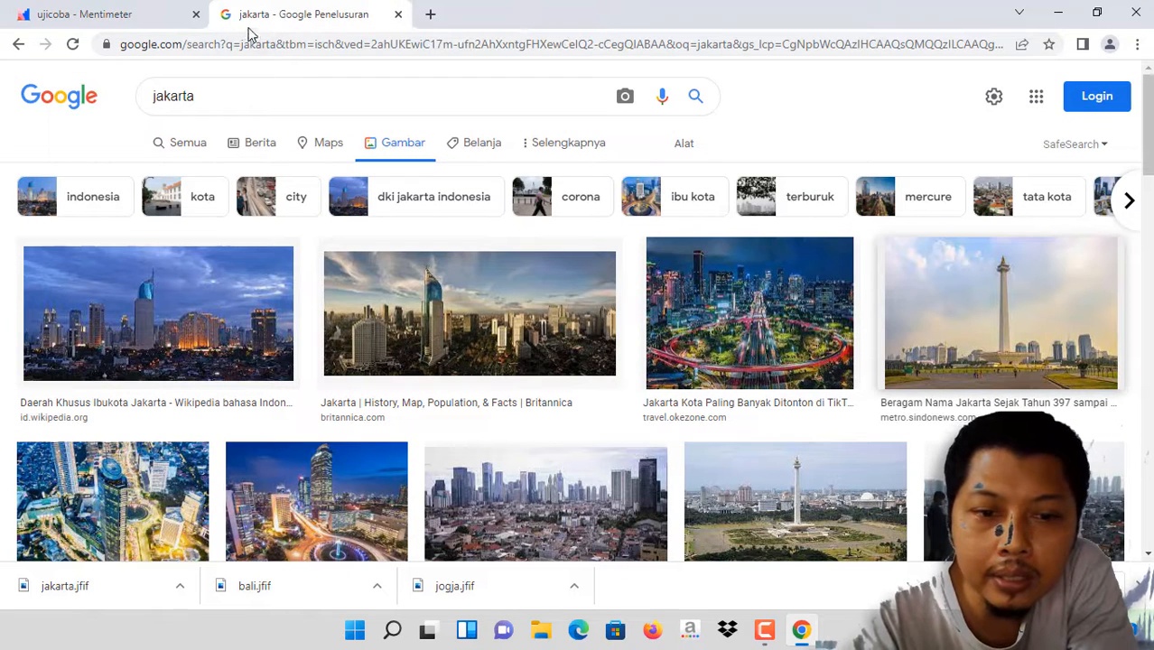
pyautogui.click(103, 13)
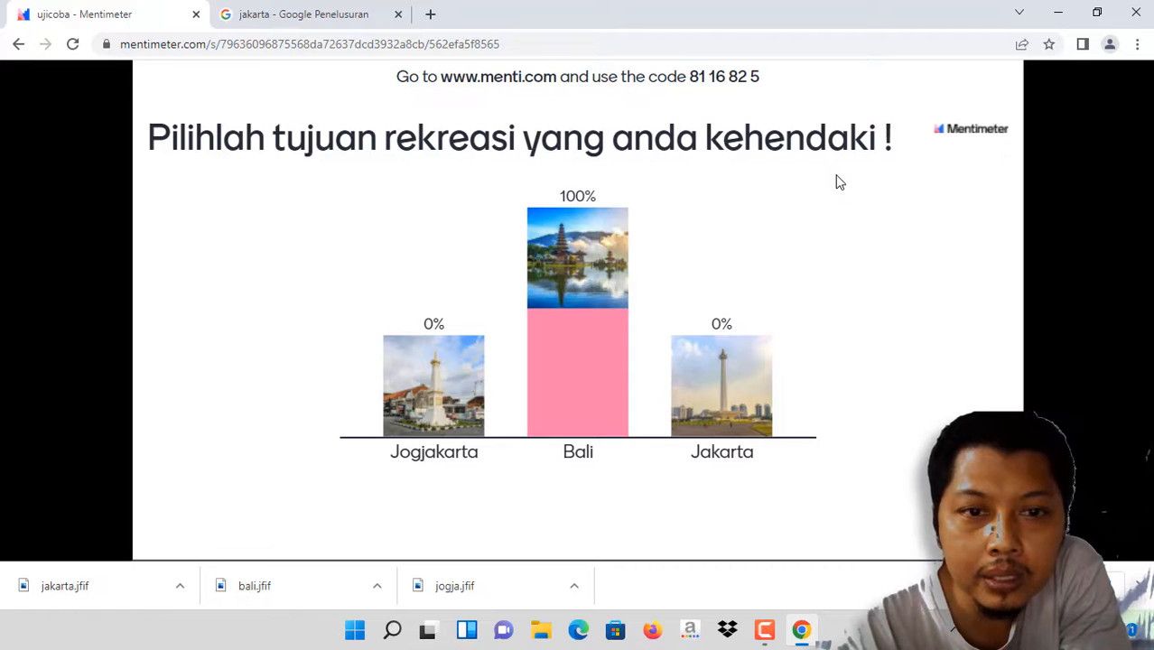
pyautogui.press('Escape')
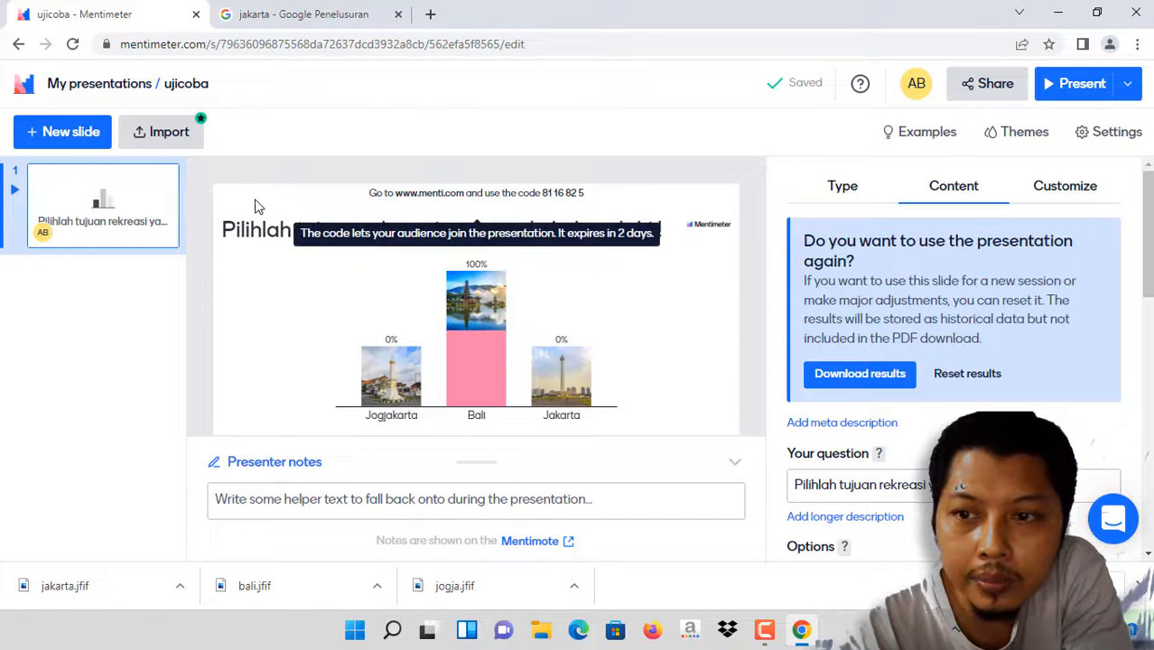
# - Look over the available question types and the actions offered for the first slide
pyautogui.click(842, 192)
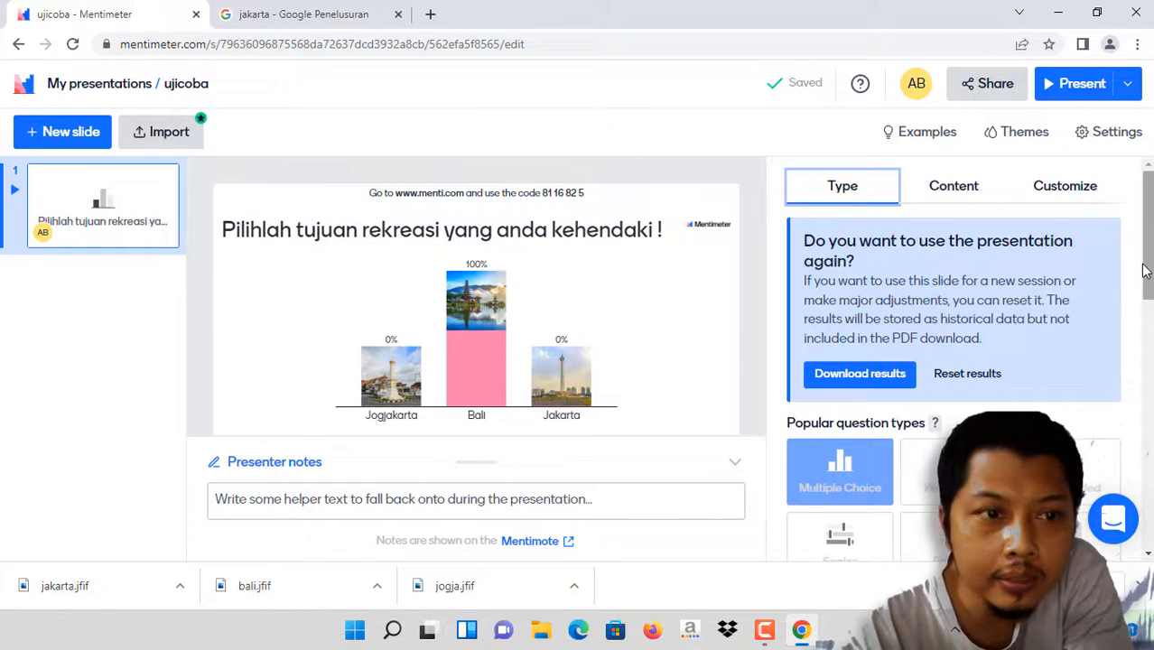
pyautogui.scroll(-3, 949, 271)
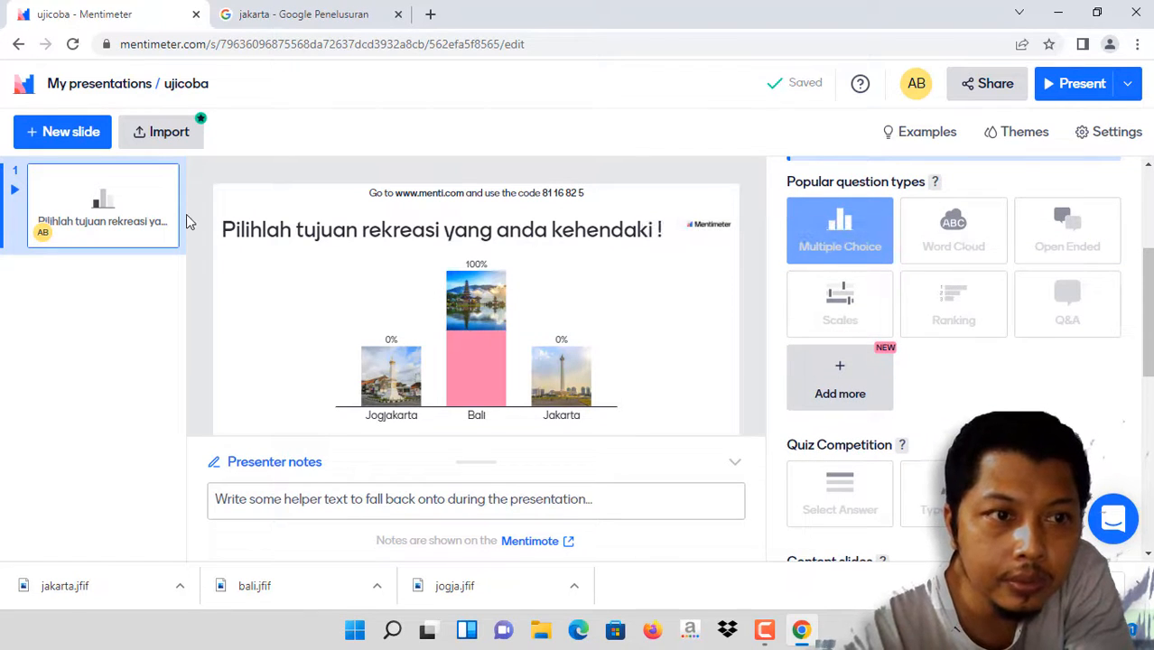
pyautogui.rightClick(97, 193)
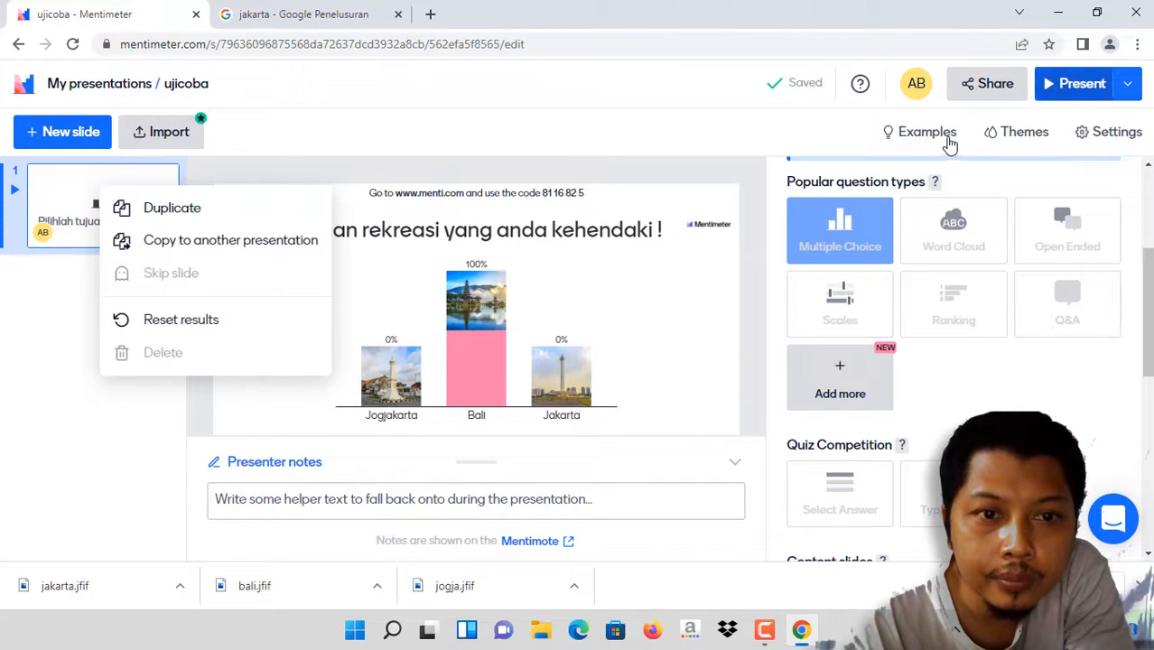
# - Return to the My presentations list and look over the actions available for ujicoba
pyautogui.click(79, 90)
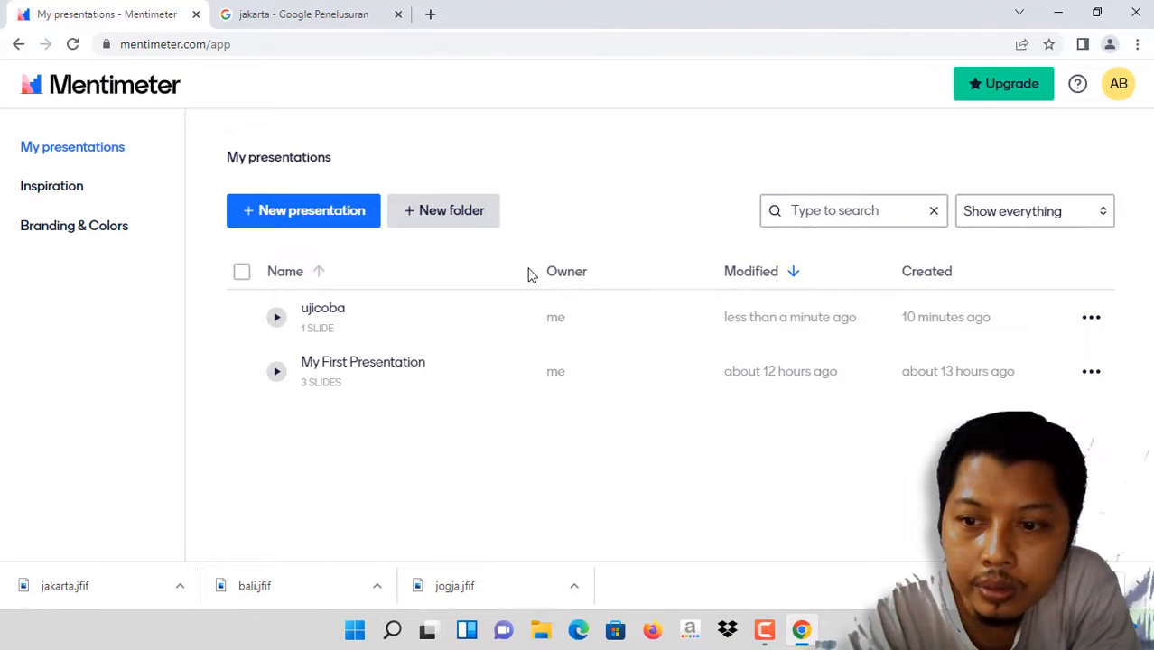
pyautogui.click(1089, 321)
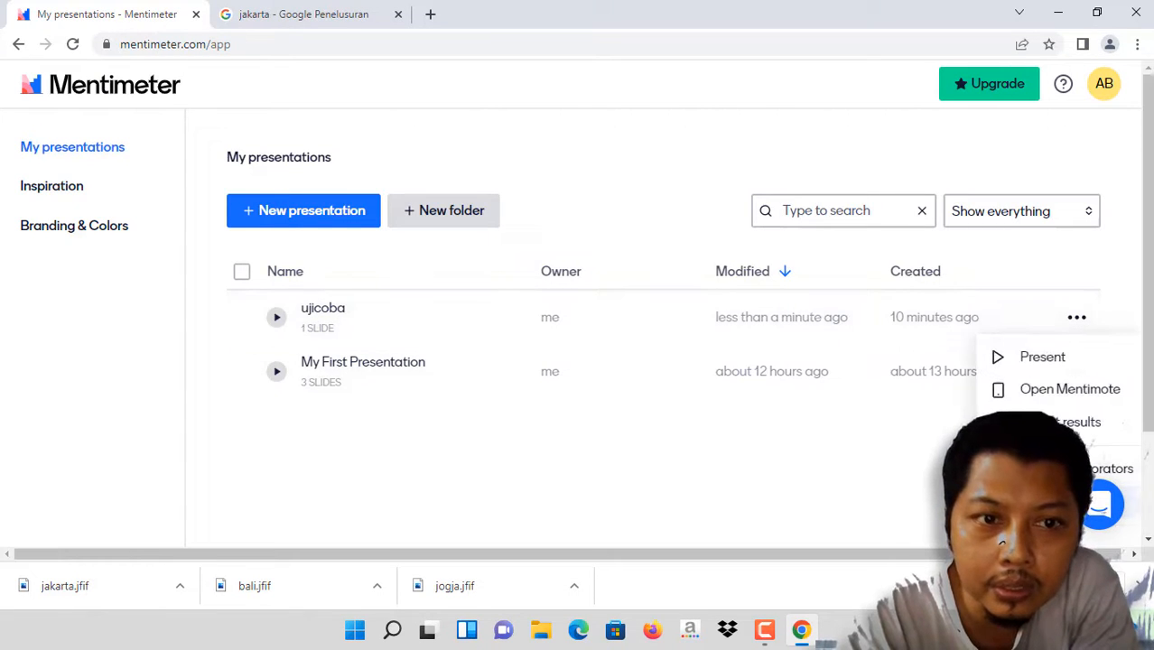
pyautogui.scroll(-2, 1104, 488)
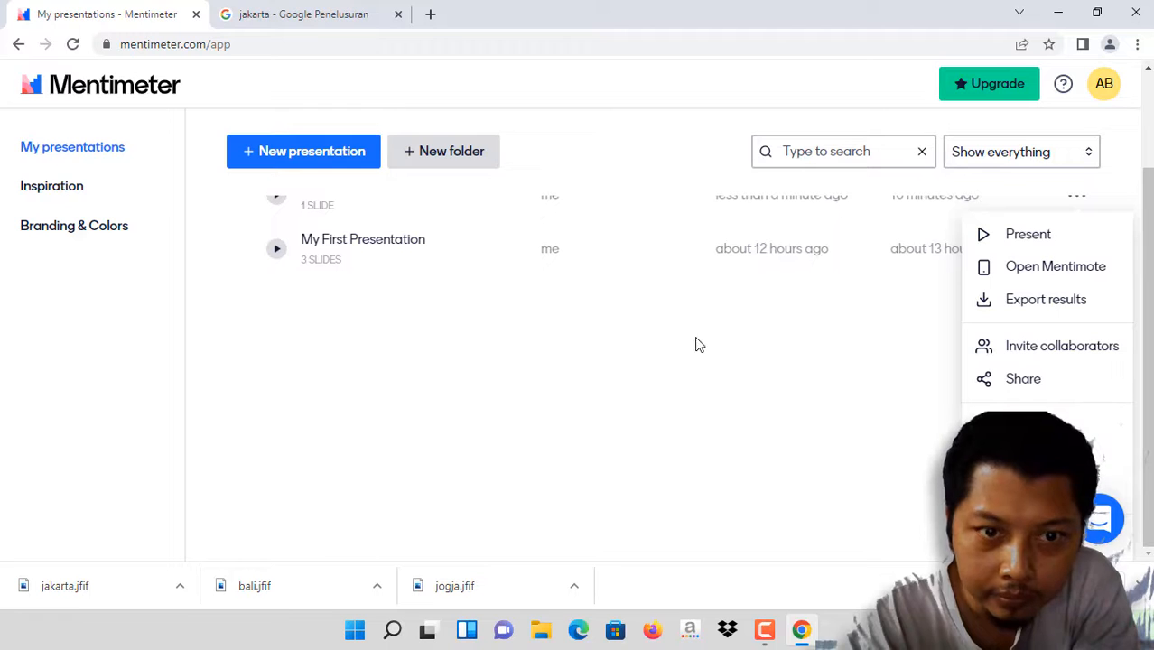
pyautogui.click(293, 154)
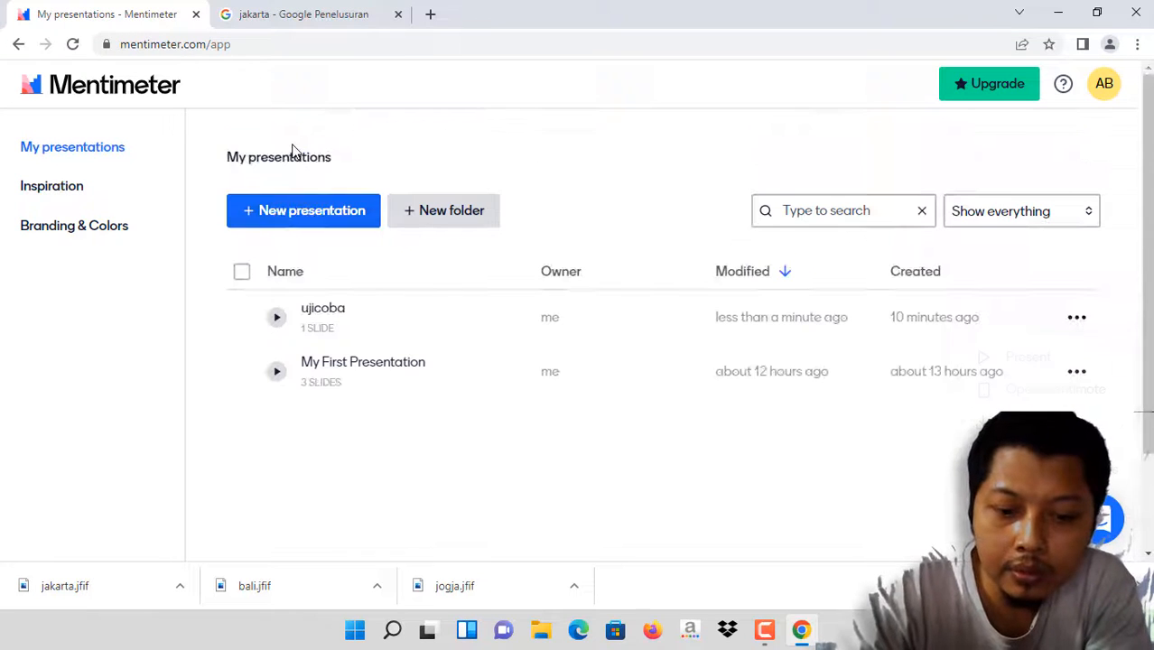
# - Create a new presentation named coba2
pyautogui.click(306, 211)
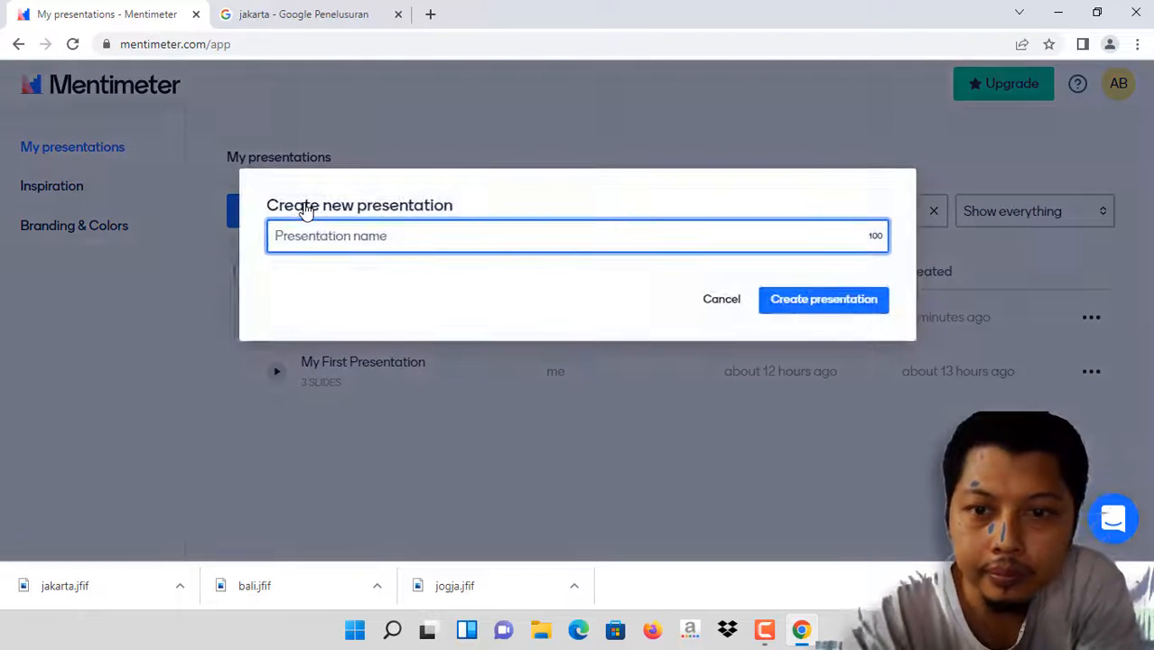
pyautogui.write('cob')
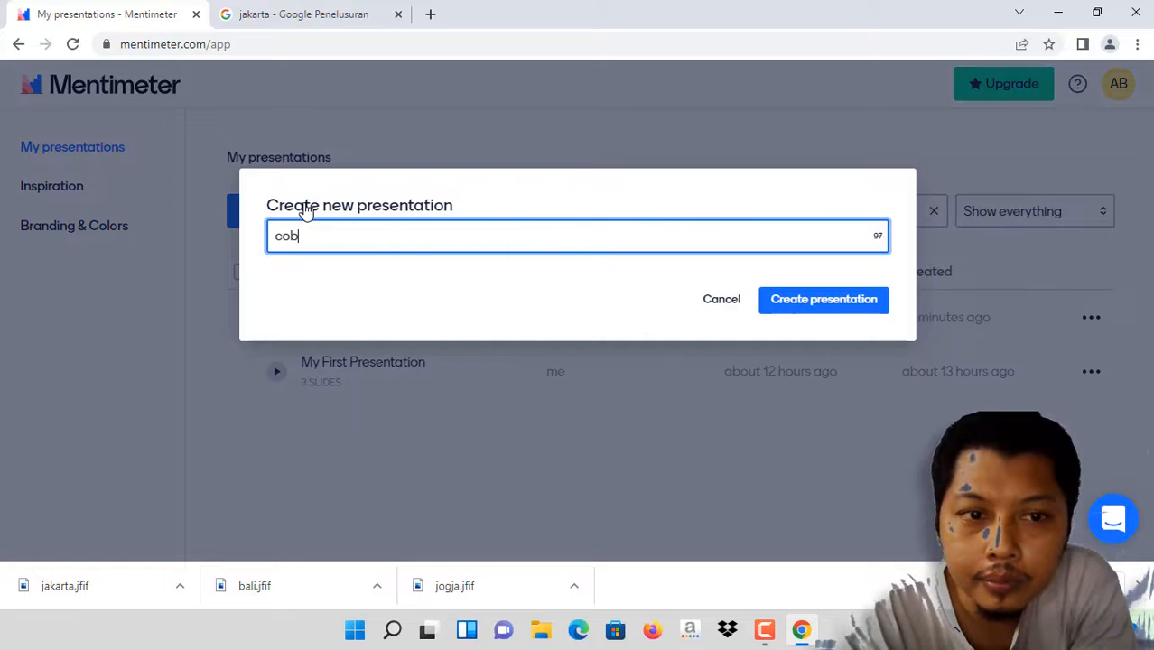
pyautogui.write('a2')
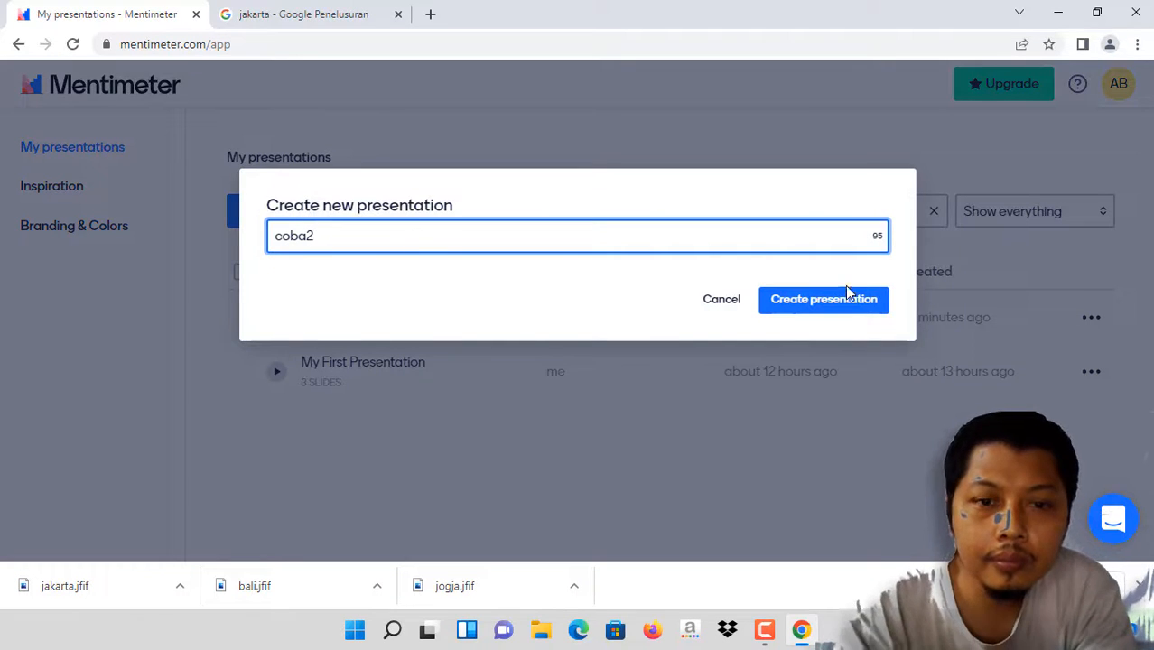
pyautogui.click(846, 309)
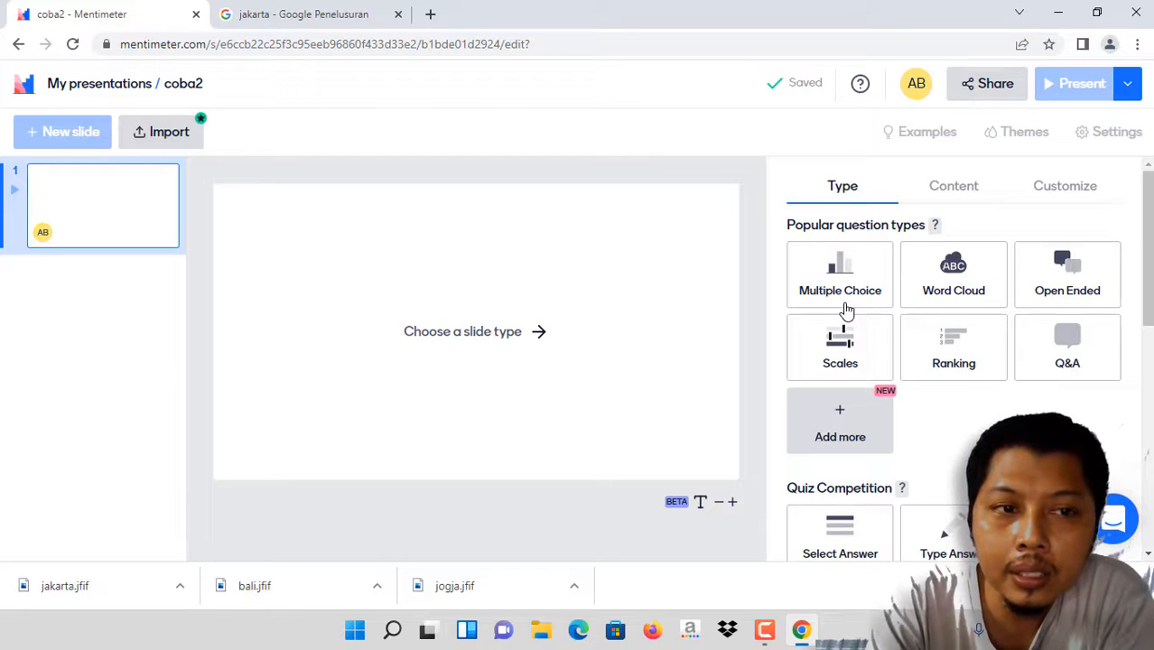
# - Make the first slide a Word Cloud with the question "Pilihlah menu buka puasa yang anda inginkan !"
pyautogui.click(853, 271)
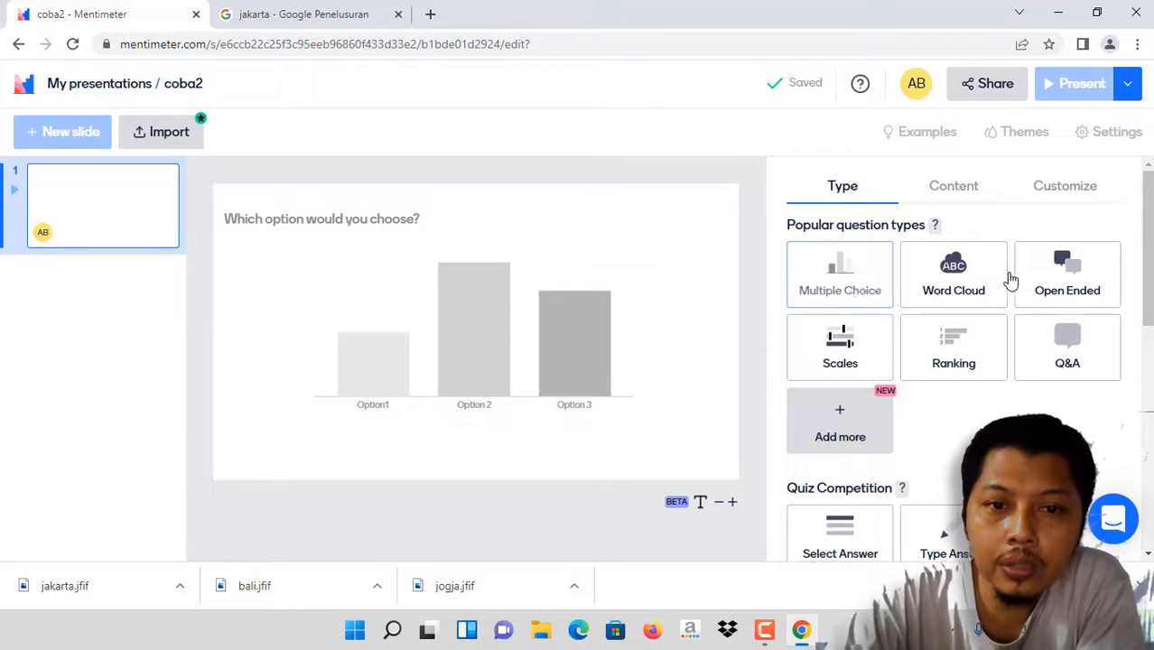
pyautogui.click(959, 280)
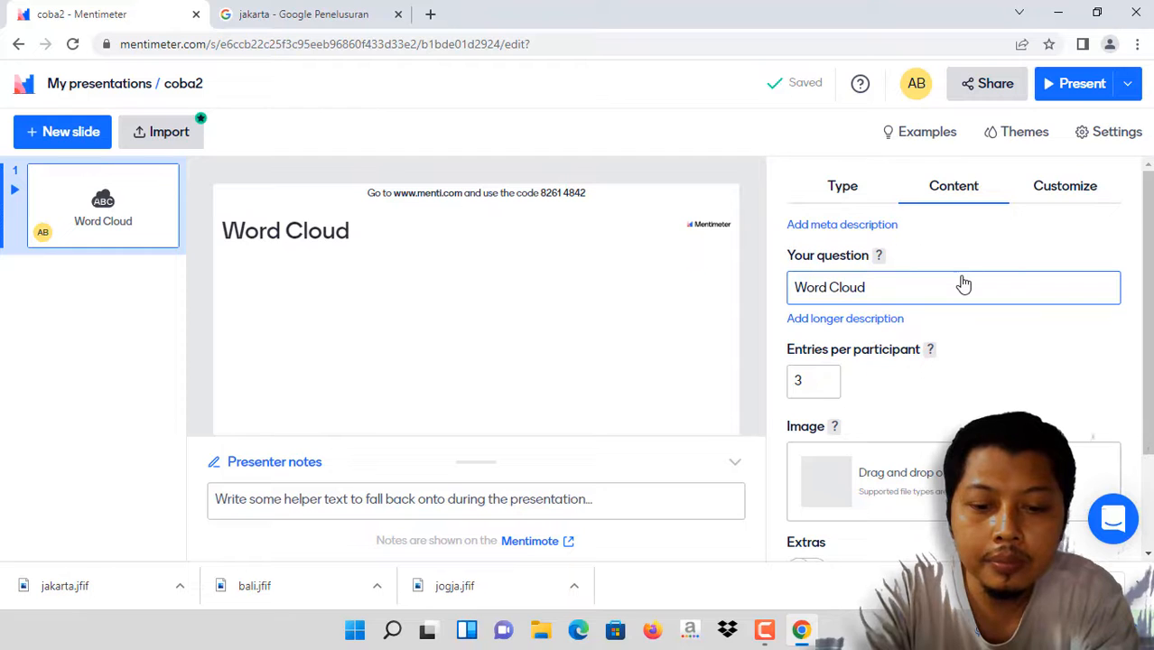
pyautogui.click(962, 277)
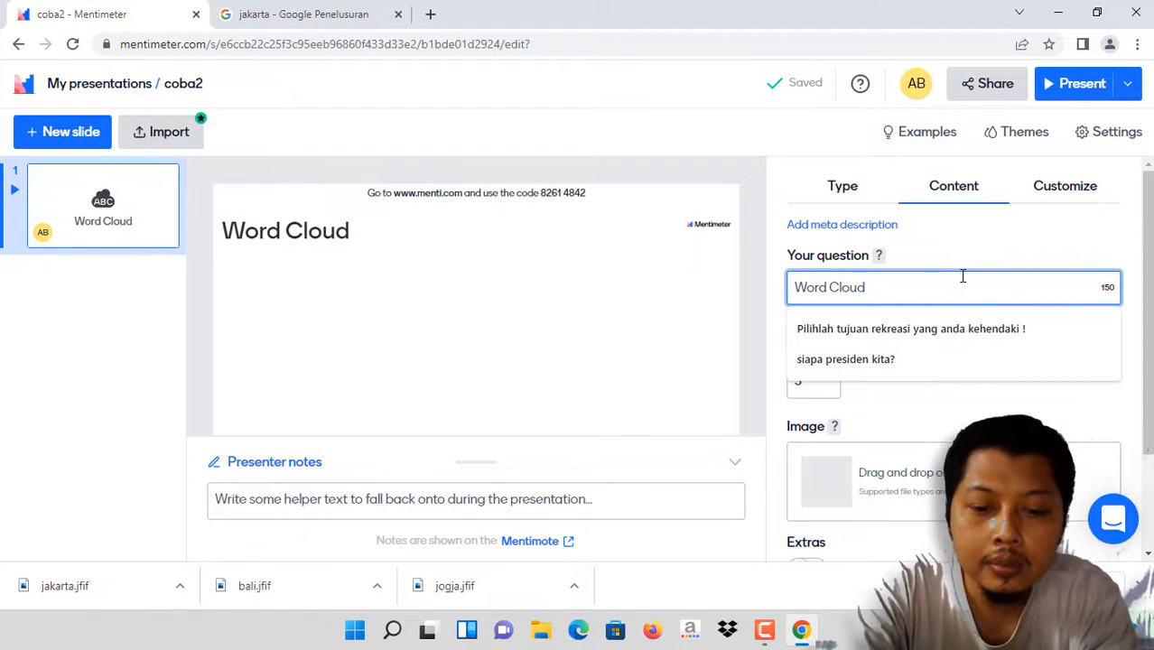
pyautogui.write('Pl')
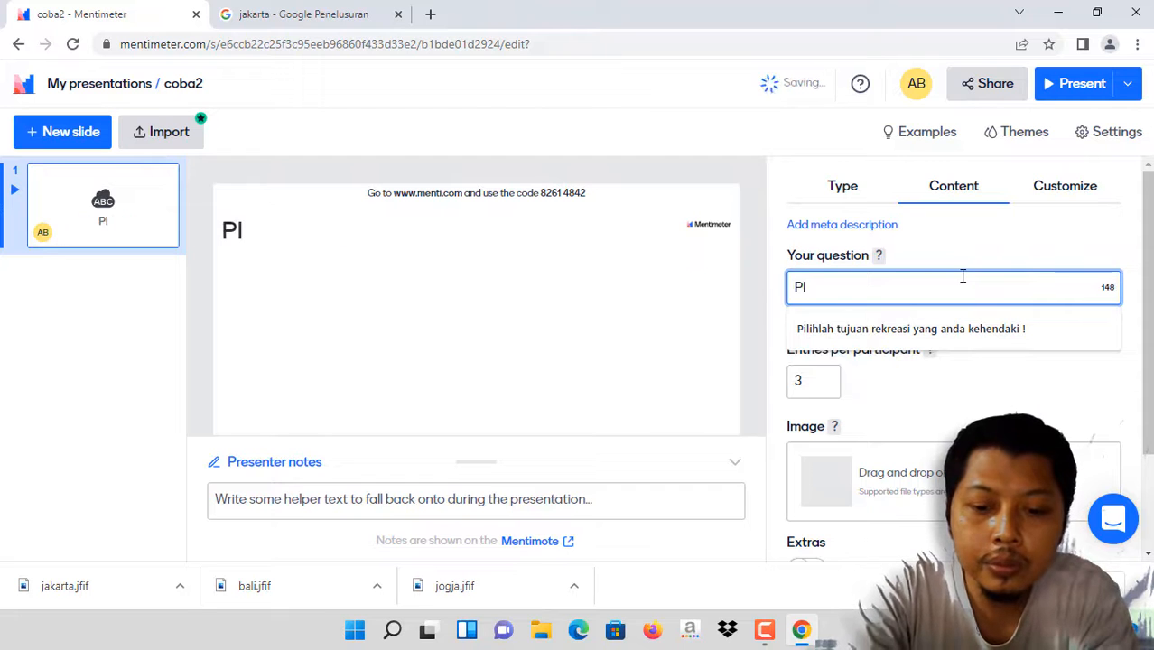
pyautogui.press('BackSpace')
pyautogui.write('ilihlah menu buka puasa yang anda inginkan')
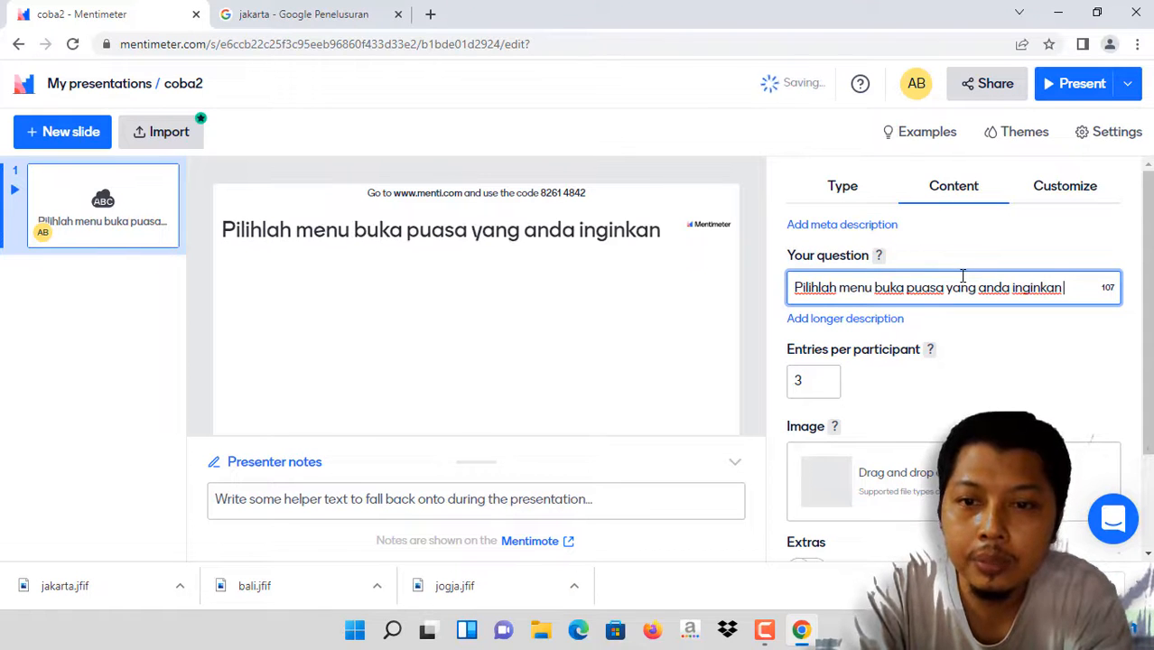
pyautogui.write(' !')
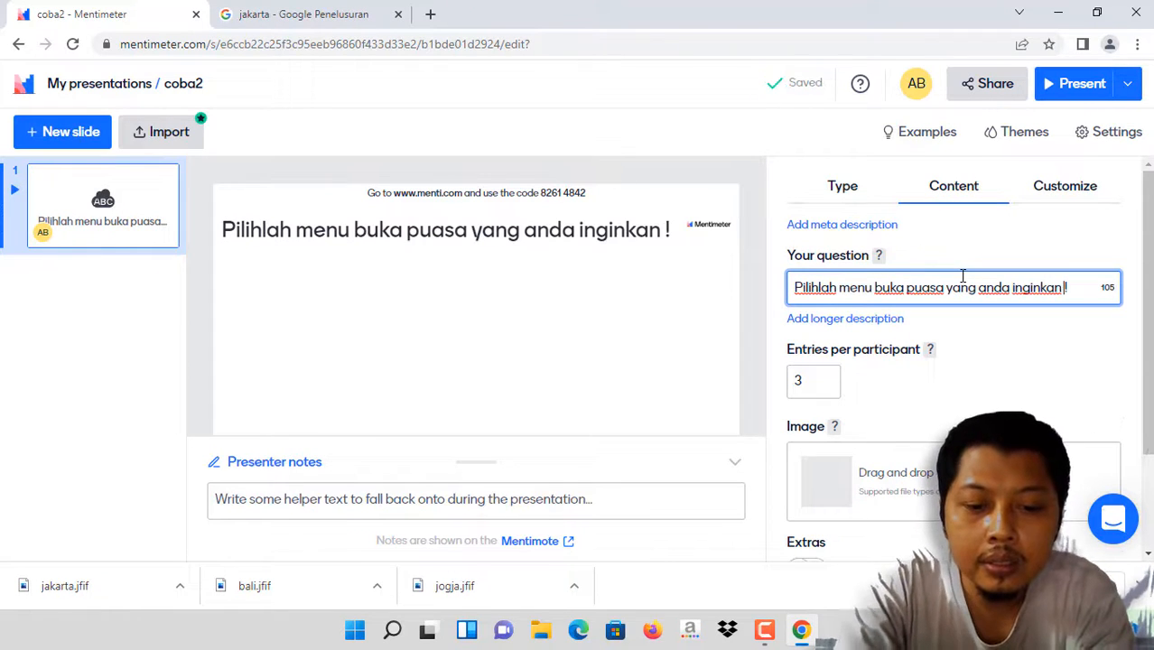
# - Replace the word "Pilihlah" at the start of the question with "Sebutkan"
pyautogui.press('Left')
pyautogui.press('Left')
pyautogui.press('Left')
pyautogui.press('Left')
pyautogui.press('Left')
pyautogui.press('Left')
pyautogui.press('Left')
pyautogui.press('Left')
pyautogui.press('Left')
pyautogui.press('Left')
pyautogui.press('Left')
pyautogui.press('Left')
pyautogui.press('Left')
pyautogui.press('Left')
pyautogui.press('Left')
pyautogui.press('Left')
pyautogui.press('Left')
pyautogui.press('Left')
pyautogui.press('Left')
pyautogui.press('Left')
pyautogui.press('Left')
pyautogui.press('Left')
pyautogui.press('Left')
pyautogui.press('Left')
pyautogui.press('Left')
pyautogui.press('Left')
pyautogui.press('Left')
pyautogui.press('Left')
pyautogui.press('Left')
pyautogui.press('Left')
pyautogui.press('Left')
pyautogui.press('Left')
pyautogui.press('Left')
pyautogui.press('Left')
pyautogui.press('Left')
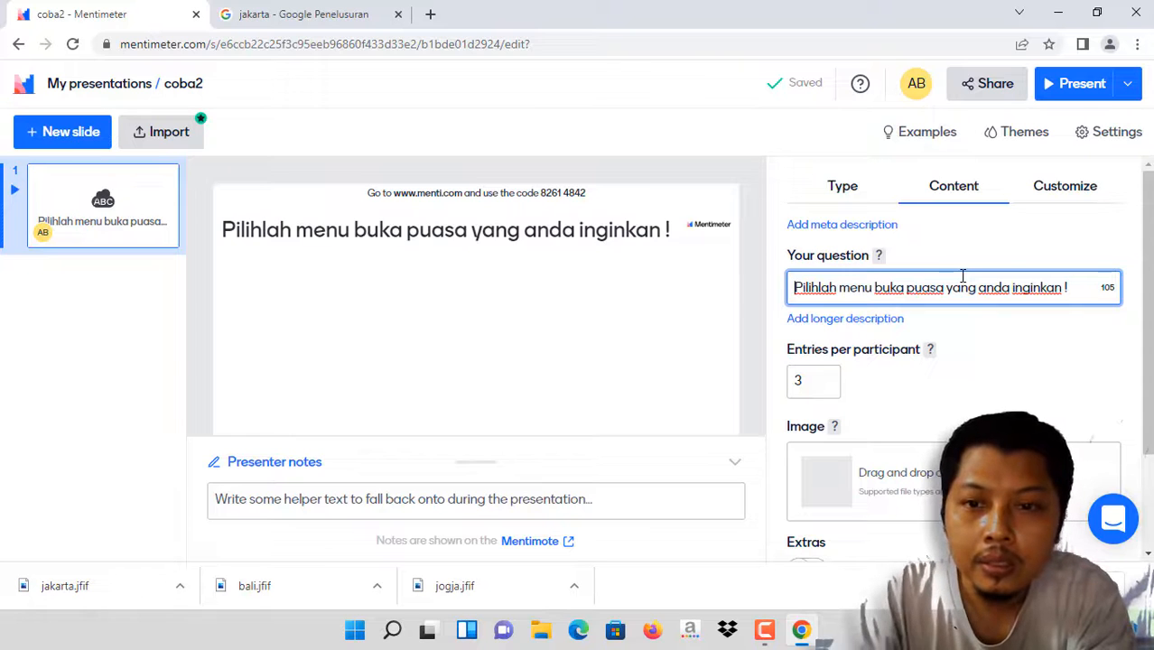
pyautogui.hotkey('shift', 'Right')
pyautogui.hotkey('shift', 'Right')
pyautogui.hotkey('shift', 'Right')
pyautogui.hotkey('shift', 'Right')
pyautogui.hotkey('shift', 'Right')
pyautogui.hotkey('shift', 'Right')
pyautogui.hotkey('shift', 'Right')
pyautogui.hotkey('shift', 'Right')
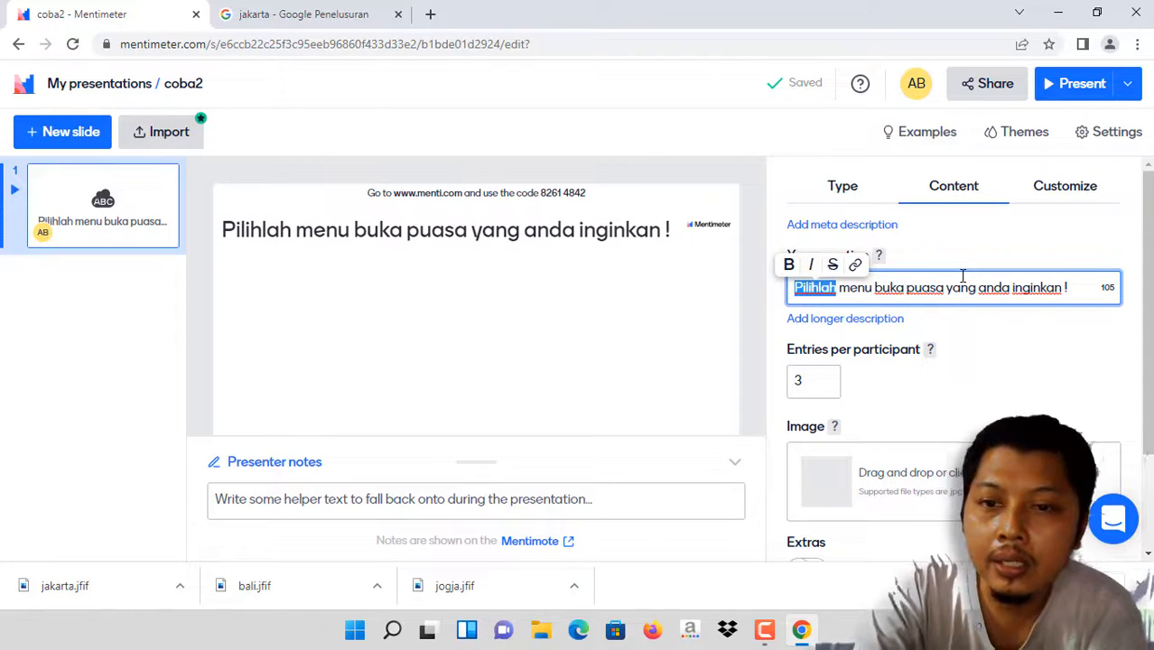
pyautogui.write('Sebutkan')
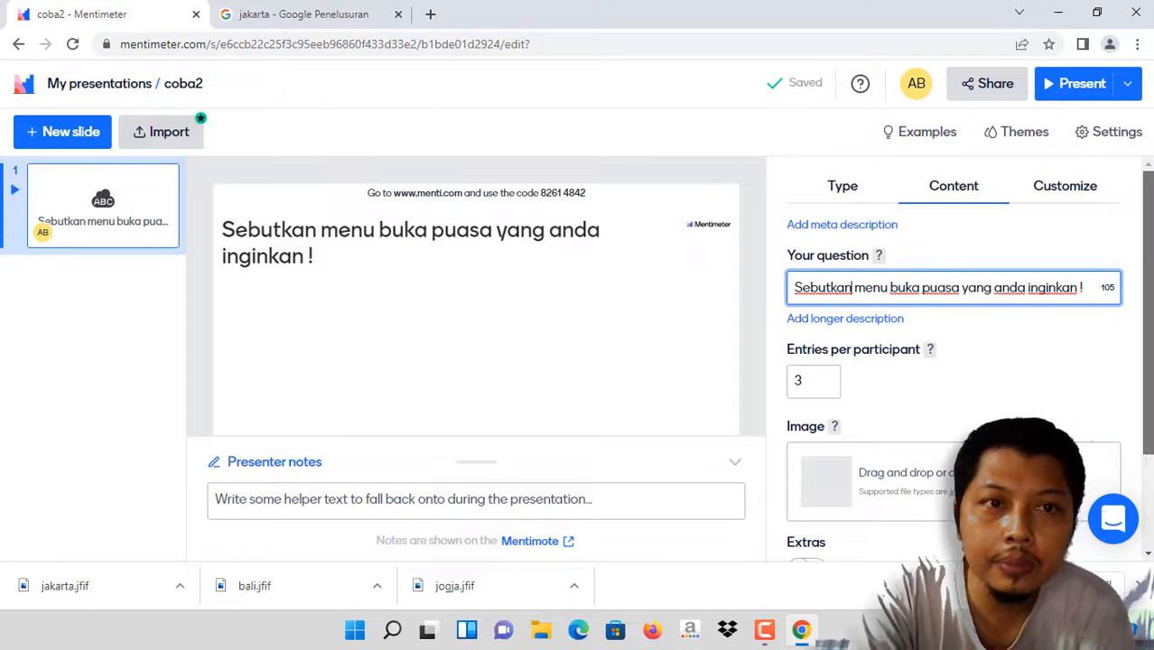
# - Upload the downloaded buka.jfif picture as the question's image and enable the extra that lets participants submit multiple times
pyautogui.moveTo(1148, 420); pyautogui.dragTo(1151, 524)
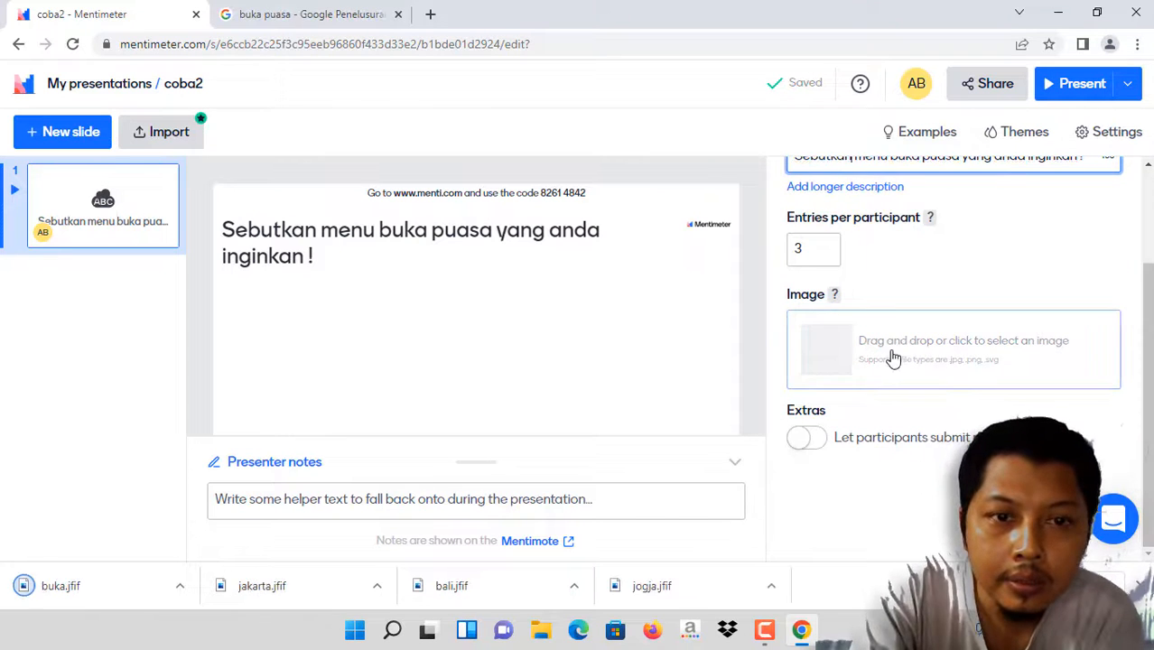
pyautogui.click(892, 358)
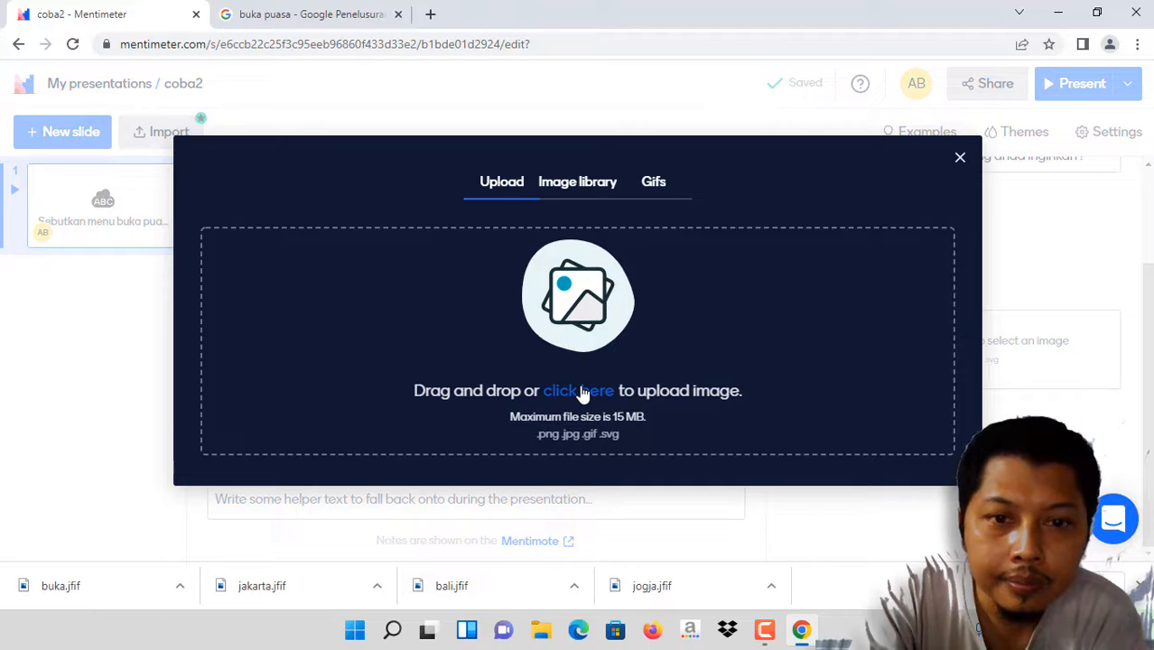
pyautogui.click(582, 393)
pyautogui.click(483, 357)
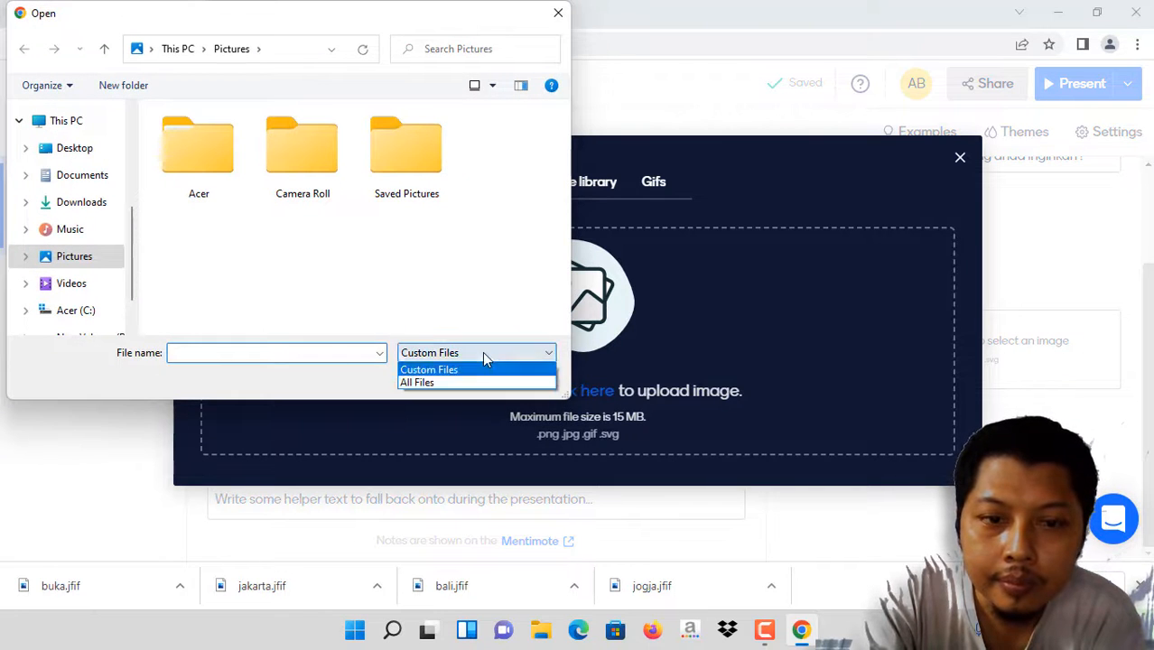
pyautogui.click(451, 386)
pyautogui.doubleClick(210, 285)
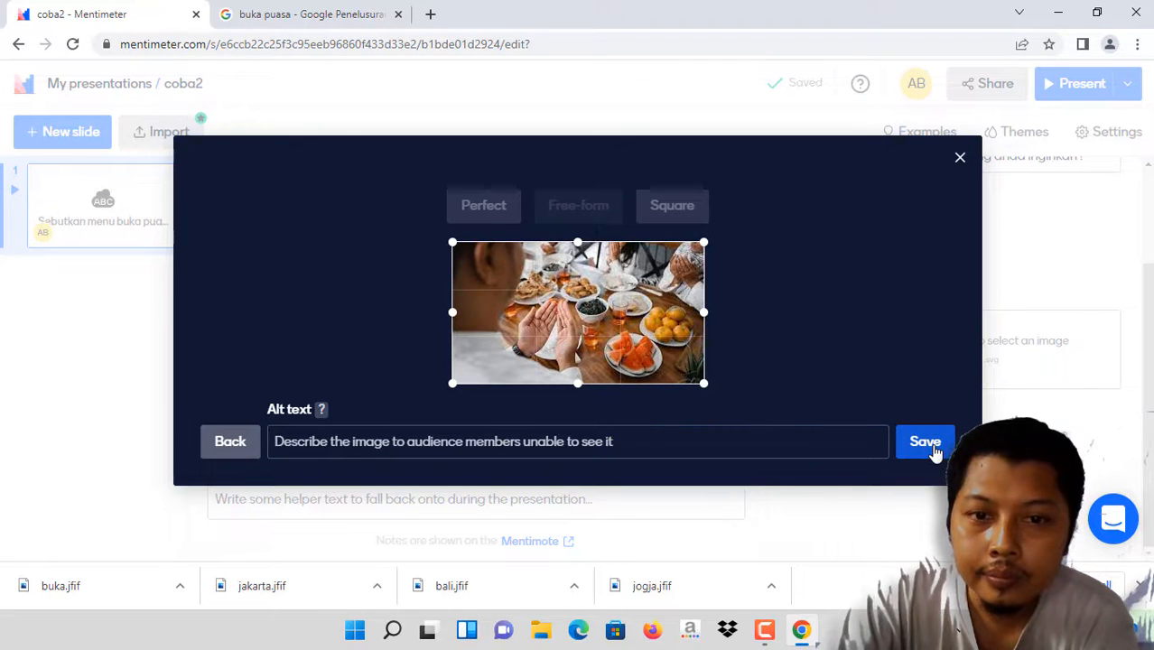
pyautogui.click(925, 442)
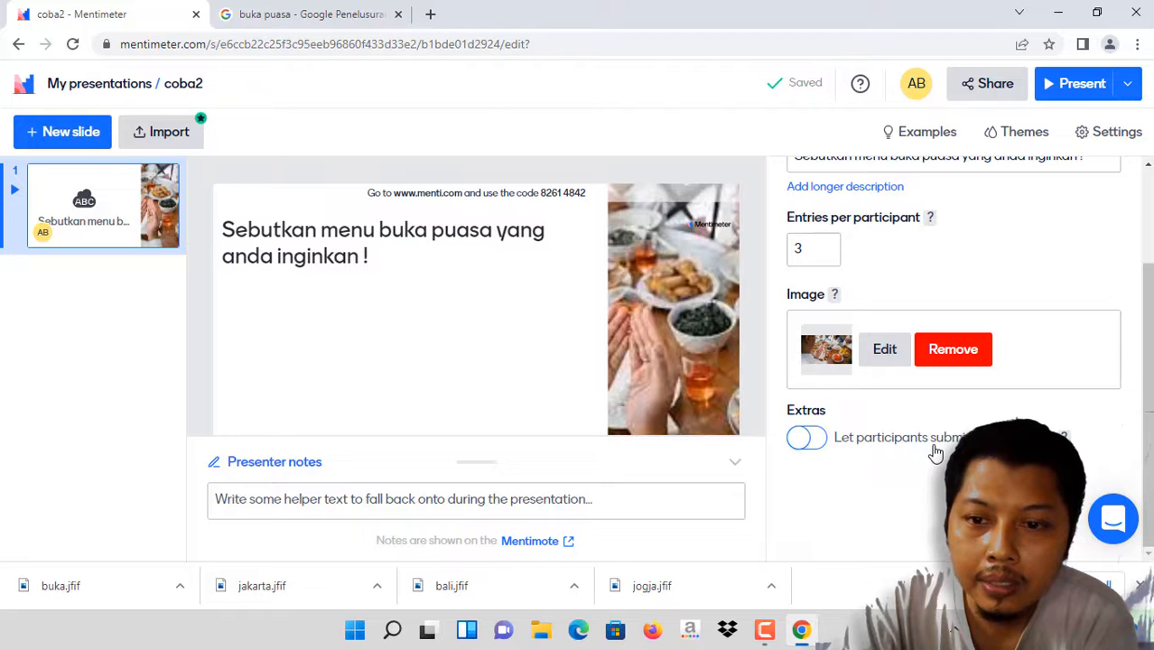
pyautogui.click(803, 440)
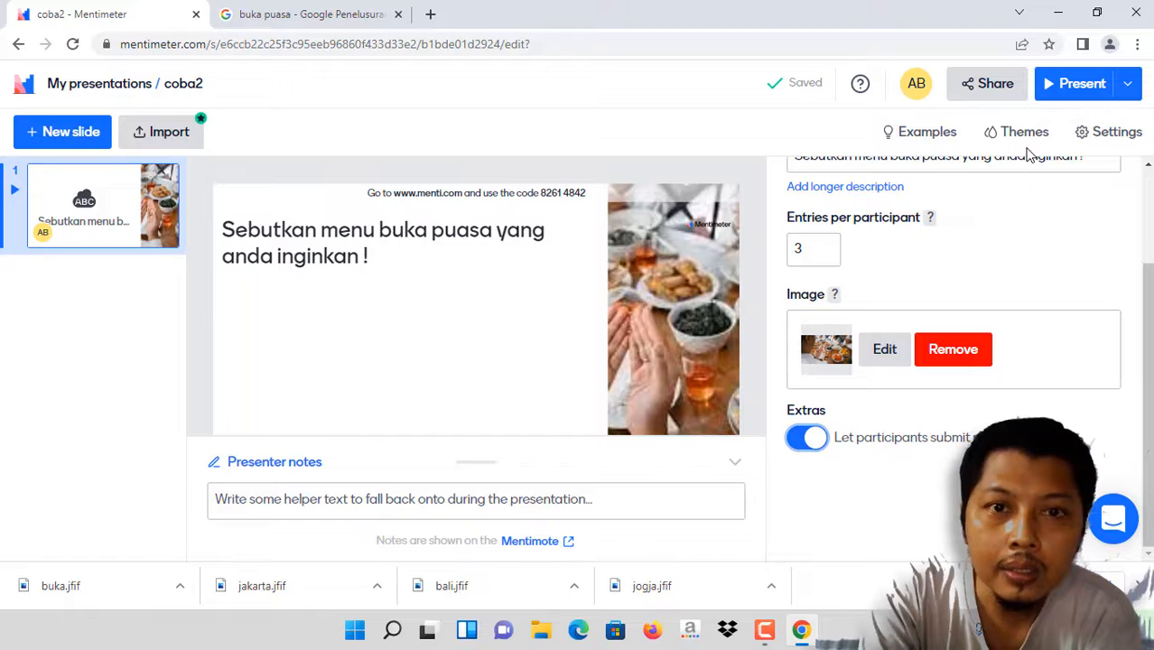
# - Present the word cloud slide, leave full screen and copy the participant code displayed above the question
pyautogui.click(1073, 90)
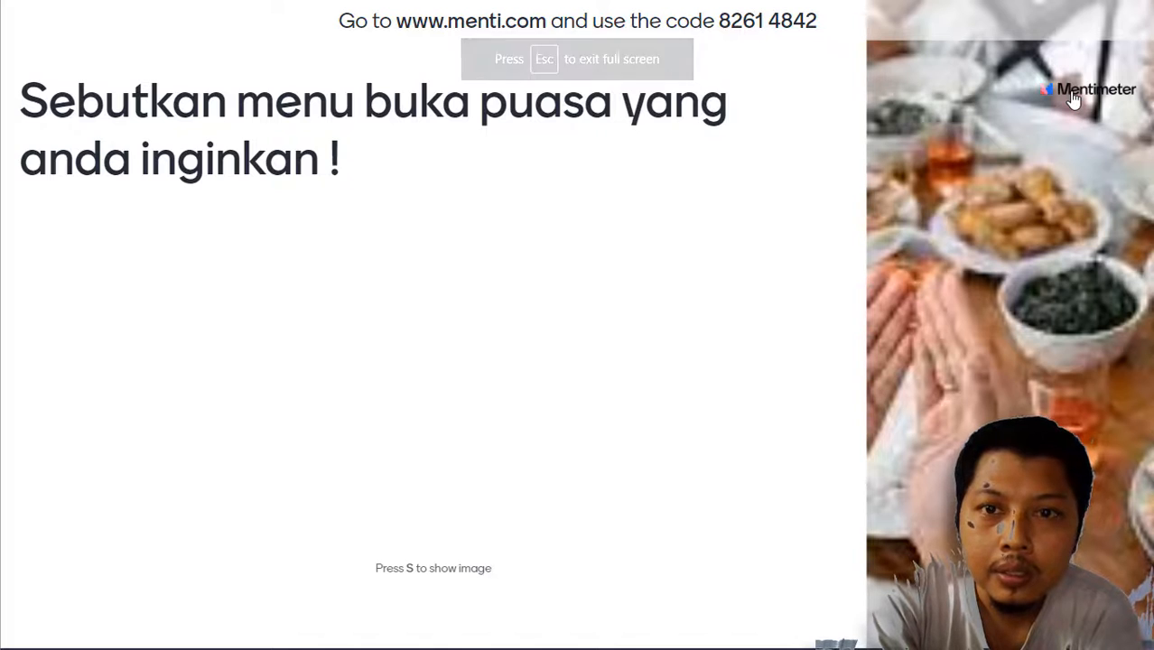
pyautogui.press('Escape')
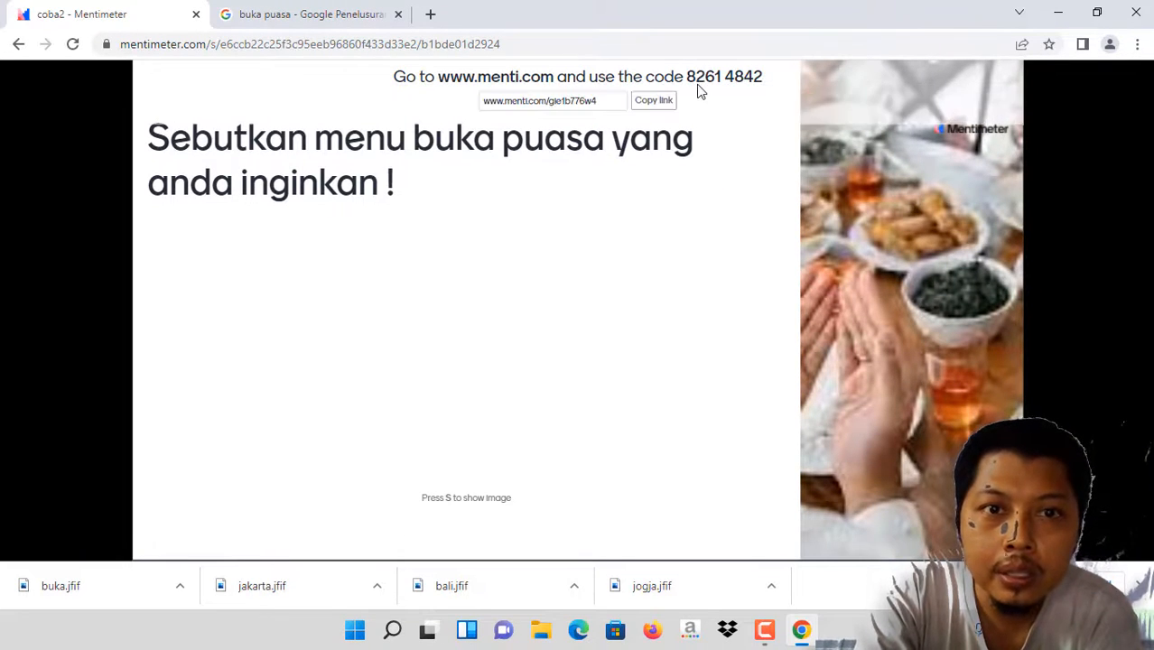
pyautogui.moveTo(686, 78); pyautogui.dragTo(765, 86)
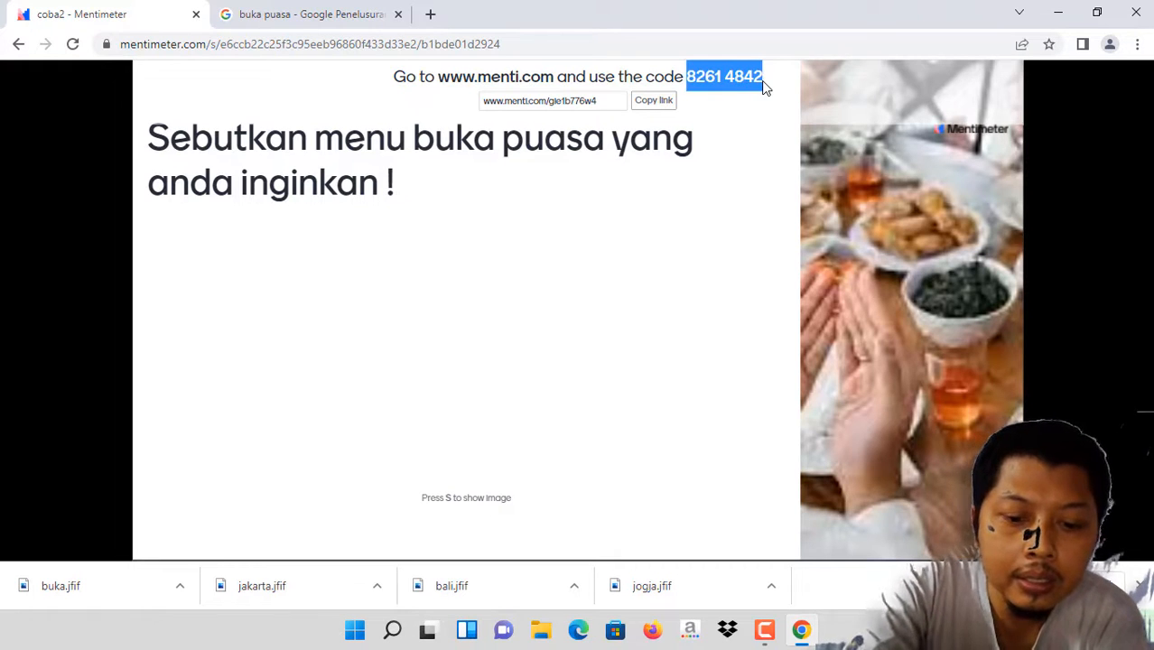
pyautogui.rightClick(706, 84)
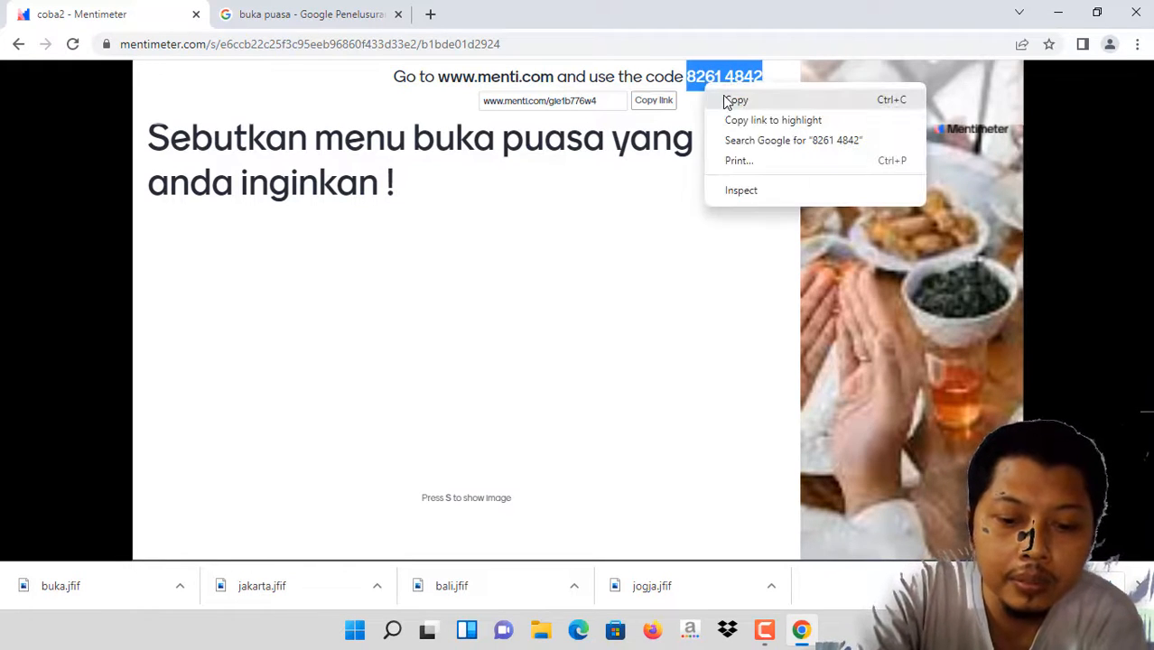
pyautogui.click(722, 95)
# - Open menti.com in a new browser tab and join the voting with the copied participant code
pyautogui.click(432, 15)
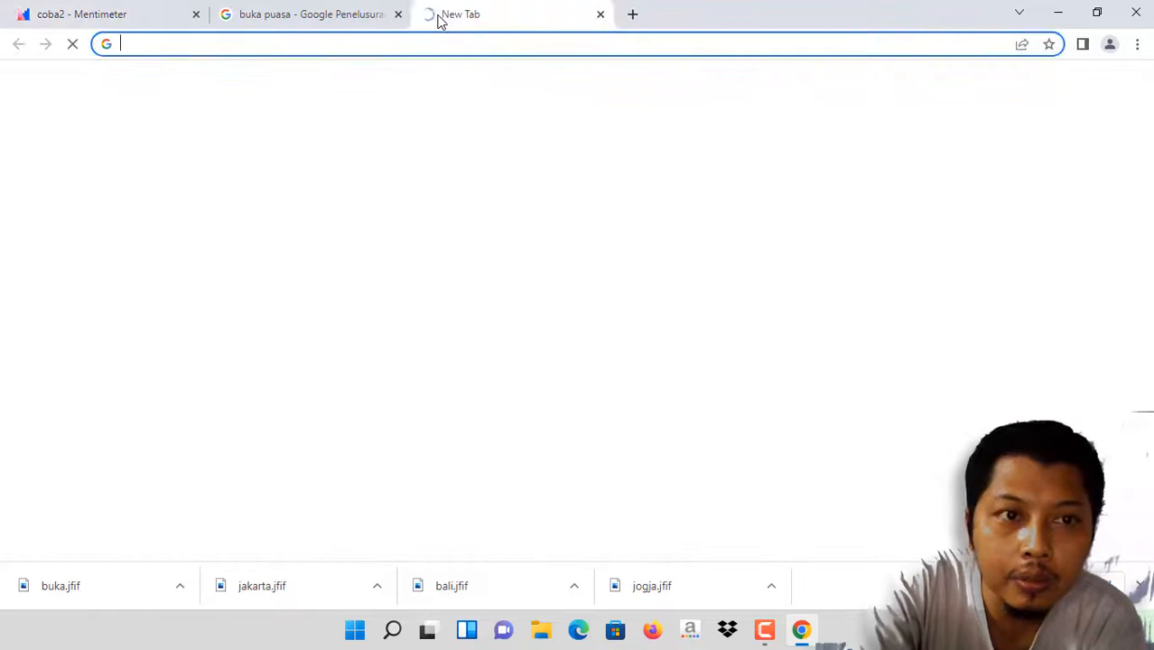
pyautogui.write('menti.')
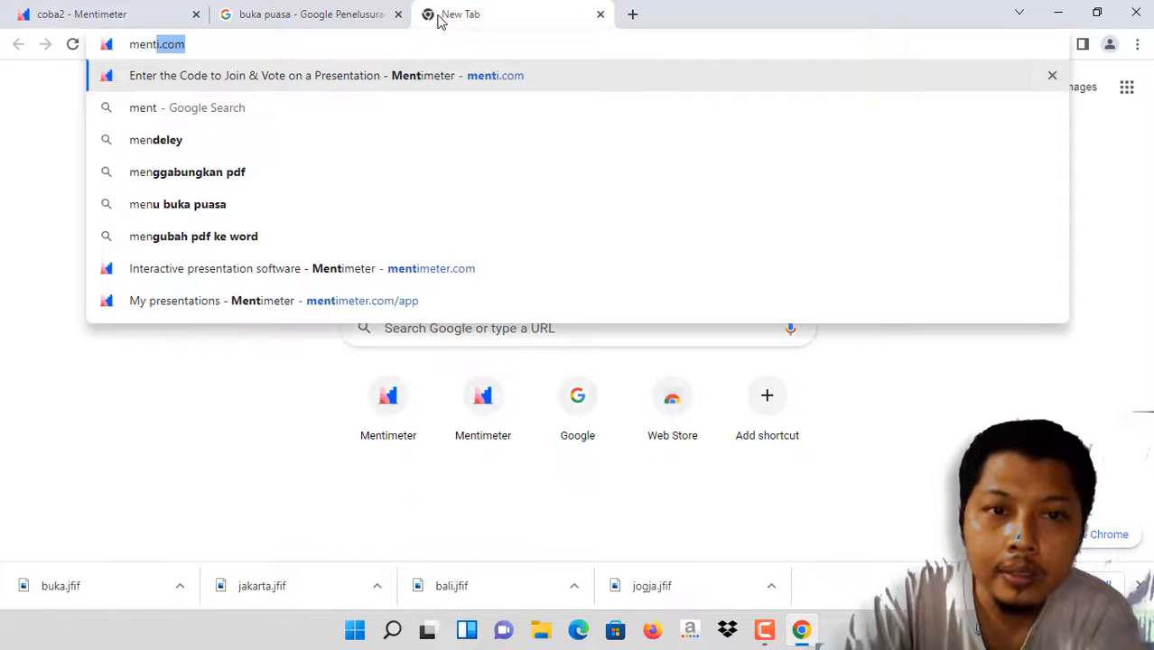
pyautogui.write('com')
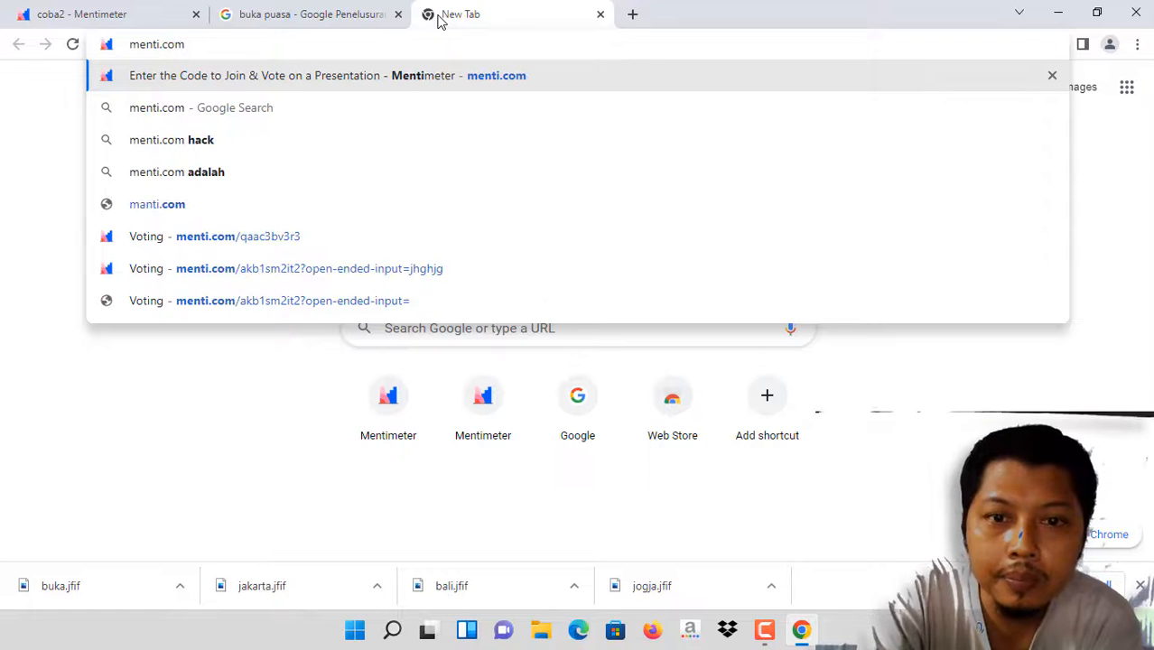
pyautogui.press('Return')
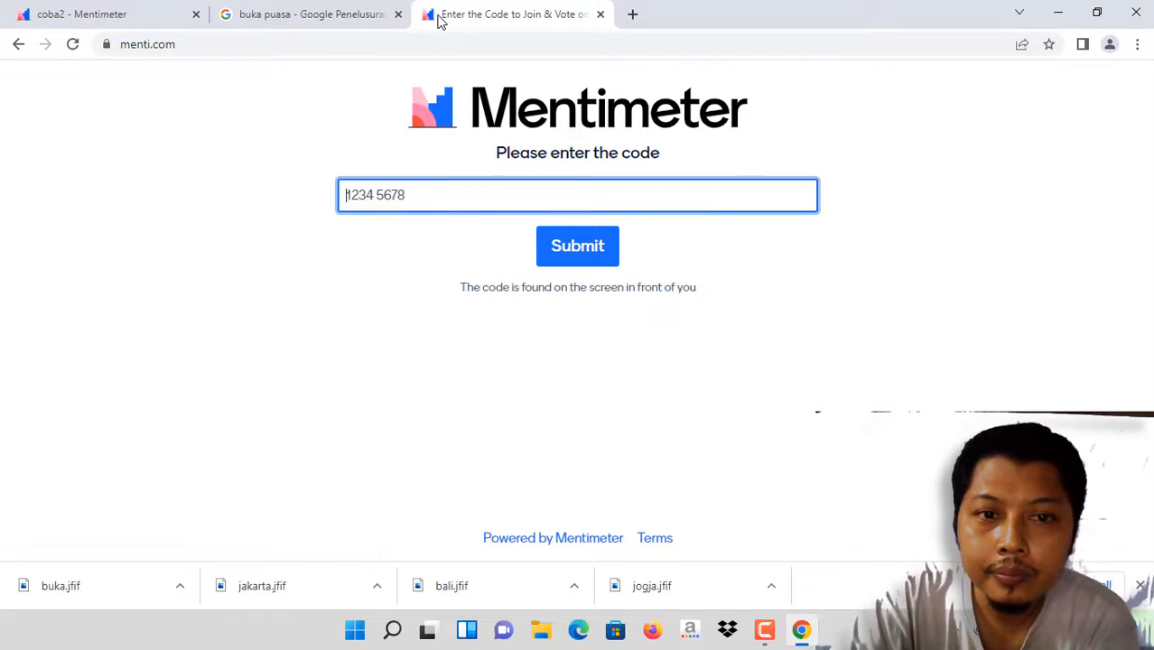
pyautogui.hotkey('ctrl', 'v')
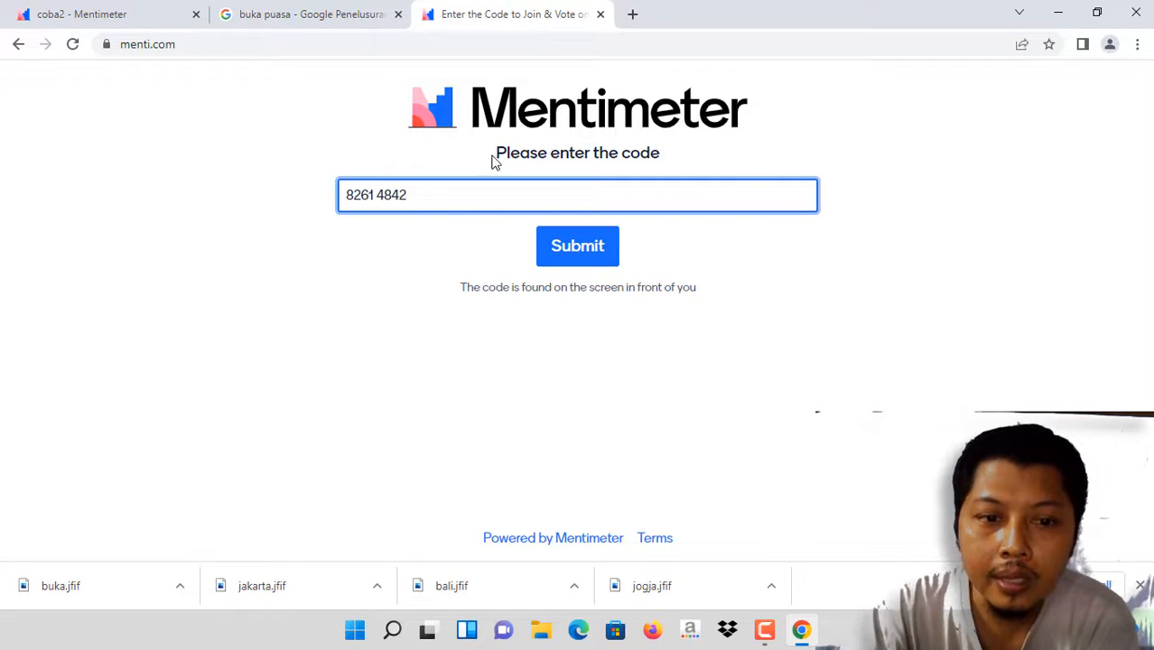
pyautogui.click(600, 253)
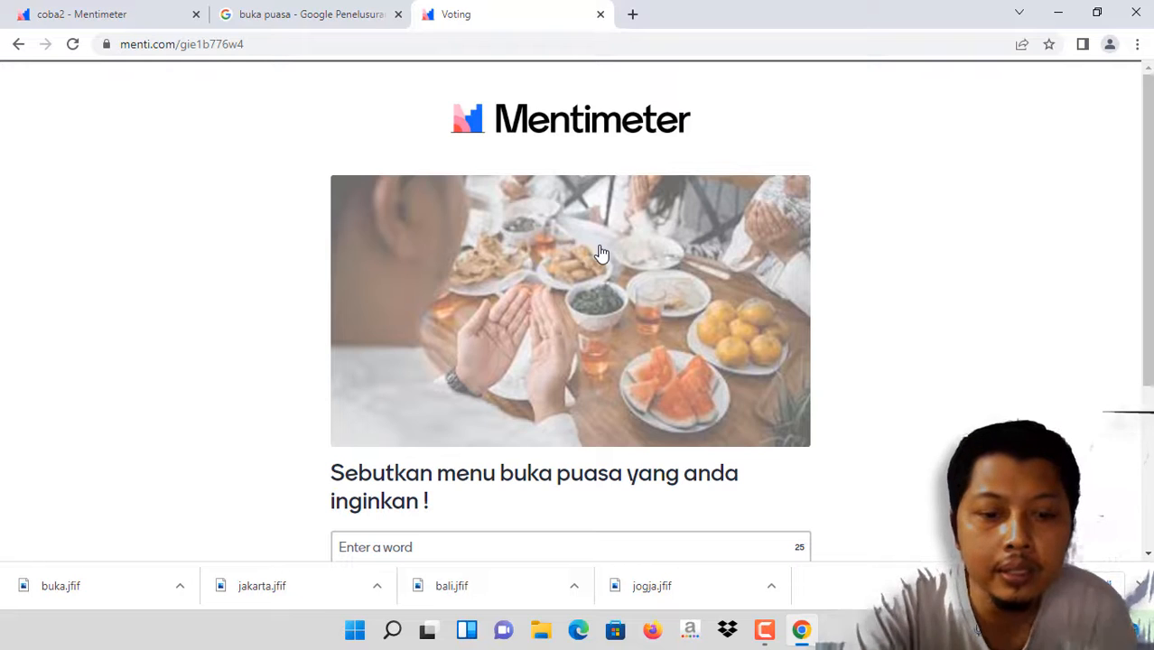
# - Submit "sate ayam", "lontong kikil" and "bakso" as answers to the word cloud question on the voting page
pyautogui.scroll(-2, 1149, 224)
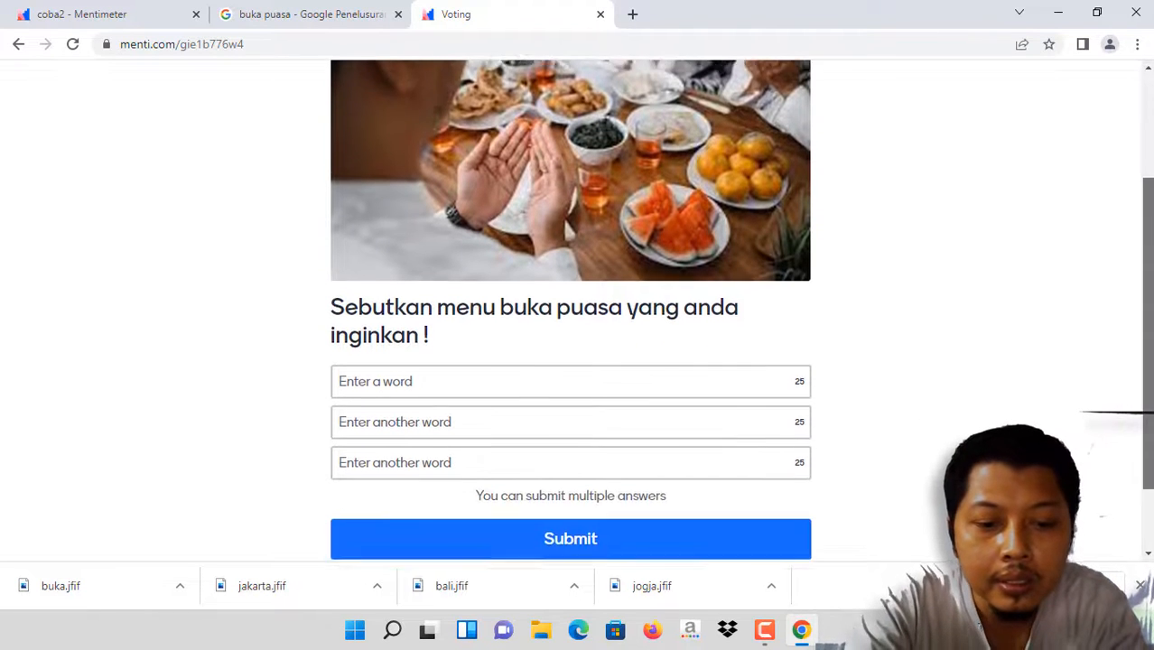
pyautogui.click(600, 362)
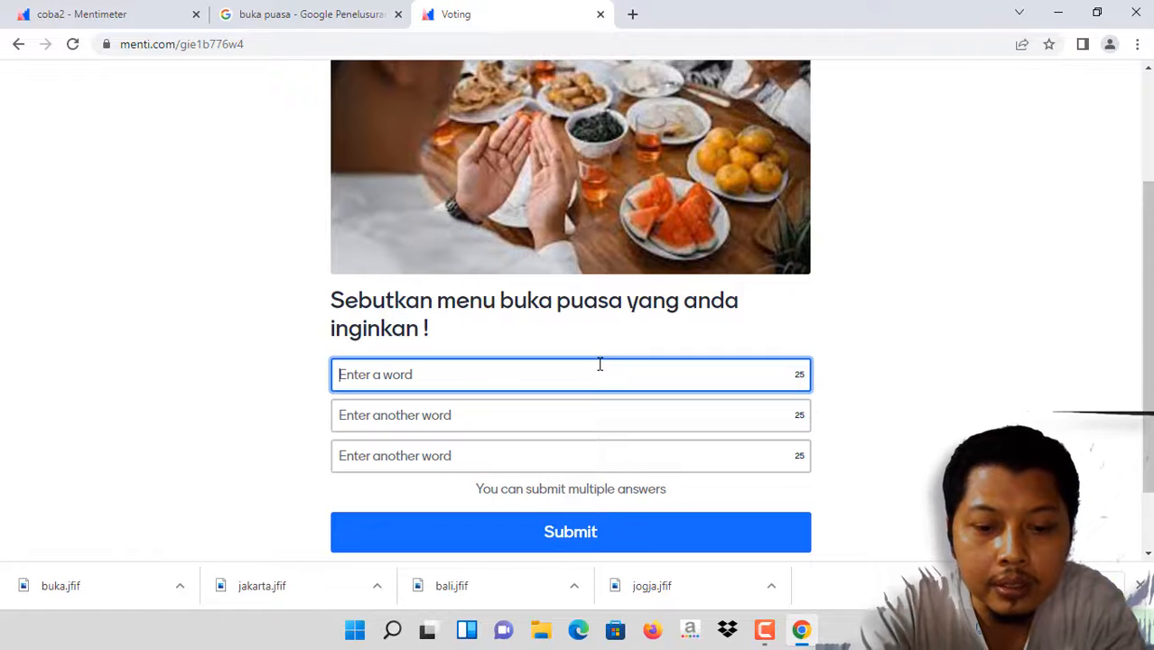
pyautogui.write('sate')
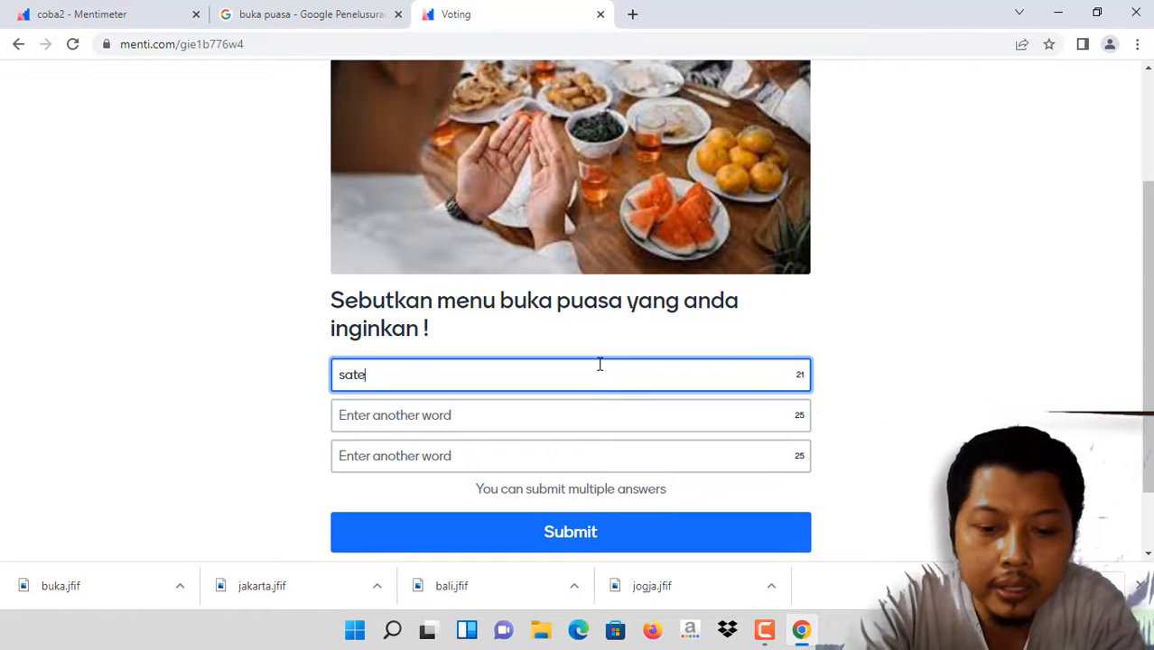
pyautogui.write(' ayam')
pyautogui.press('Tab')
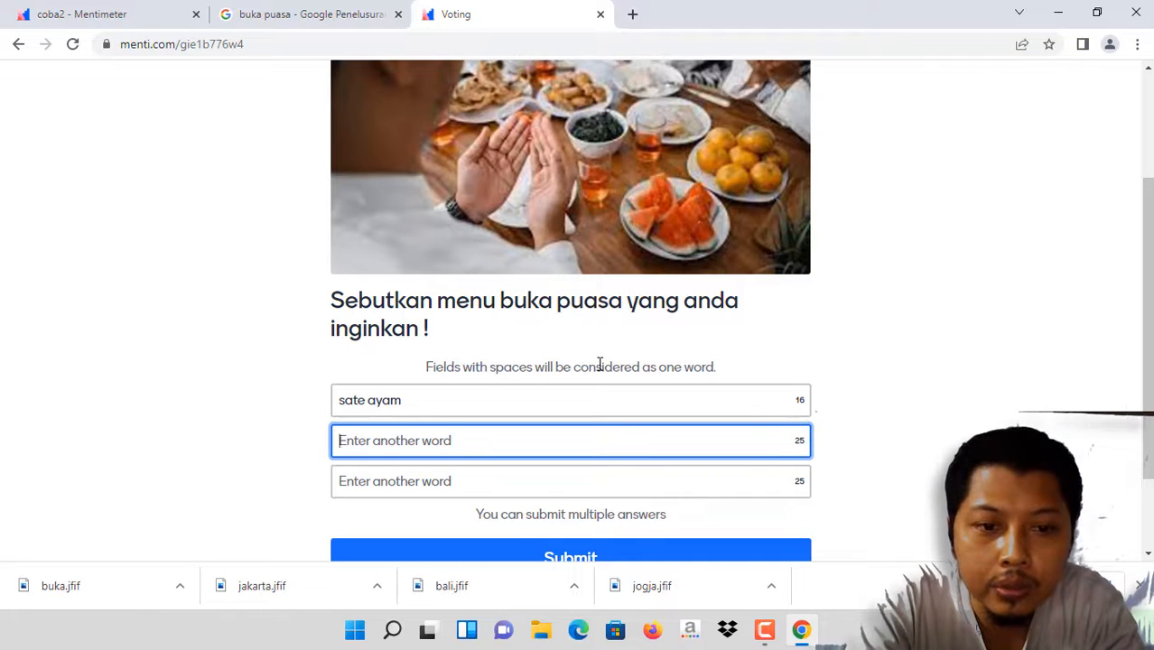
pyautogui.write('lontong kikil')
pyautogui.press('Tab')
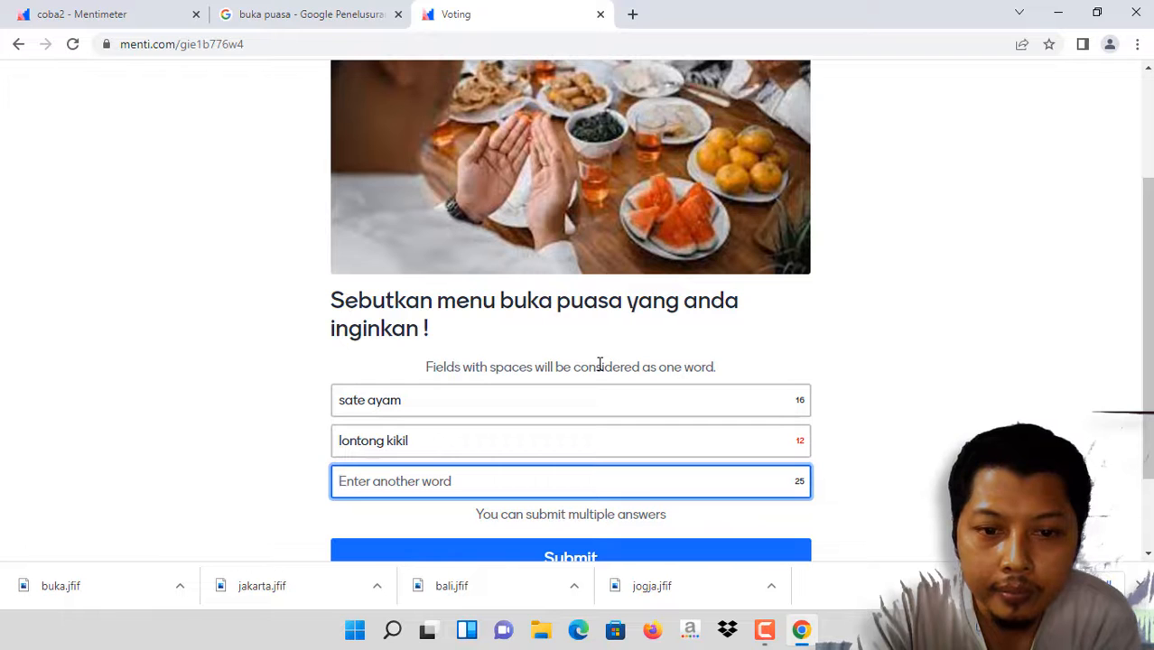
pyautogui.write('bakso')
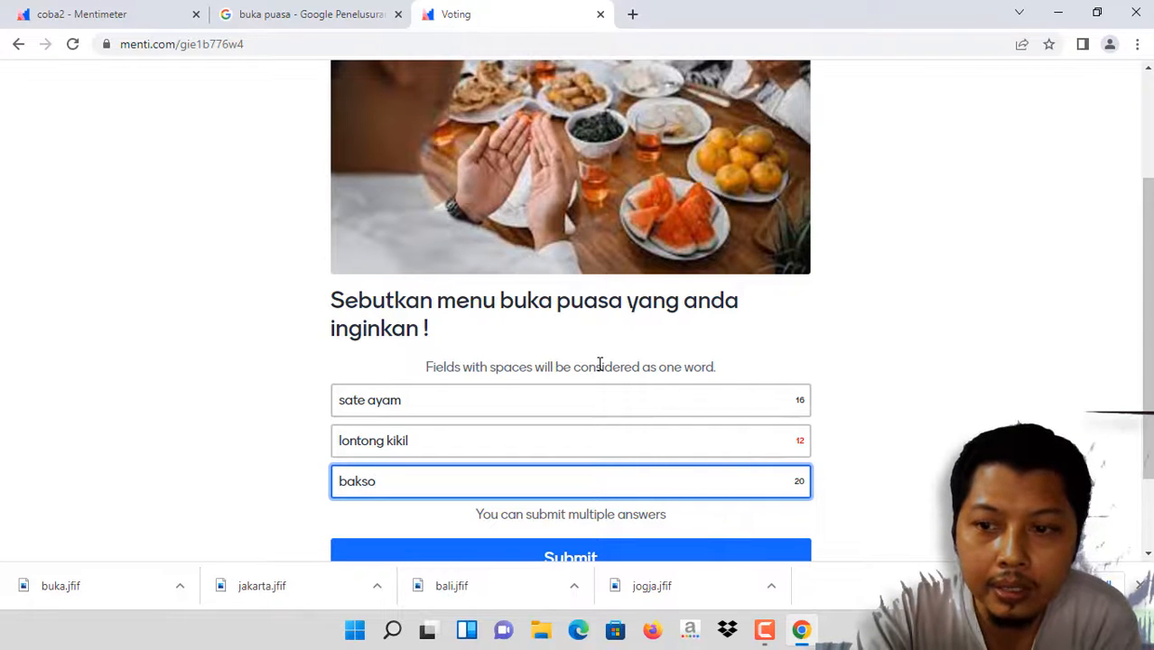
pyautogui.click(640, 557)
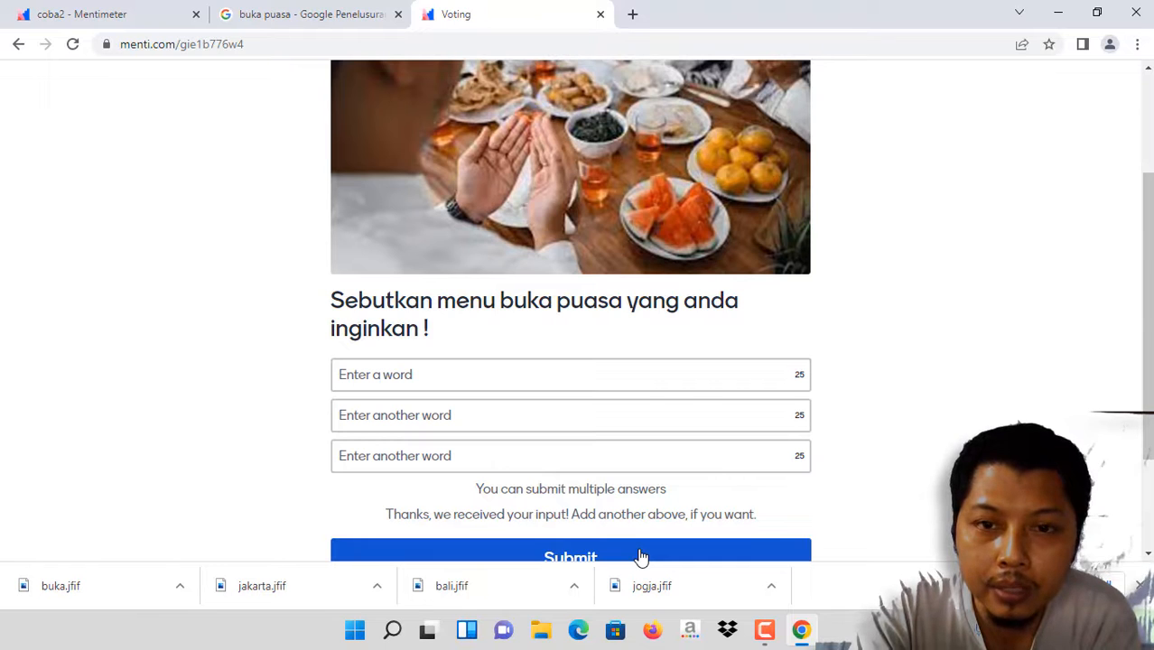
# - Submit a second set of answers to the word cloud question: "sate kambing", "lontong lodeh" and "rawon"
pyautogui.moveTo(1146, 271); pyautogui.dragTo(1150, 505)
pyautogui.click(475, 215)
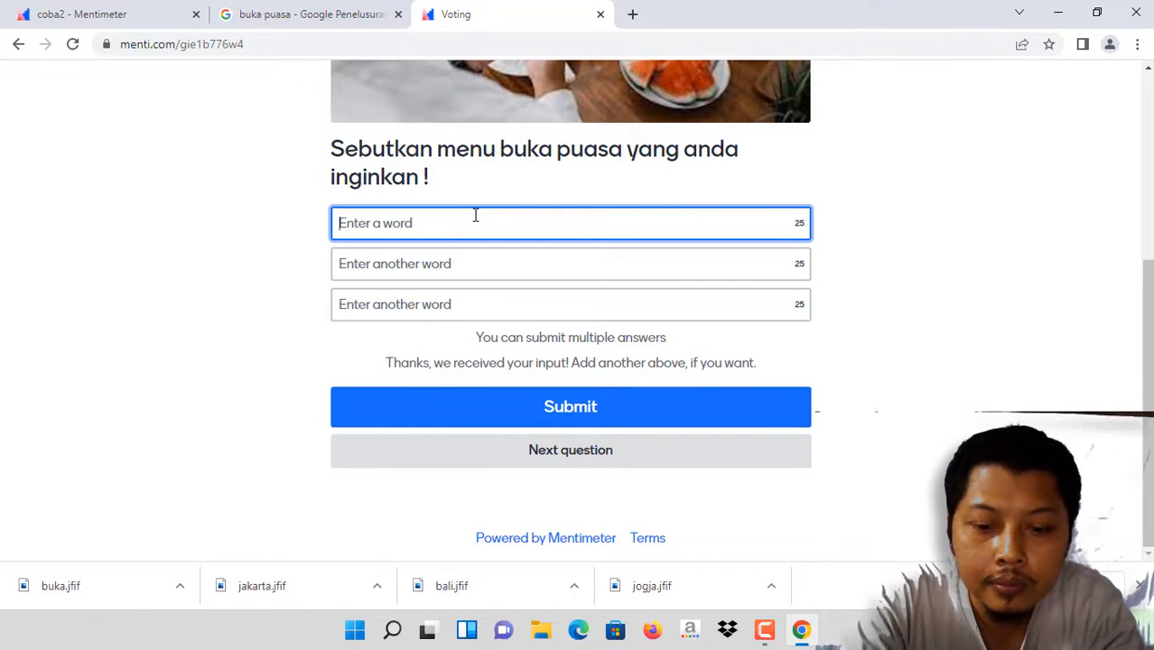
pyautogui.write('sa')
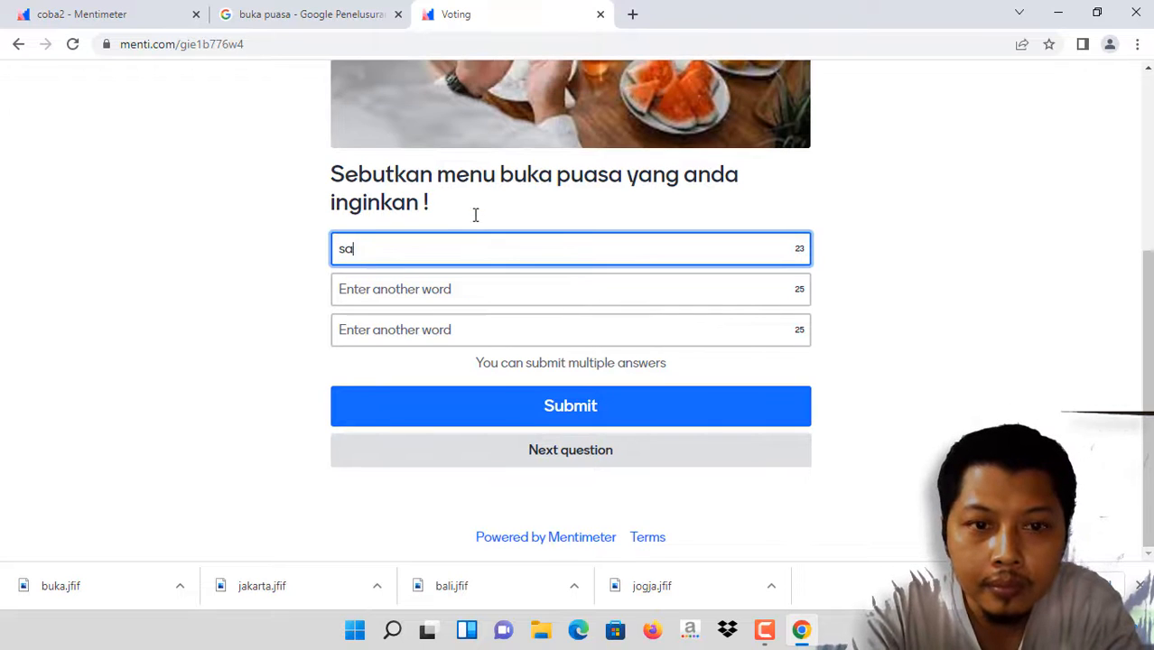
pyautogui.write('te kambi')
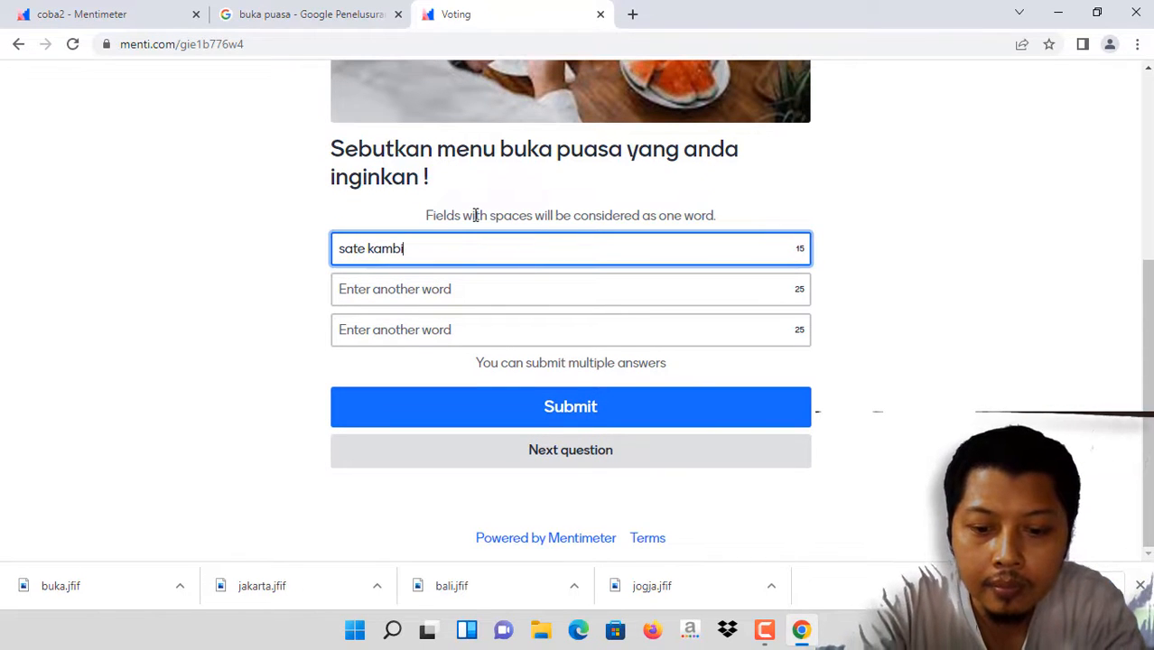
pyautogui.write('lng')
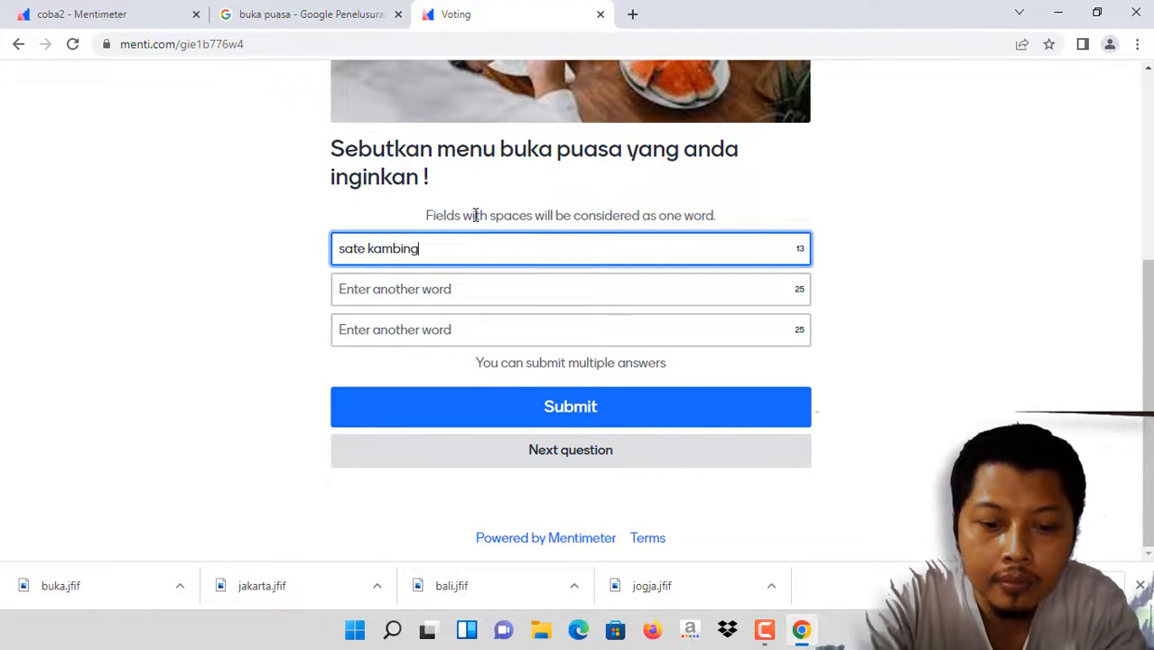
pyautogui.click(527, 290)
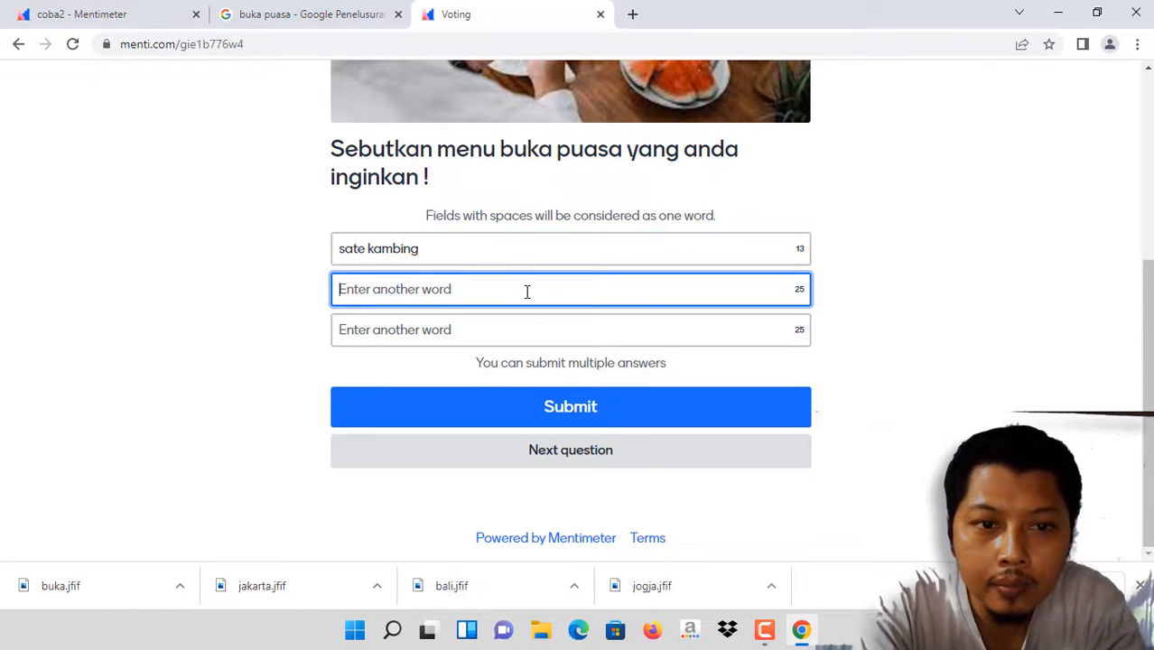
pyautogui.write('lon')
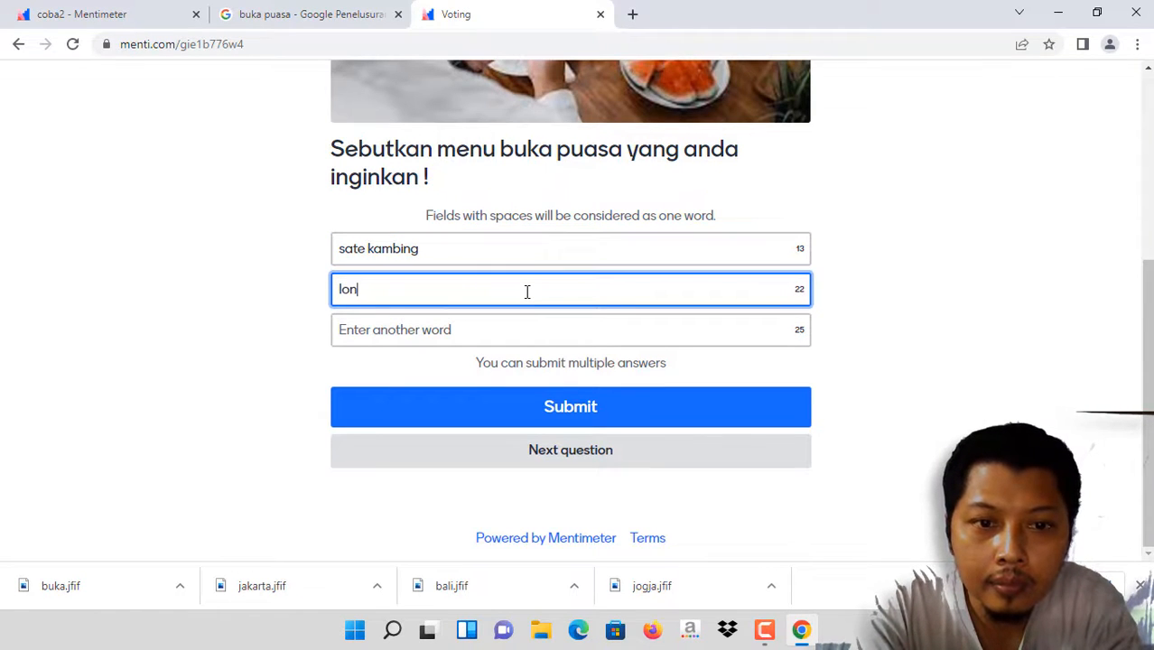
pyautogui.write('tong lodeh')
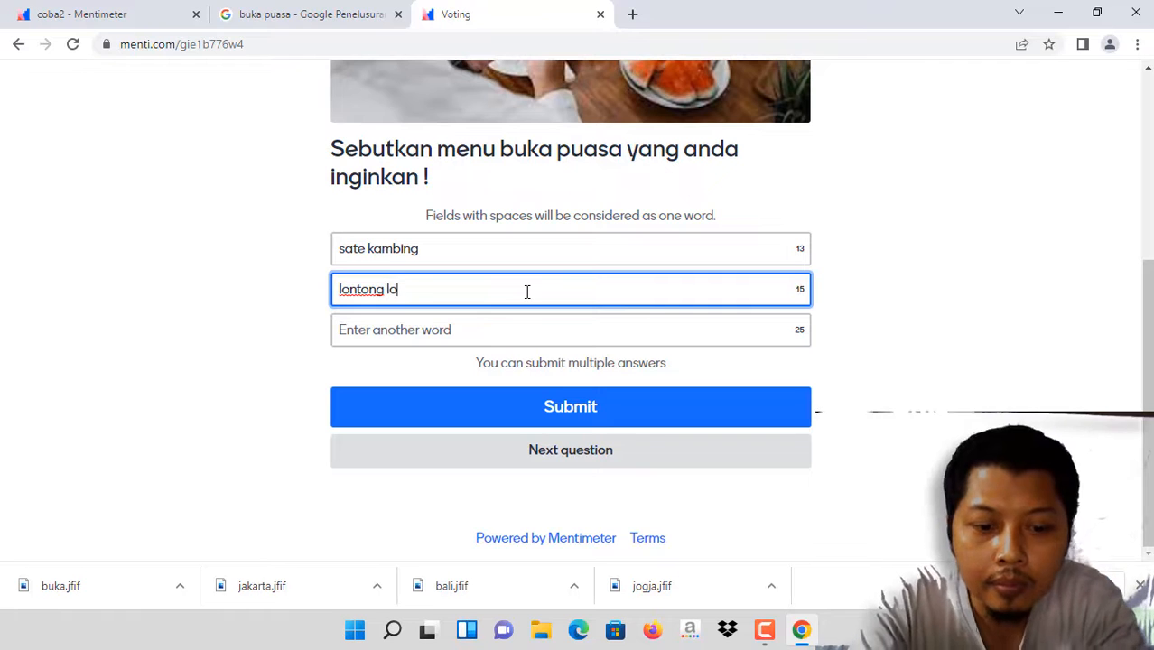
pyautogui.click(516, 336)
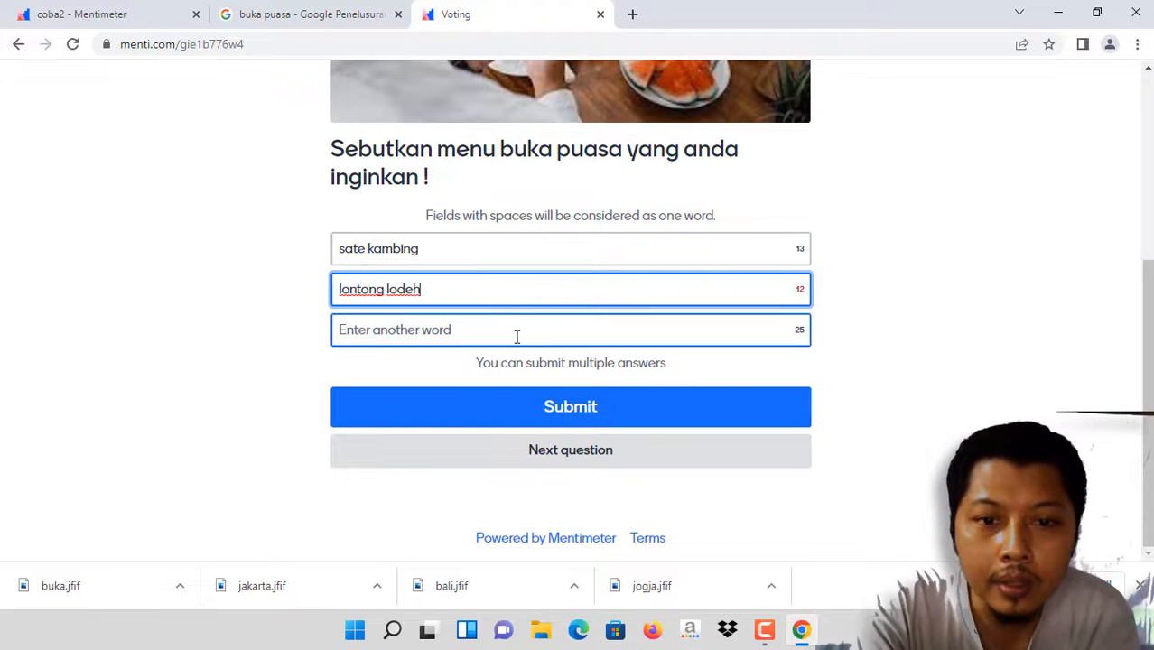
pyautogui.click(516, 335)
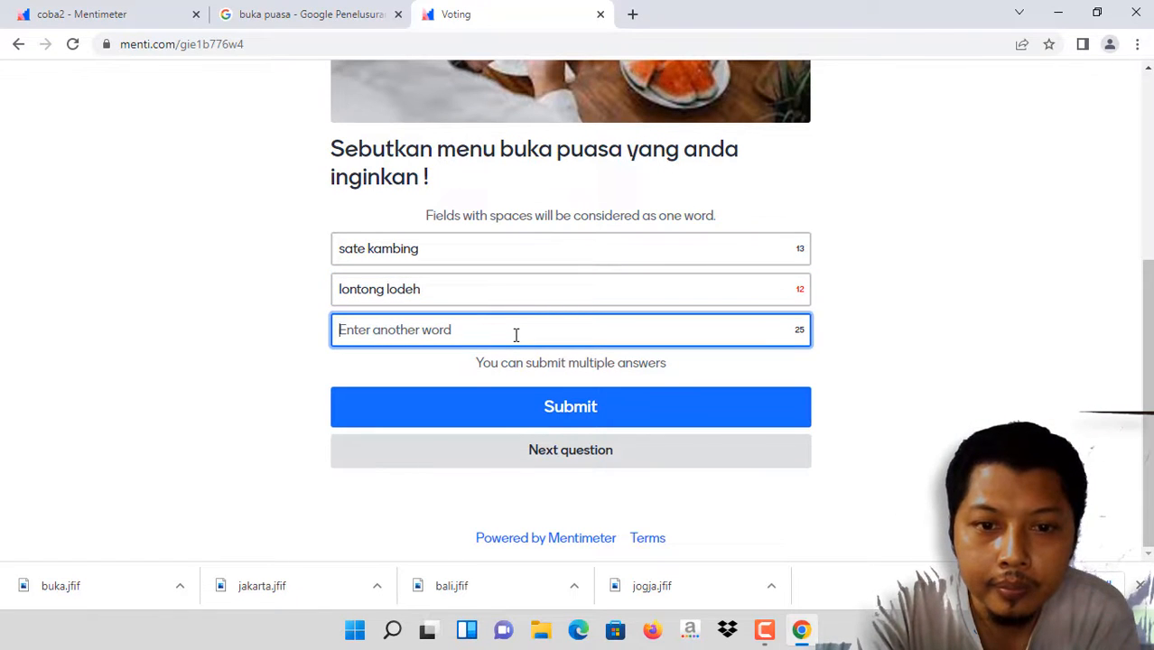
pyautogui.write('rawon')
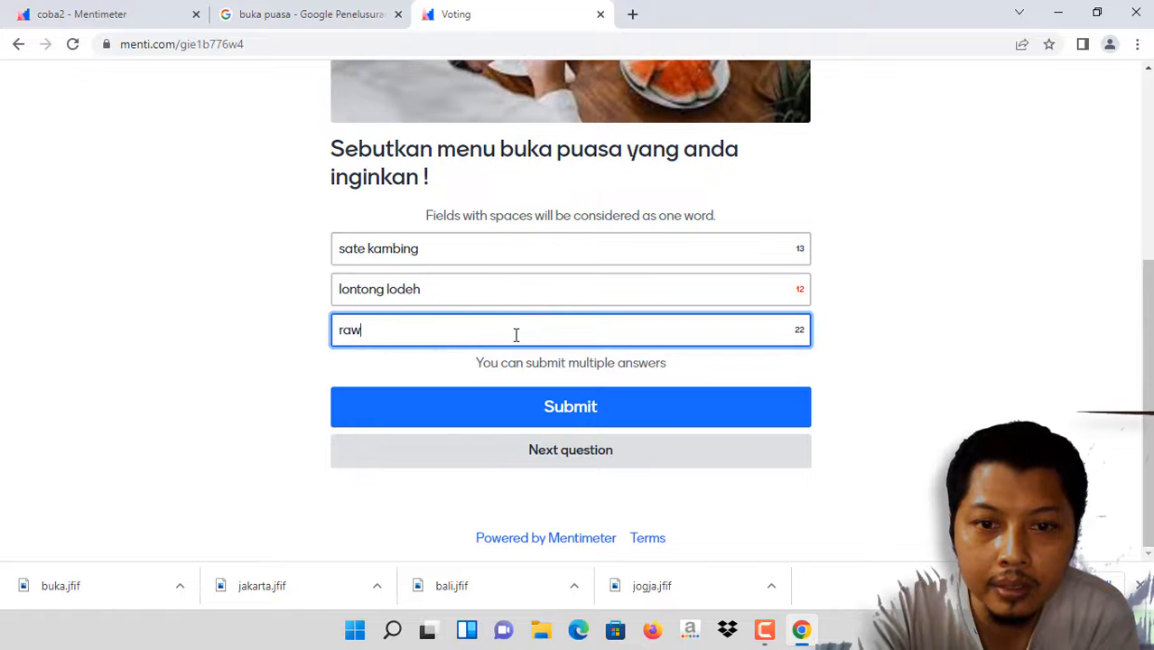
pyautogui.click(553, 408)
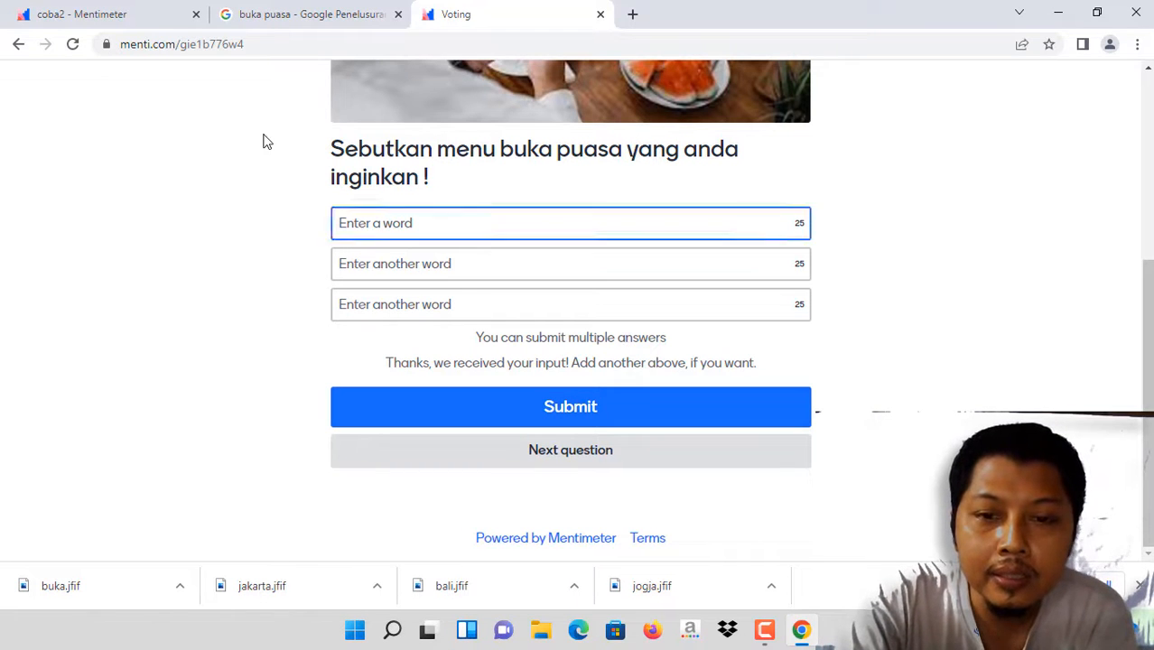
# - Check the submitted words in the presented coba2 word cloud, close the voting page and return to the slide editor
pyautogui.click(103, 9)
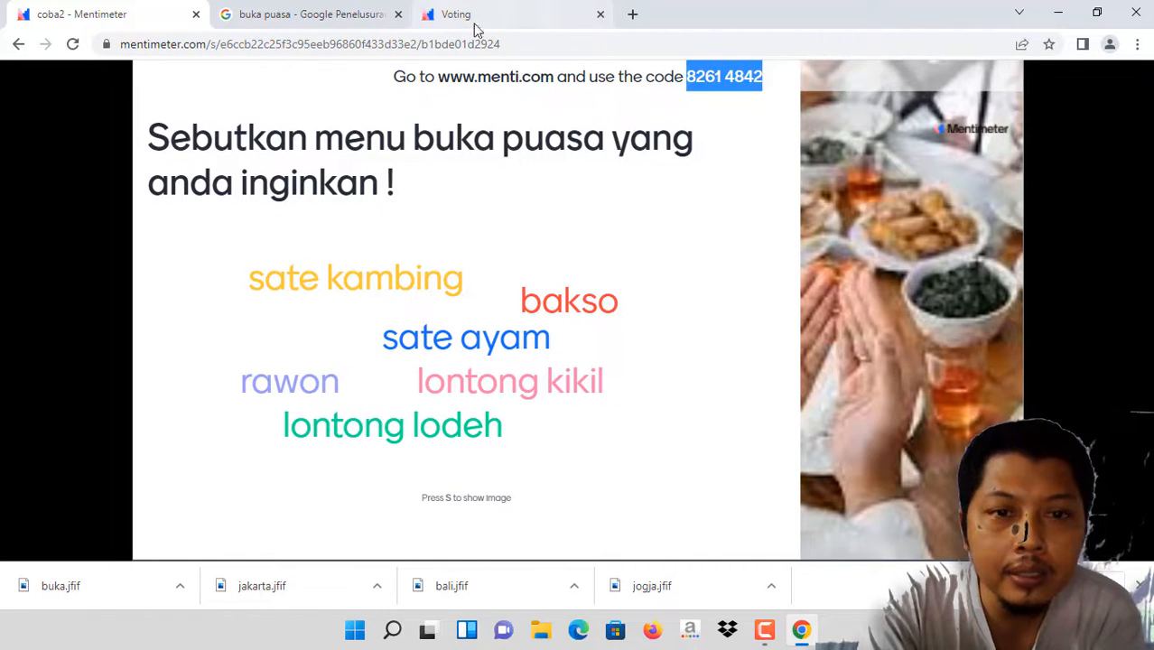
pyautogui.click(569, 24)
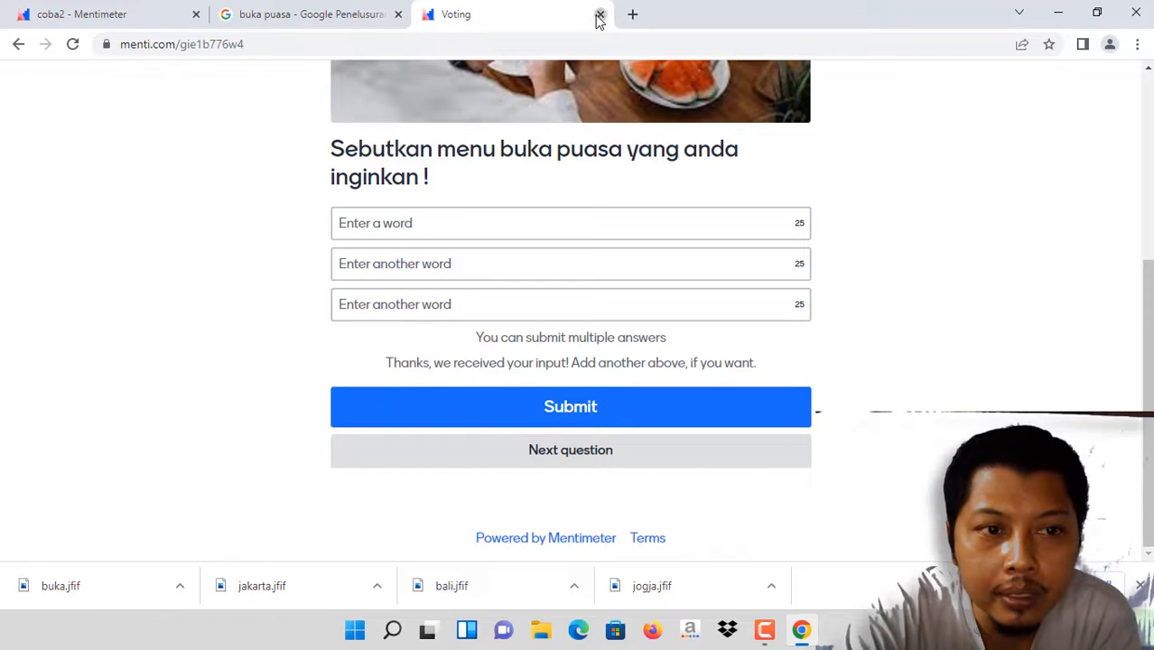
pyautogui.click(599, 15)
pyautogui.click(156, 16)
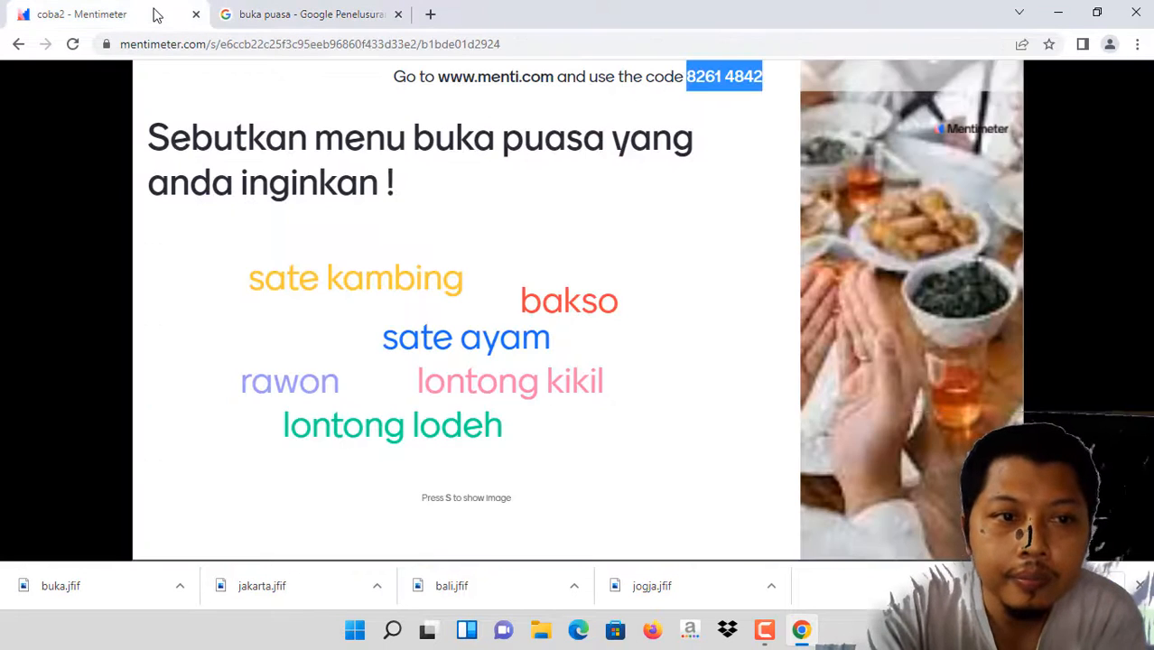
pyautogui.press('Escape')
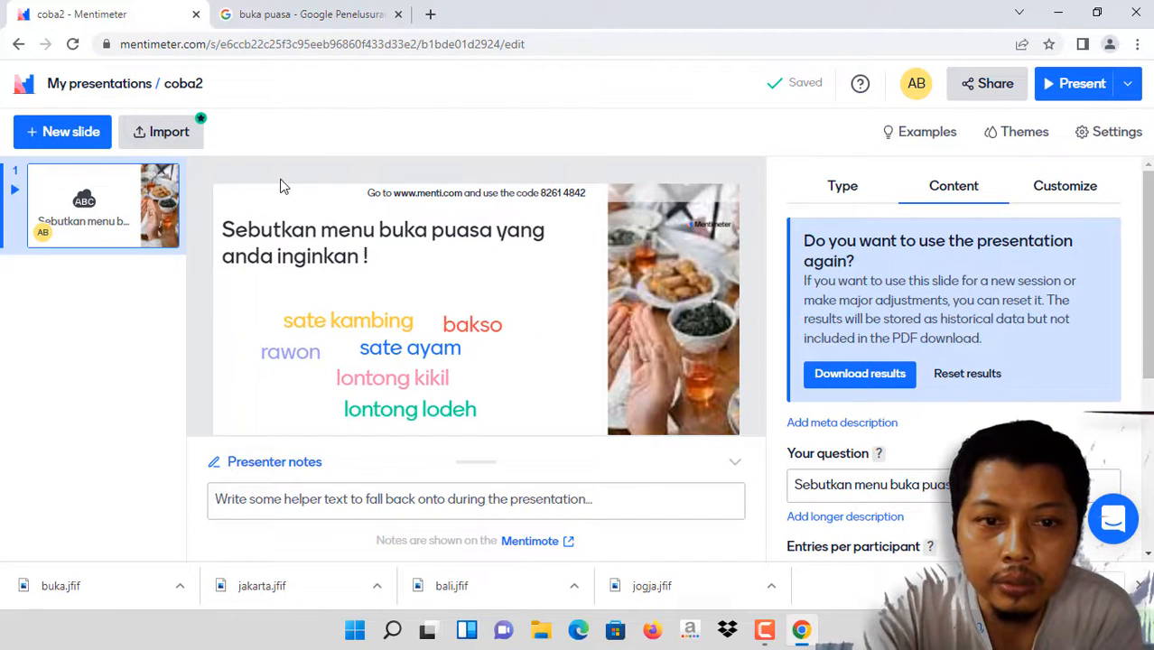
# - Go back to the presentations overview and create a new presentation named "menu sahur"
pyautogui.click(105, 87)
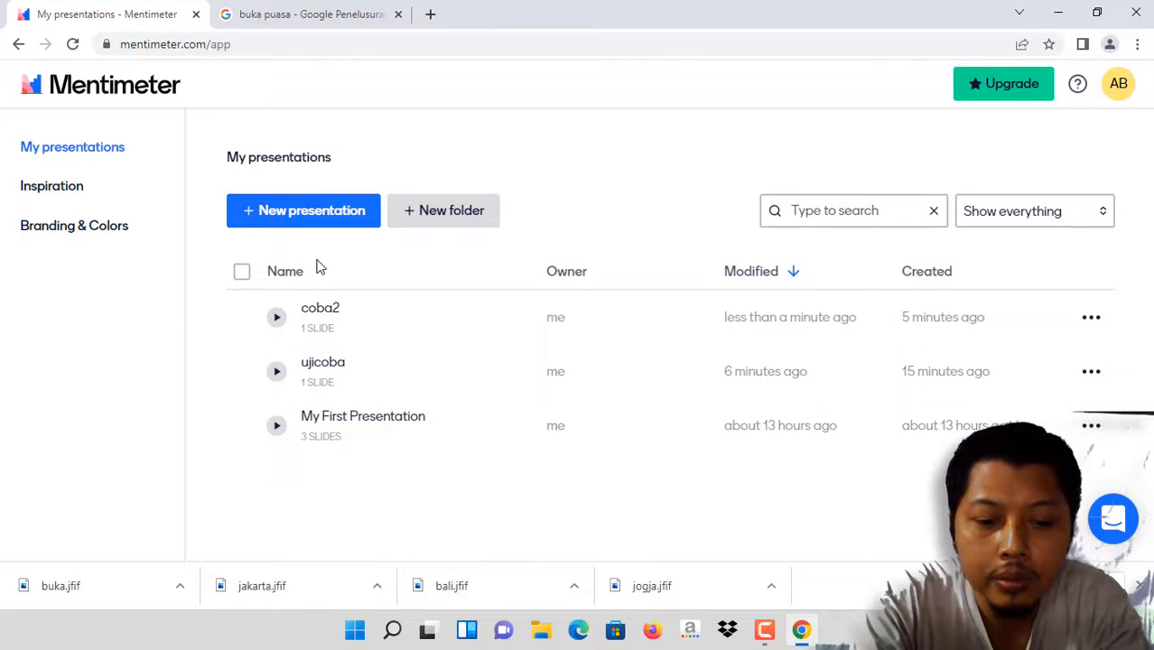
pyautogui.click(303, 213)
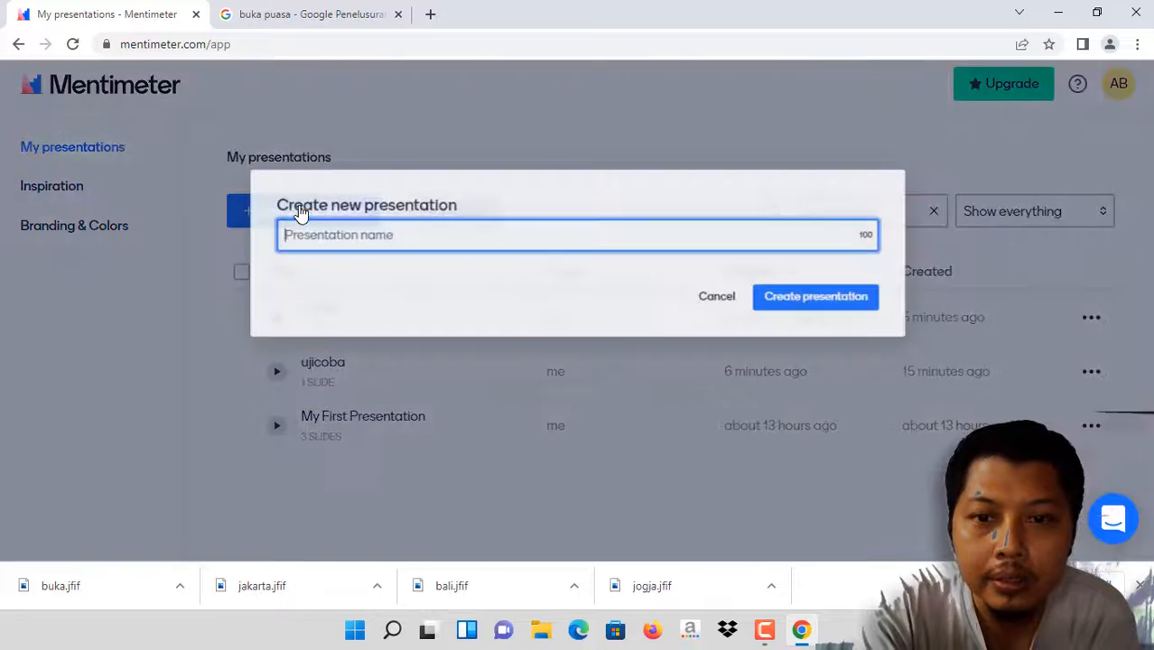
pyautogui.write('m')
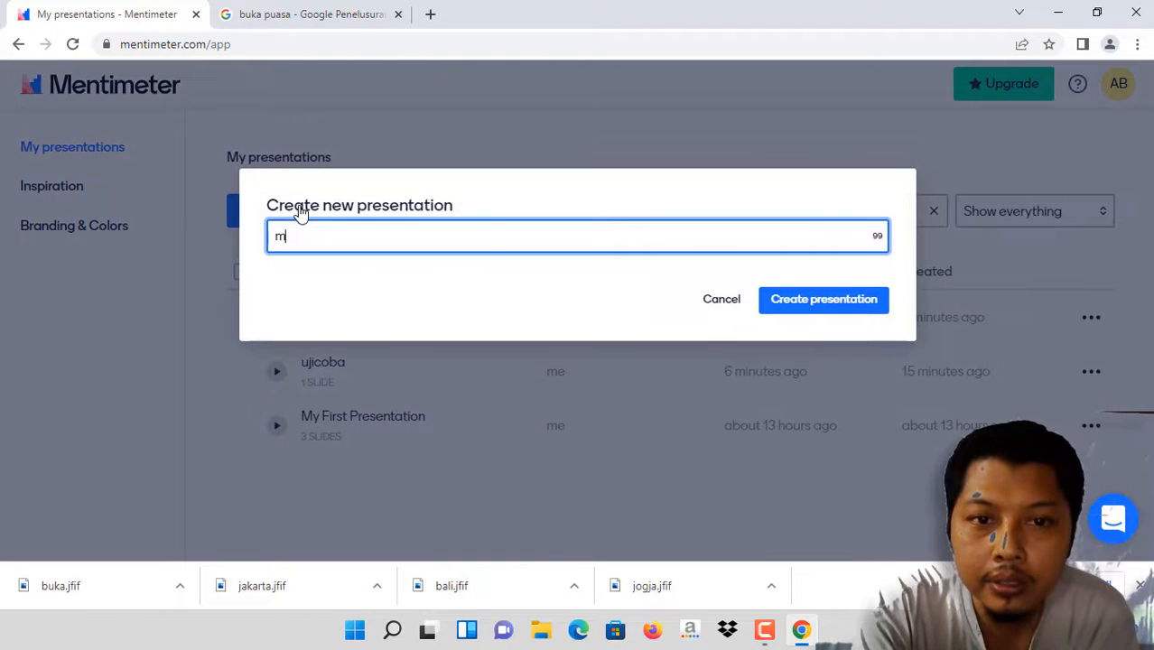
pyautogui.write('enu sohur')
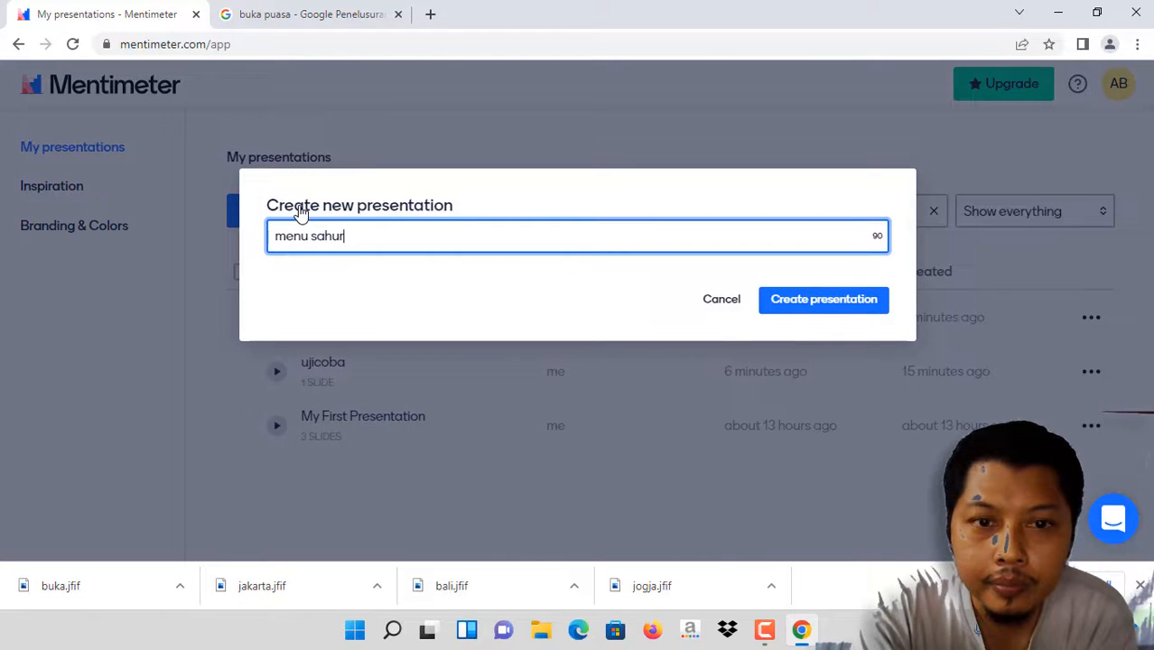
pyautogui.click(849, 306)
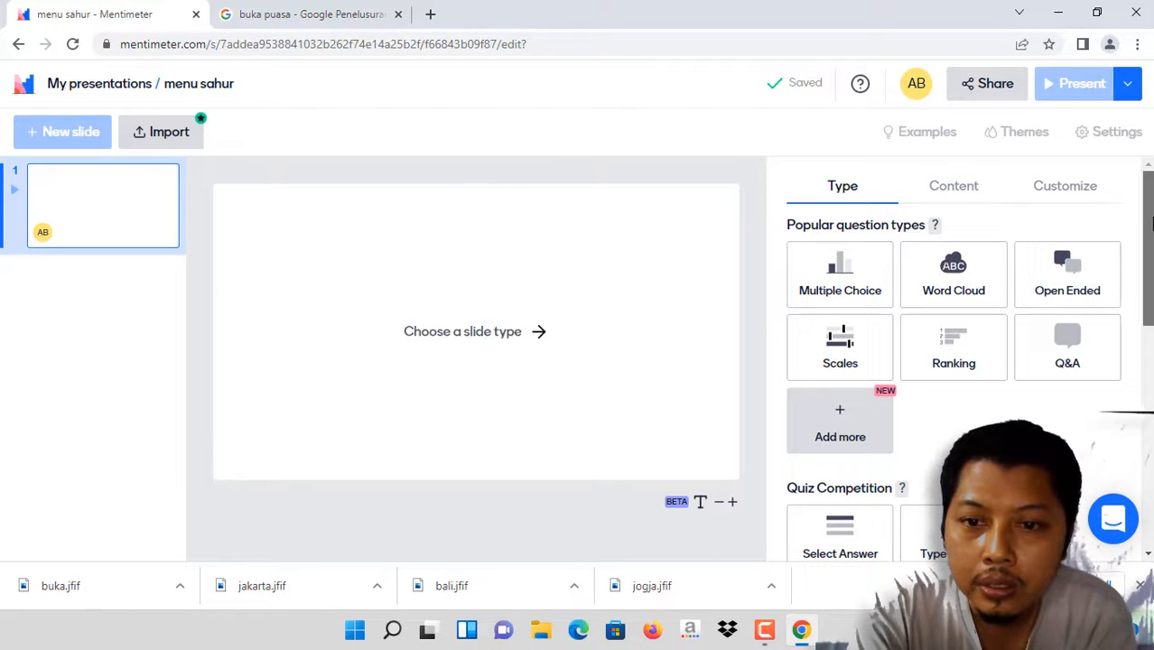
# - Browse the available slide types and make the first slide a Pin on Image question
pyautogui.scroll(-3, 1151, 224)
pyautogui.scroll(-3, 957, 361)
pyautogui.scroll(4, 957, 361)
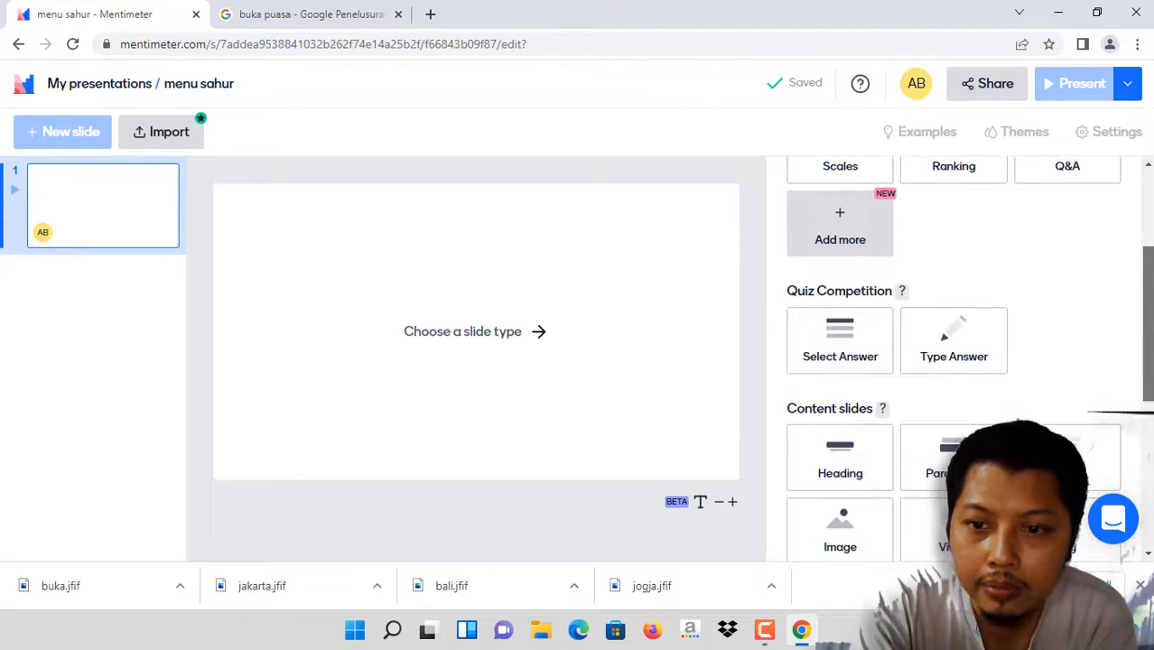
pyautogui.scroll(-1, 957, 361)
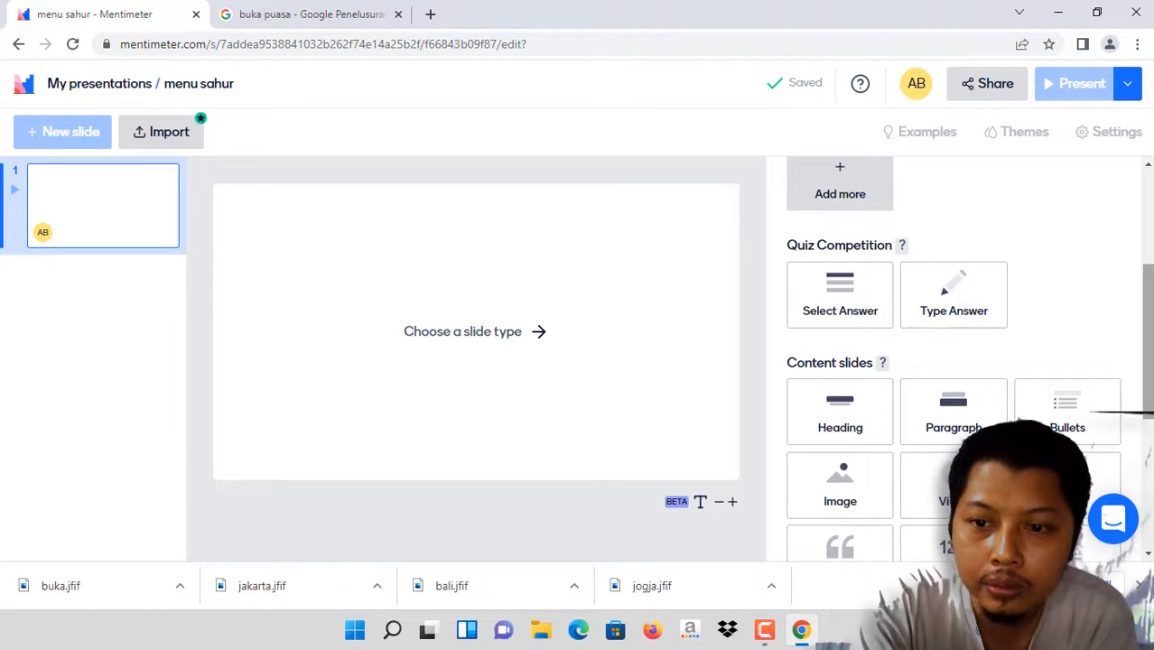
pyautogui.scroll(-1, 1148, 397)
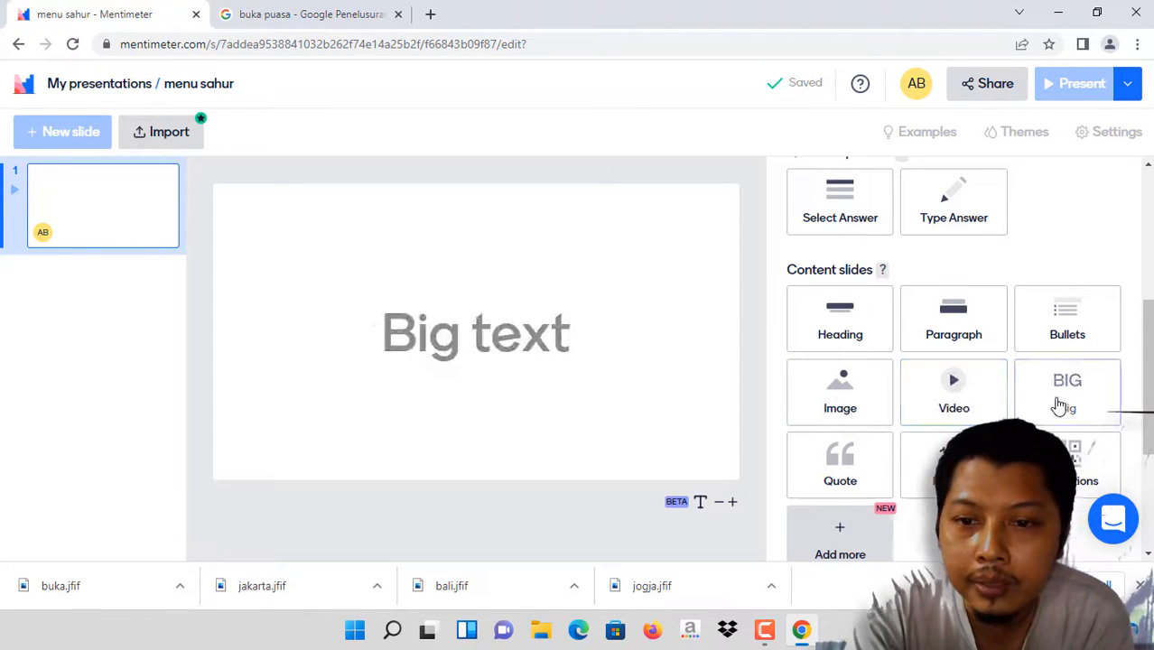
pyautogui.scroll(-2, 1147, 408)
pyautogui.scroll(-1, 957, 361)
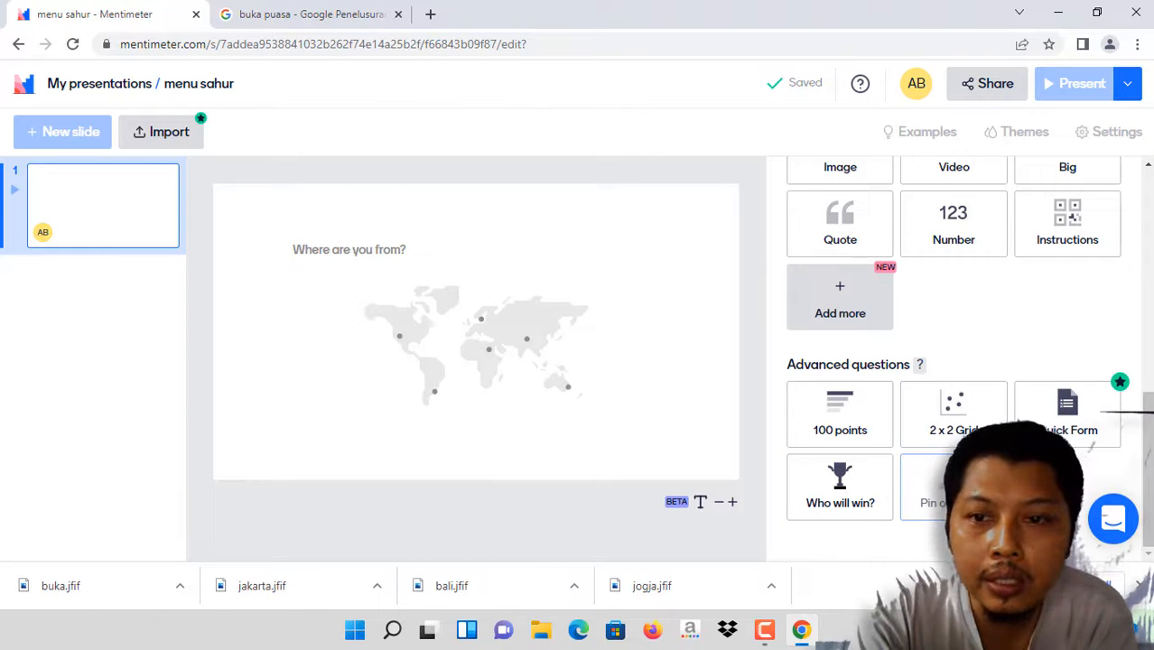
pyautogui.click(948, 488)
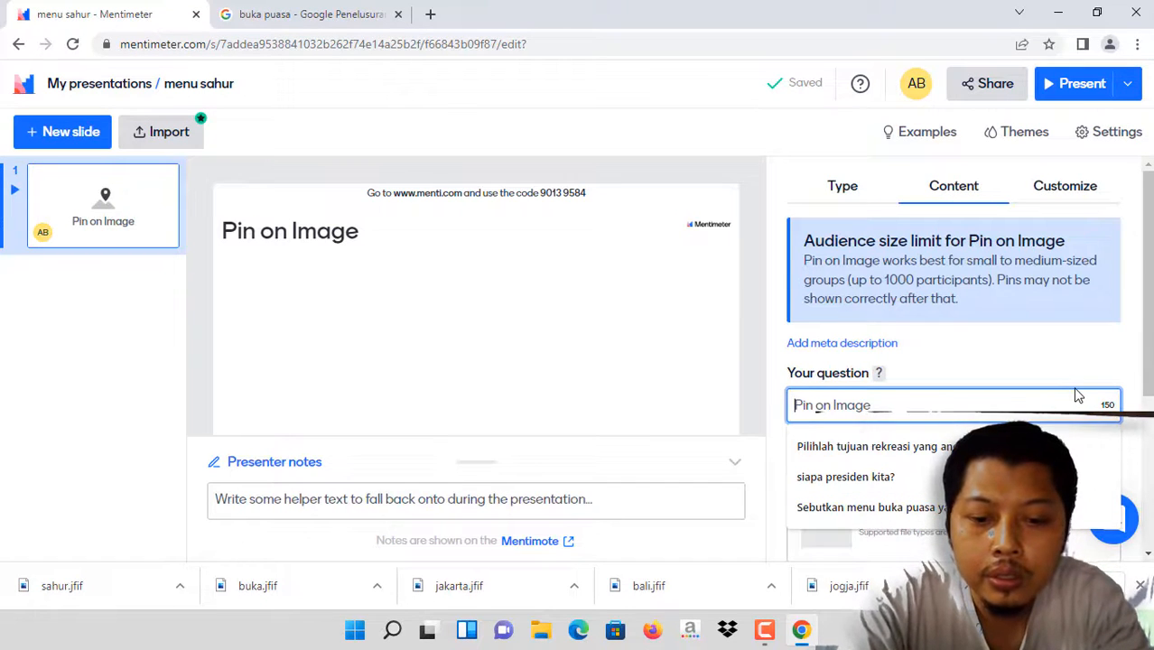
# - Enter "Pilihlah menu sahur idaman anda !" as the question of the Pin on Image slide
pyautogui.write('Pilih')
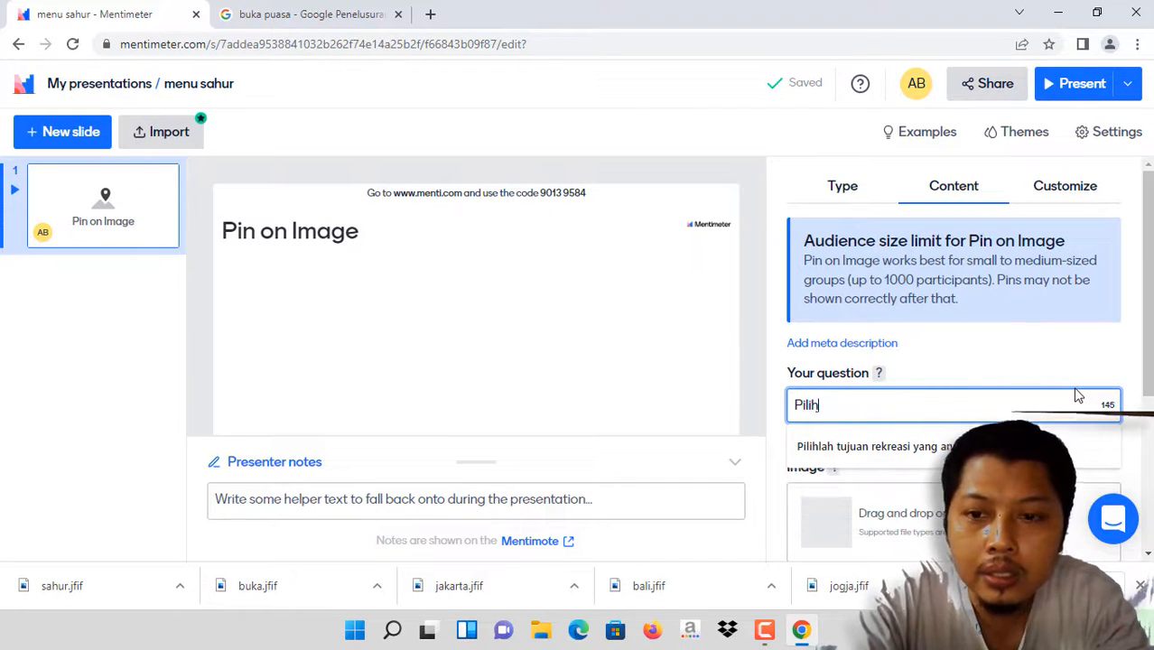
pyautogui.write('lah menu')
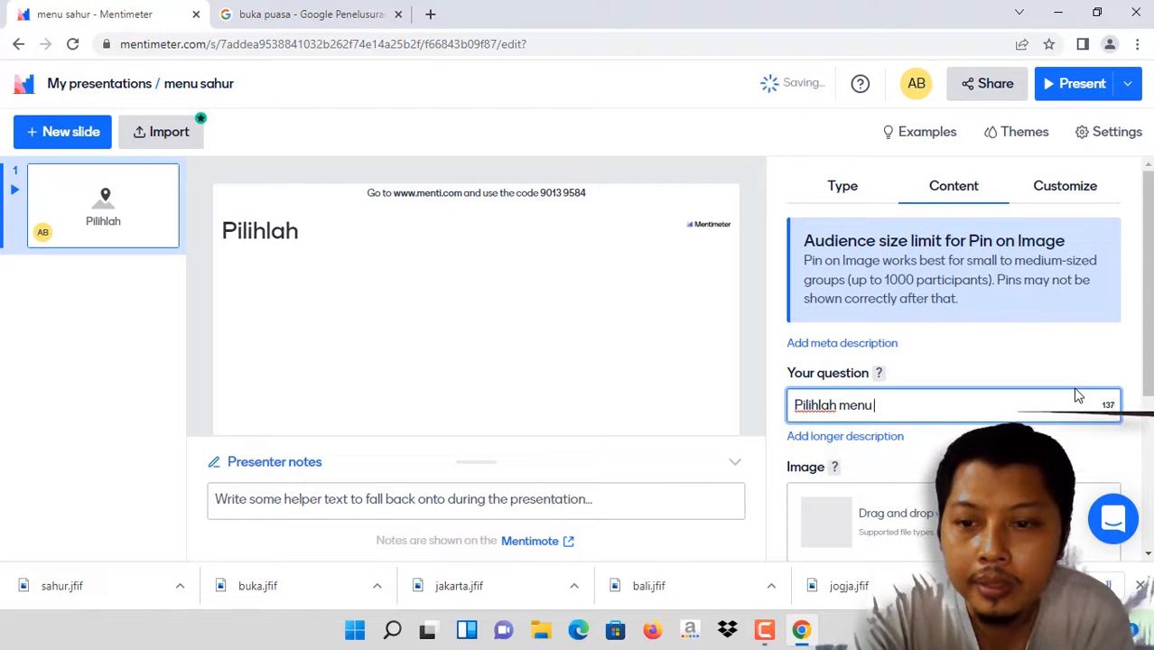
pyautogui.write(' sahur ida')
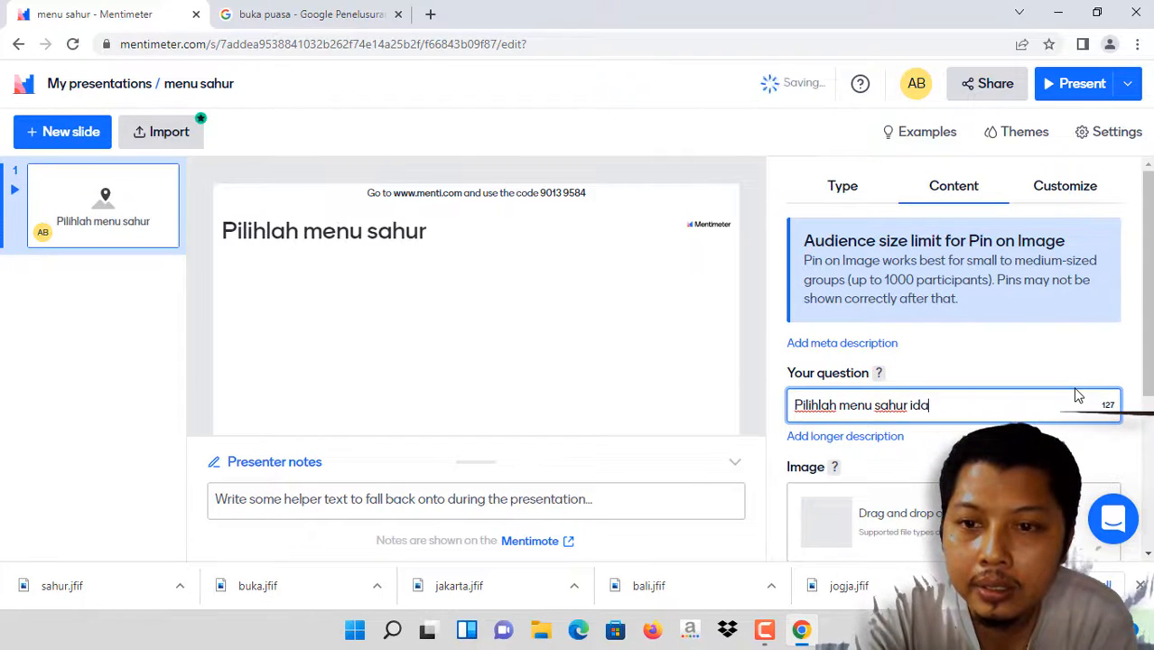
pyautogui.write('man anda')
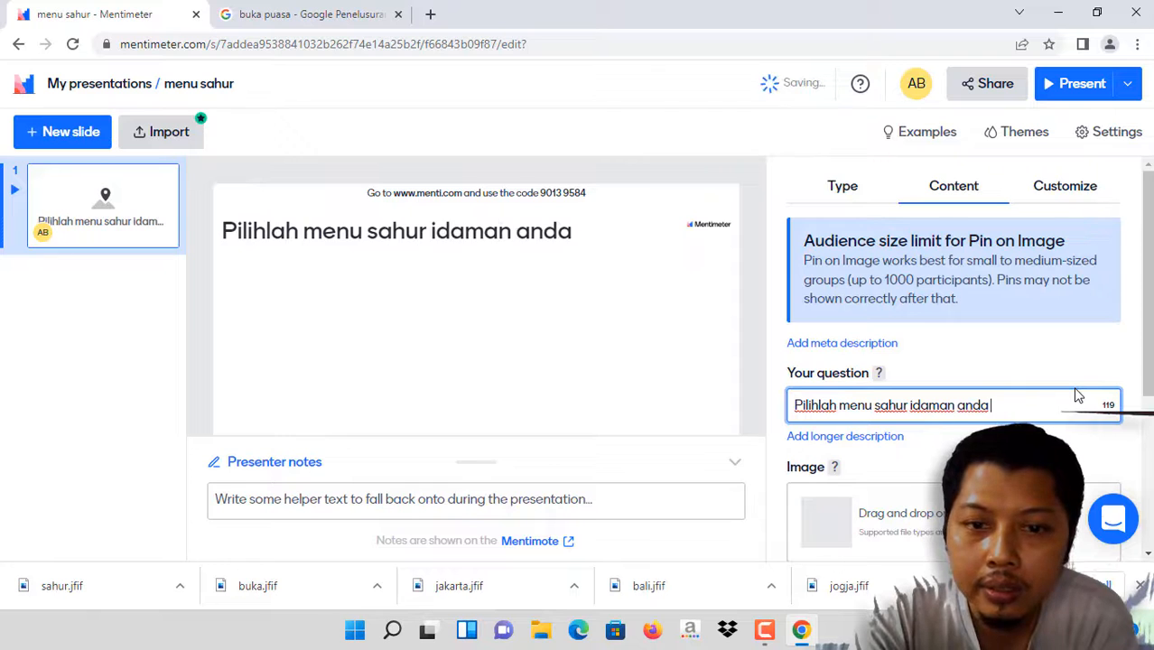
pyautogui.write(' !')
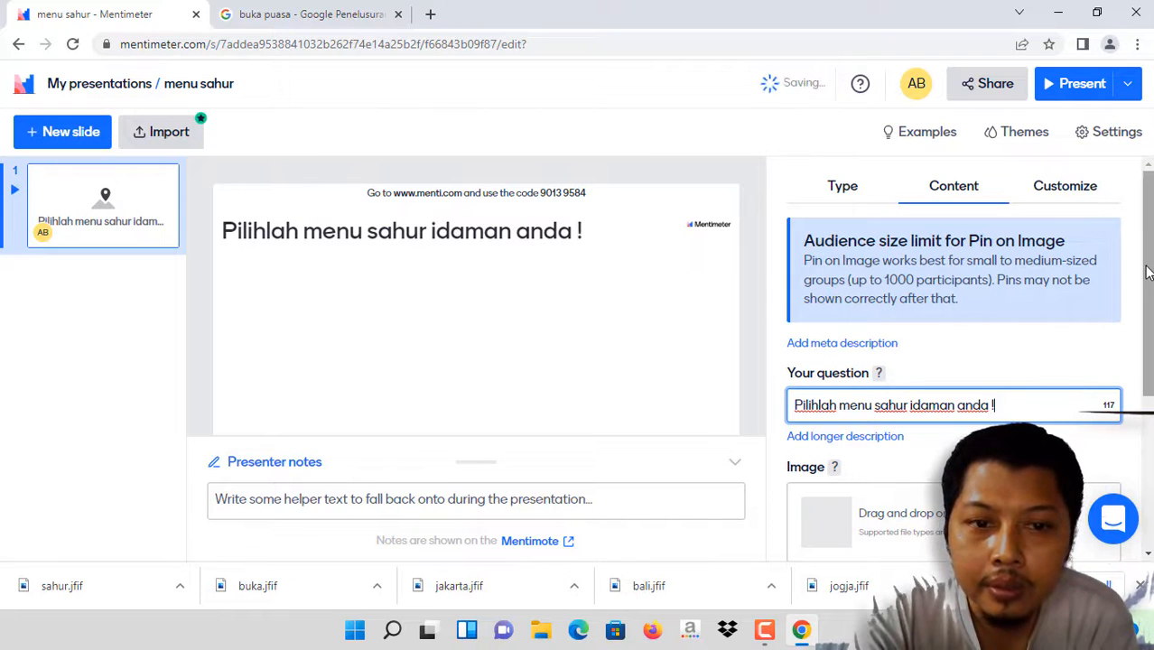
# - Upload the sahur picture from the Pictures folder, showing all file types, and save it as the slide's image
pyautogui.scroll(-2, 838, 287)
pyautogui.click(817, 322)
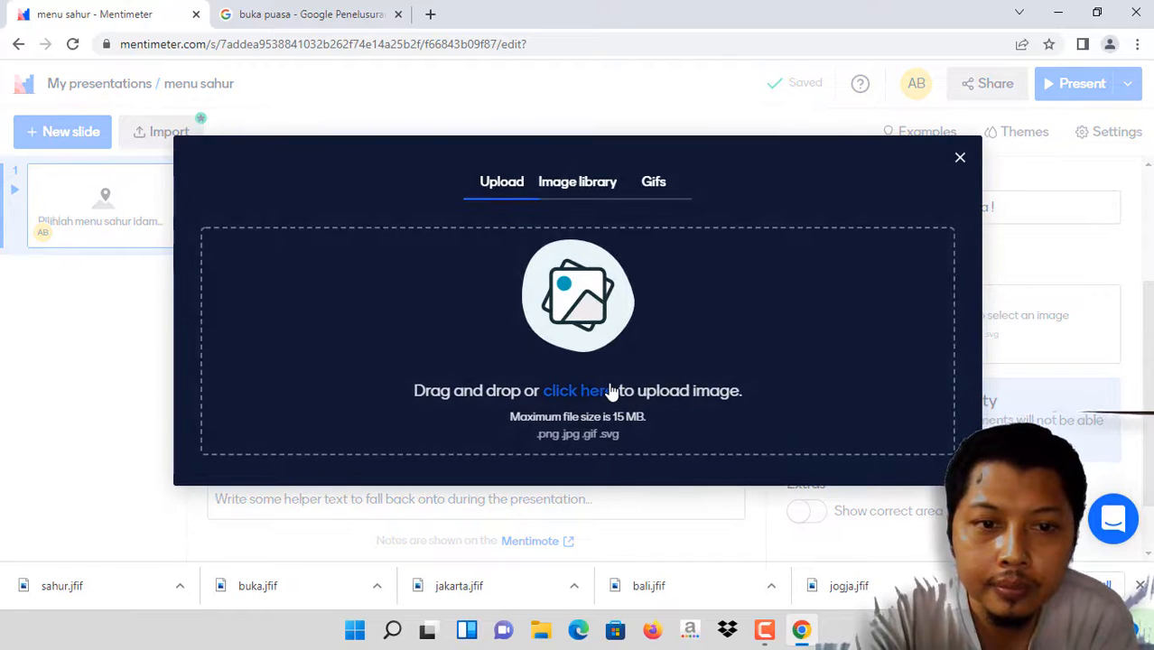
pyautogui.click(611, 390)
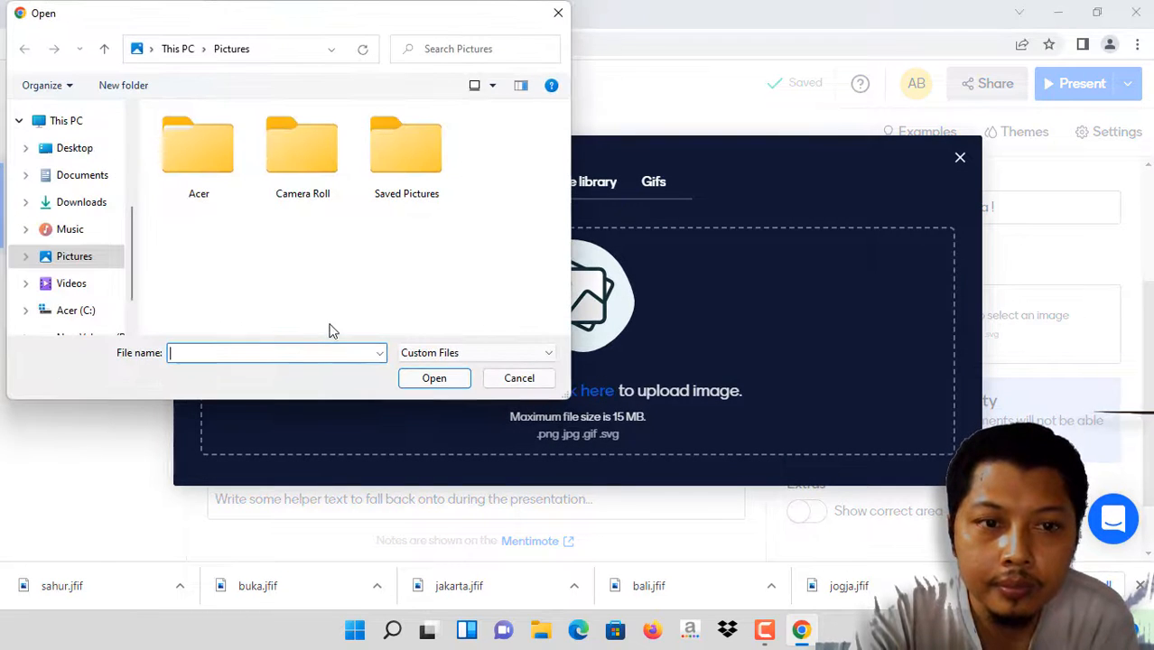
pyautogui.click(497, 355)
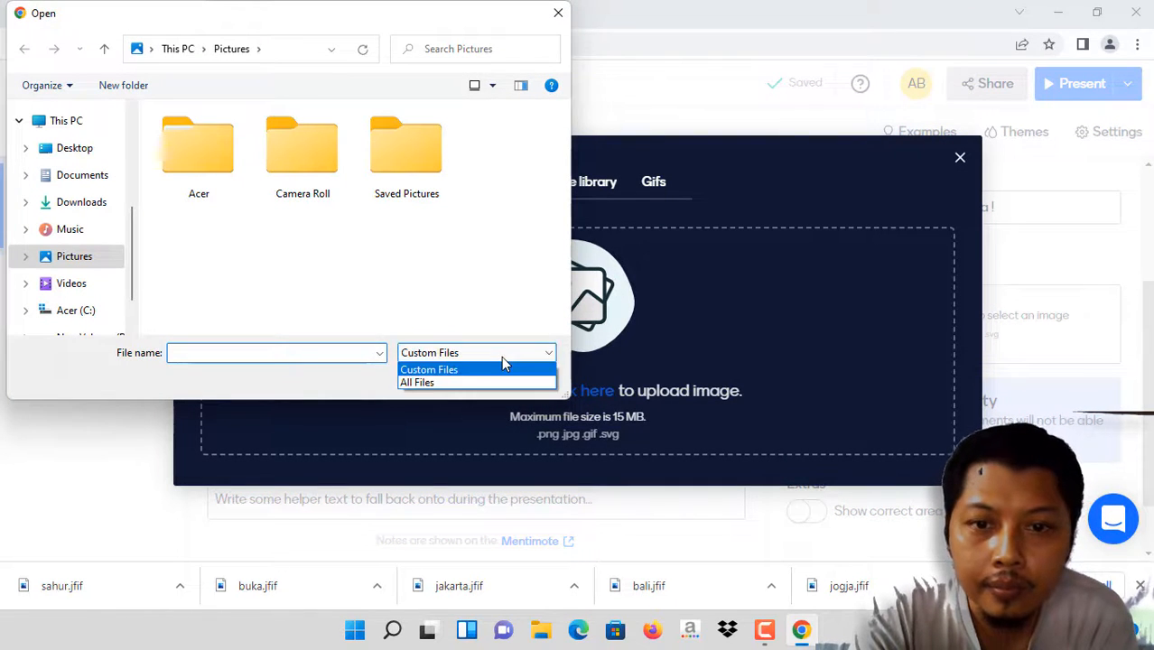
pyautogui.click(443, 386)
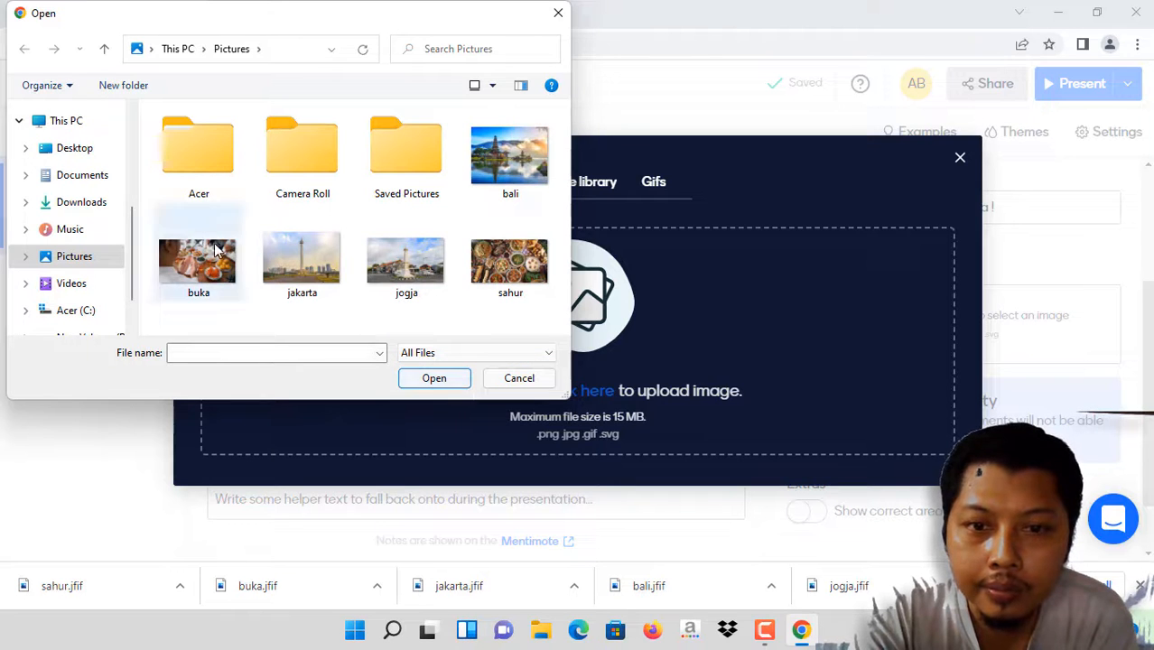
pyautogui.doubleClick(506, 257)
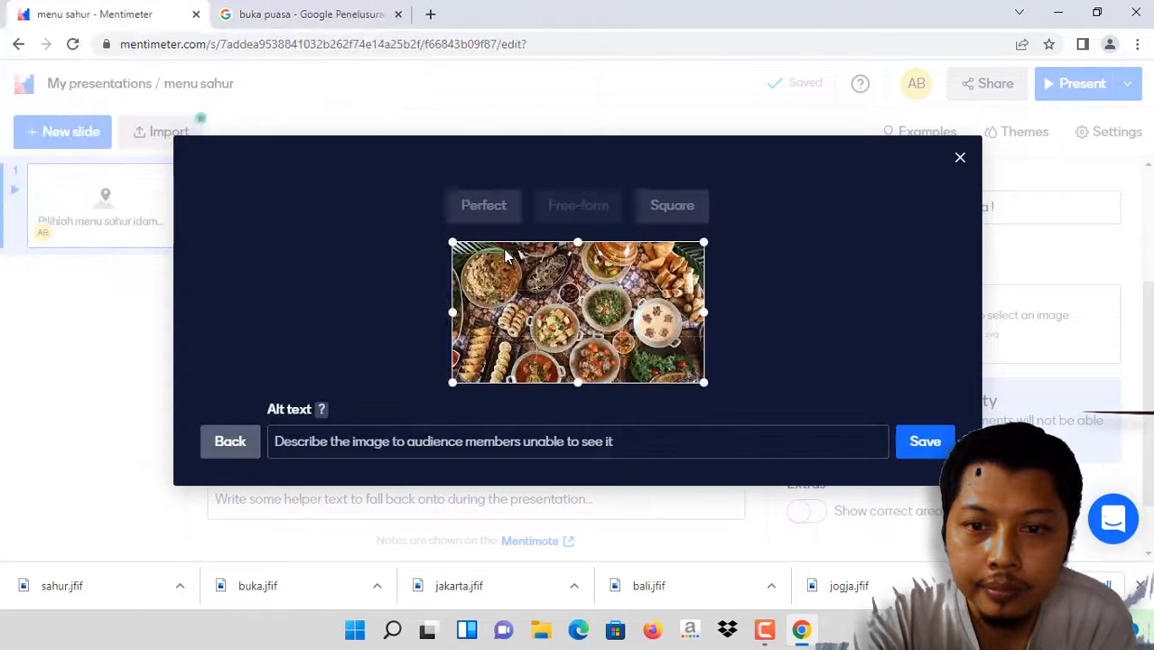
pyautogui.click(930, 449)
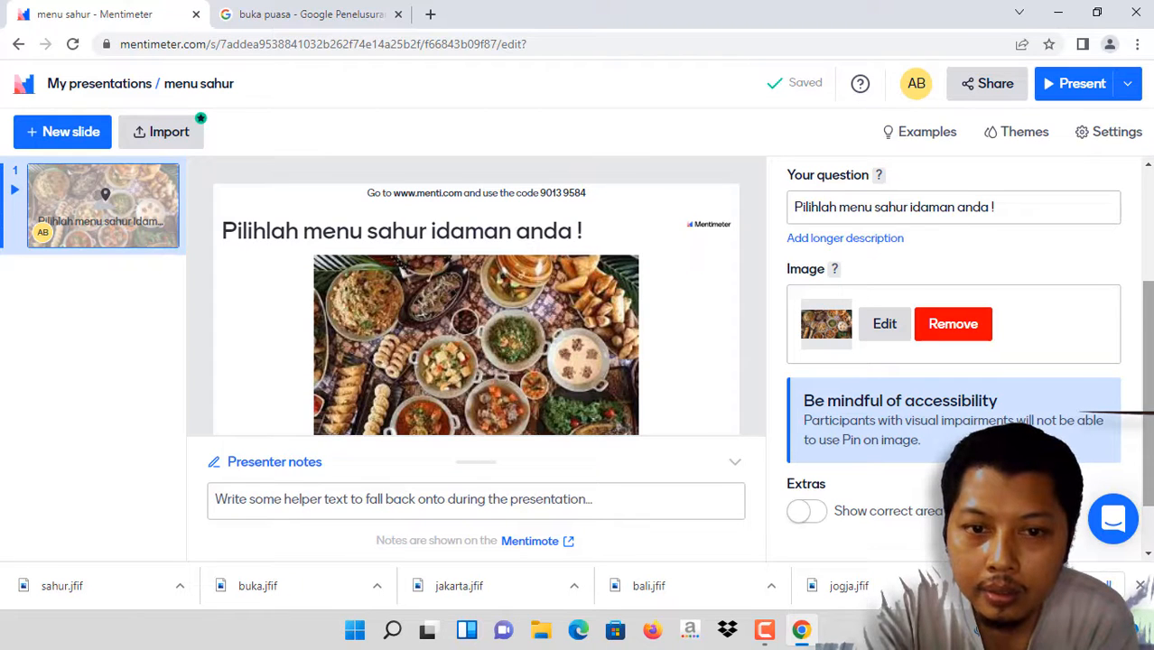
pyautogui.scroll(-1, 1148, 308)
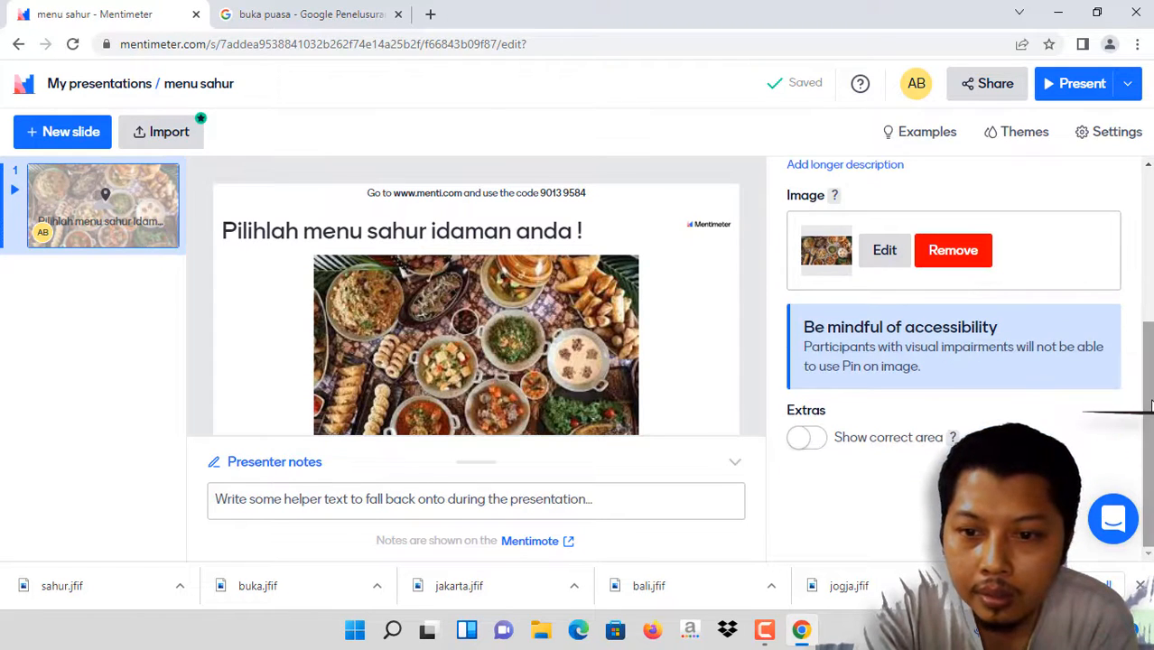
pyautogui.click(805, 439)
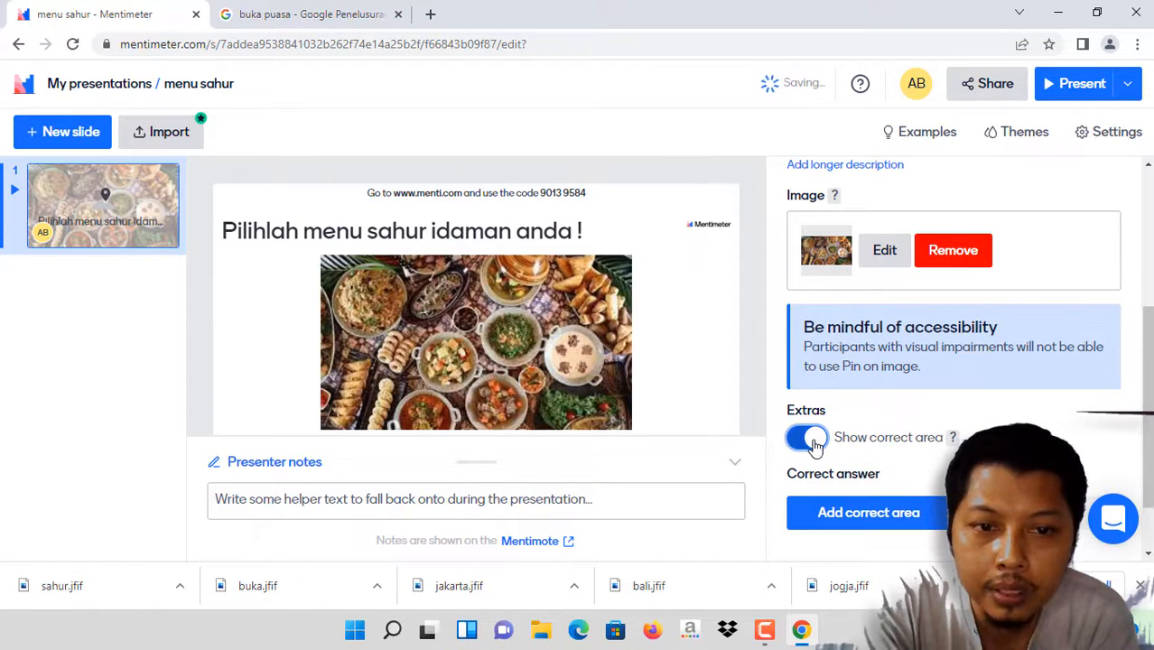
pyautogui.click(813, 446)
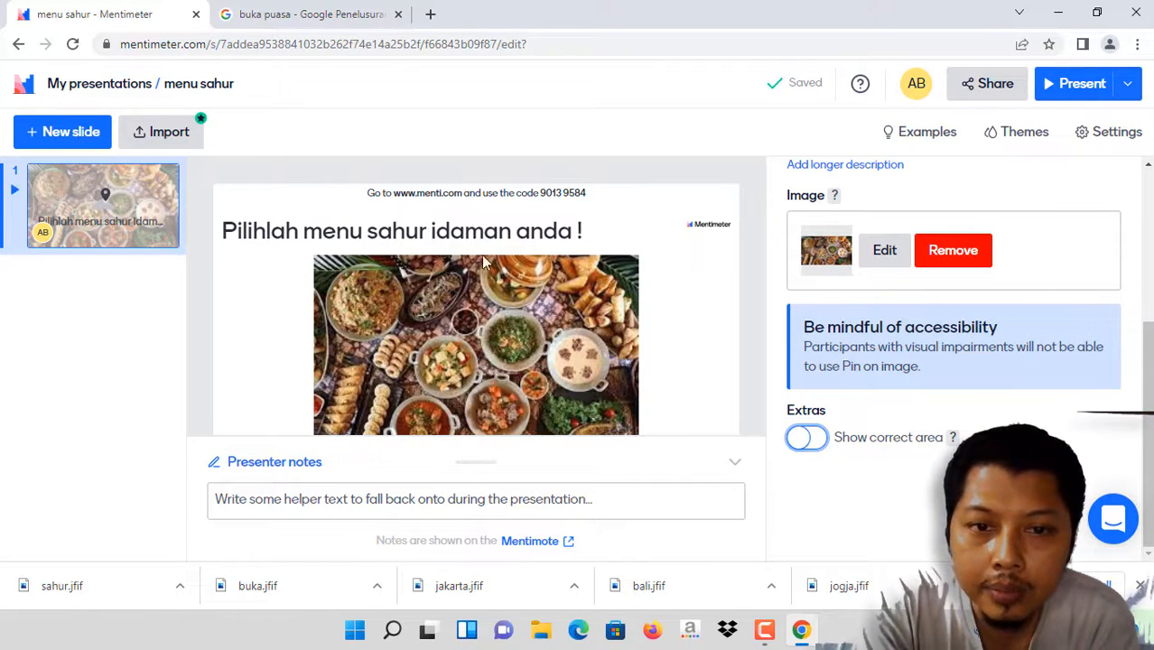
pyautogui.click(809, 438)
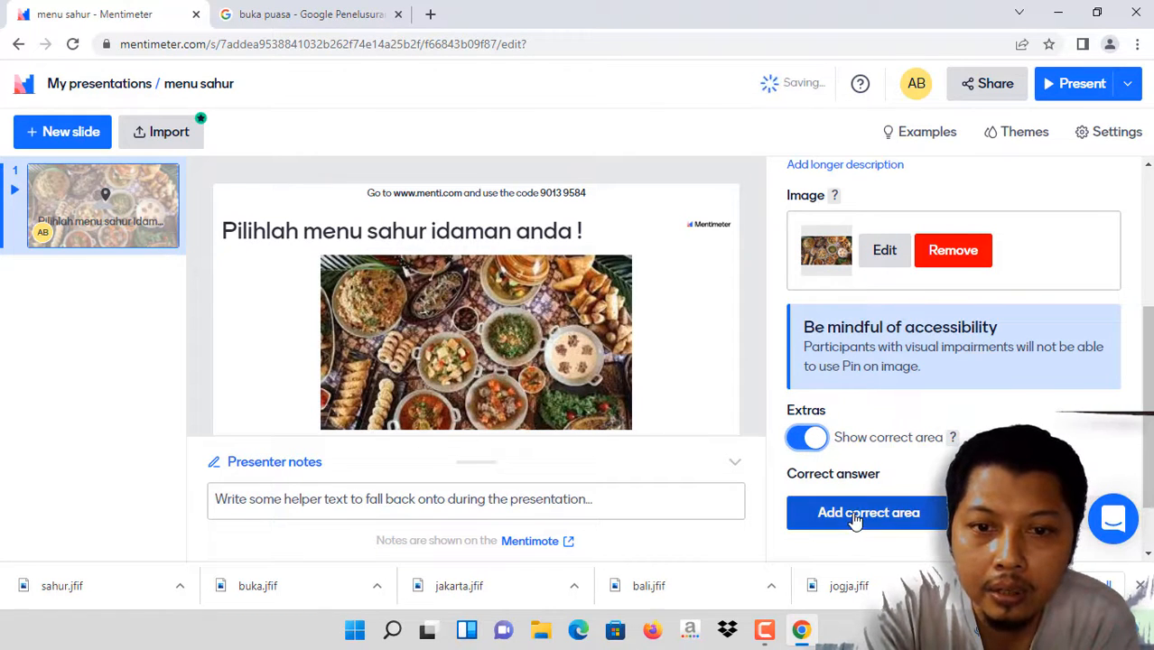
pyautogui.click(854, 519)
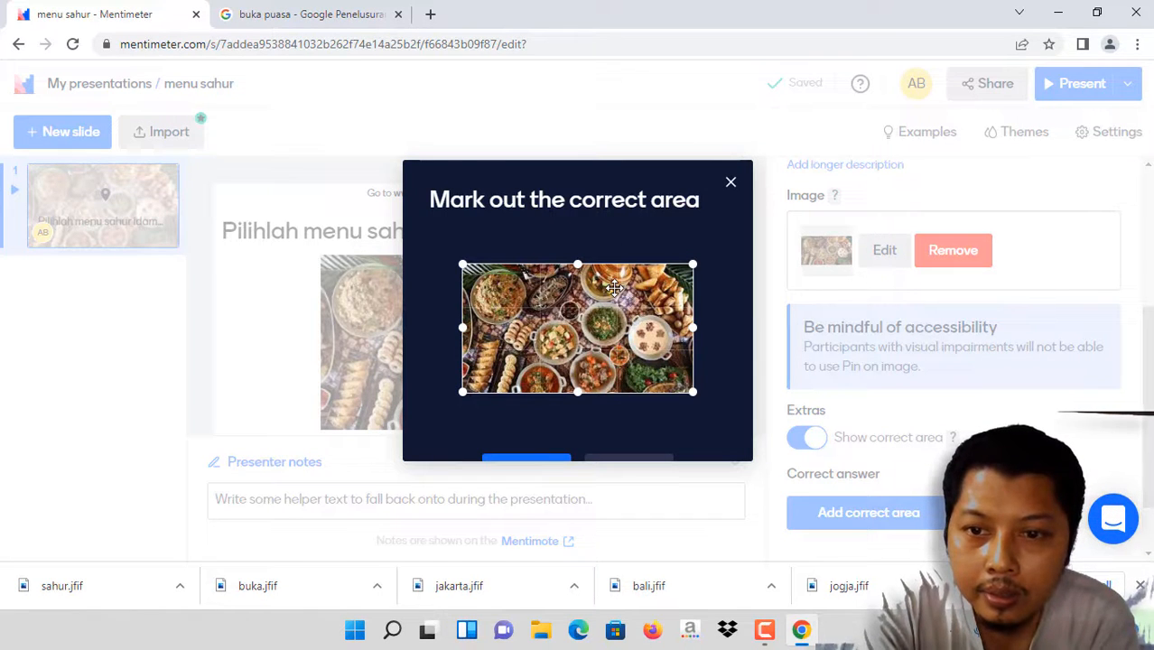
pyautogui.click(732, 184)
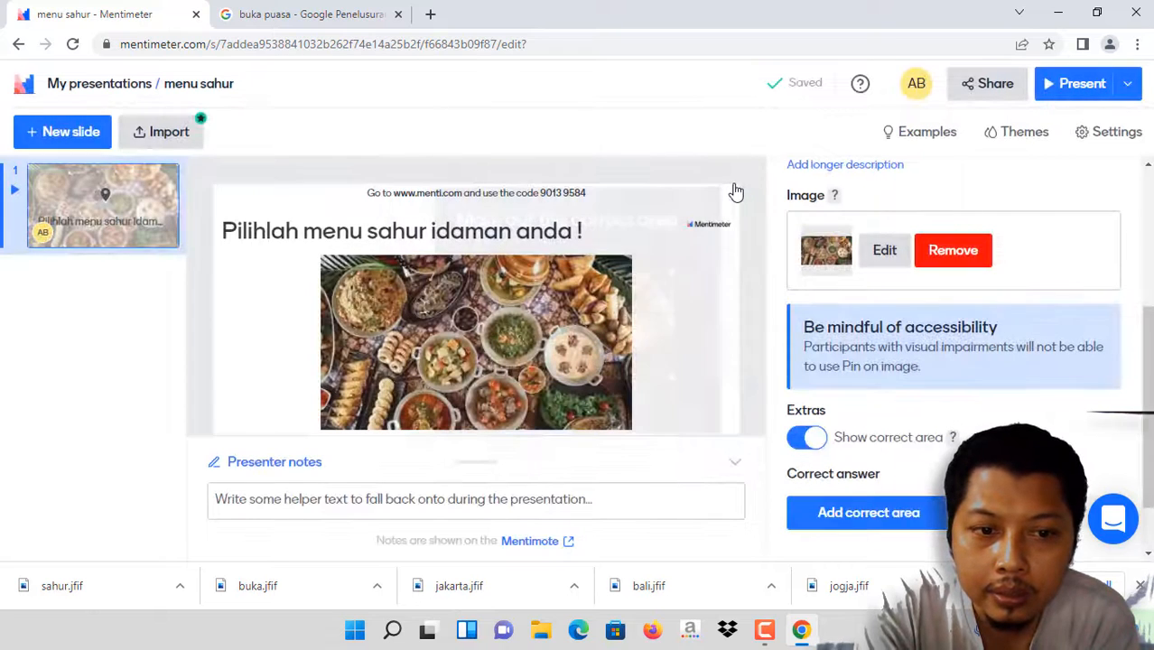
pyautogui.click(806, 437)
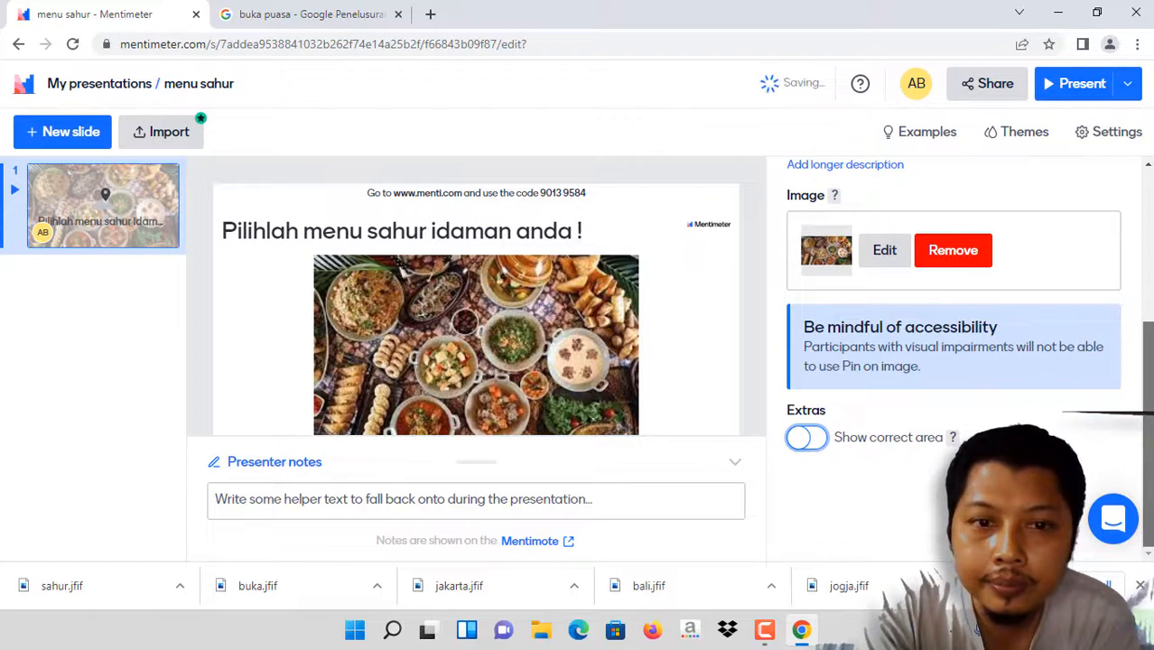
# - Present the menu sahur slide and copy the voting code shown above the question
pyautogui.scroll(3, 1142, 160)
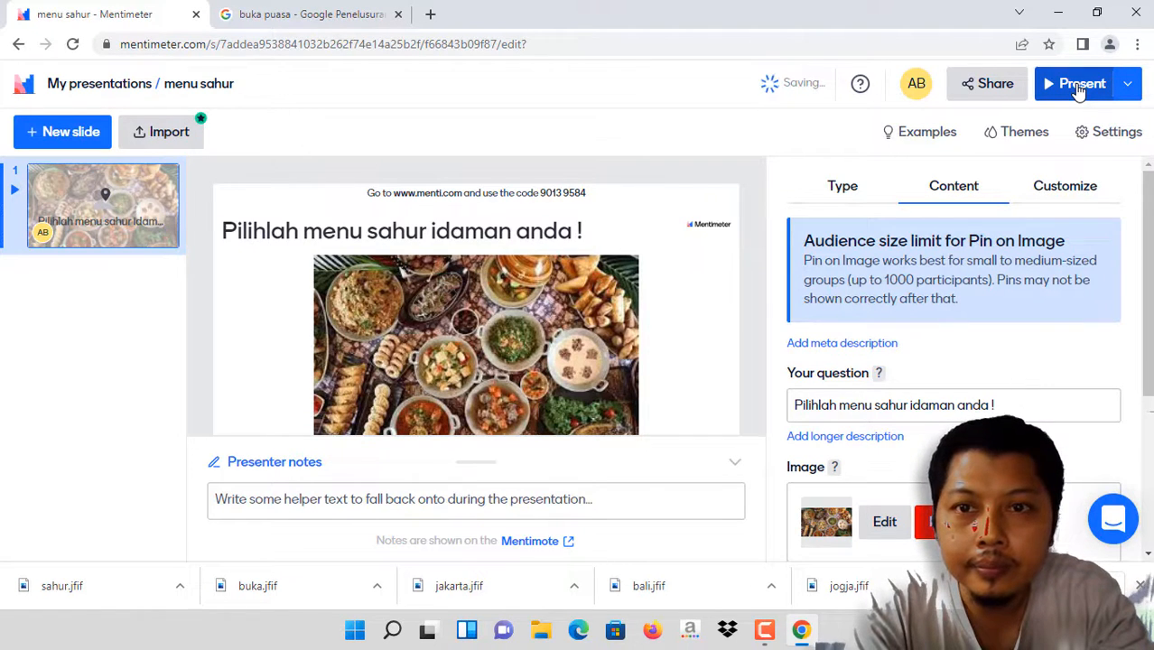
pyautogui.click(1079, 85)
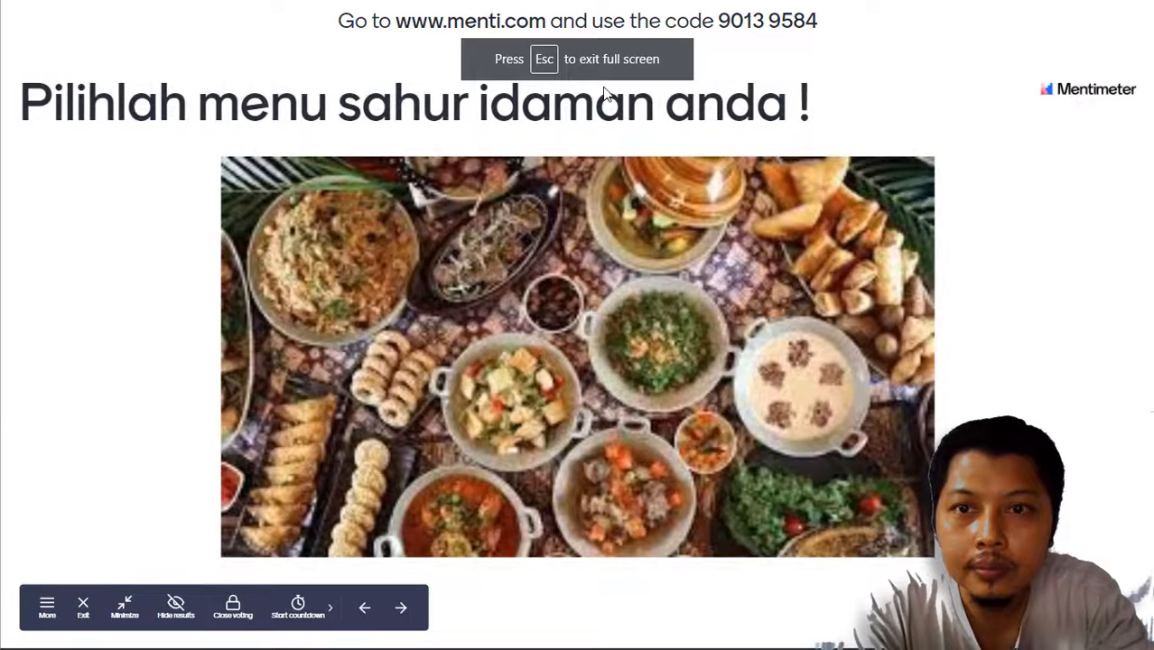
pyautogui.moveTo(735, 20)
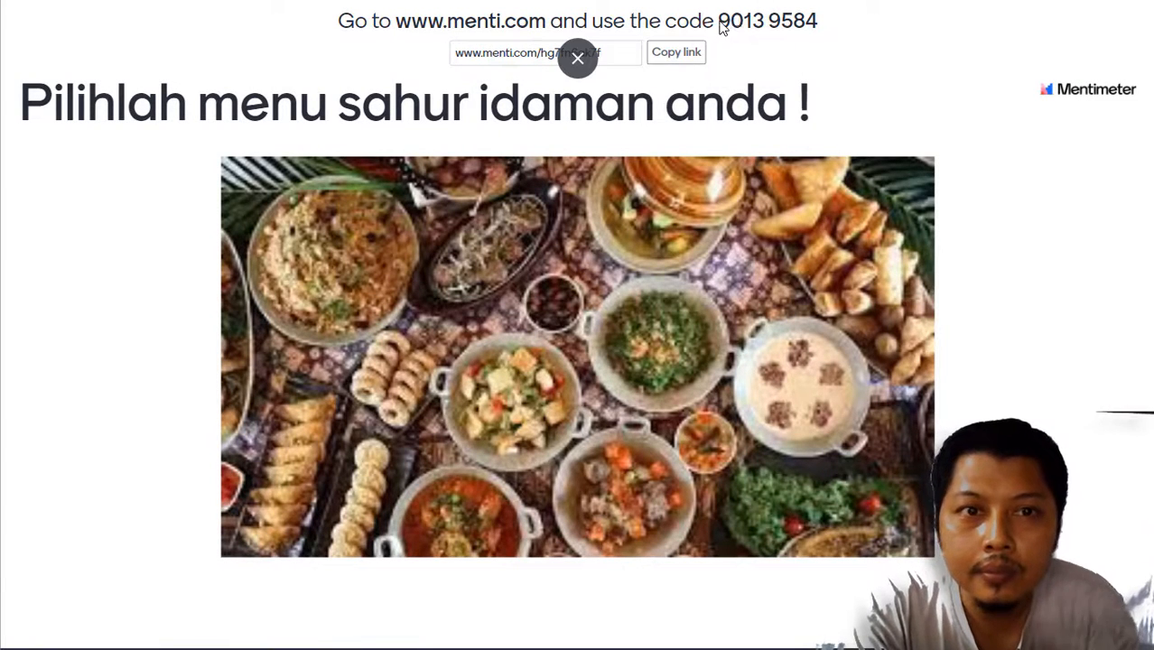
pyautogui.moveTo(718, 22); pyautogui.dragTo(848, 43)
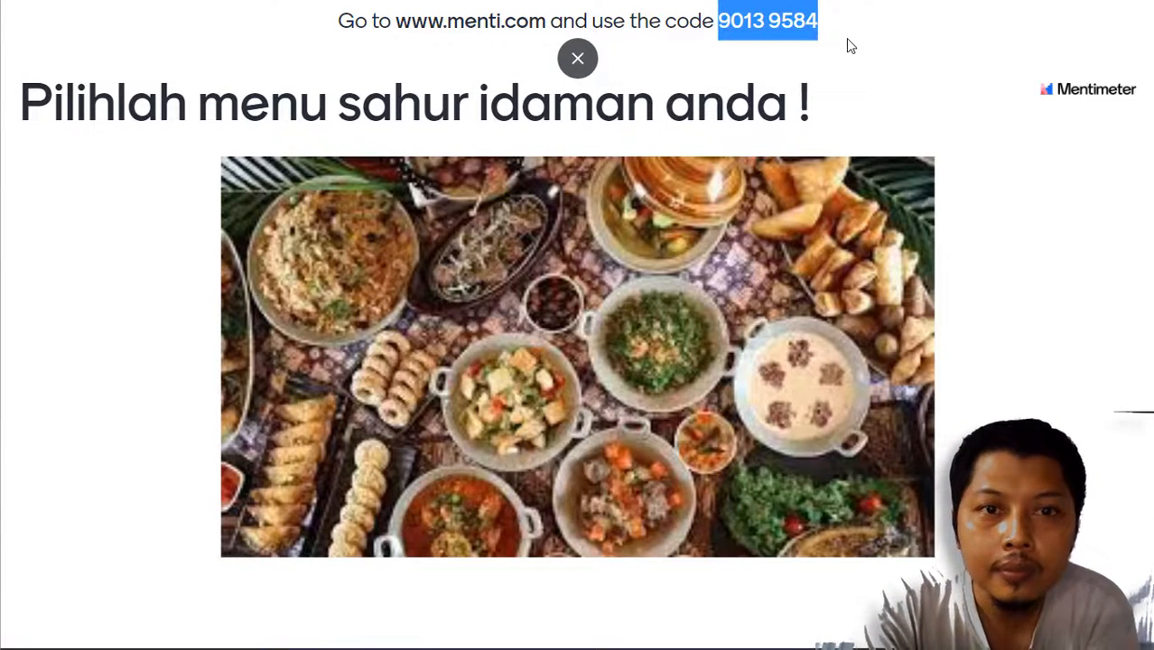
pyautogui.rightClick(792, 29)
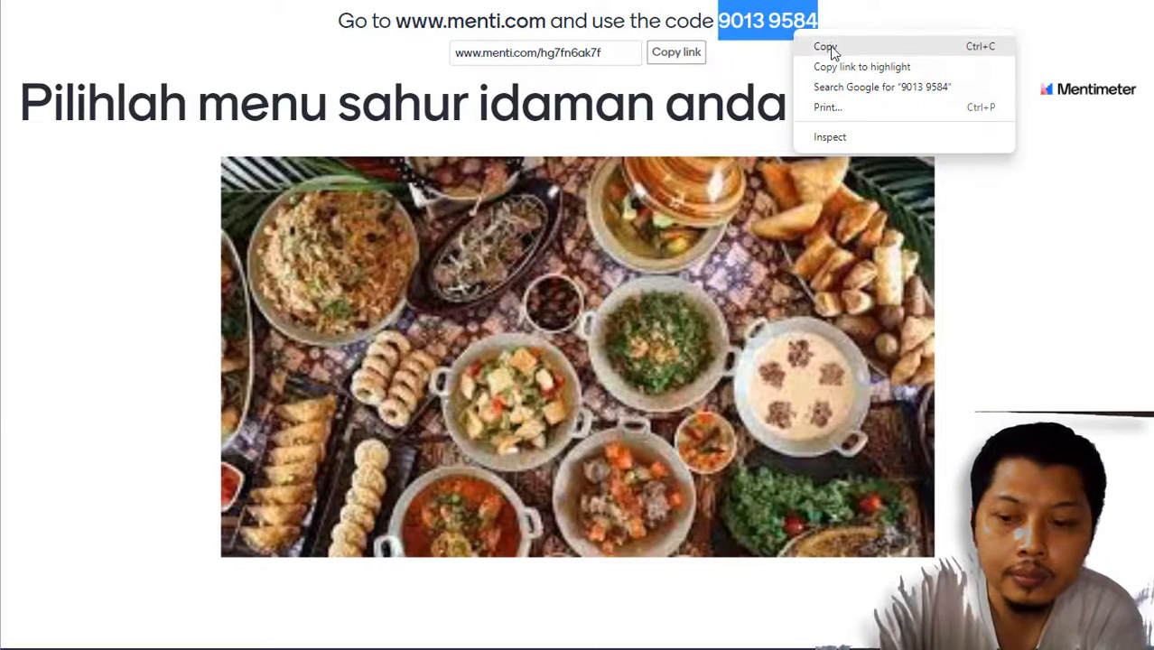
pyautogui.click(826, 47)
# - Leave full screen, open menti.com in a new browser tab and join the presentation with the copied voting code
pyautogui.press('Escape')
pyautogui.click(432, 12)
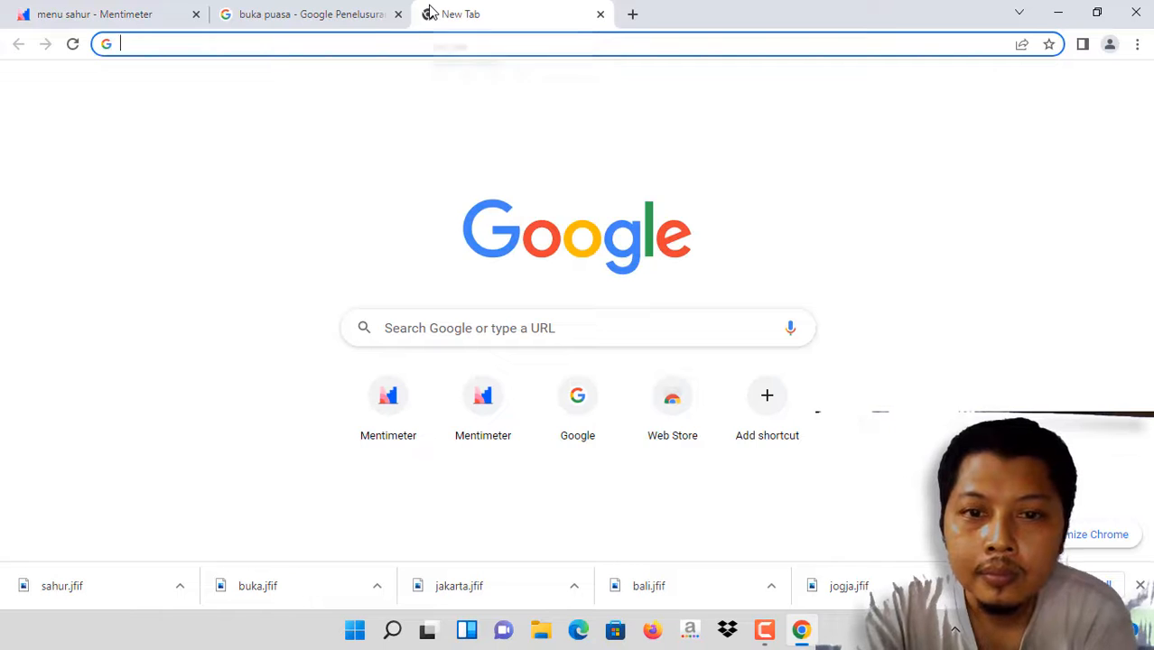
pyautogui.write('me')
pyautogui.press('Return')
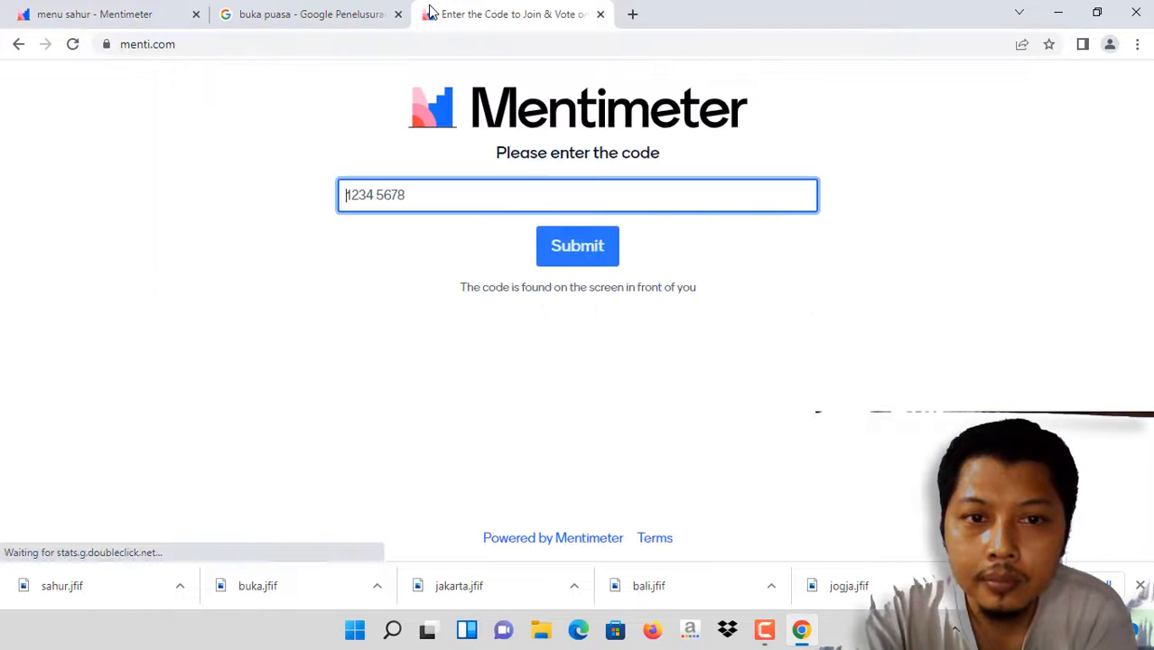
pyautogui.hotkey('ctrl', 'v')
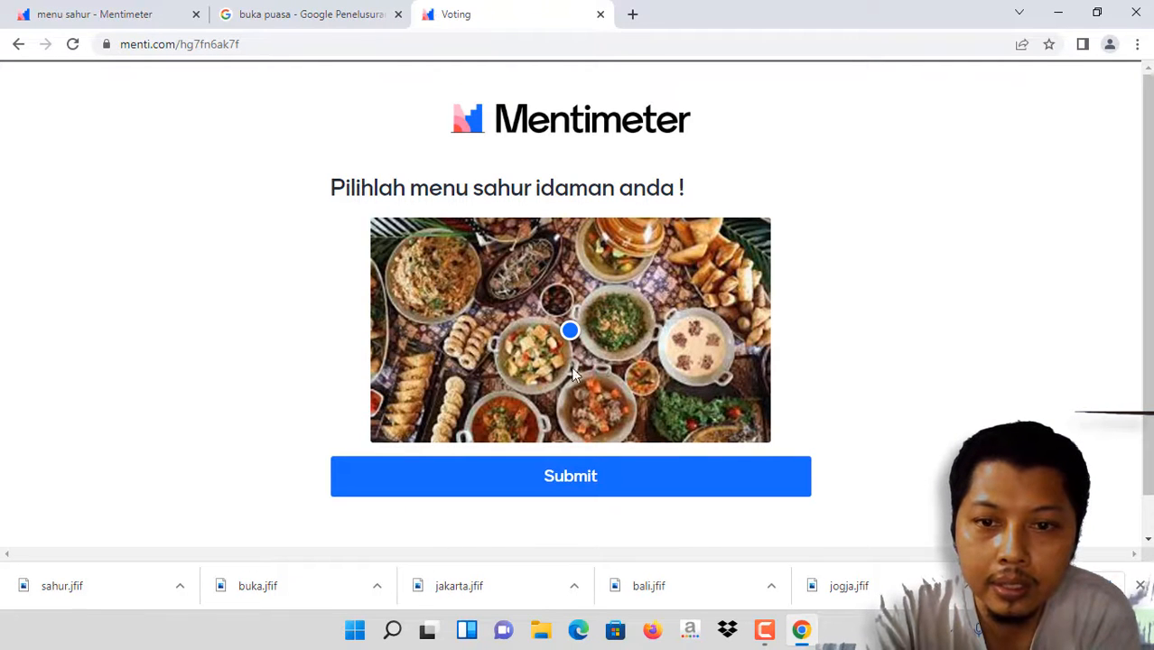
# - Try the pin on several dishes, place it on the large dish in the image's upper-left corner and submit the vote
pyautogui.click(536, 357)
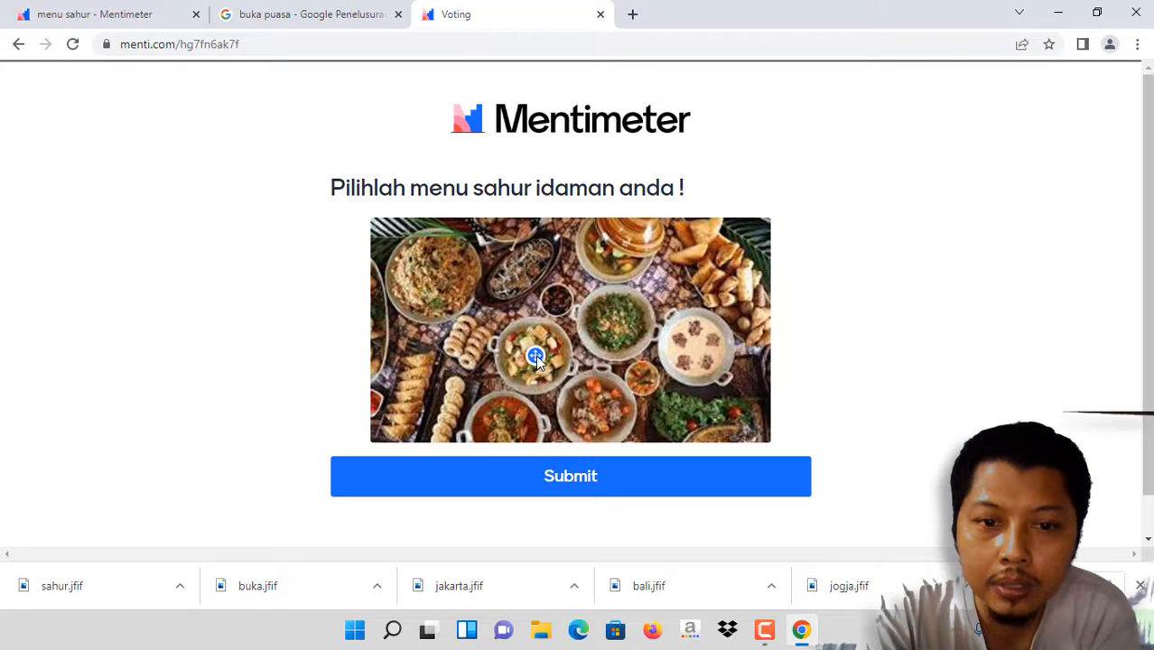
pyautogui.click(609, 321)
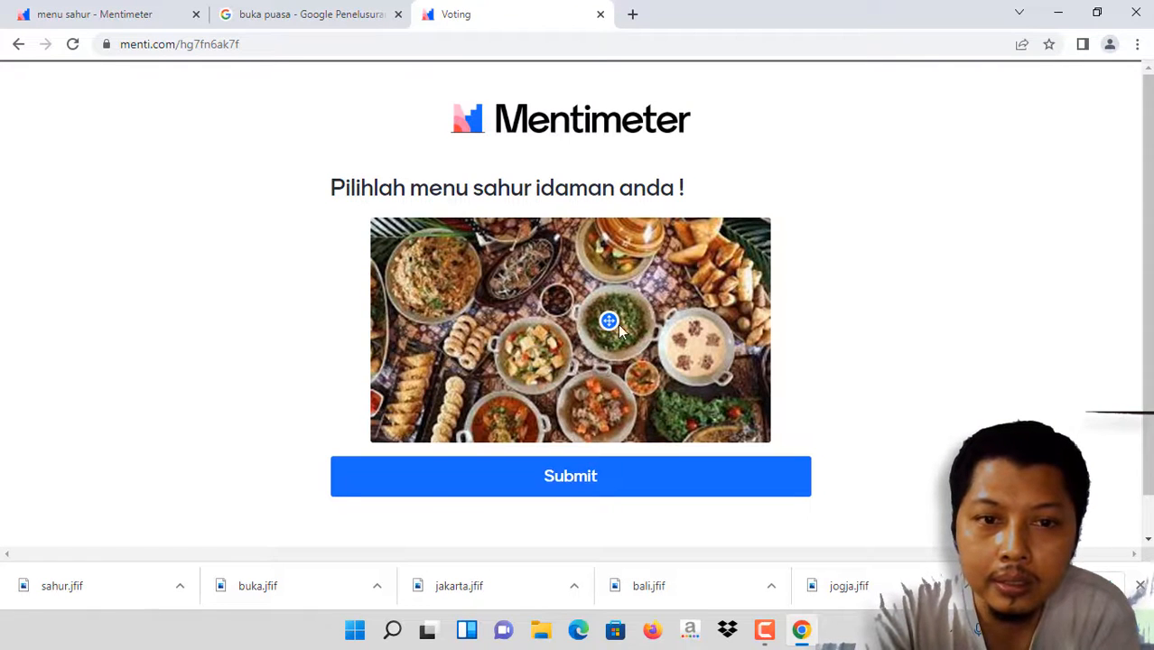
pyautogui.click(704, 345)
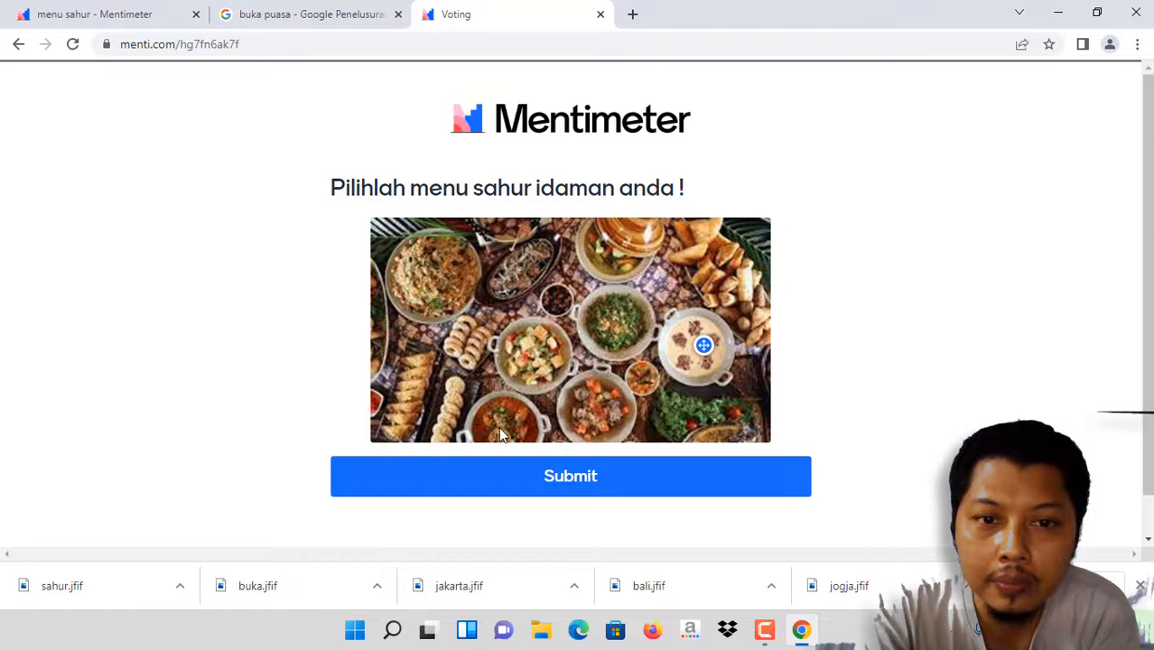
pyautogui.click(433, 283)
pyautogui.moveTo(433, 283)
pyautogui.mouseDown()
pyautogui.moveTo(486, 268)
pyautogui.moveTo(528, 282)
pyautogui.moveTo(447, 276)
pyautogui.mouseUp()
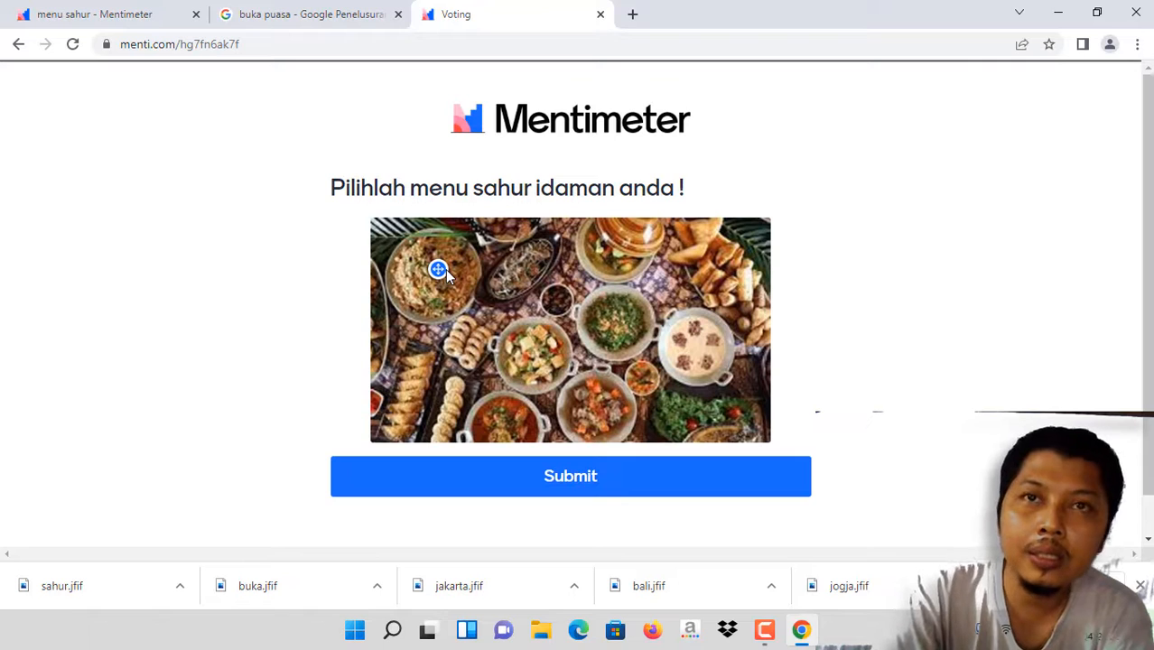
pyautogui.click(574, 484)
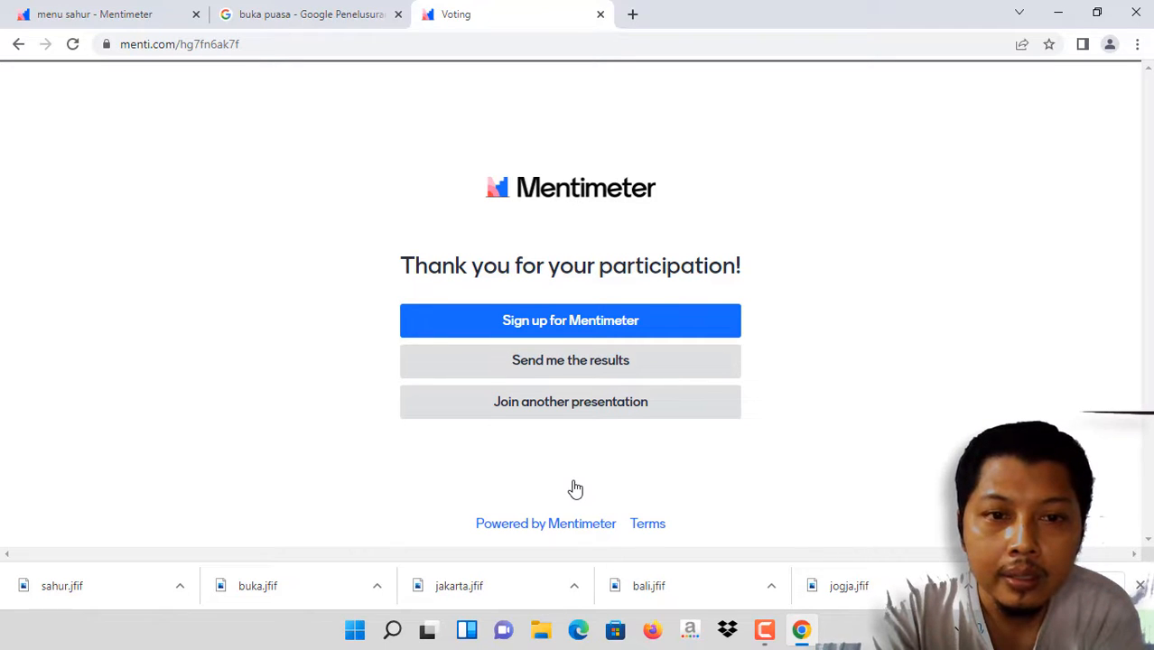
# - Check the submitted pin on the presented menu sahur slide and return to the slide editor
pyautogui.click(100, 22)
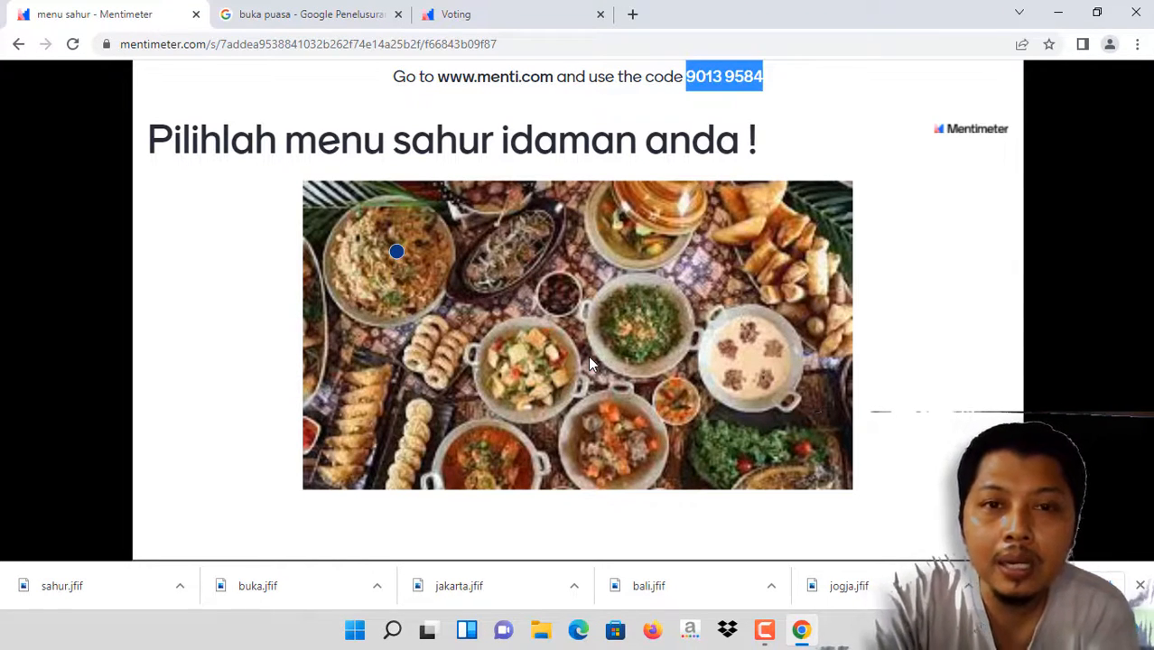
pyautogui.press('Escape')
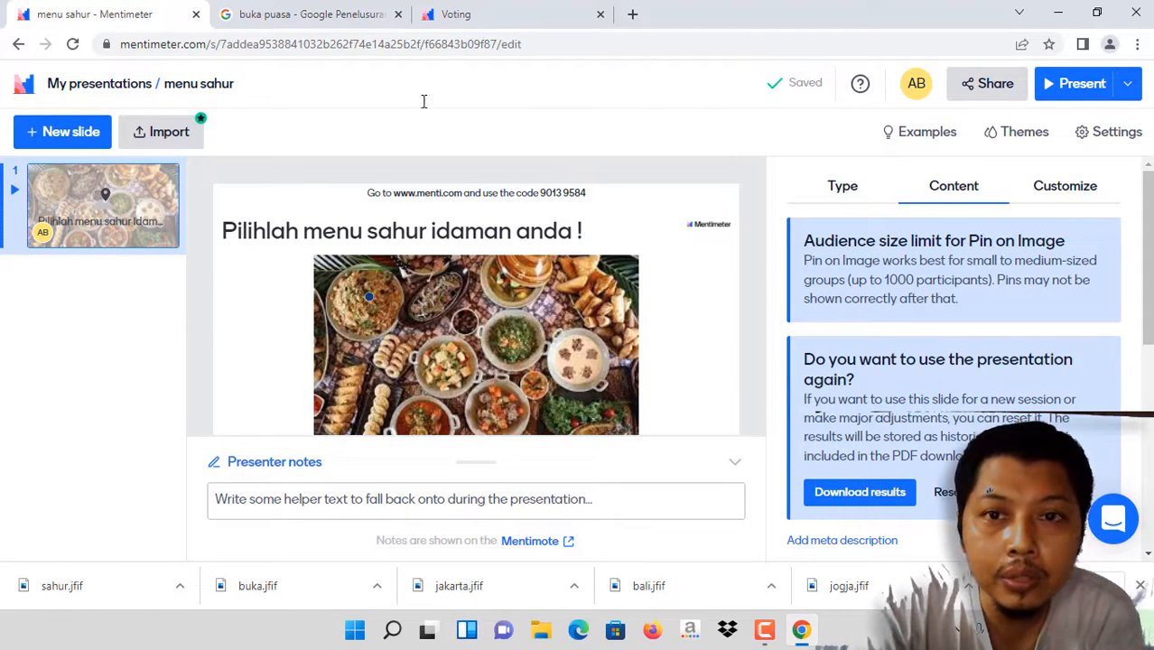
# - Return to the presentations overview and create a new presentation named "quiz"
pyautogui.click(128, 91)
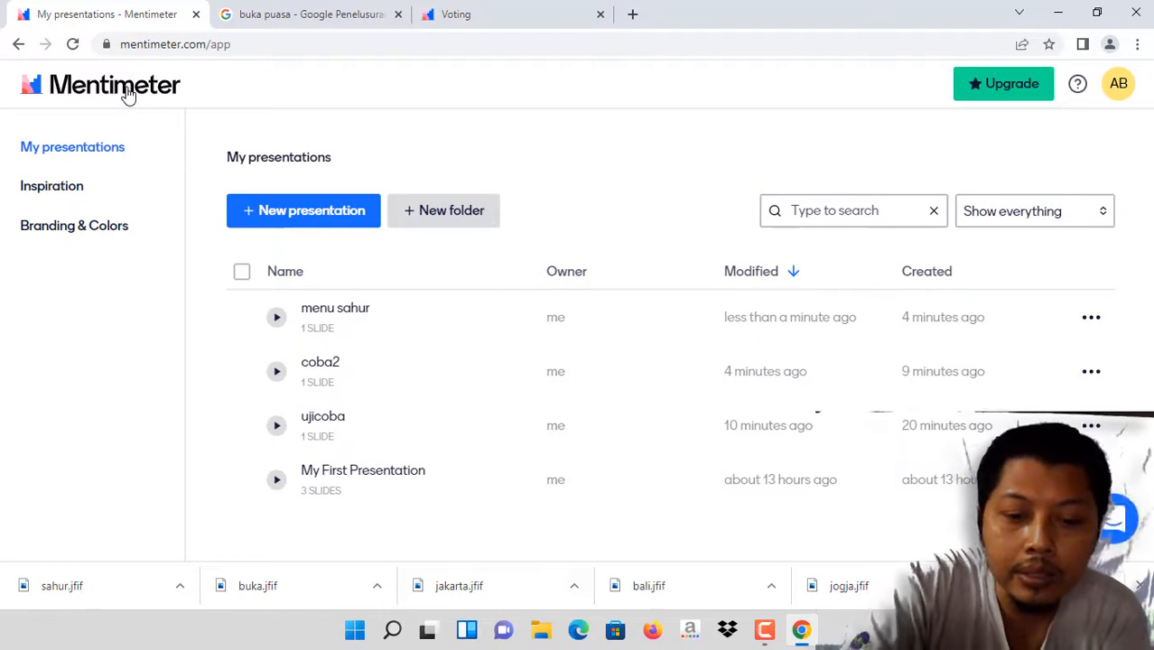
pyautogui.click(307, 210)
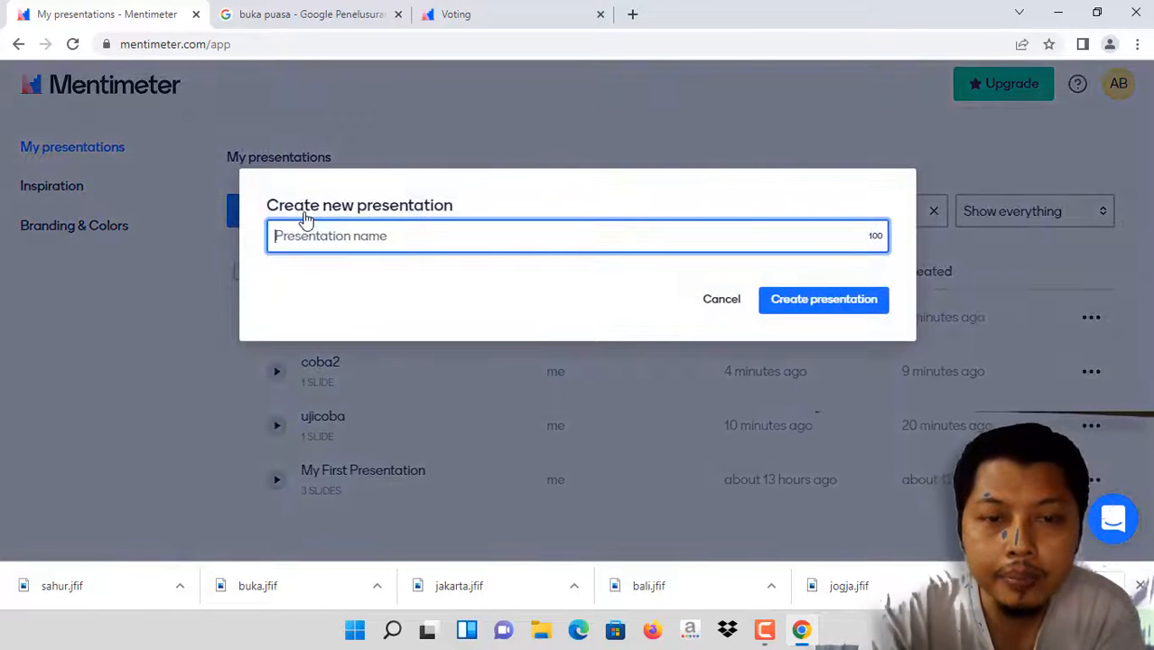
pyautogui.write('quiz')
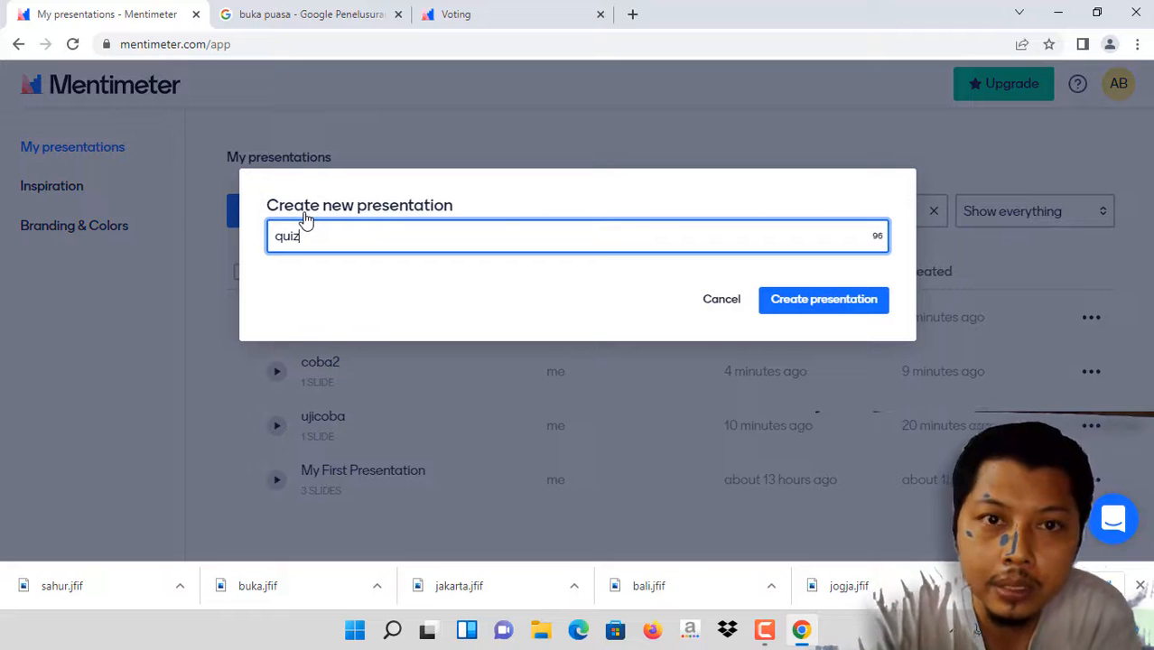
pyautogui.click(849, 301)
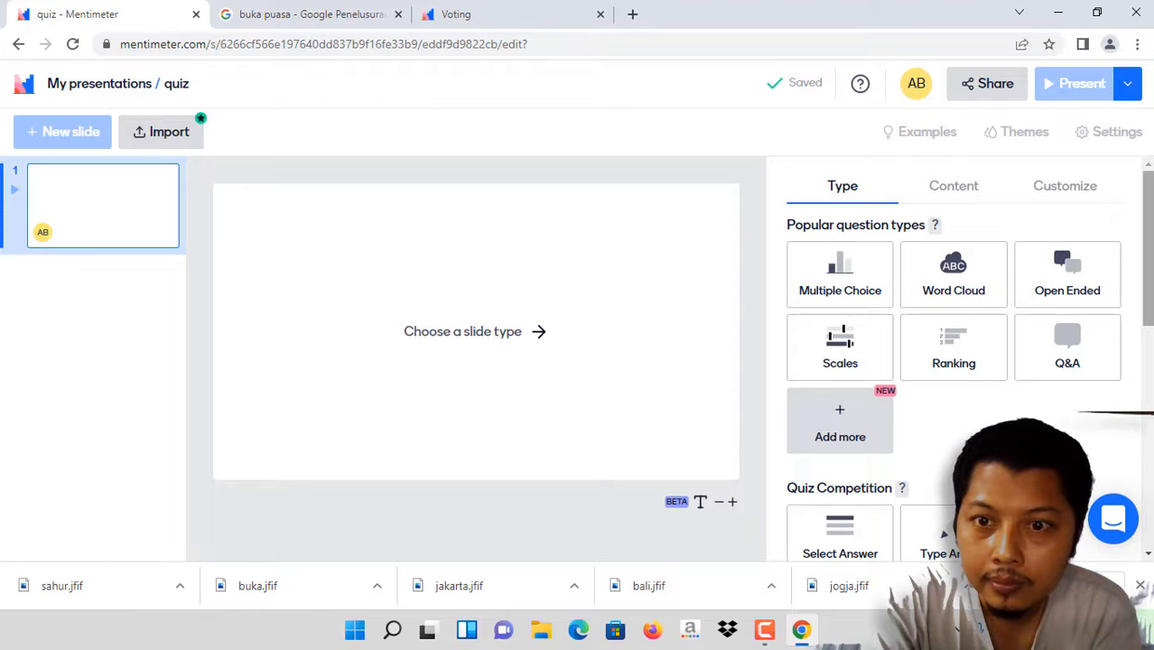
# - Make the first slide a Select Answer quiz competition slide
pyautogui.moveTo(1149, 257); pyautogui.dragTo(1149, 393)
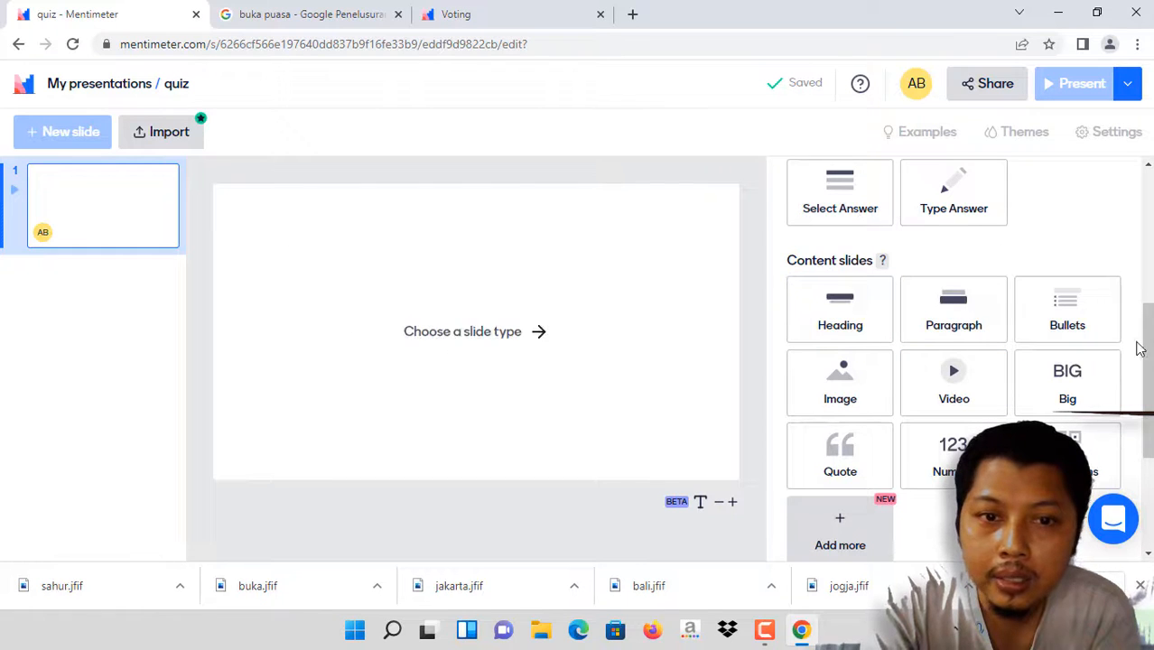
pyautogui.moveTo(1149, 361); pyautogui.dragTo(1149, 318)
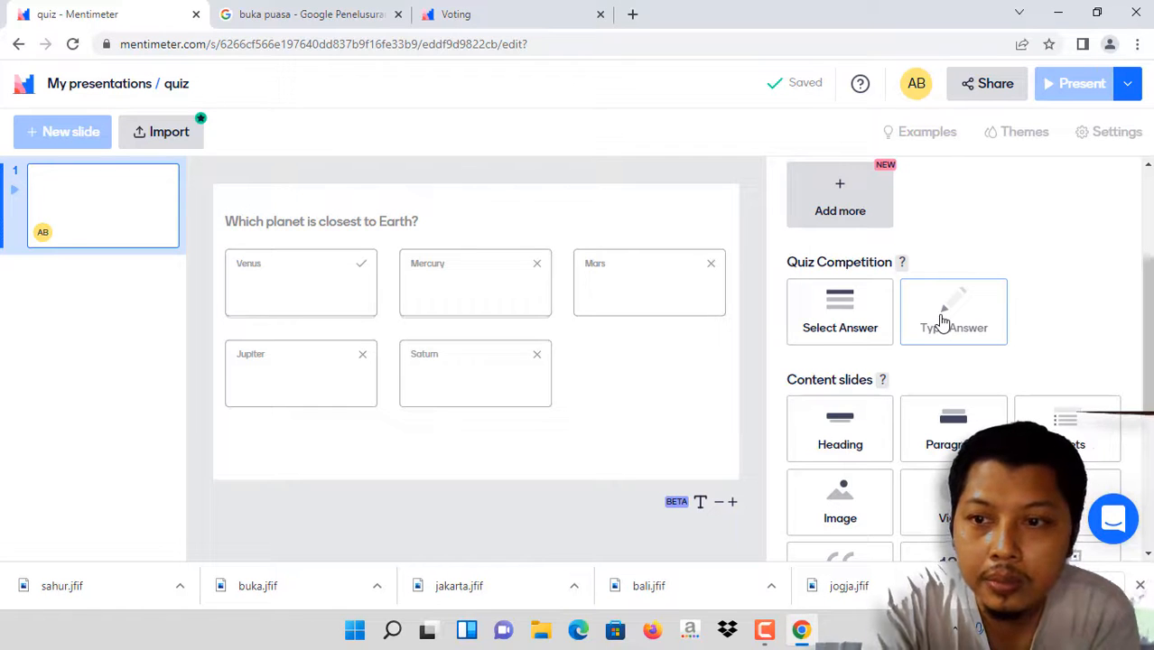
pyautogui.click(840, 311)
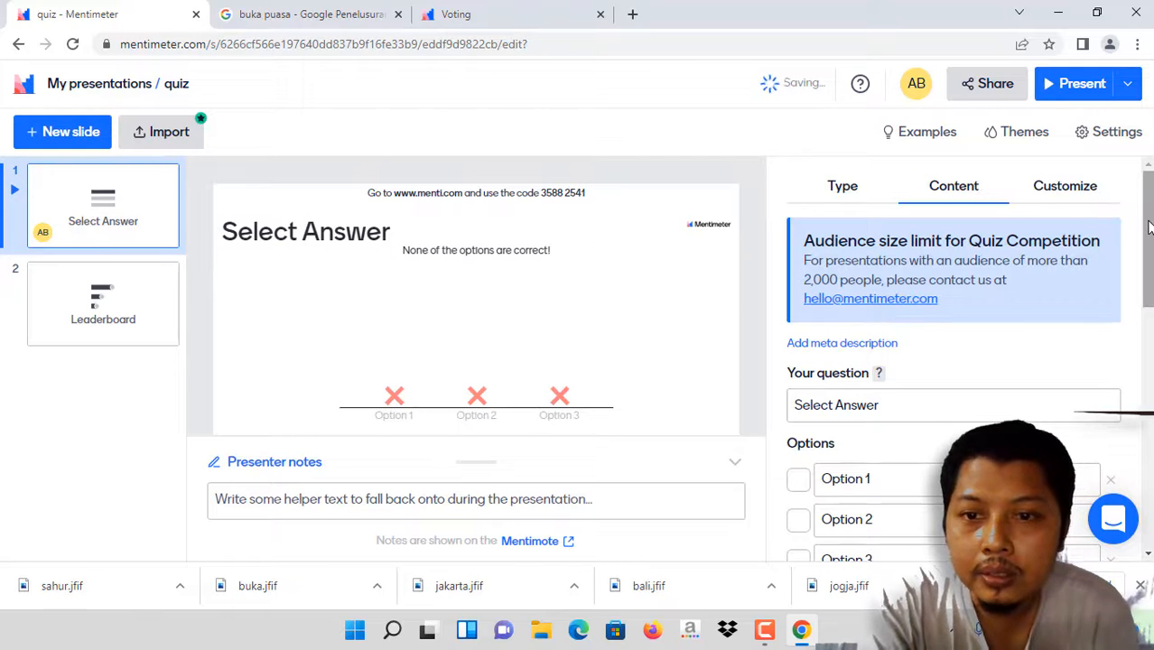
# - Enter "Siapakah Presiden pertama RI ?" as the question of the Select Answer slide
pyautogui.scroll(-3, 860, 325)
pyautogui.moveTo(1147, 319); pyautogui.dragTo(1148, 288)
pyautogui.click(932, 245)
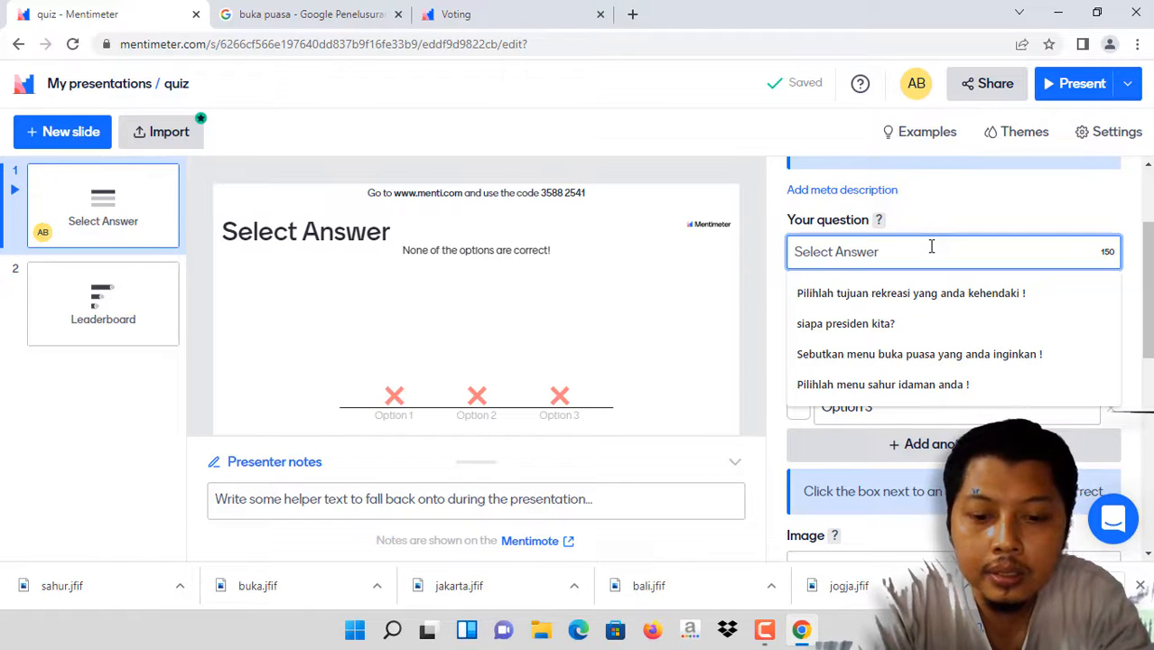
pyautogui.write('Sia')
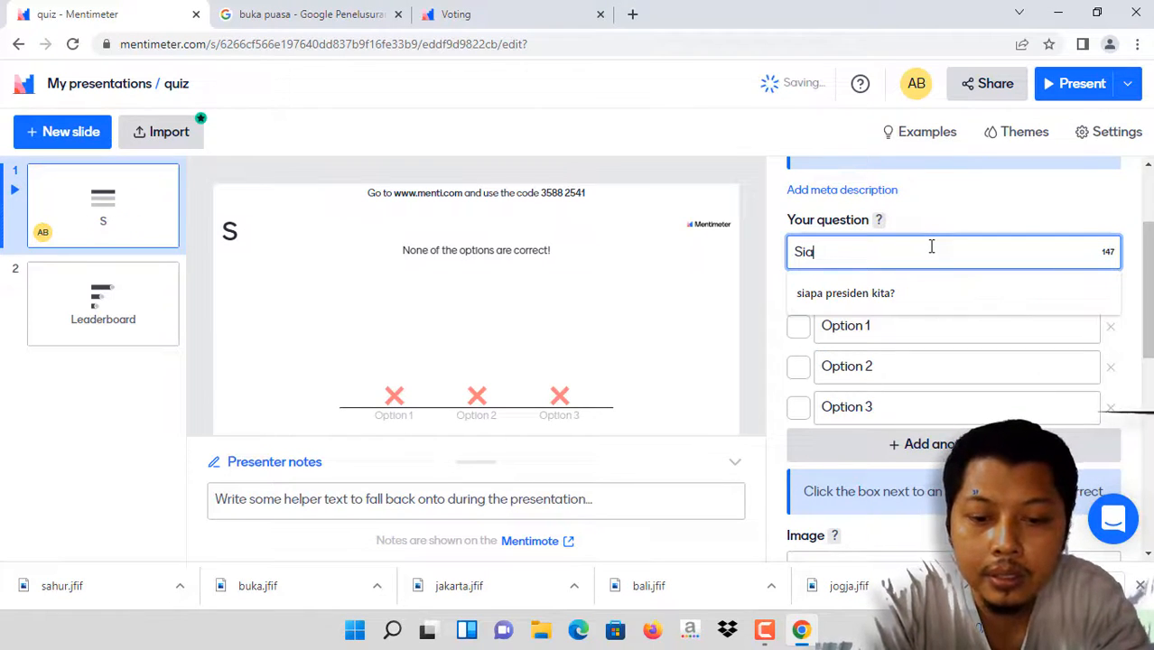
pyautogui.write('pakah Pre')
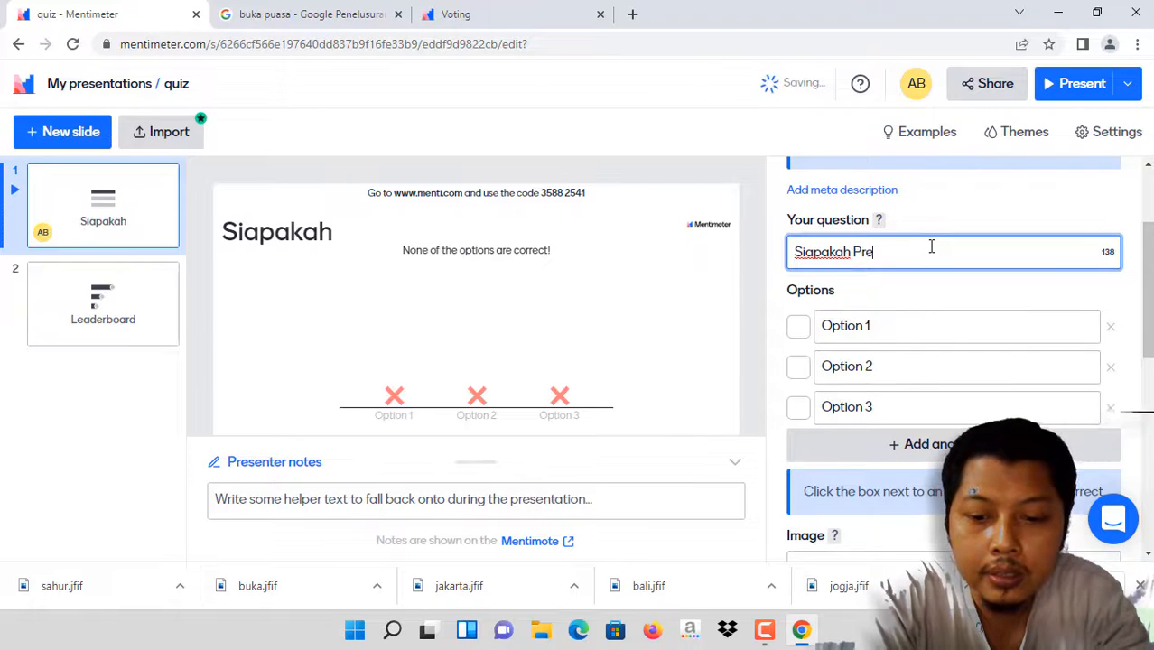
pyautogui.write('siden')
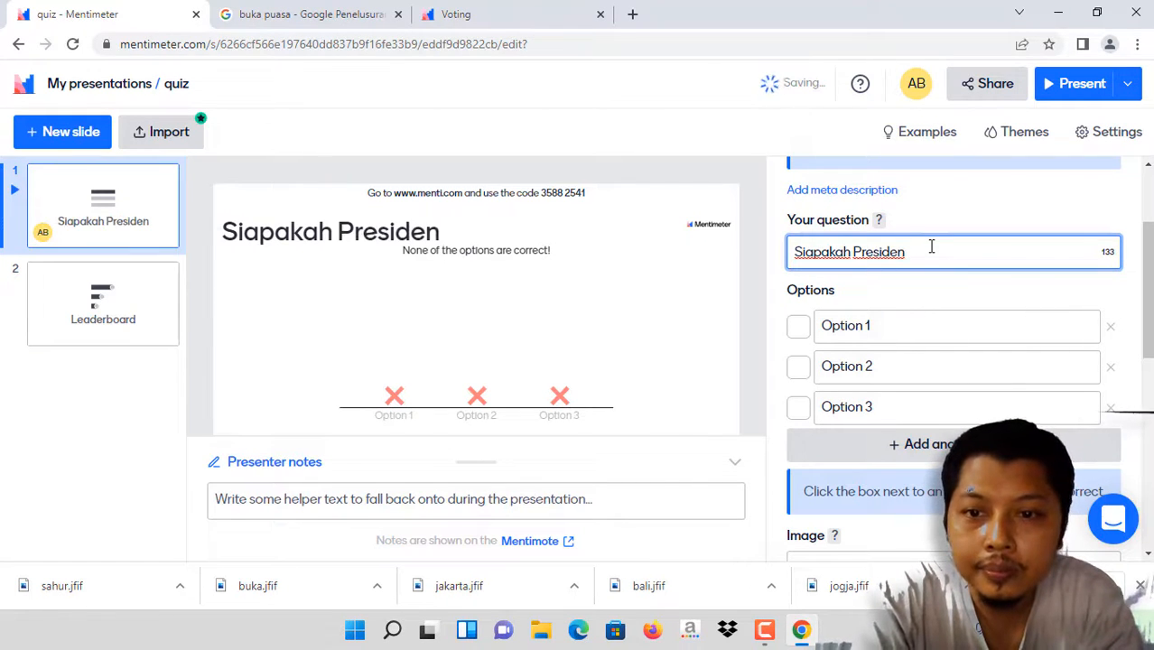
pyautogui.write(' pertama R')
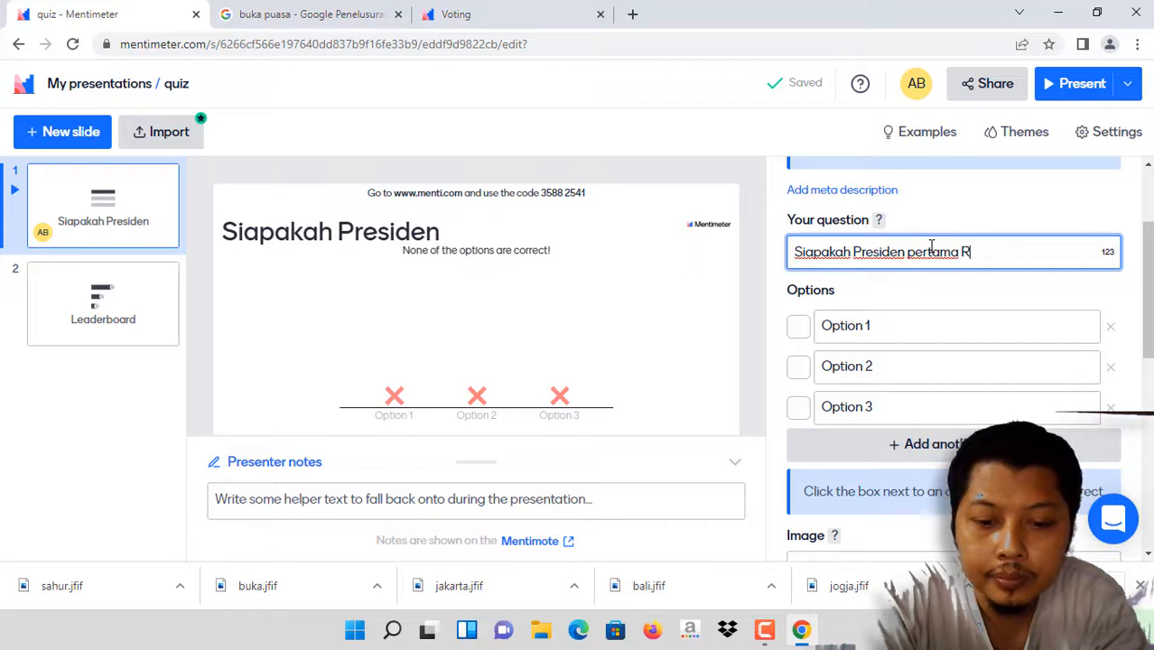
pyautogui.write('I ?')
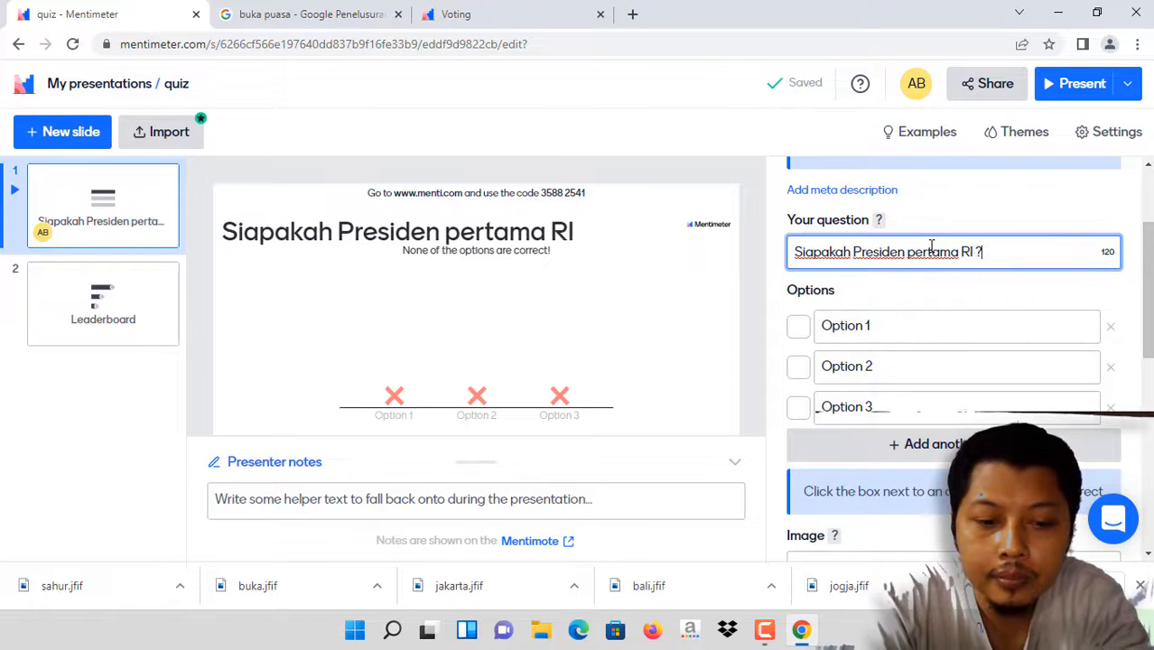
# - Name the first answer option "Ir. Soekarno"
pyautogui.click(933, 321)
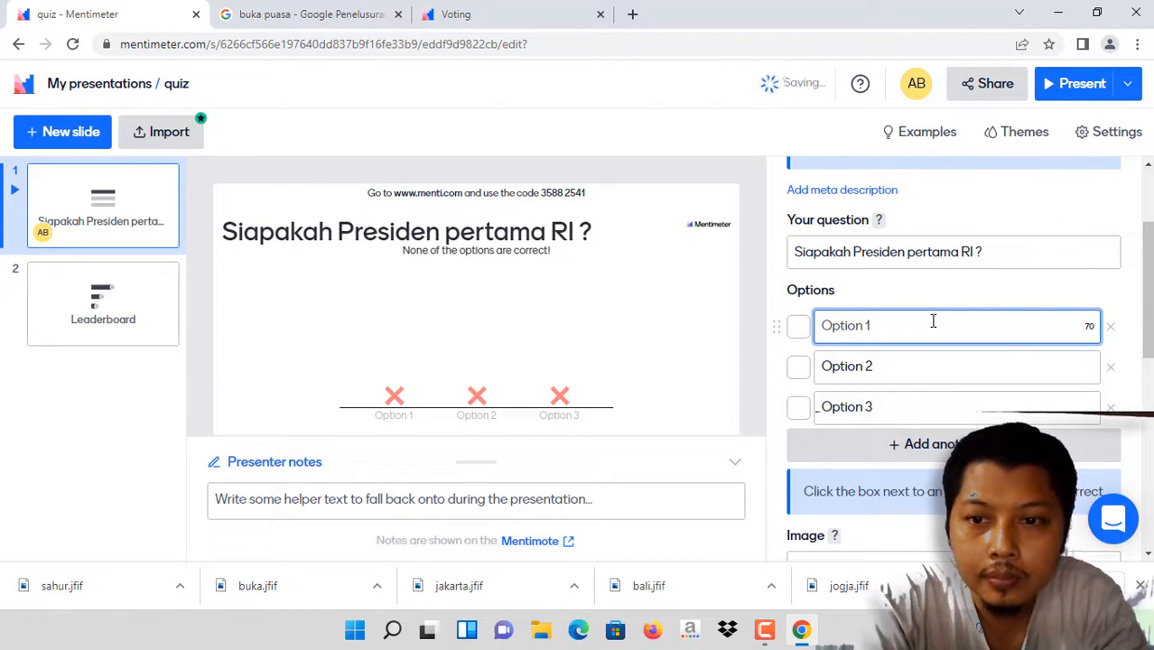
pyautogui.write('Ir. SOekarno')
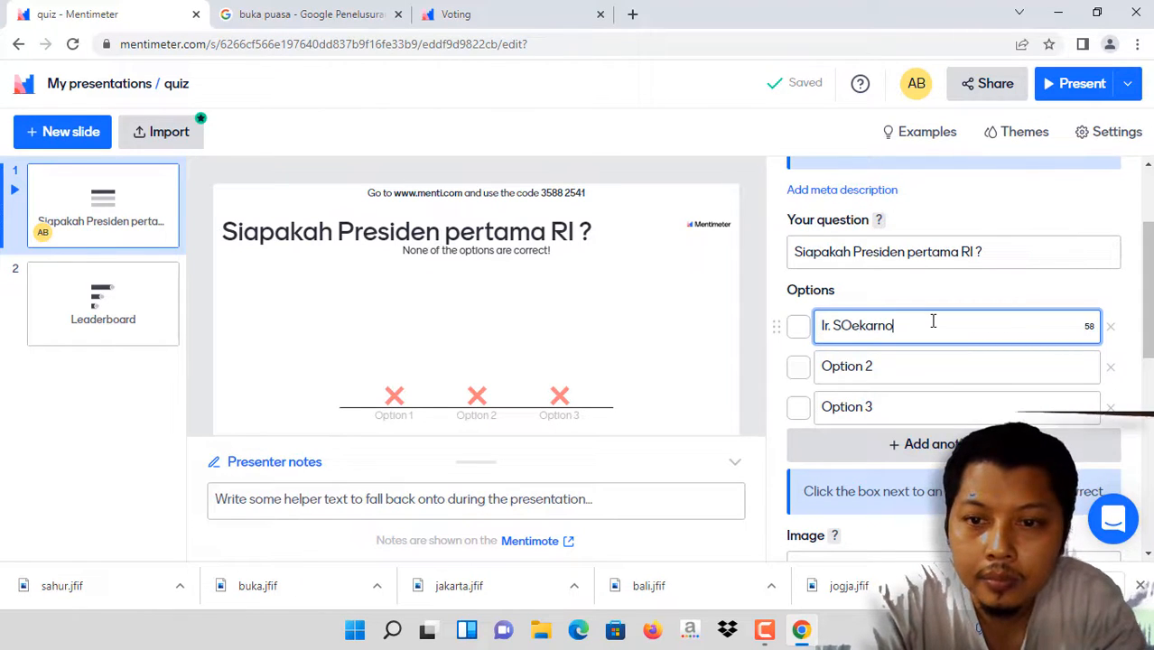
pyautogui.press('Tab')
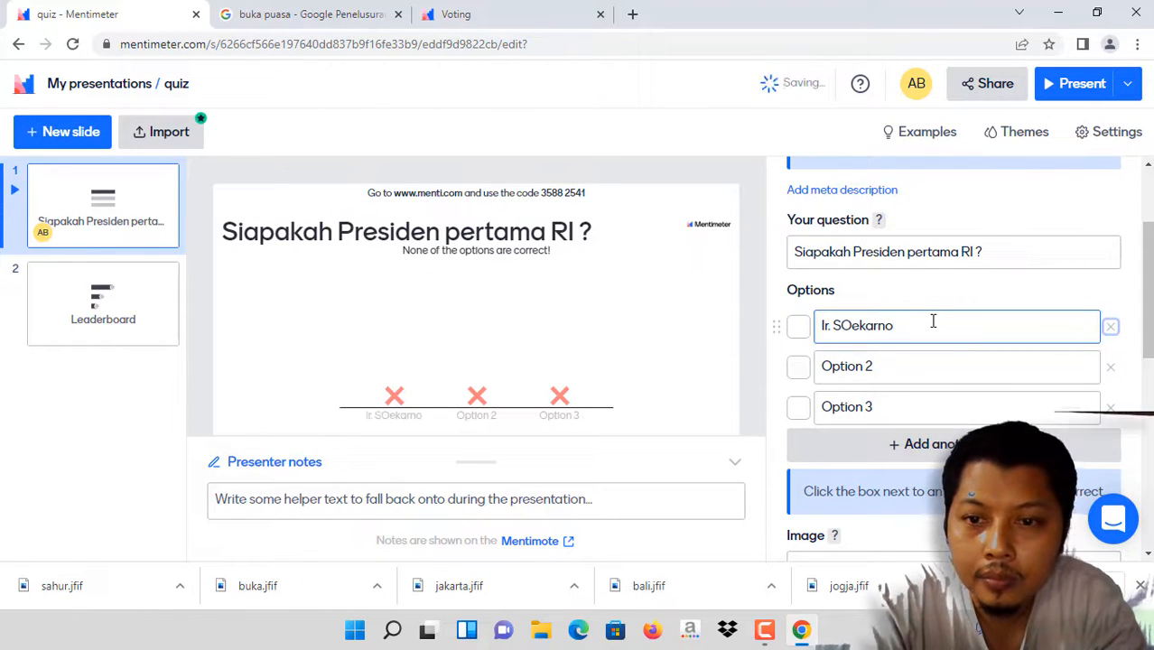
pyautogui.click(841, 326)
pyautogui.moveTo(842, 326); pyautogui.dragTo(852, 326)
pyautogui.write('o')
pyautogui.press('Tab')
# - Name the second and third options "Soeharto" and "Adam Malik", and mark "Ir. Soekarno" as the correct answer
pyautogui.click(869, 365)
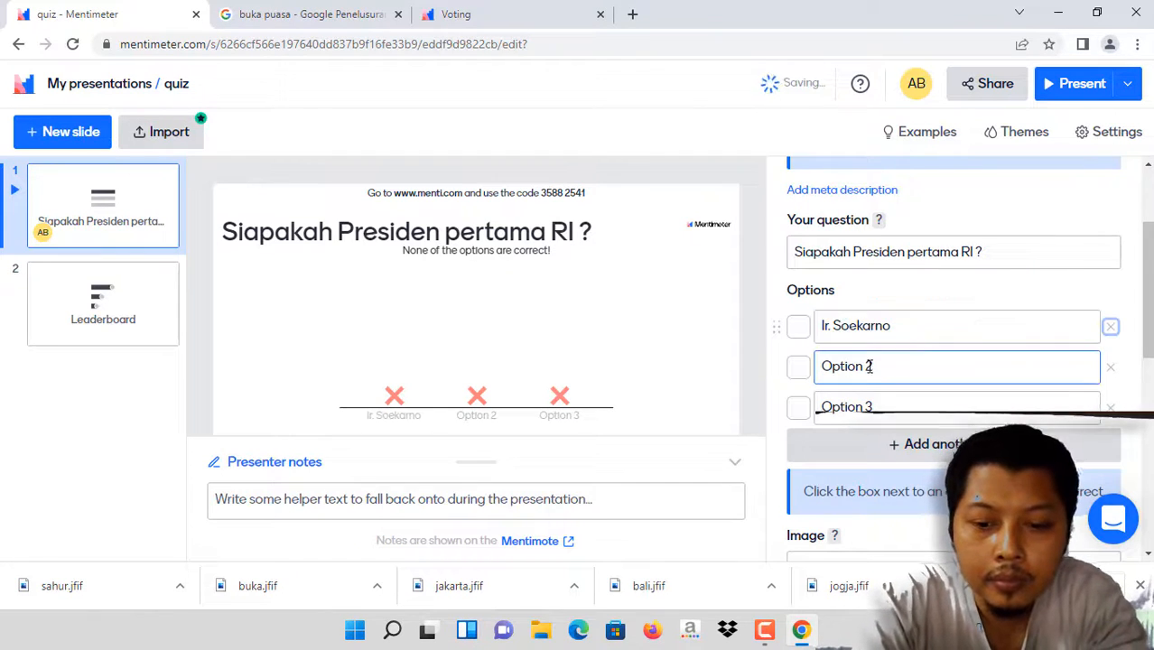
pyautogui.click(869, 361)
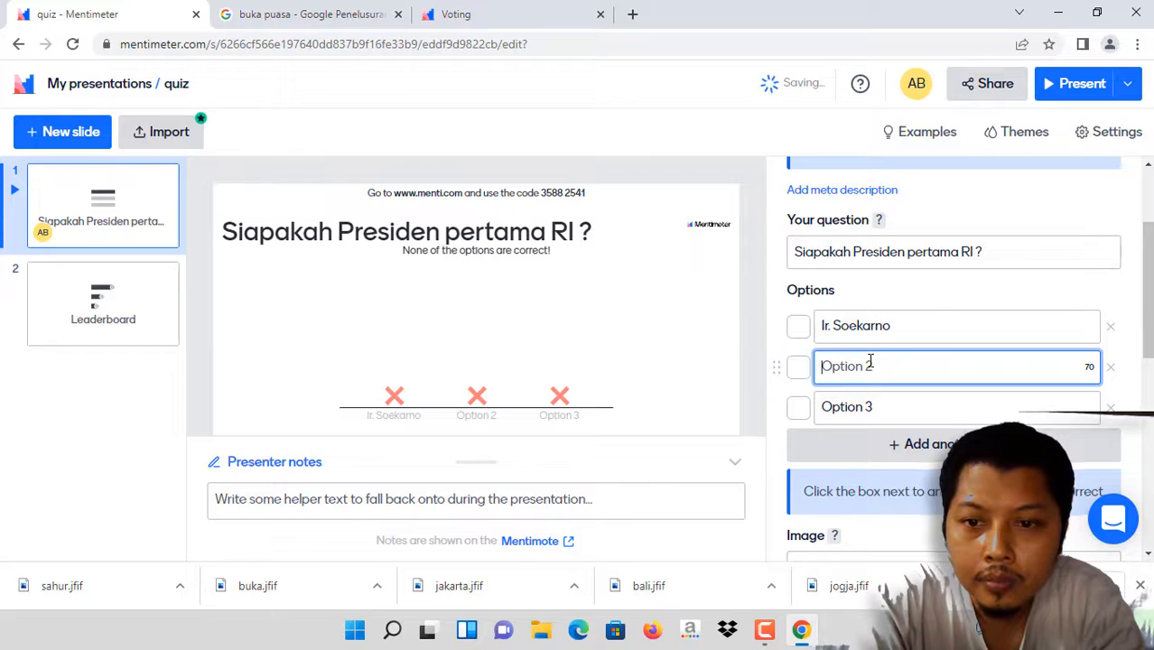
pyautogui.write('So')
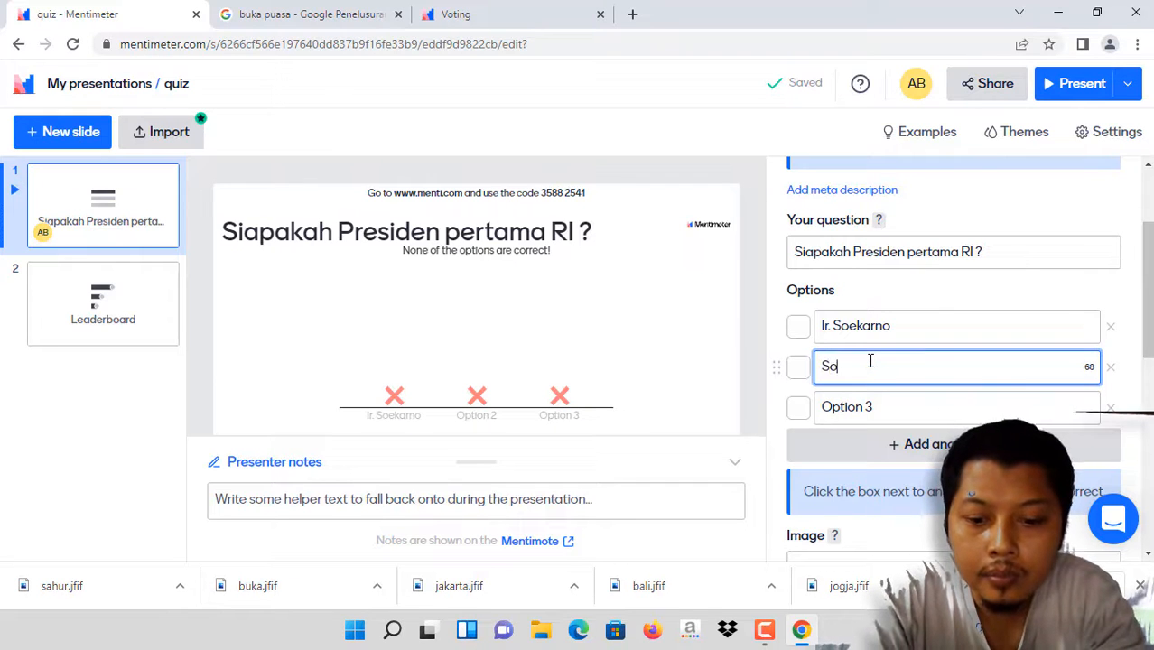
pyautogui.write('eharto')
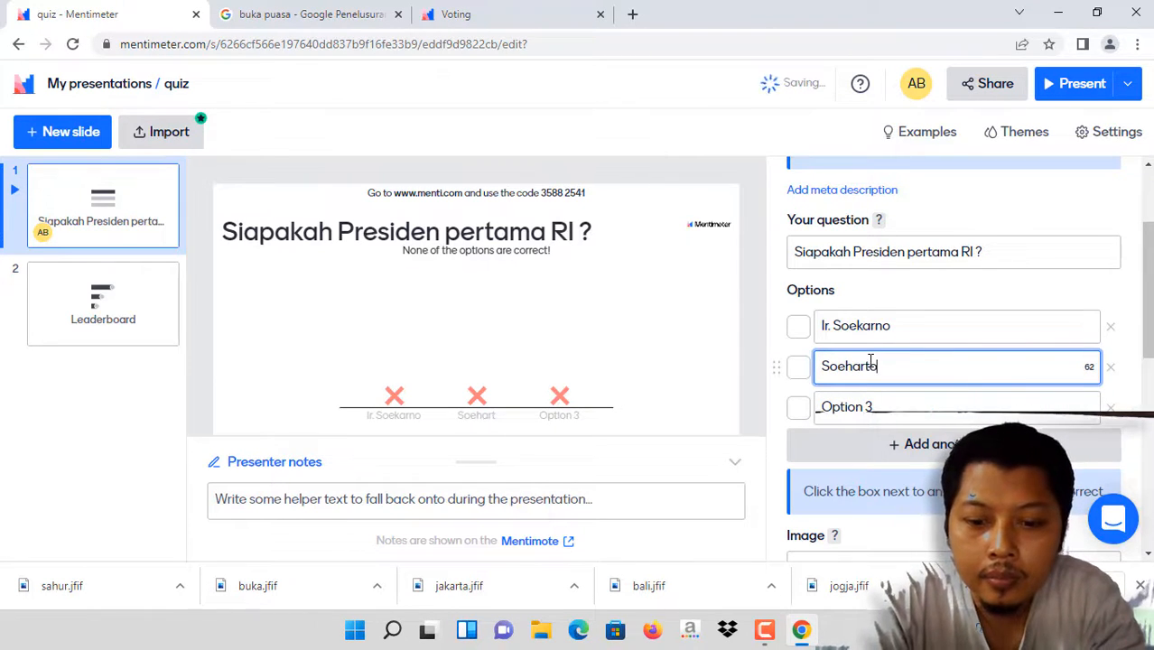
pyautogui.click(859, 409)
pyautogui.write('AdamAM')
pyautogui.press('BackSpace')
pyautogui.press('BackSpace')
pyautogui.write('Malik')
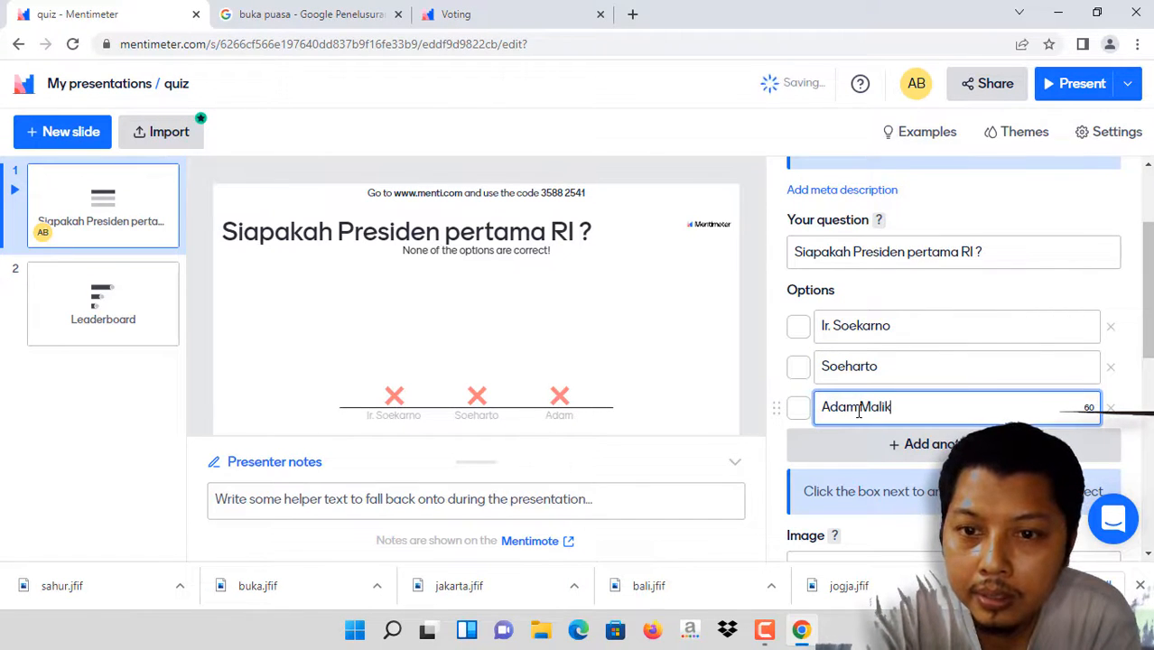
pyautogui.click(798, 329)
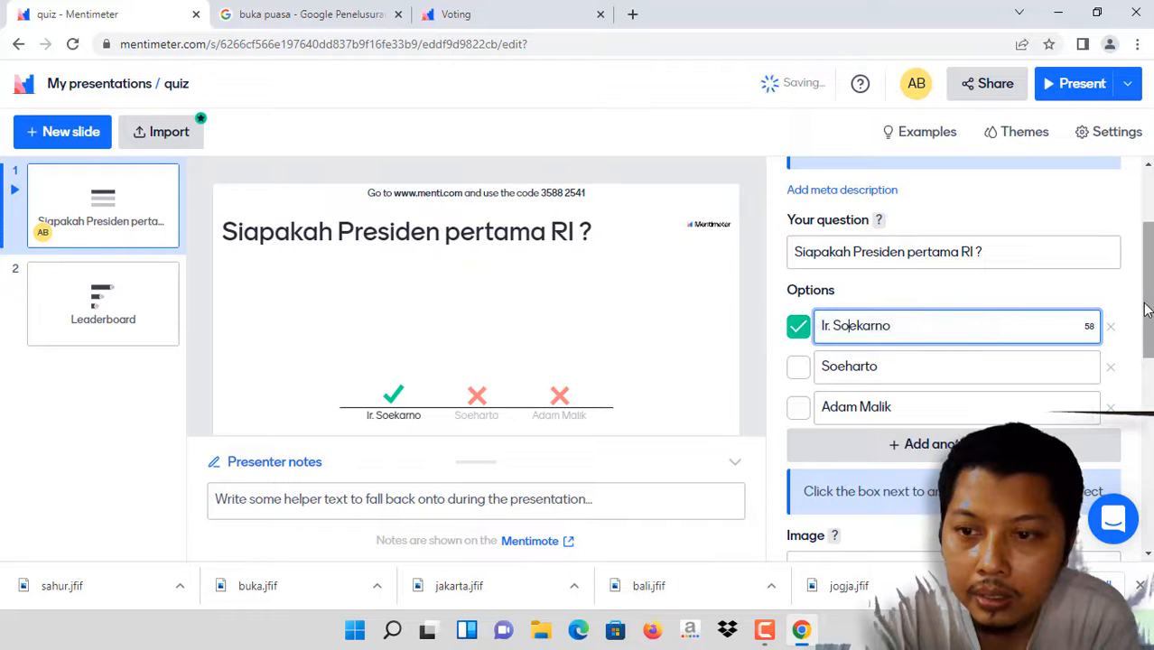
# - Set the seconds to answer for the Select Answer question to 10
pyautogui.scroll(-2, 832, 195)
pyautogui.scroll(-1, 833, 195)
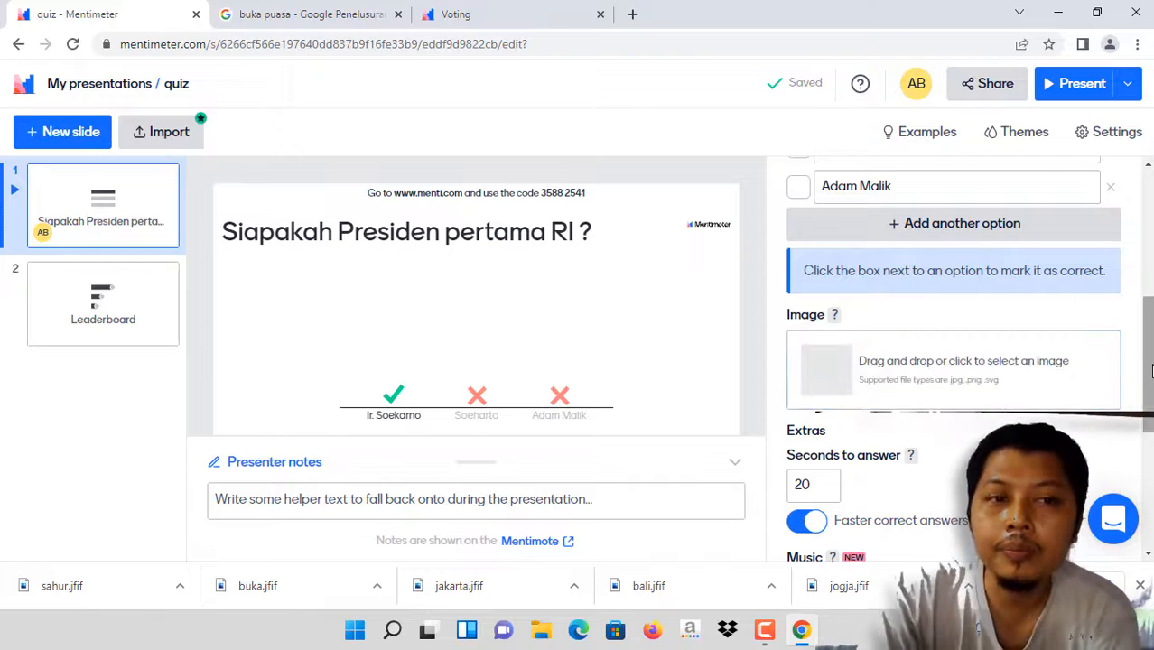
pyautogui.moveTo(1148, 370); pyautogui.dragTo(1148, 430)
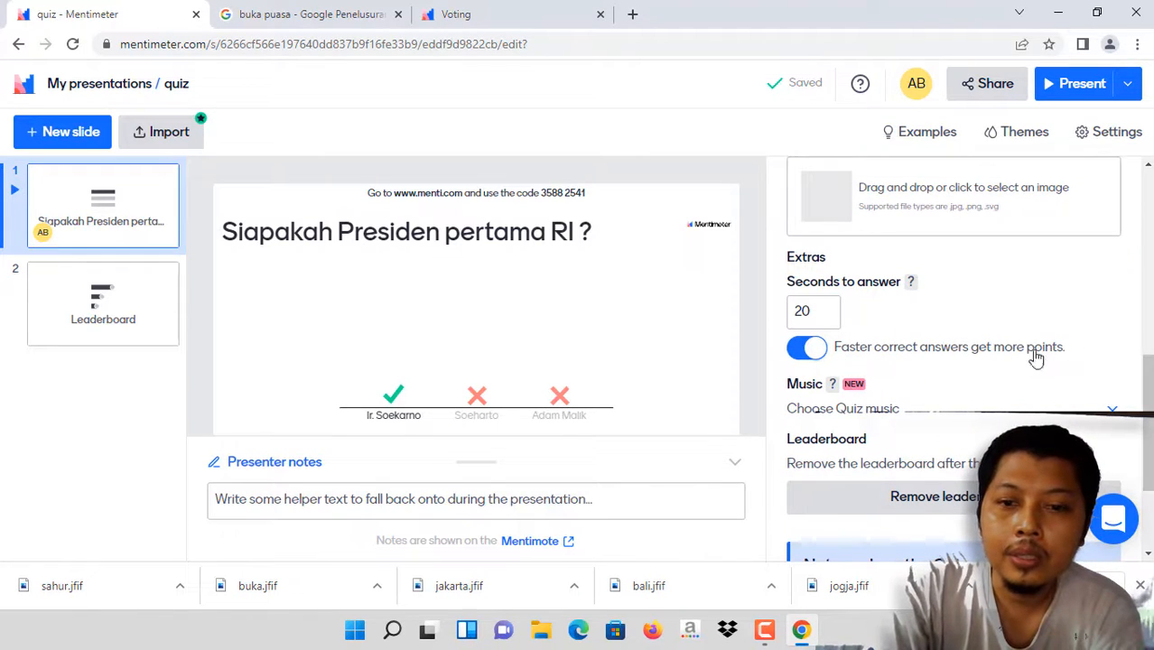
pyautogui.click(806, 311)
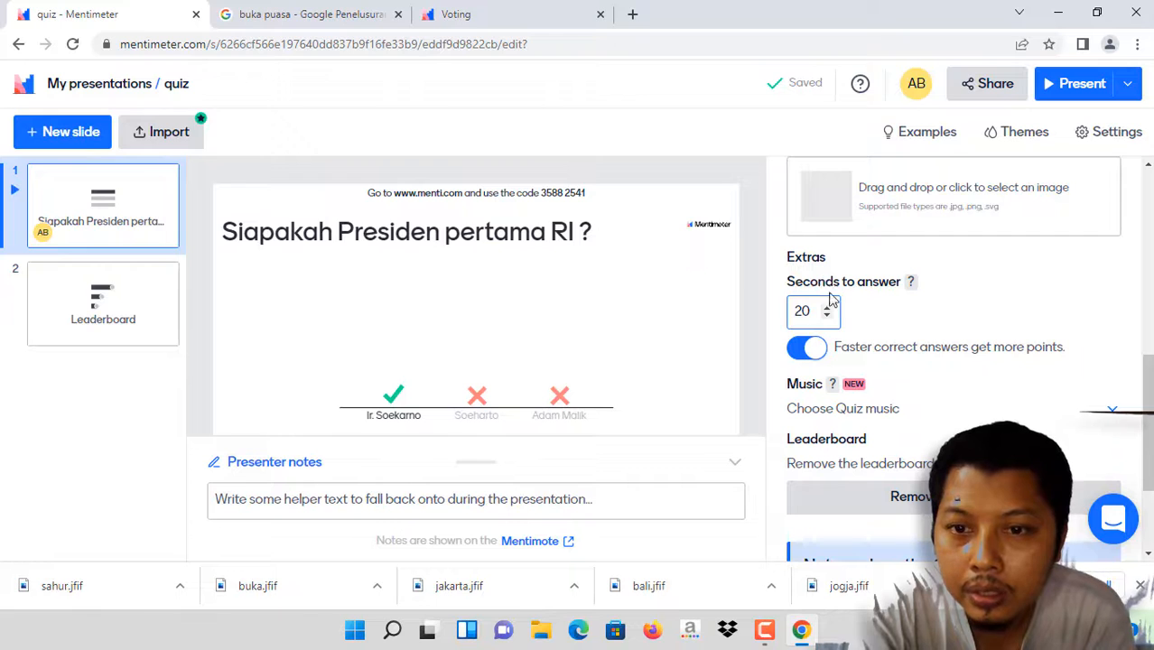
pyautogui.click(827, 317)
pyautogui.click(827, 317)
pyautogui.click(827, 317)
pyautogui.click(826, 317)
pyautogui.click(827, 317)
pyautogui.click(827, 316)
pyautogui.click(826, 317)
pyautogui.click(827, 316)
pyautogui.click(827, 317)
pyautogui.click(827, 317)
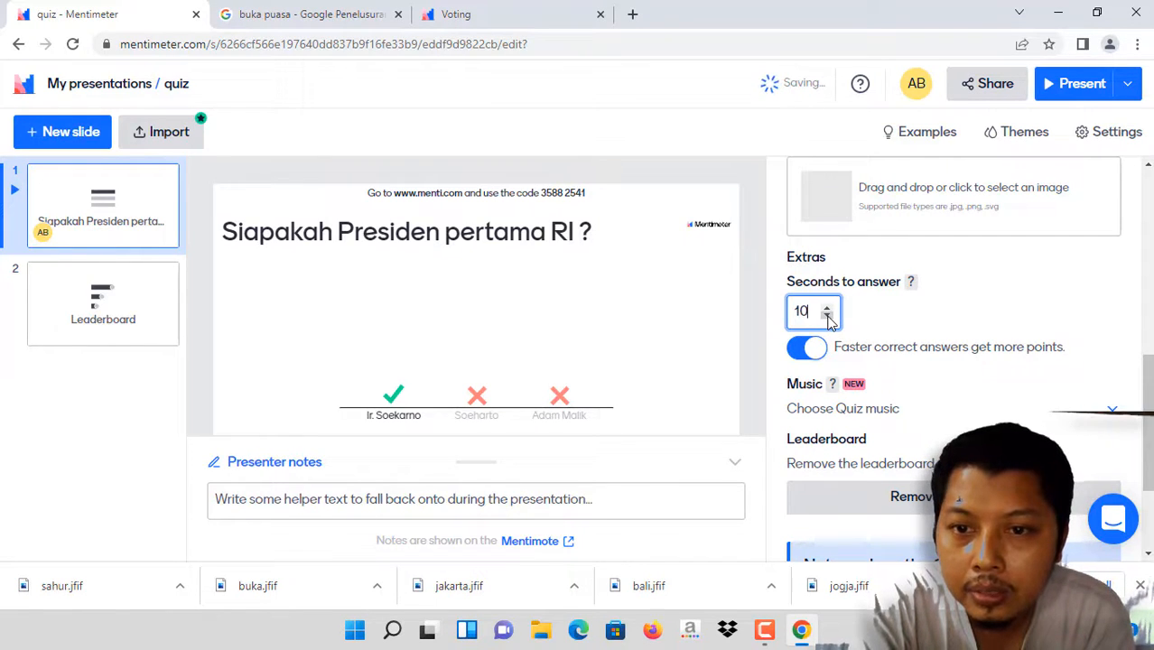
# - Try 5 seconds as the answer time and set it back to 10
pyautogui.click(827, 317)
pyautogui.click(827, 317)
pyautogui.click(827, 316)
pyautogui.click(827, 317)
pyautogui.click(827, 317)
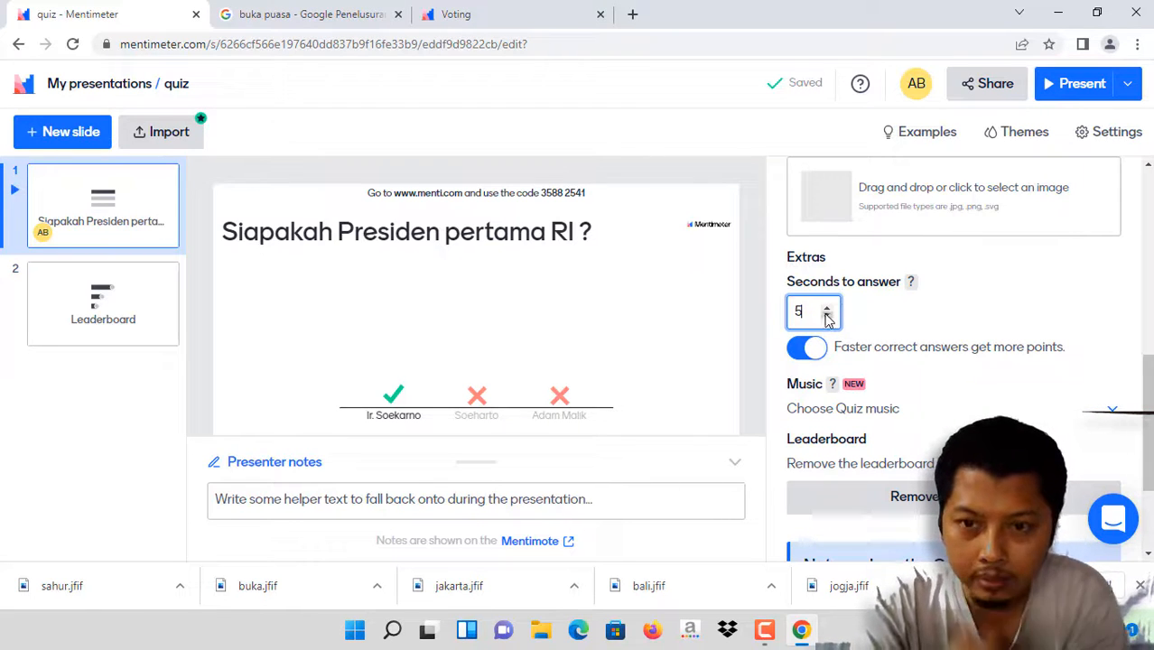
pyautogui.click(827, 309)
pyautogui.click(827, 309)
pyautogui.click(827, 309)
pyautogui.click(826, 309)
pyautogui.click(827, 309)
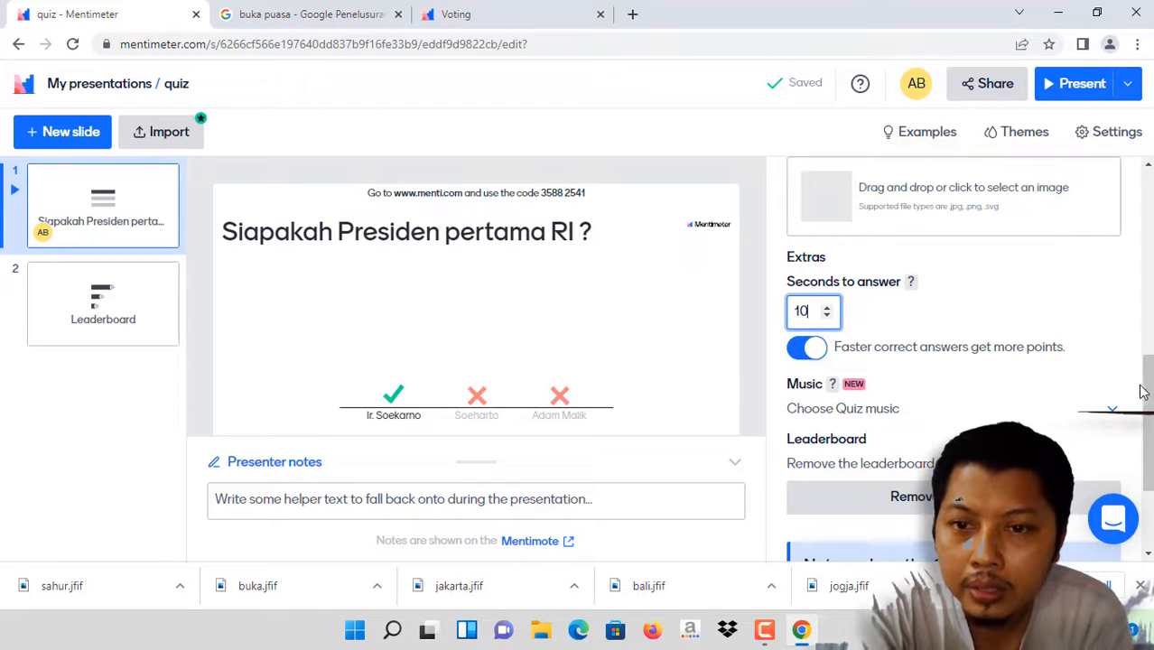
# - Add a new Type Answer quiz competition slide to the presentation
pyautogui.moveTo(1150, 394); pyautogui.dragTo(1150, 421)
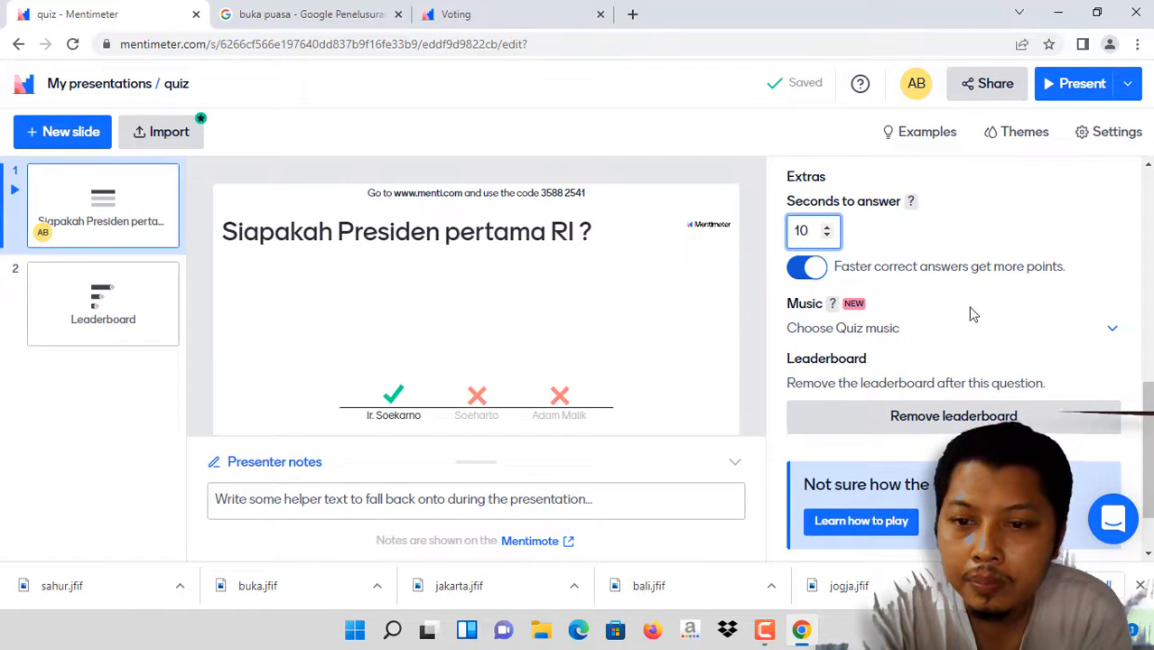
pyautogui.moveTo(1148, 408); pyautogui.dragTo(1151, 194)
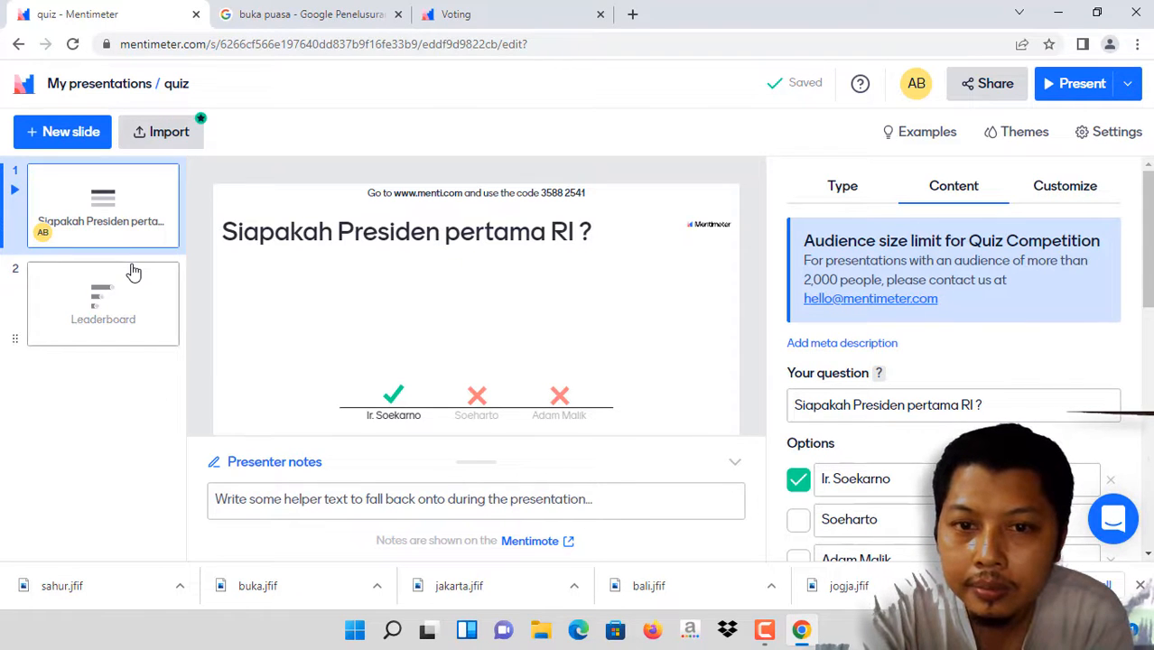
pyautogui.click(78, 135)
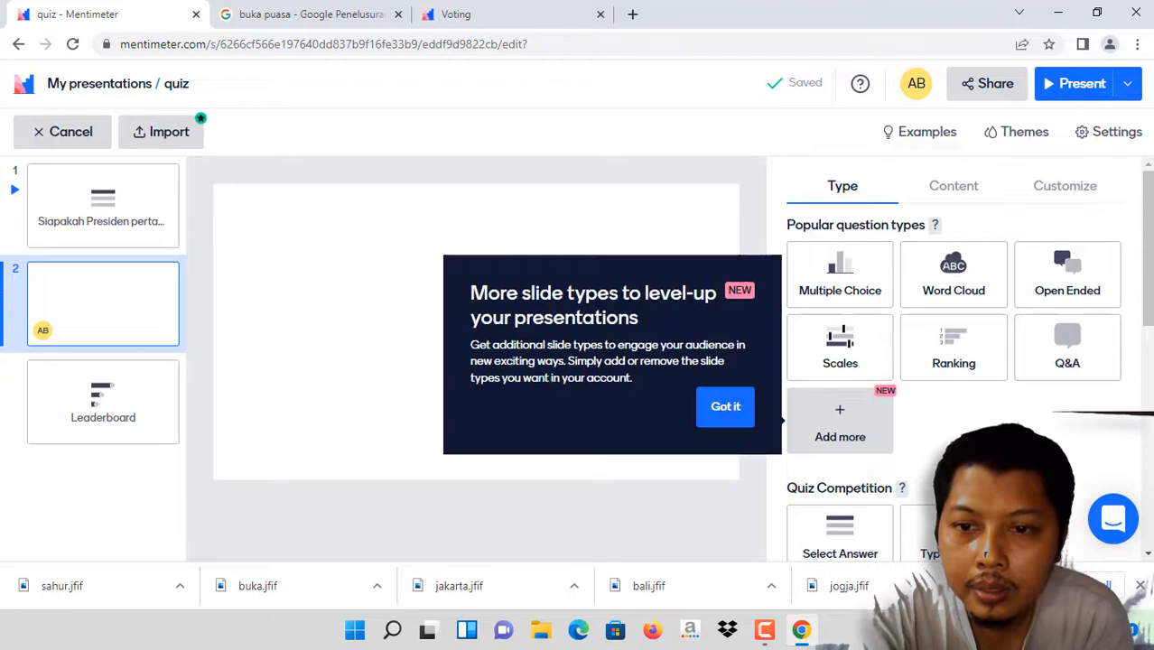
pyautogui.scroll(-1, 1150, 310)
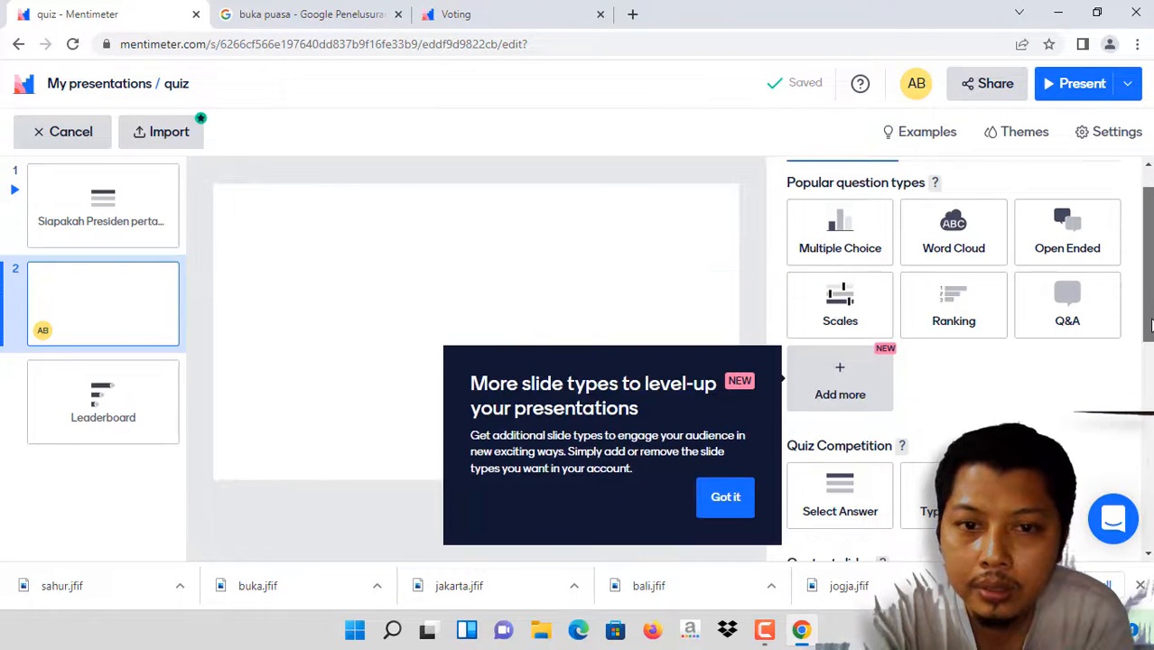
pyautogui.scroll(-2, 968, 357)
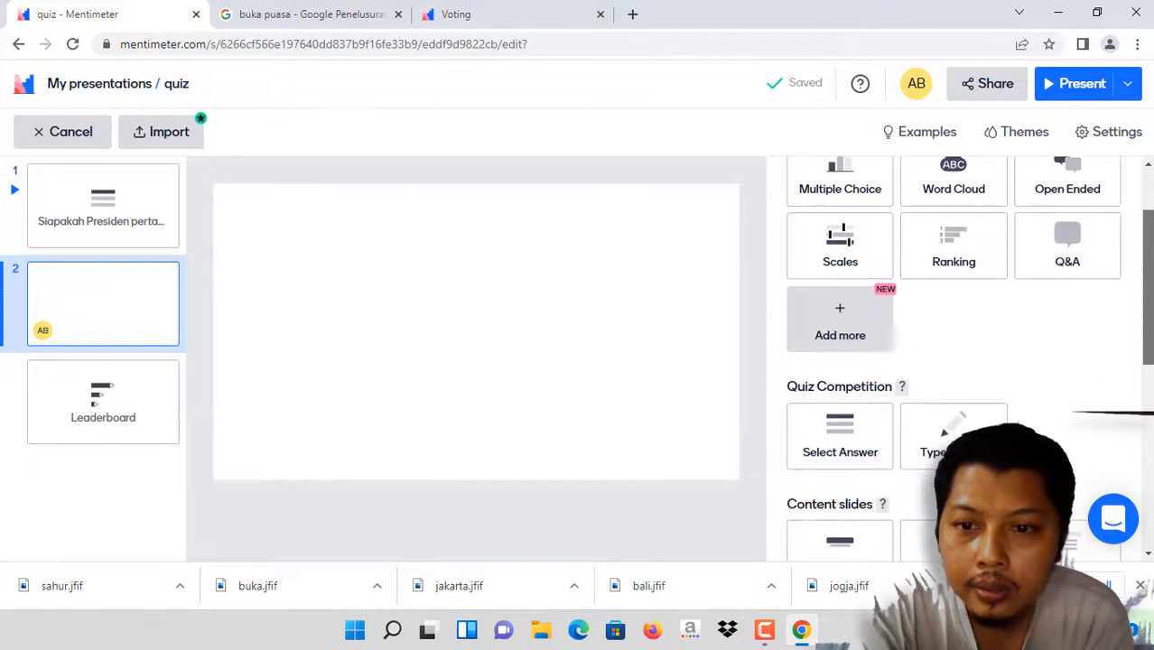
pyautogui.click(946, 424)
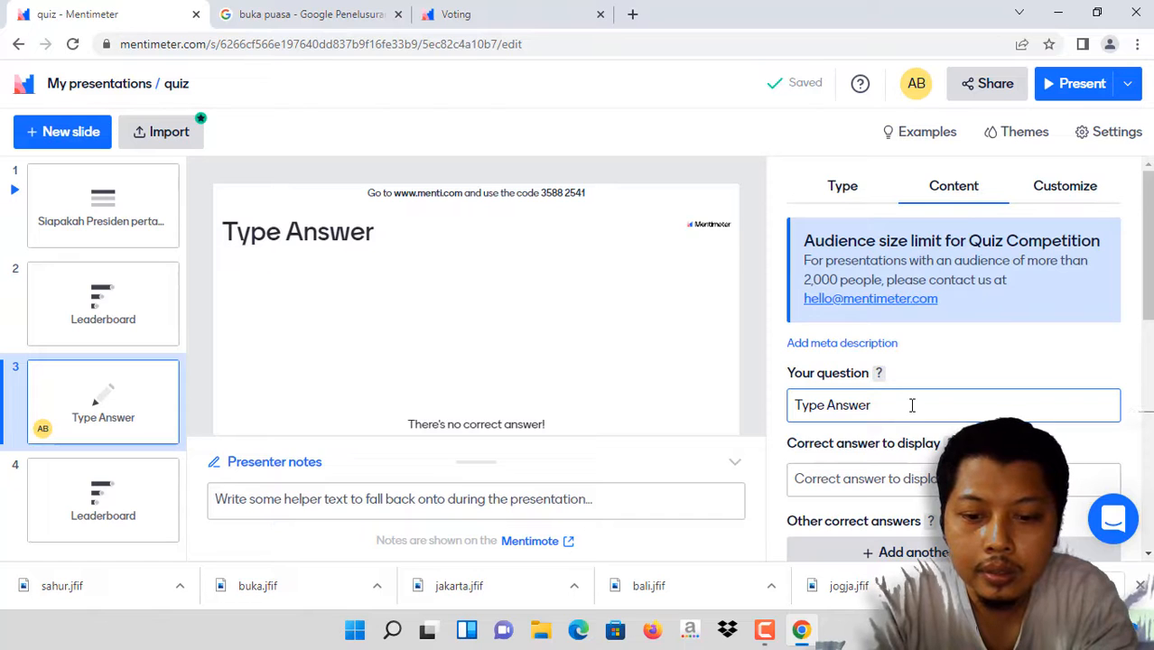
# - Set the Type Answer slide's question to "Apakah lambang dari Negara RI?"
pyautogui.click(911, 405)
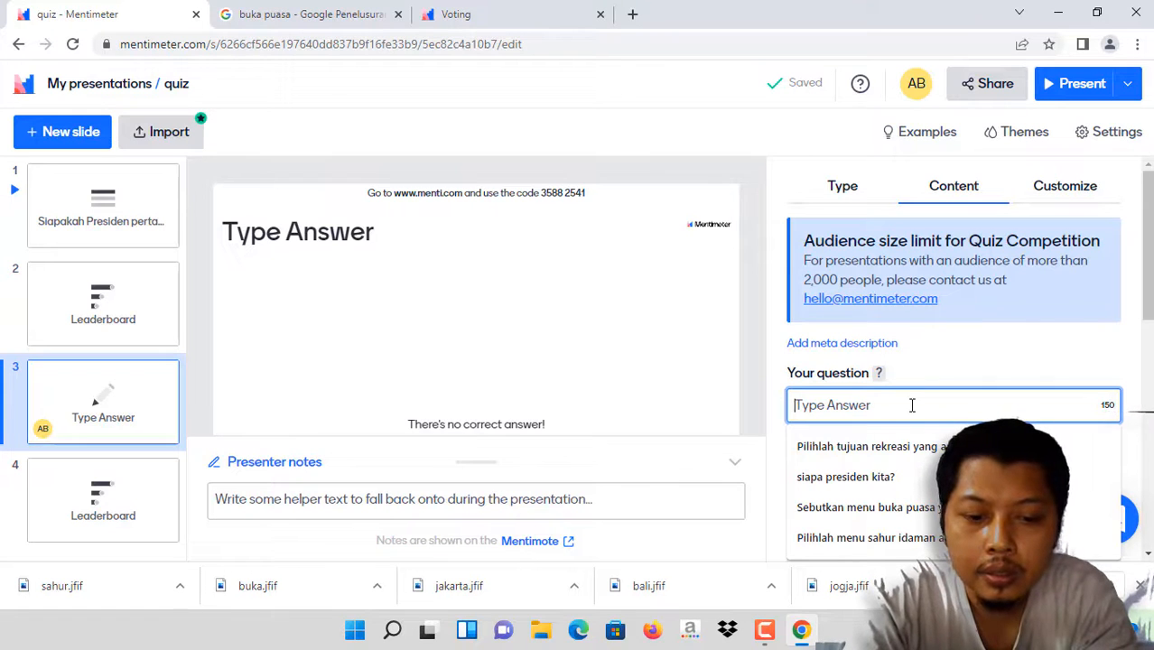
pyautogui.write('Apakah')
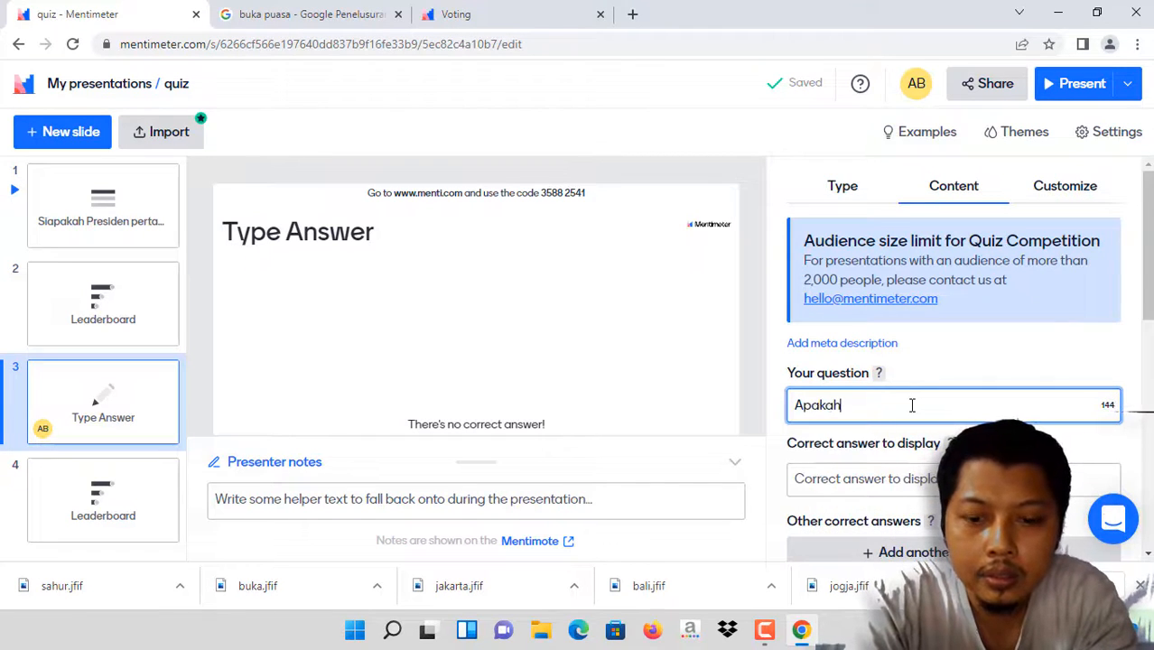
pyautogui.write(' lambang dari Ne')
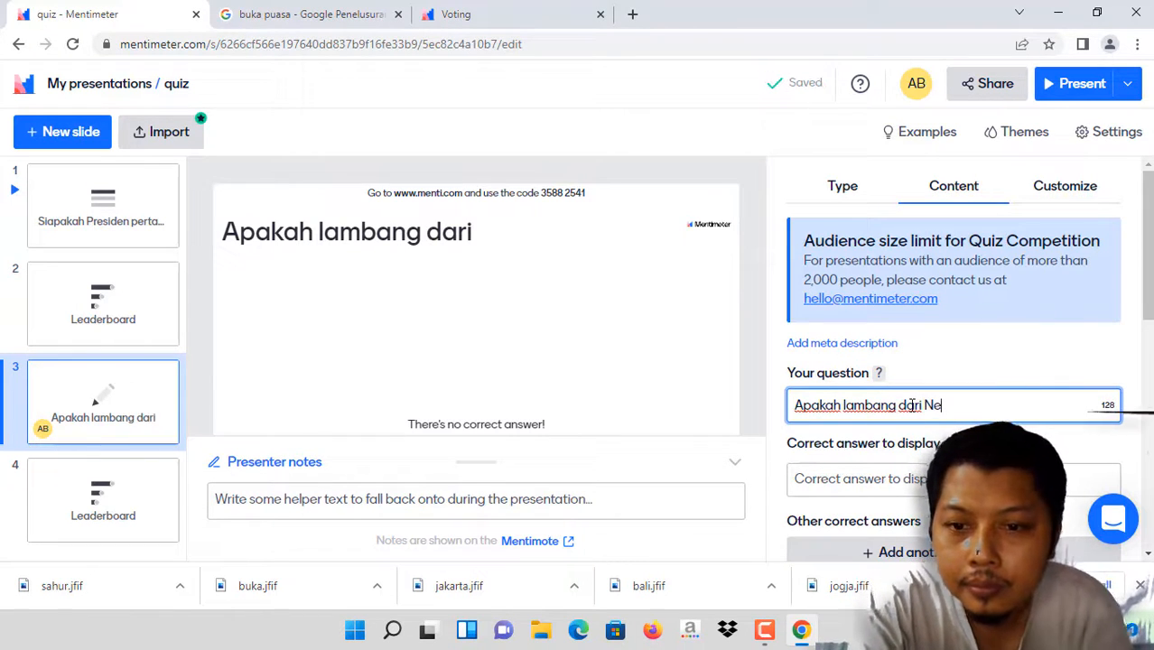
pyautogui.write('gara RI?')
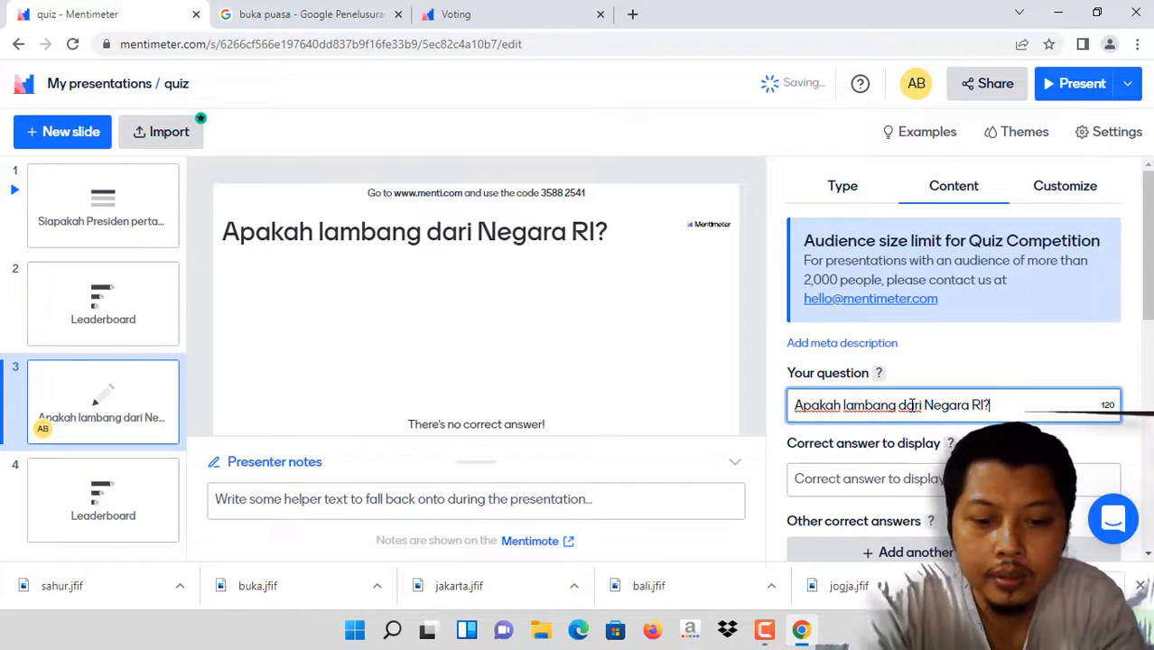
# - Enter "Burung Garuda (Garuda Pancasila)" as the correct answer to display for the Type Answer question
pyautogui.click(881, 482)
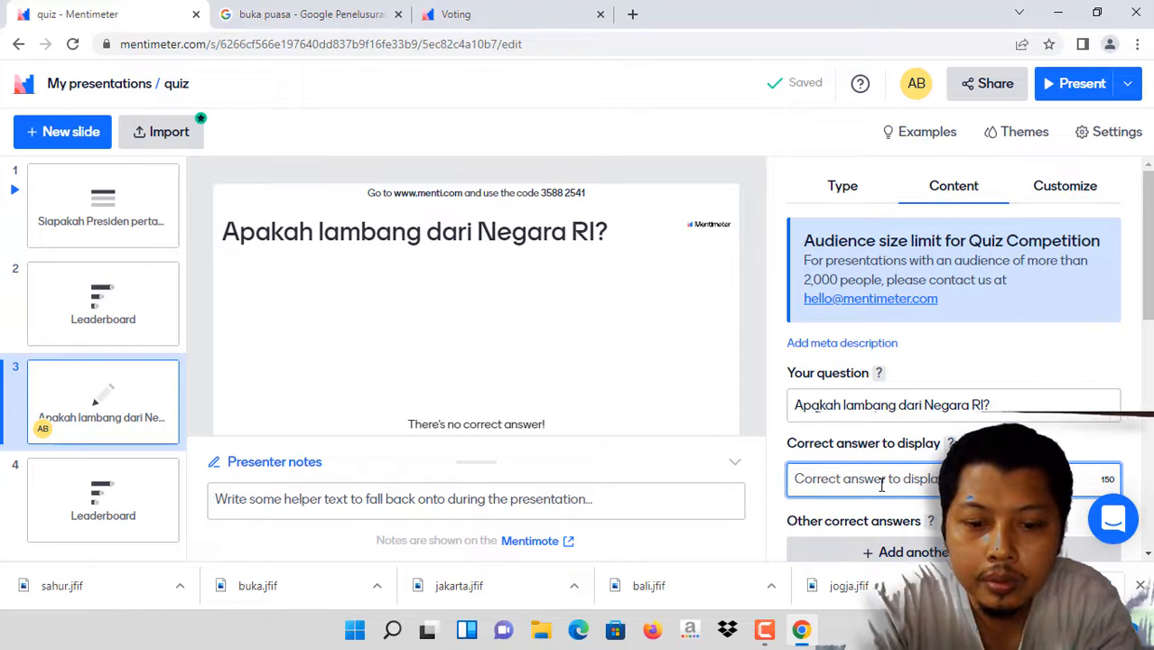
pyautogui.write('BUrung')
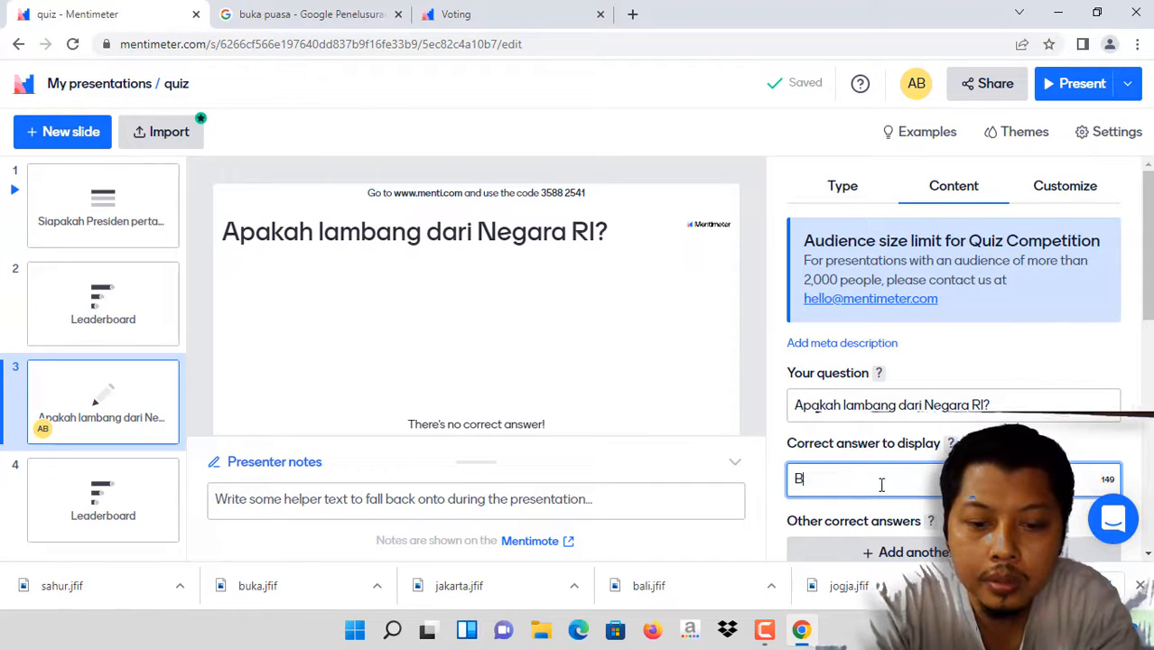
pyautogui.press('BackSpace')
pyautogui.press('BackSpace')
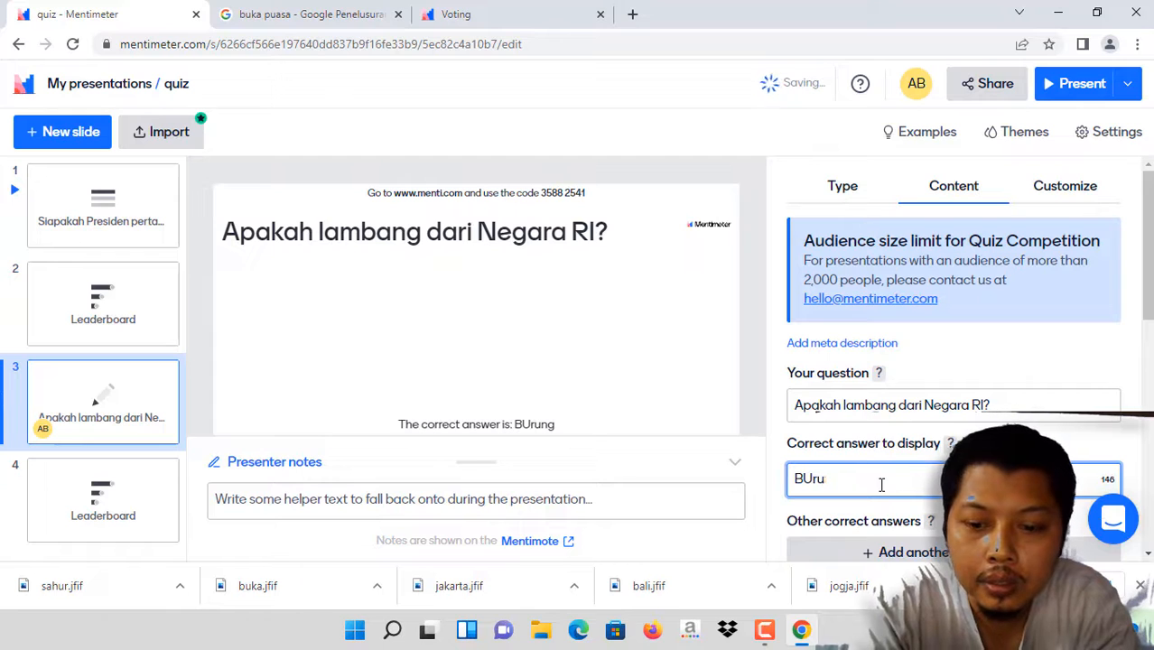
pyautogui.write('urun')
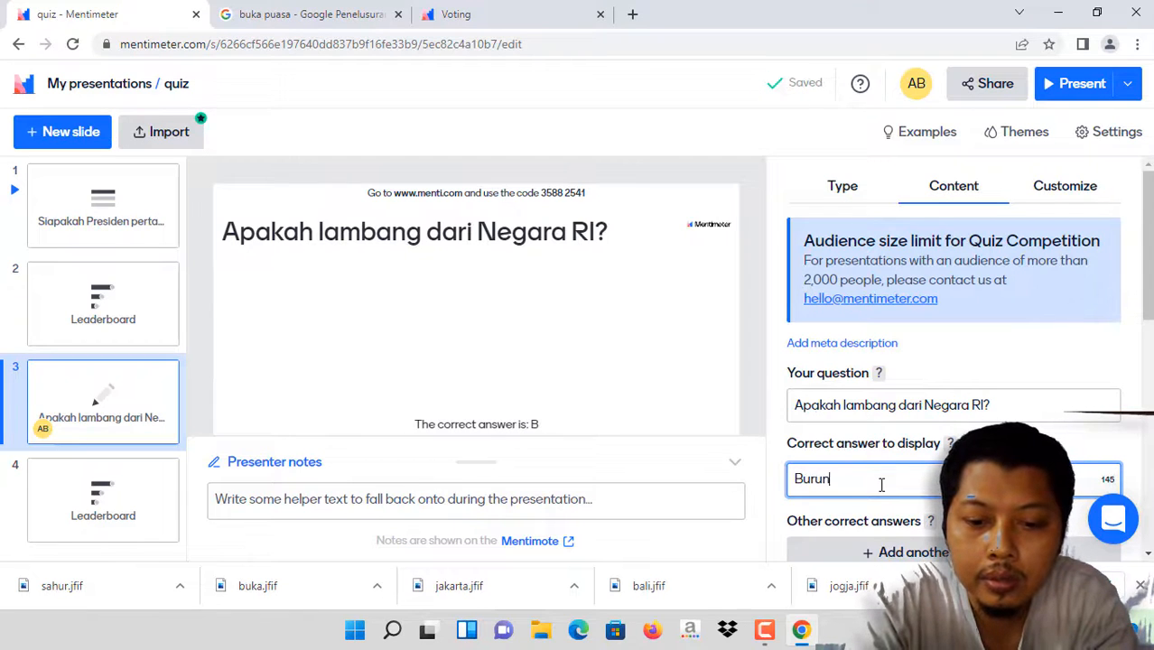
pyautogui.write('g Garuda')
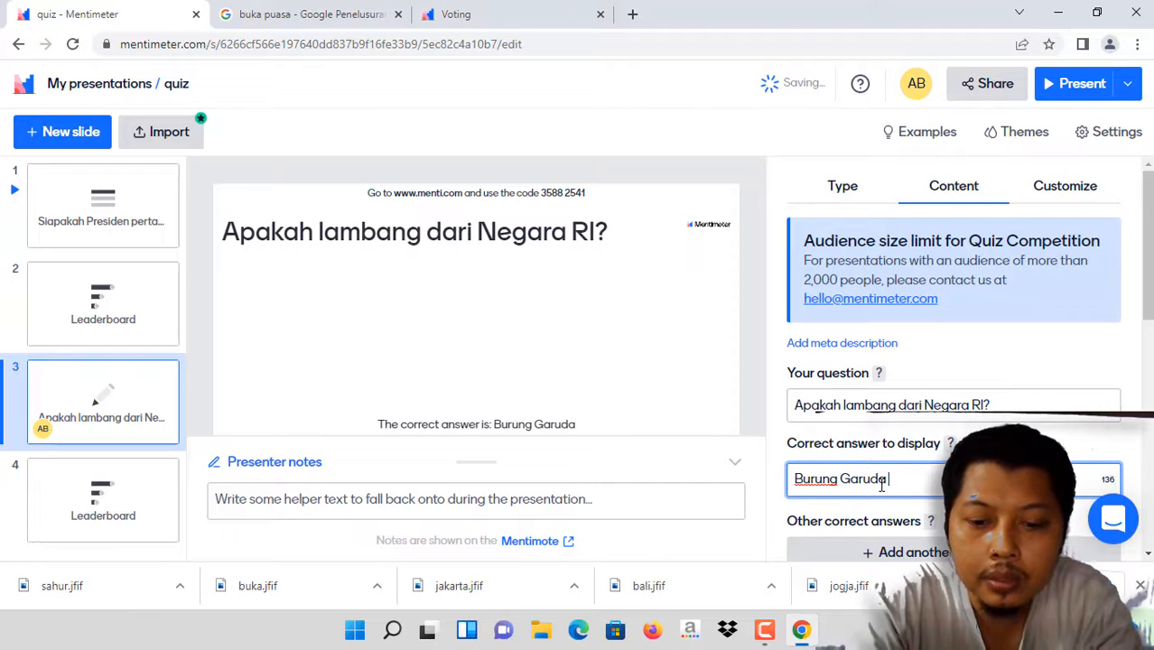
pyautogui.write(' (Garuda Pancasila')
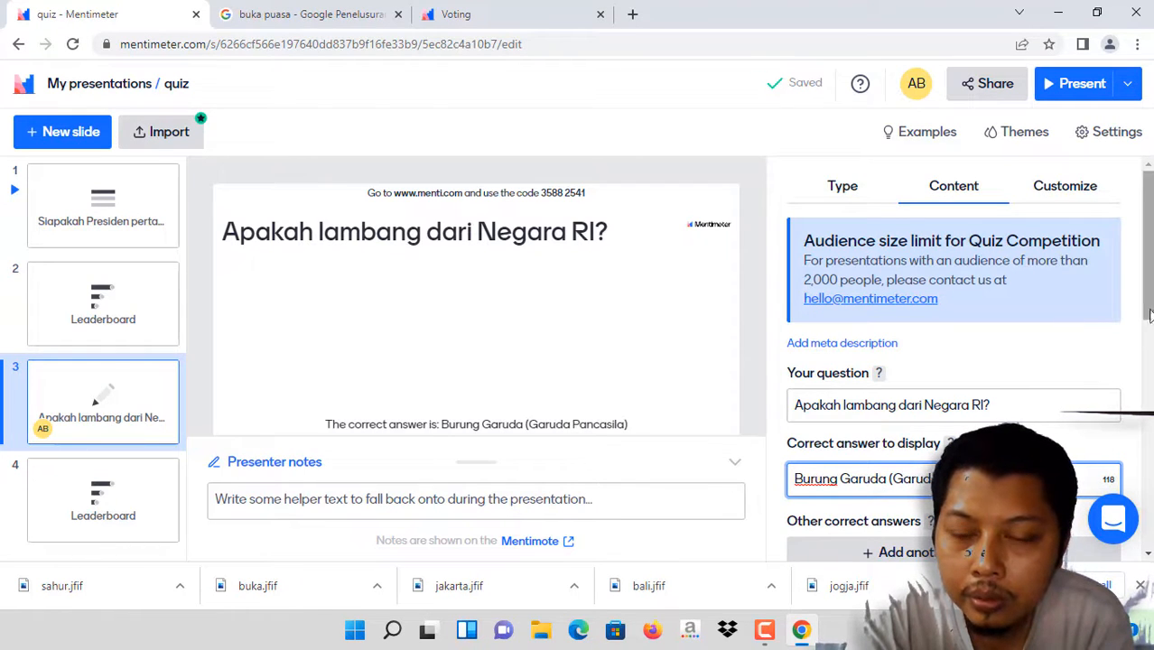
# - Set the Type Answer question's seconds to answer to 20 and enable more points for faster correct answers
pyautogui.scroll(-3, 1147, 244)
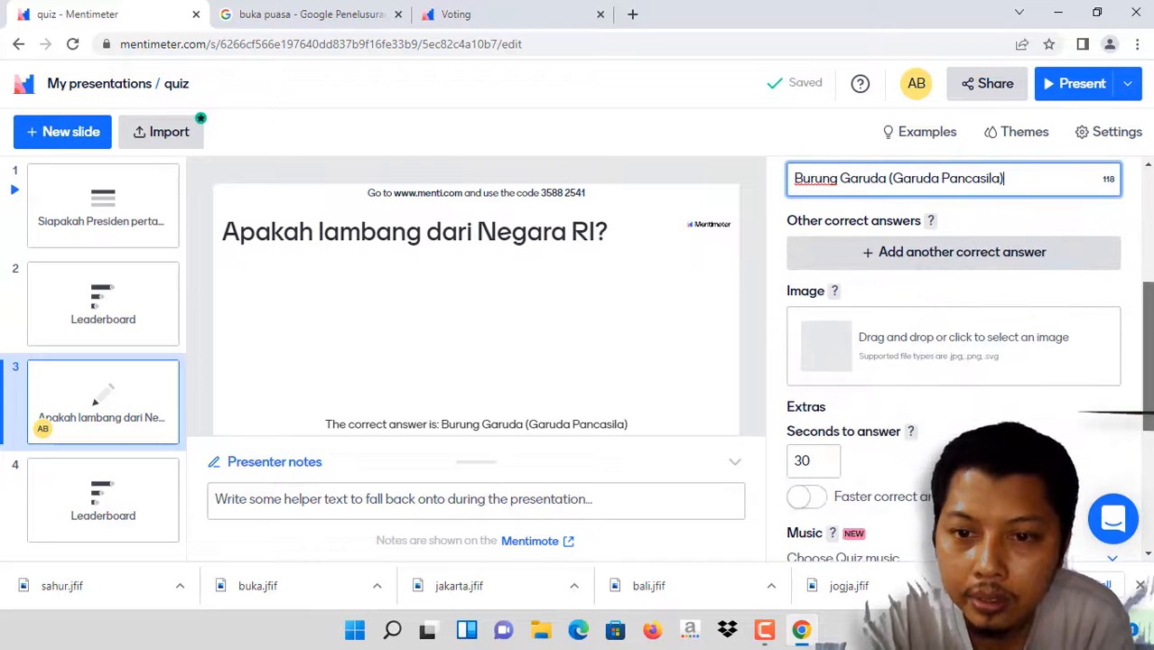
pyautogui.scroll(-1, 795, 408)
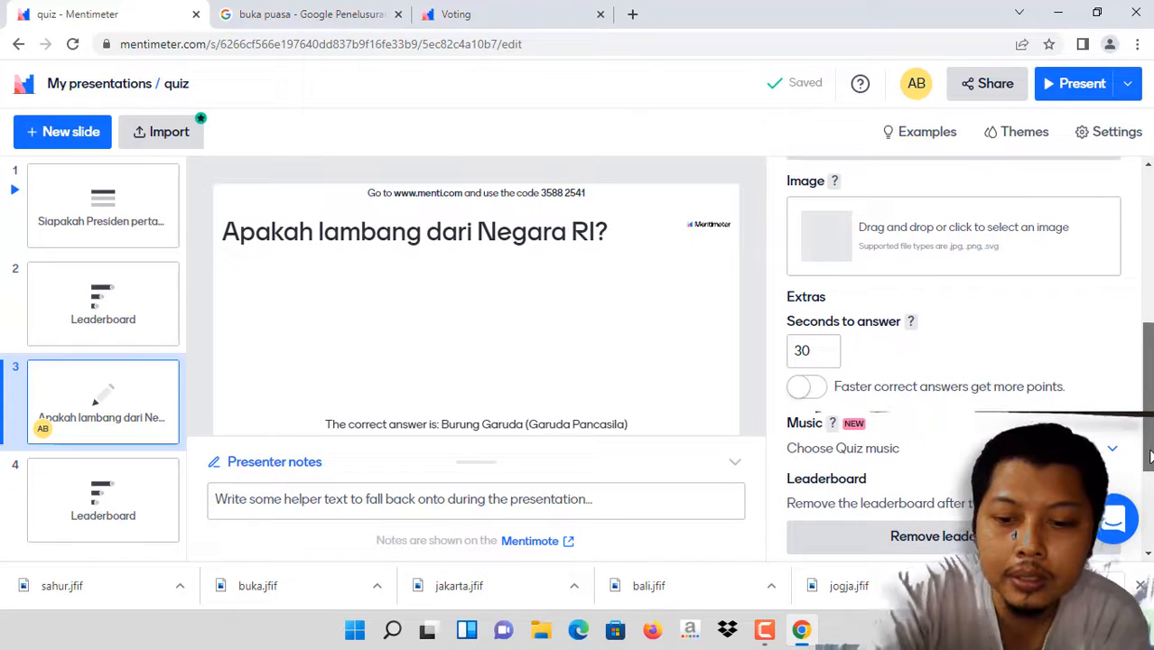
pyautogui.doubleClick(810, 351)
pyautogui.write('20')
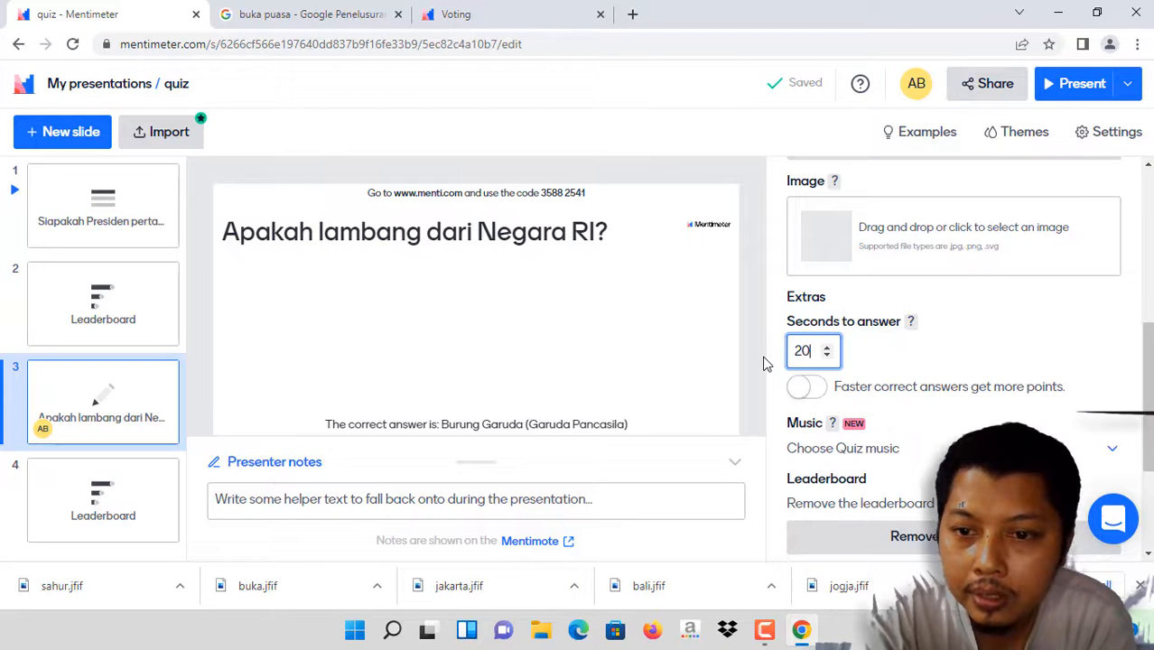
pyautogui.click(806, 395)
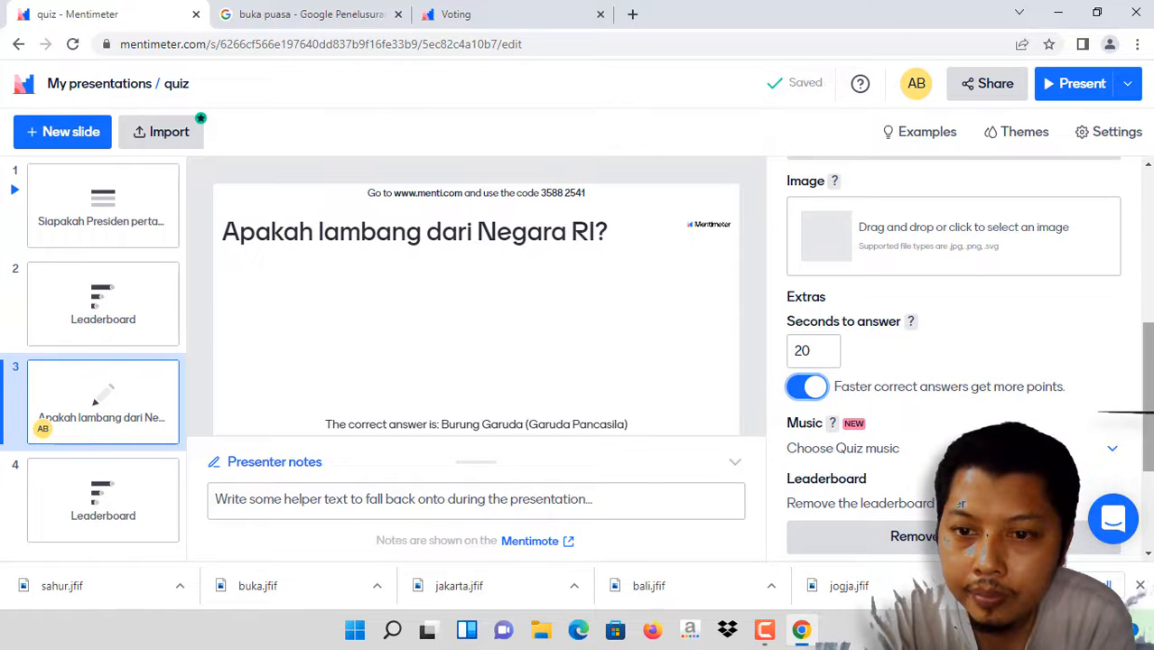
# - Preview the quiz tracks "A One Way Ticket Too Much" and "Ladies on the Loose", and select "Ladies on the Loose" as the question's music
pyautogui.scroll(-2, 954, 361)
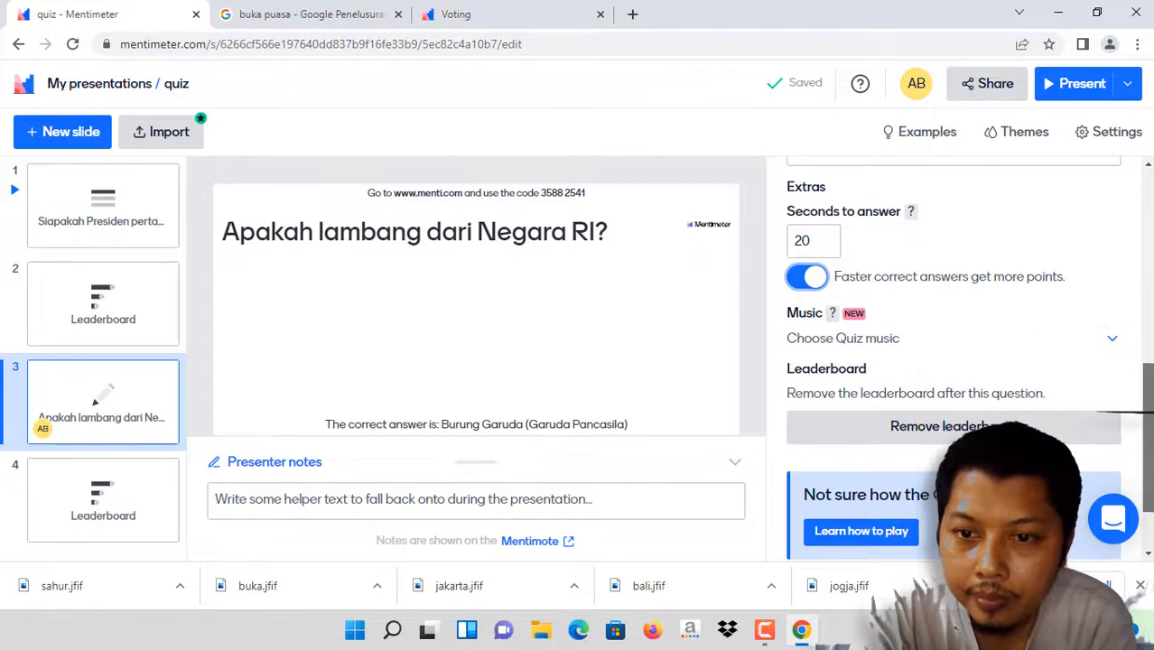
pyautogui.click(1113, 346)
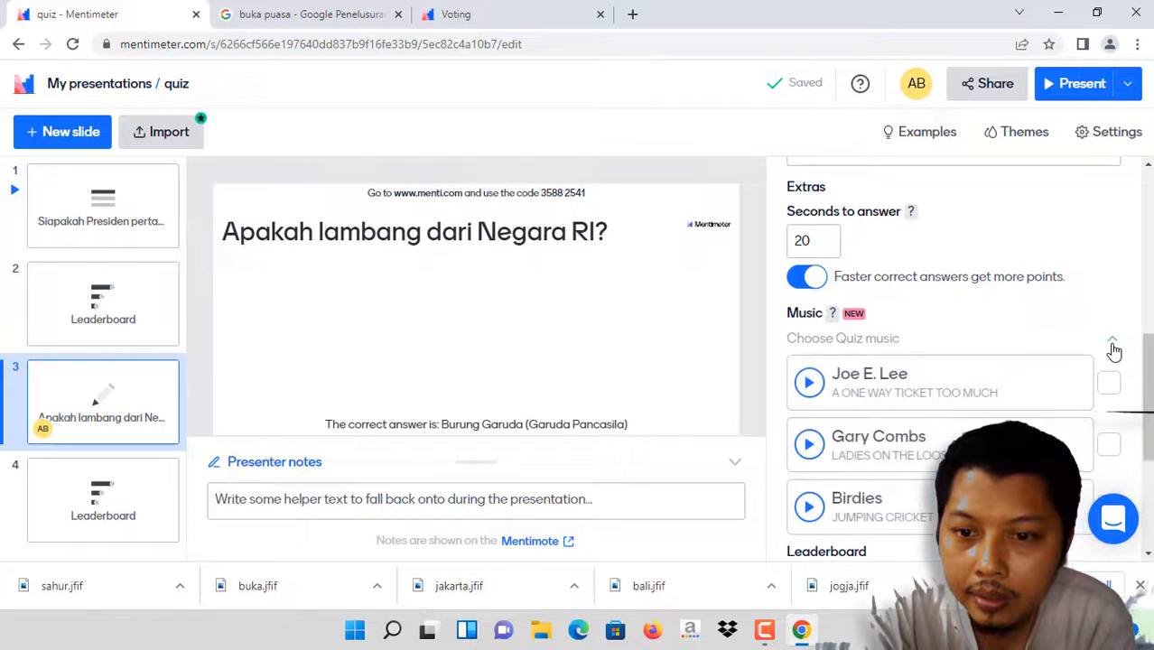
pyautogui.click(810, 385)
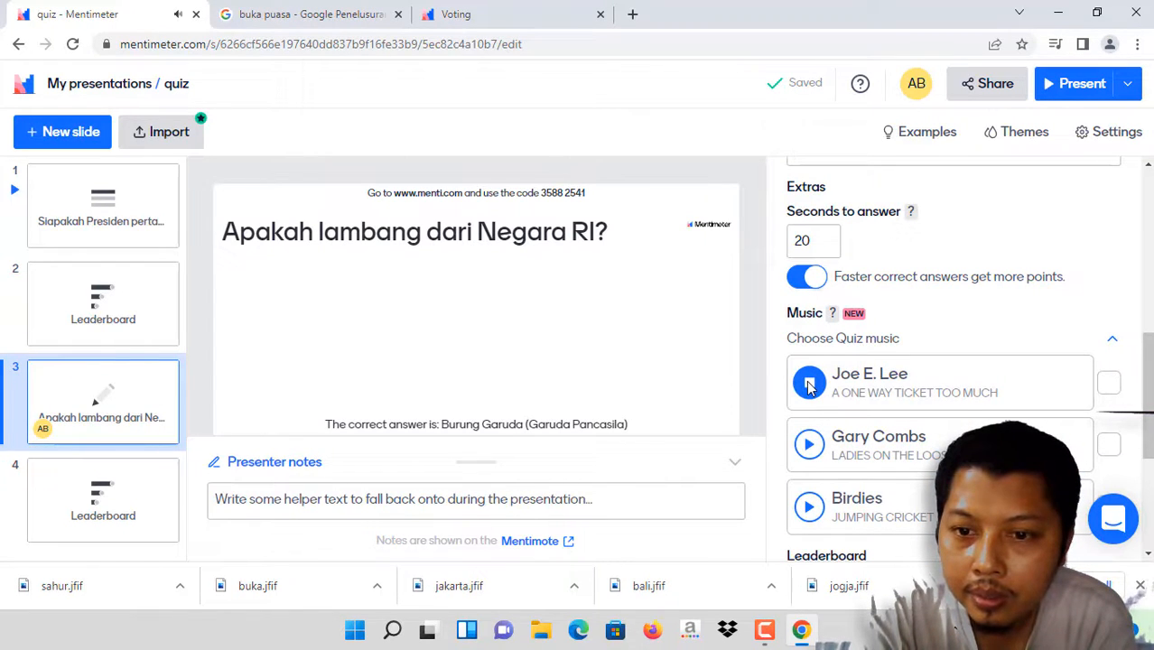
pyautogui.click(811, 445)
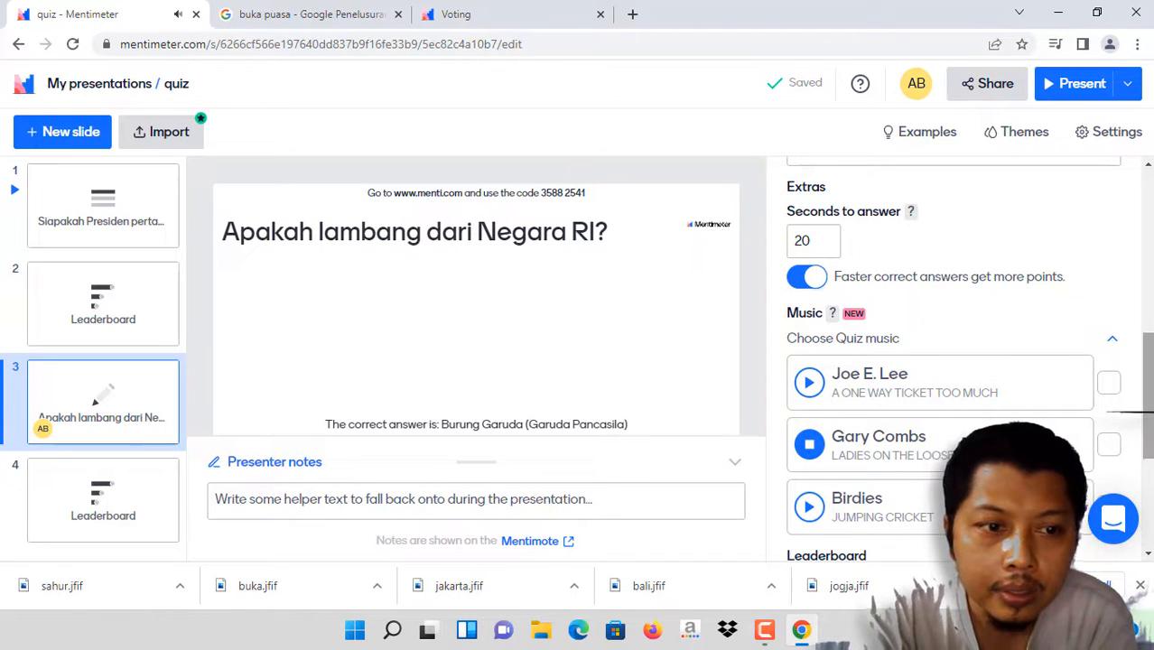
pyautogui.moveTo(1151, 395); pyautogui.dragTo(1151, 408)
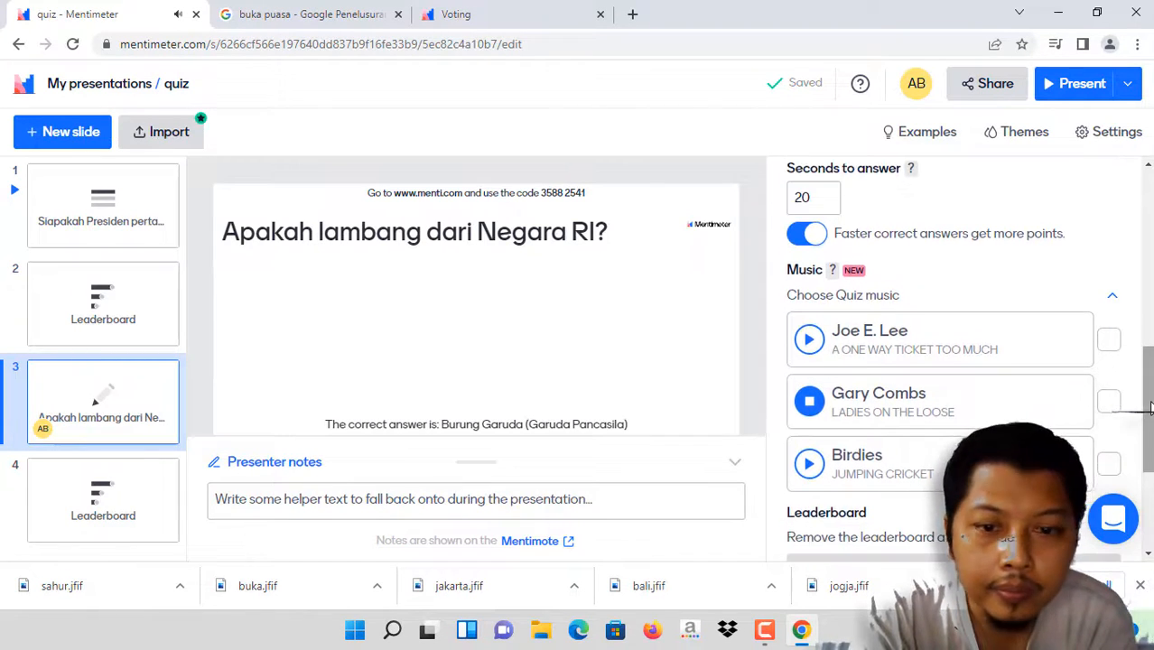
pyautogui.click(1113, 406)
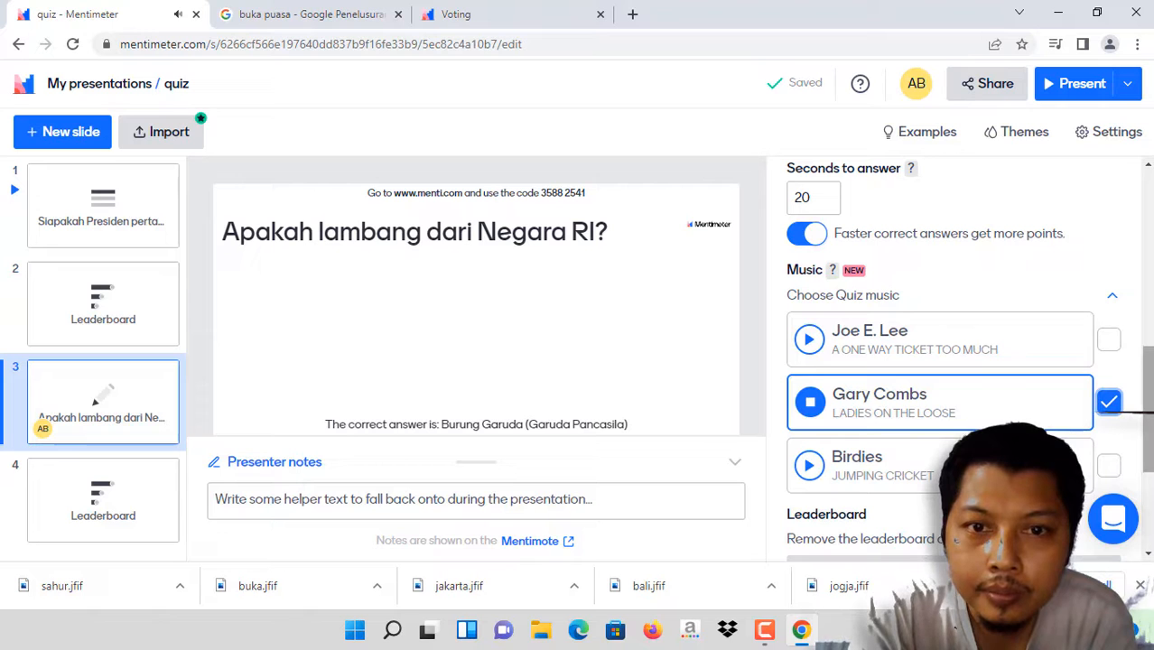
# - Present the quiz from the Type Answer slide, leave full screen and copy the join code shown above the question
pyautogui.moveTo(1147, 396); pyautogui.dragTo(1147, 216)
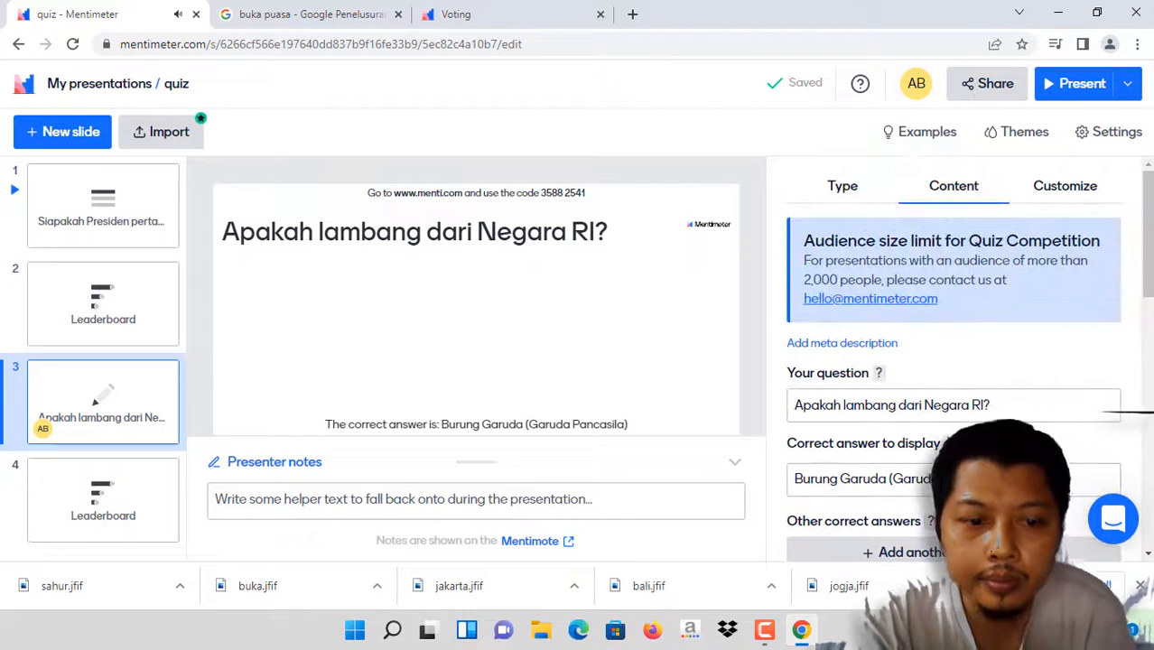
pyautogui.click(1076, 85)
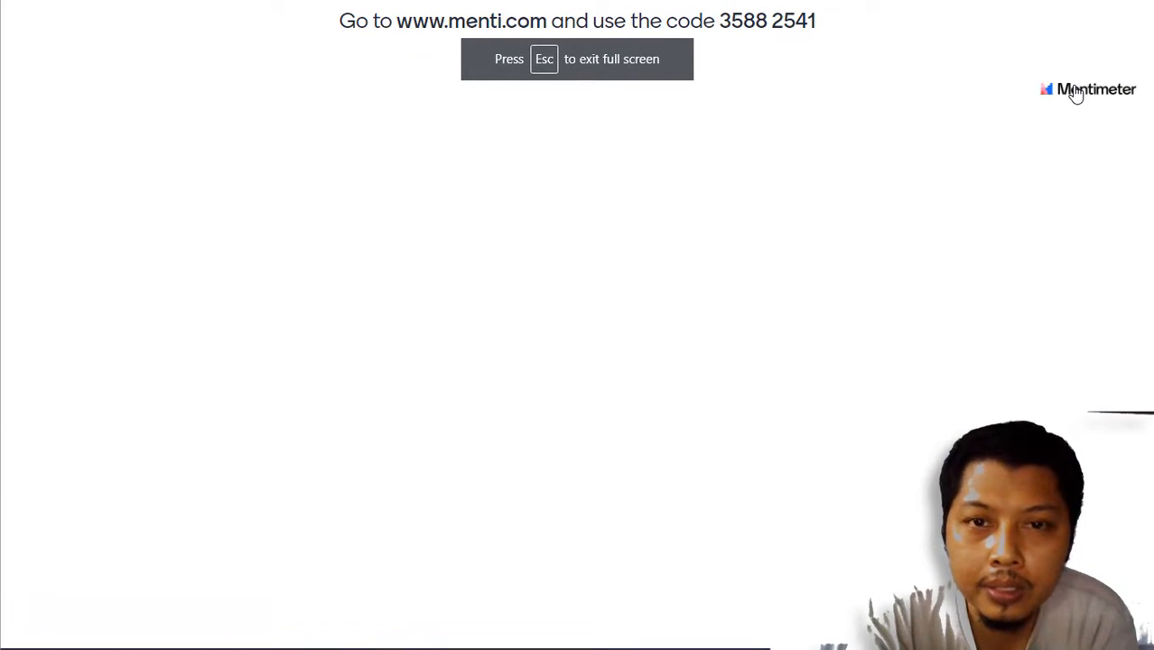
pyautogui.press('Escape')
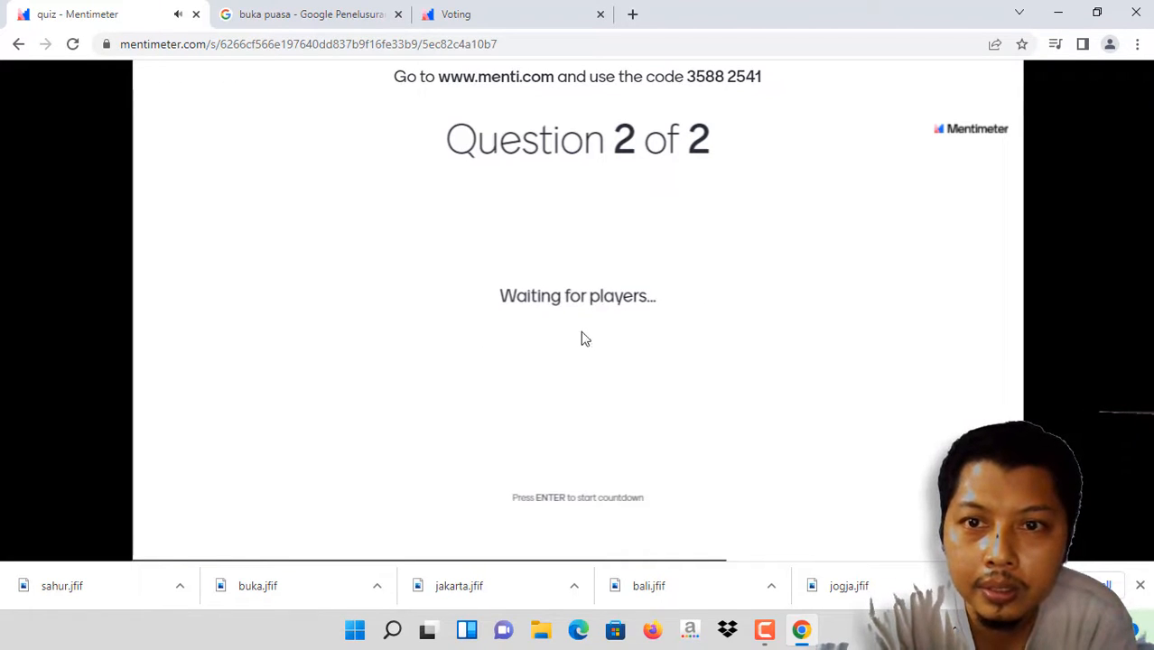
pyautogui.moveTo(691, 79)
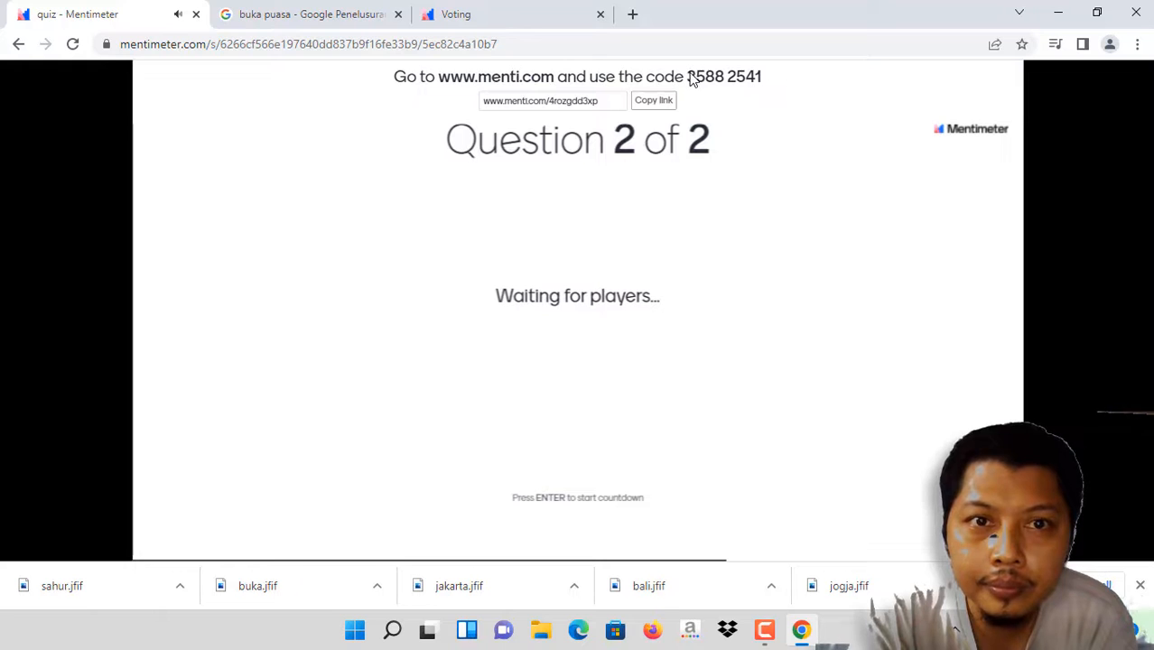
pyautogui.moveTo(689, 78); pyautogui.dragTo(763, 82)
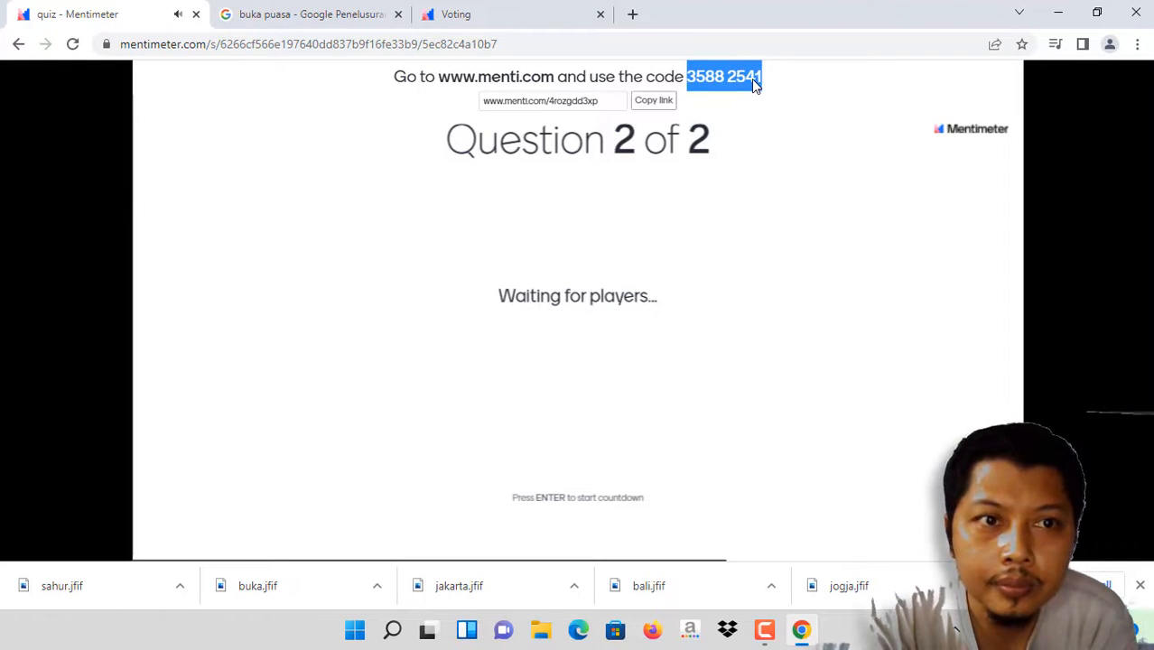
pyautogui.rightClick(753, 80)
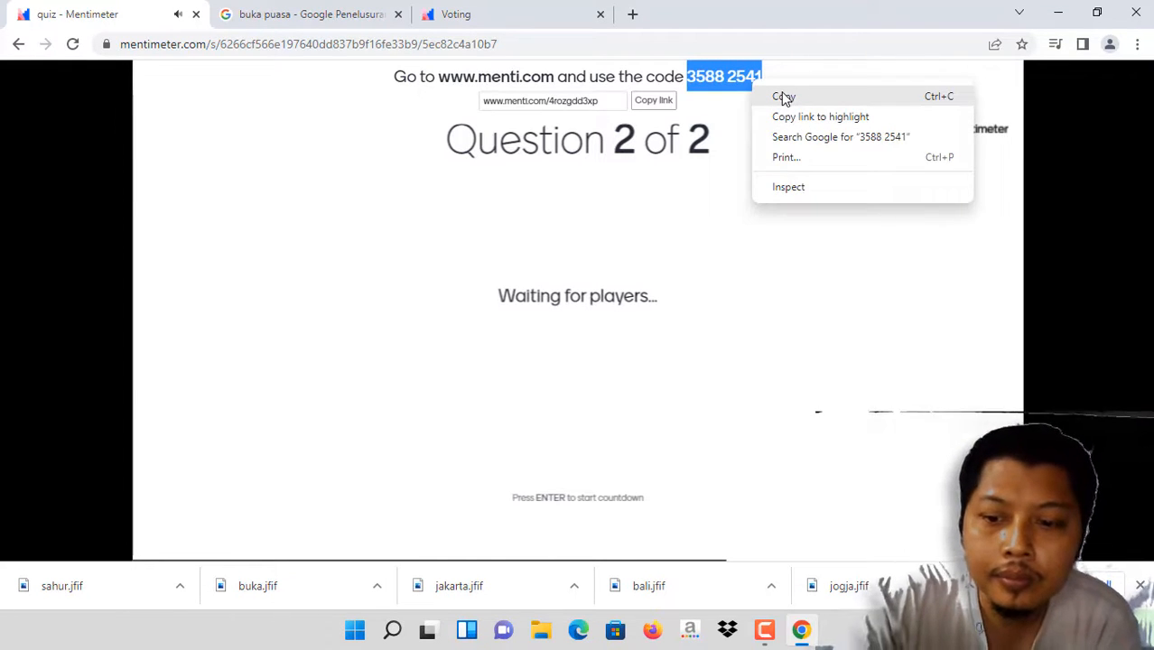
pyautogui.click(781, 96)
# - Open menti.com in the participant's Voting tab and submit the copied join code
pyautogui.click(447, 11)
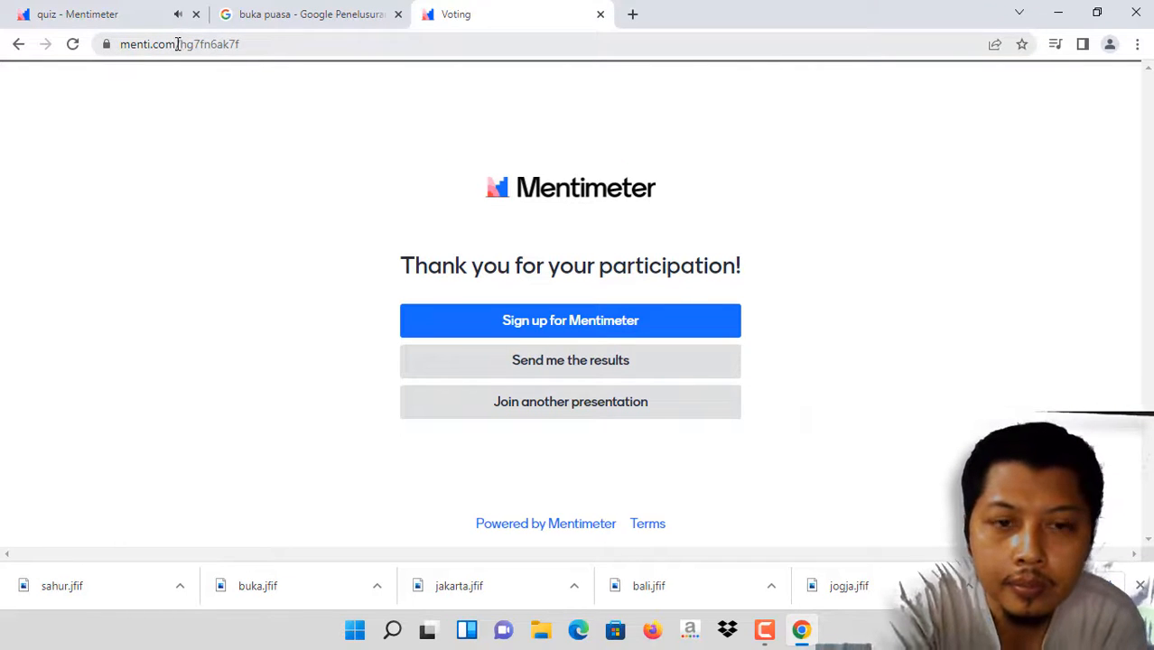
pyautogui.moveTo(176, 44); pyautogui.dragTo(332, 57)
pyautogui.press('BackSpace')
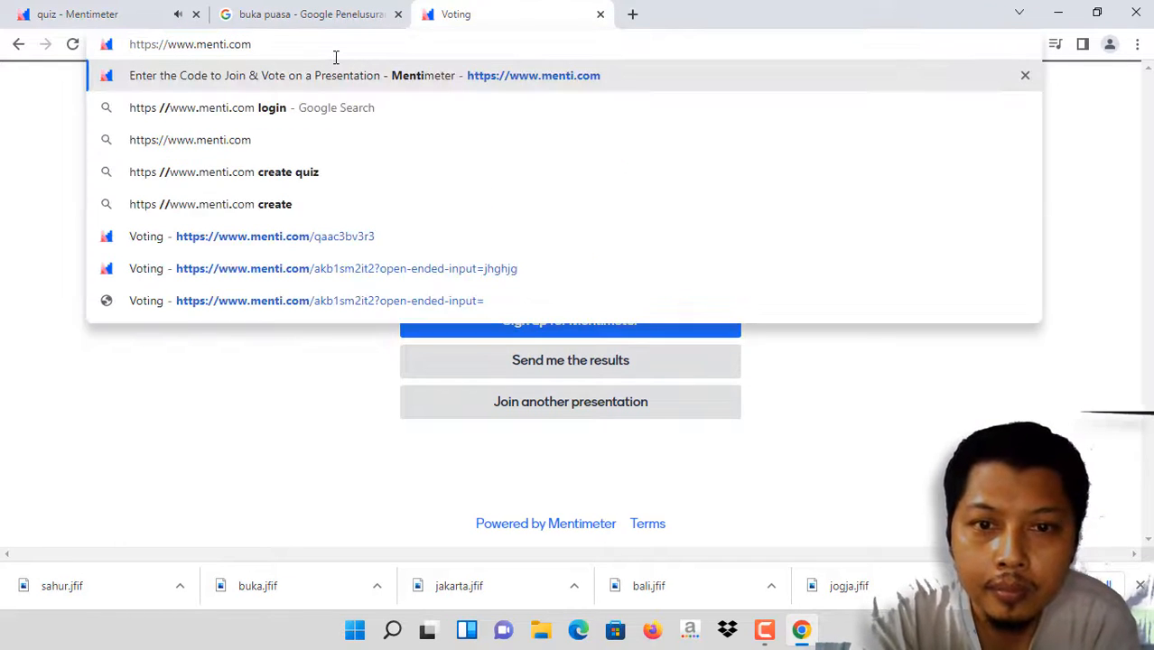
pyautogui.press('Return')
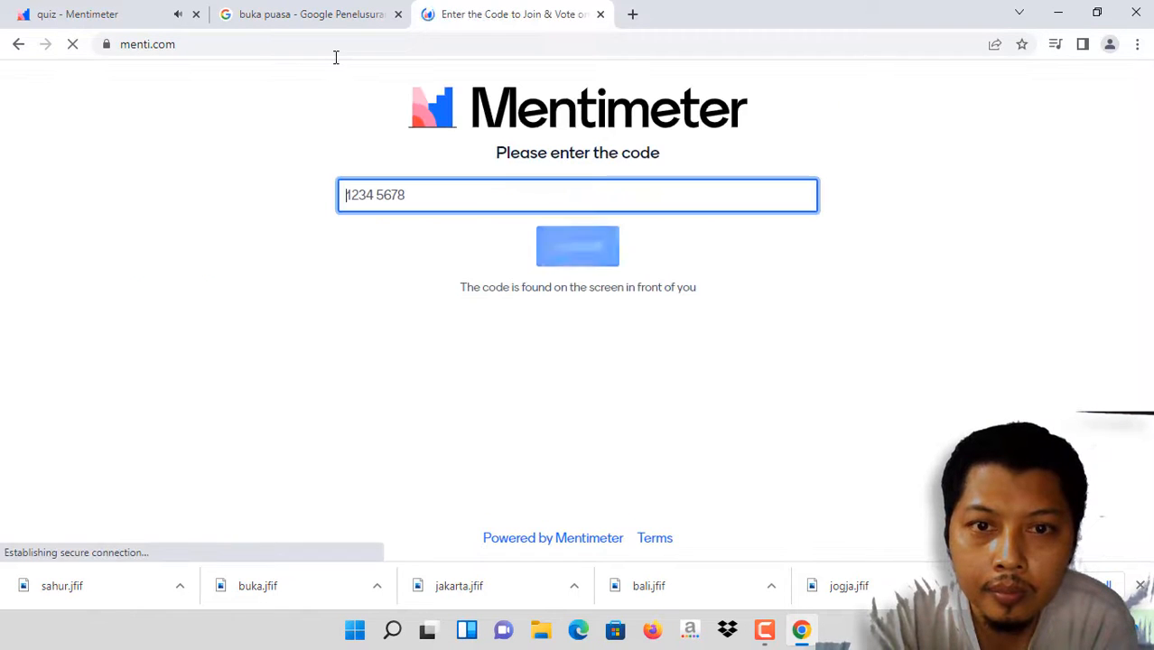
pyautogui.hotkey('ctrl', 'v')
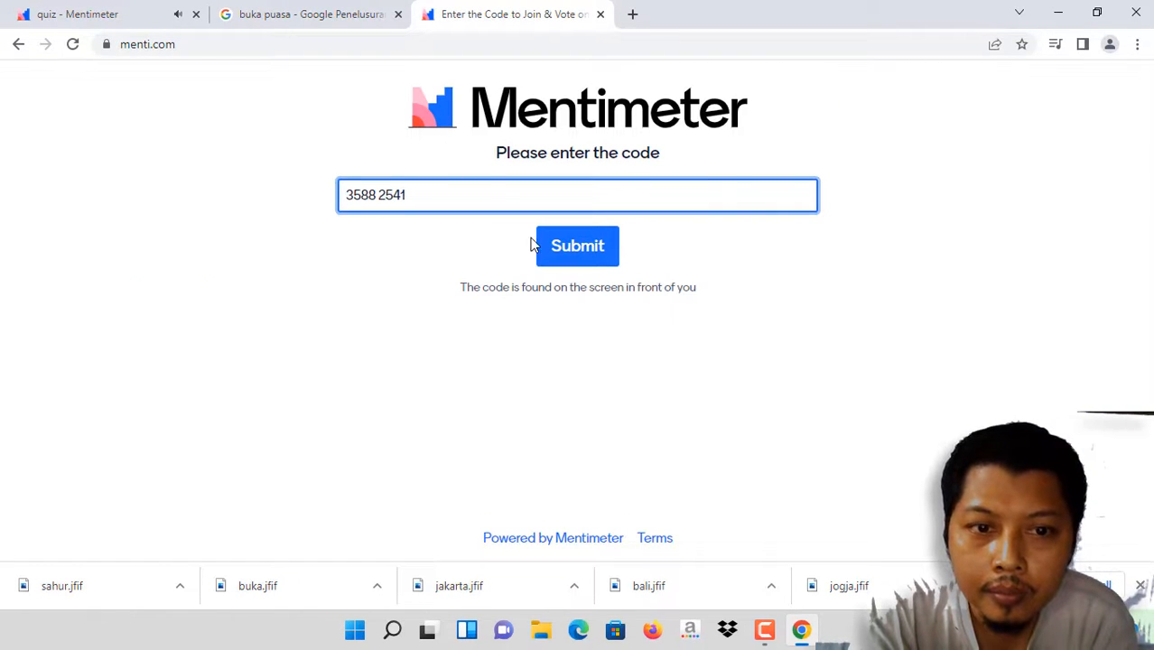
pyautogui.click(587, 251)
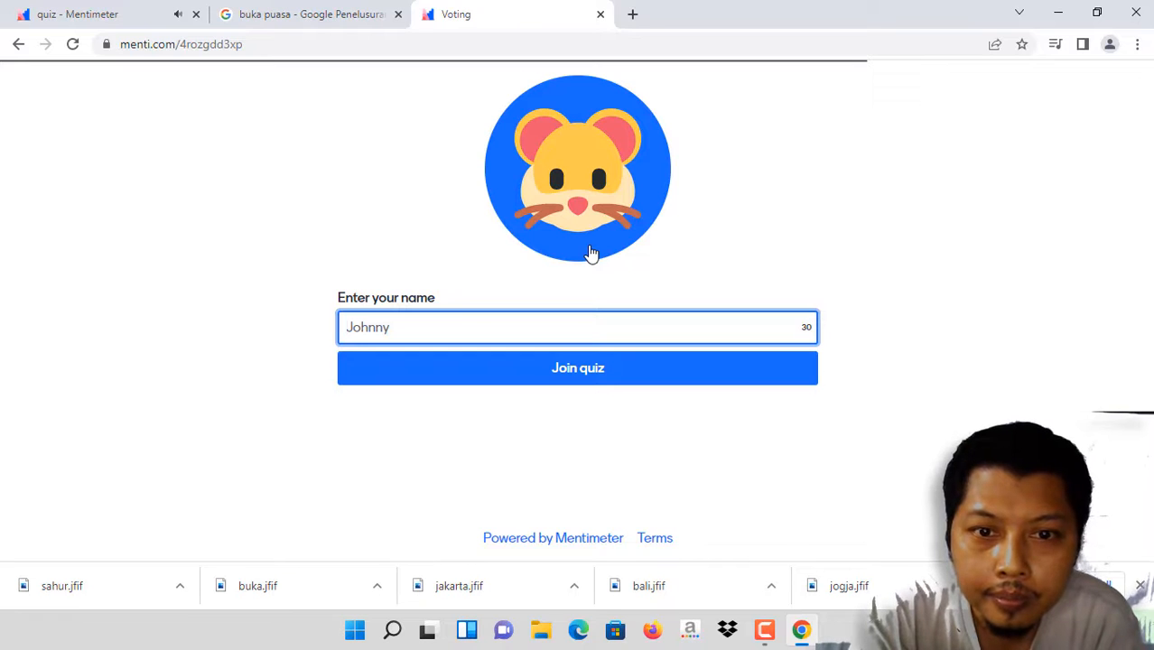
# - Join the quiz with the participant's name, check the player on the presenter's screen and return to the participant view
pyautogui.write('andrew')
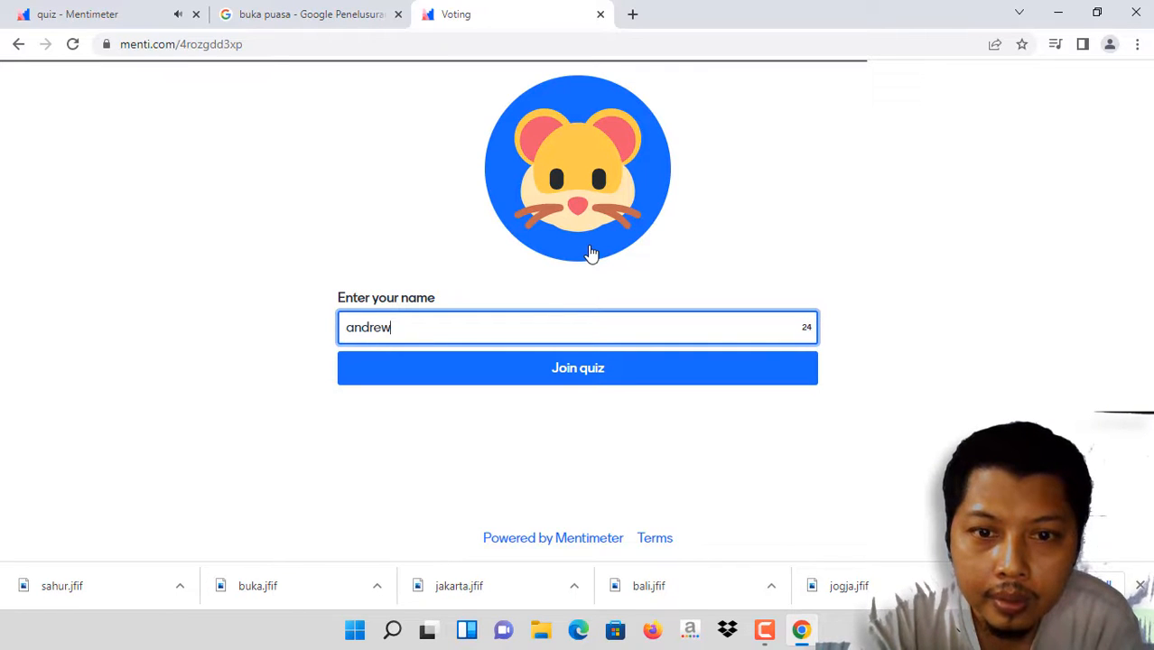
pyautogui.click(572, 374)
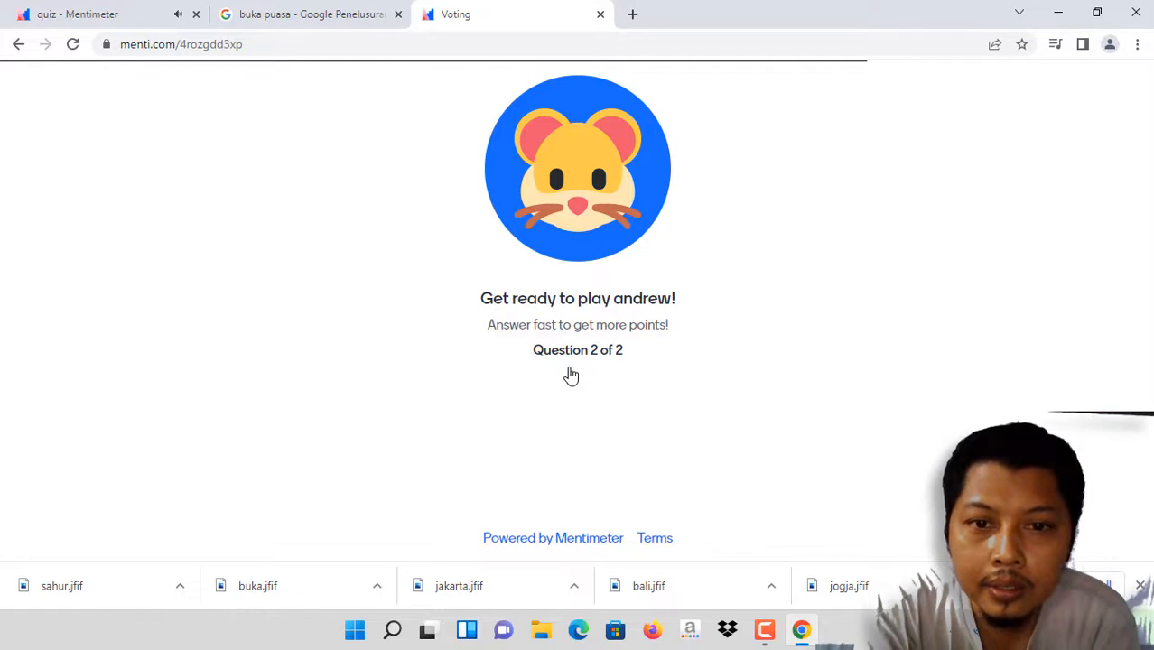
pyautogui.click(109, 22)
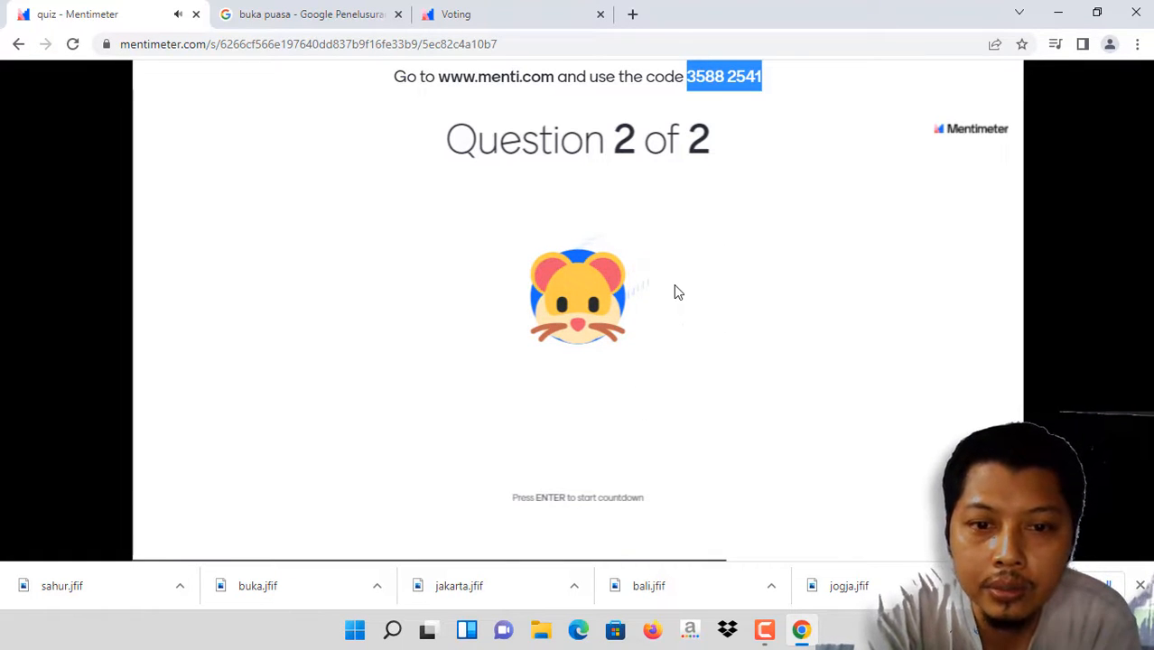
pyautogui.click(485, 17)
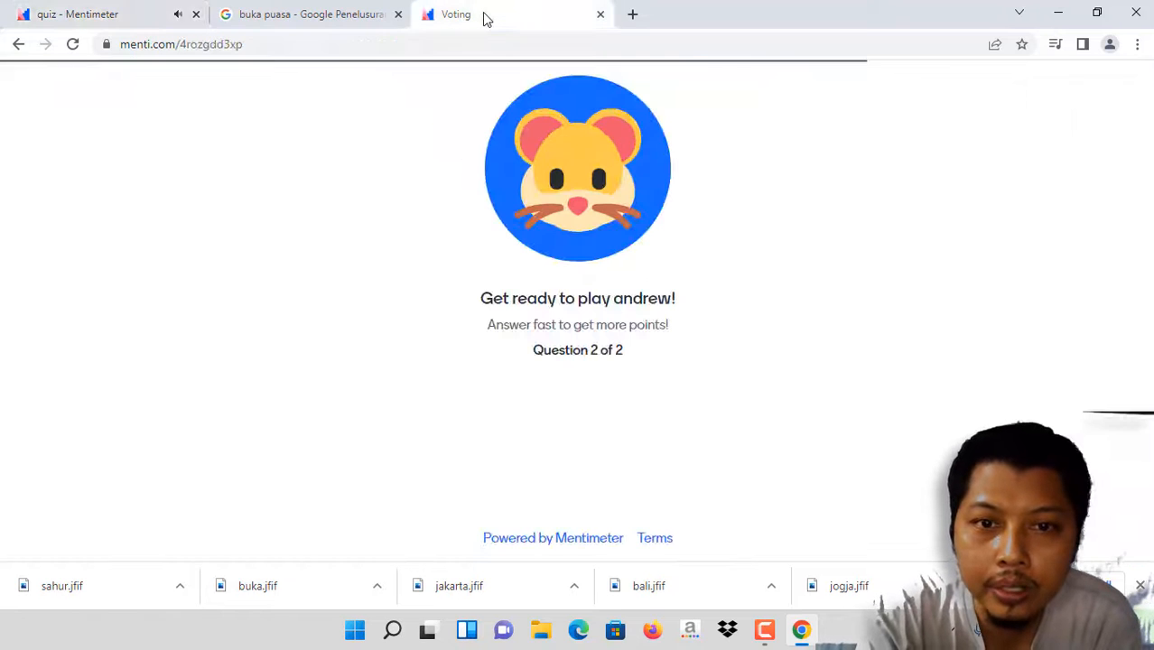
# - Start the countdown for question 2 on the presenter's screen and submit "Garuda Pancasila" as the participant's answer
pyautogui.click(102, 11)
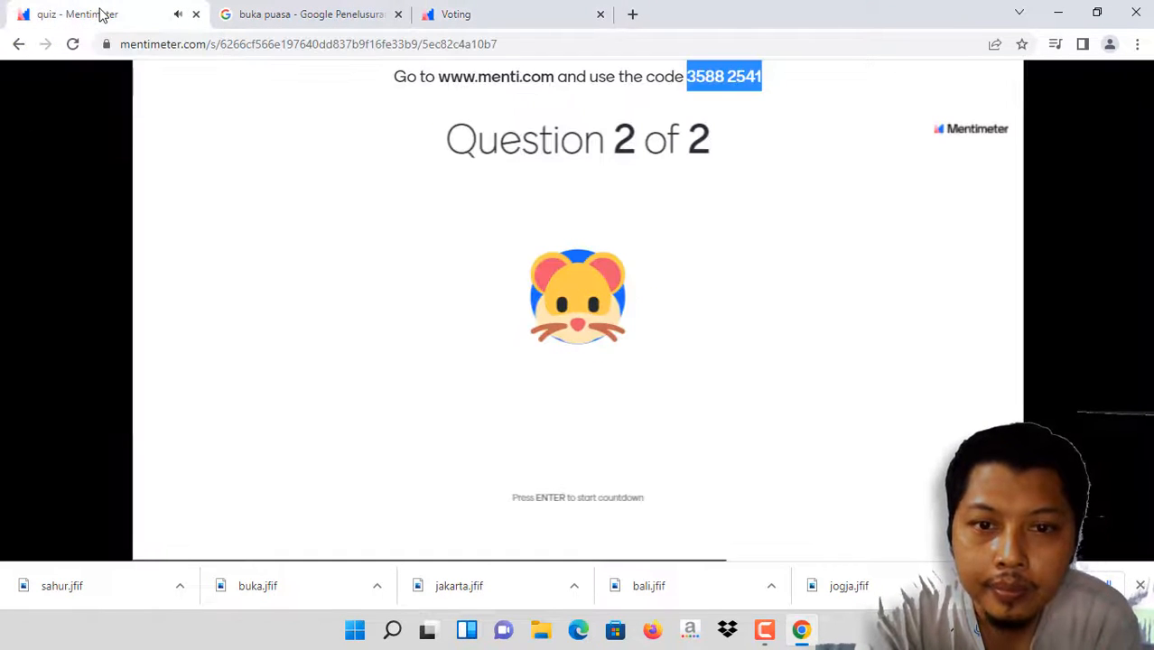
pyautogui.press('Return')
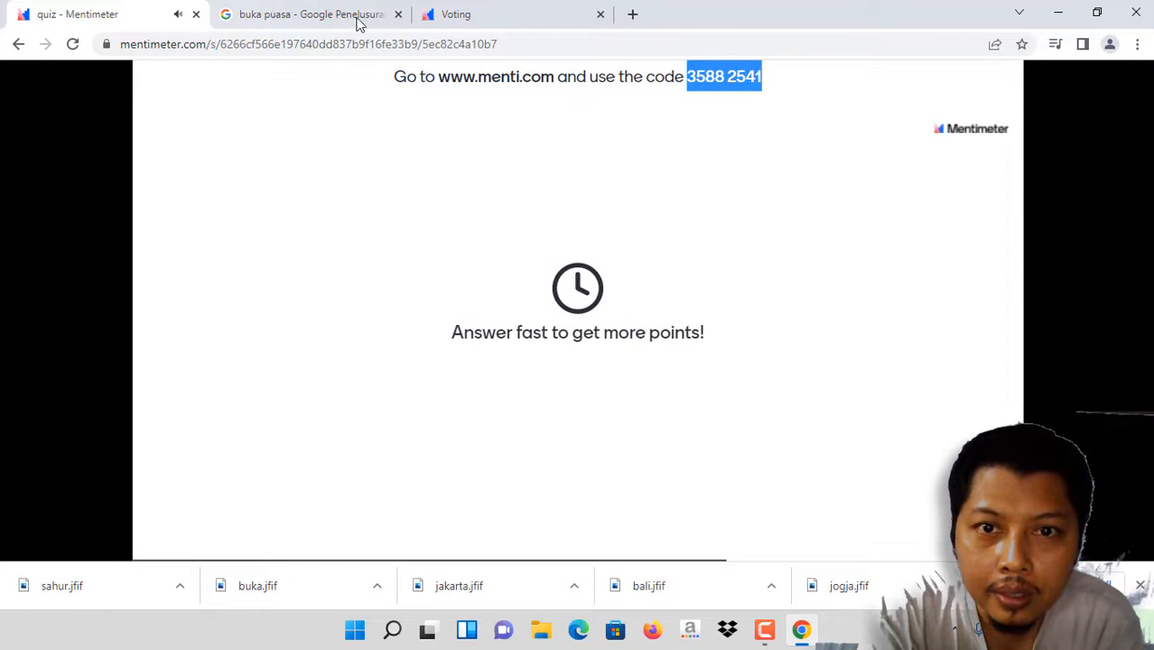
pyautogui.click(483, 20)
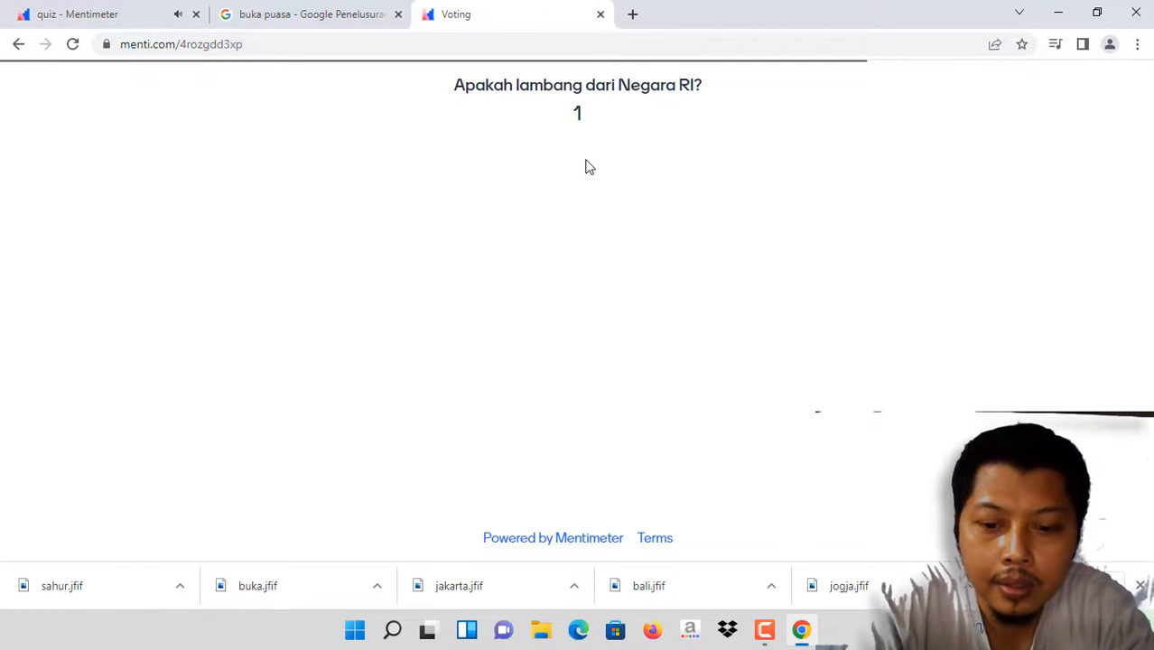
pyautogui.click(531, 169)
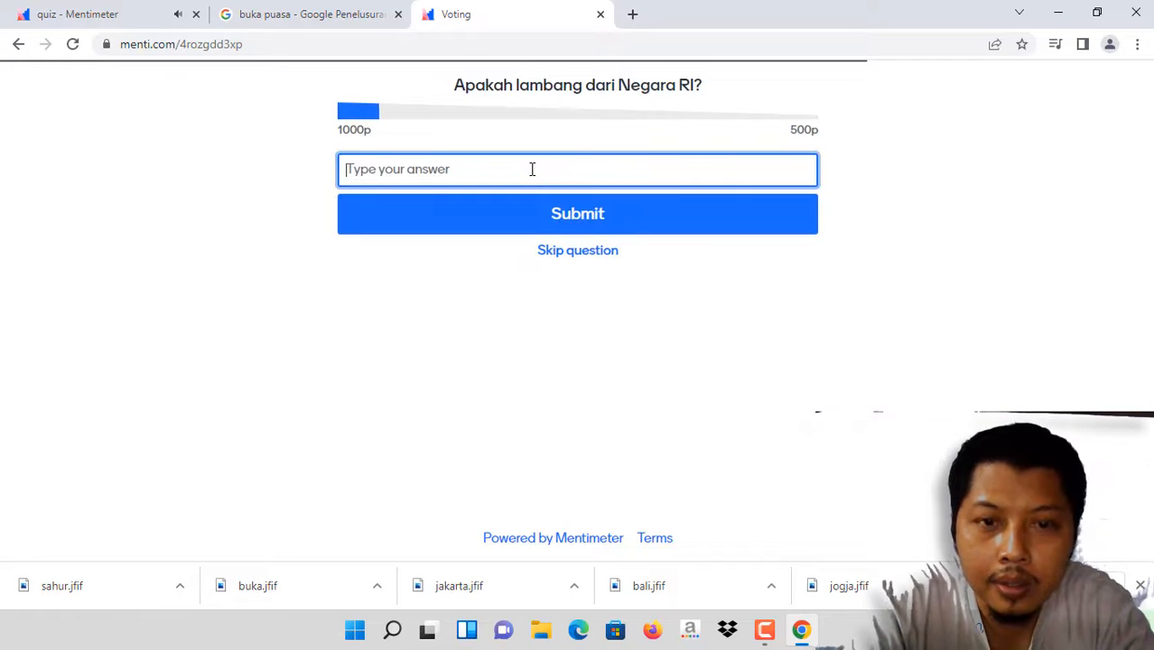
pyautogui.write('Garu')
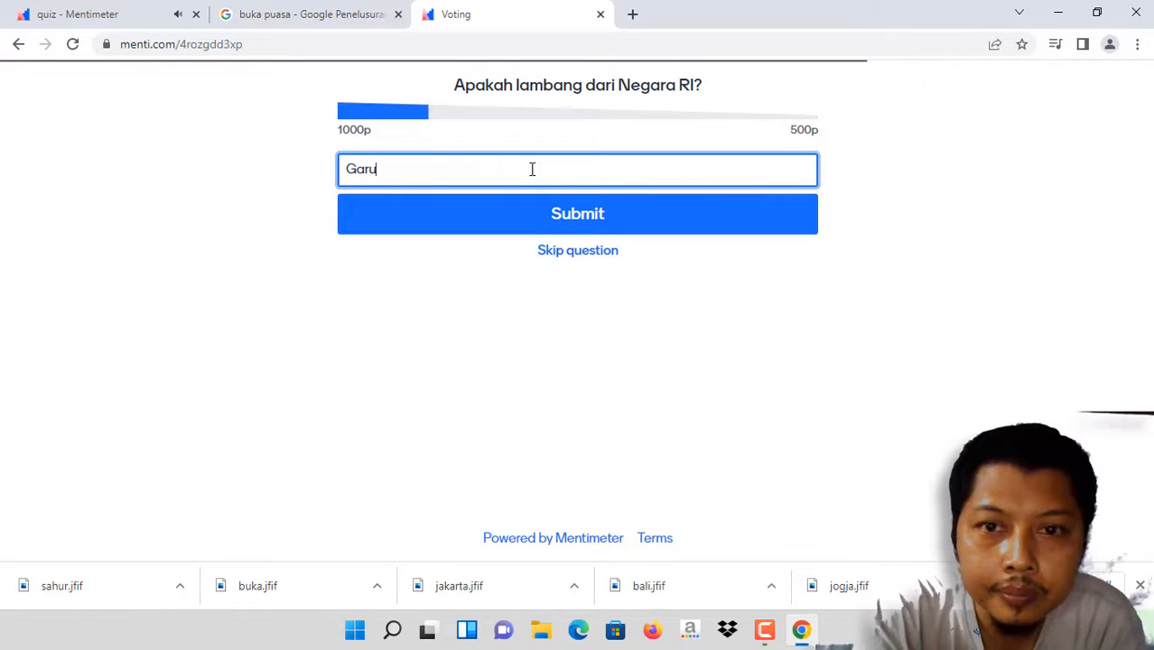
pyautogui.write('da Pancasila')
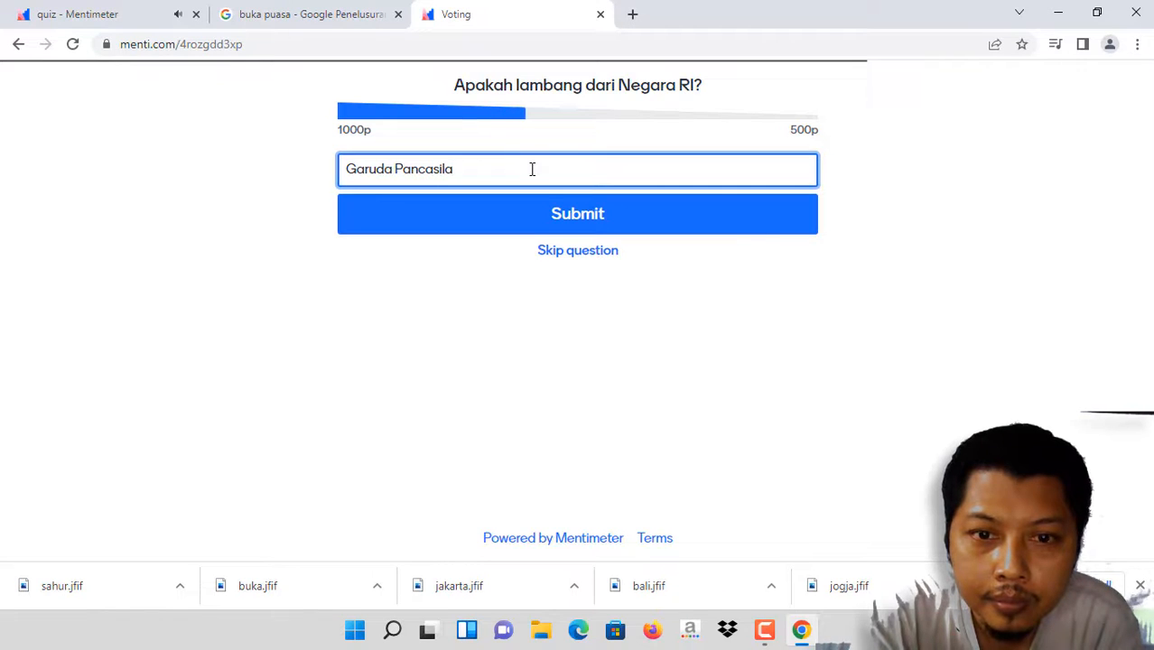
pyautogui.click(553, 223)
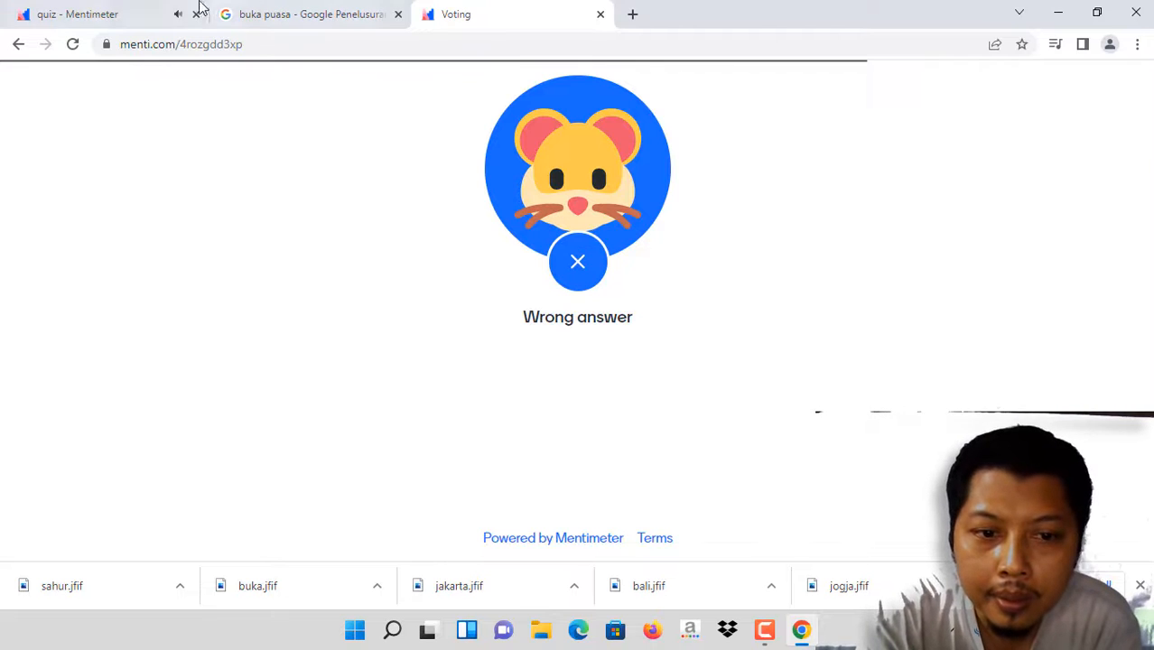
# - Review the submitted answer on the presenter's screen, advance to the leaderboard and compare it with the participant's view
pyautogui.click(102, 10)
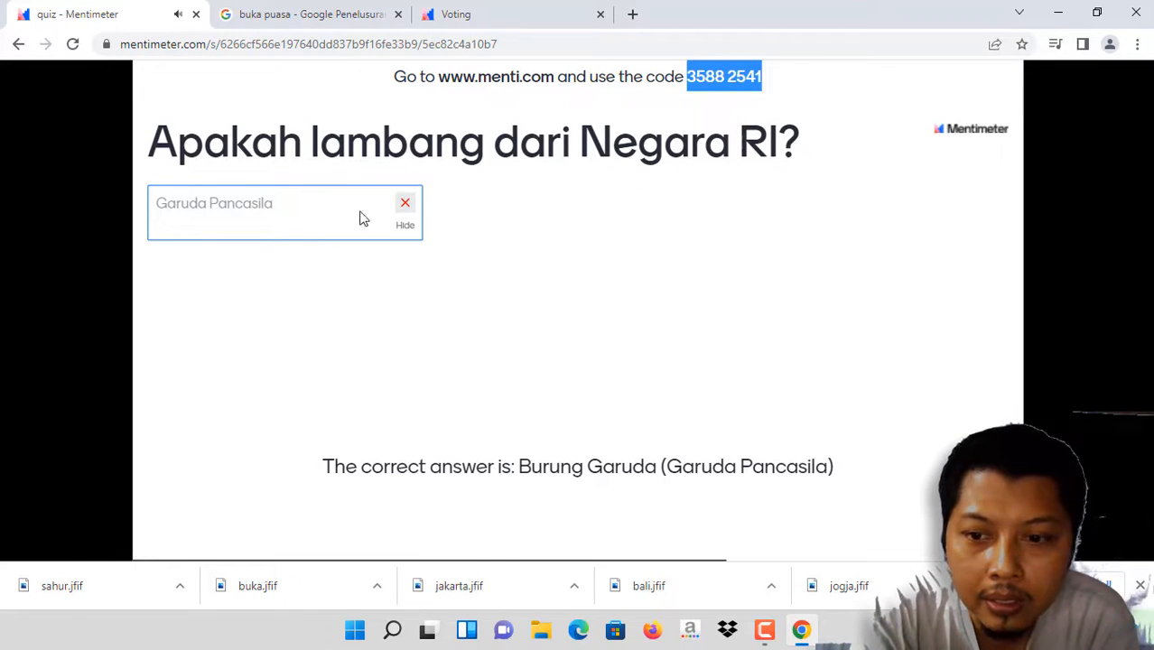
pyautogui.moveTo(320, 560)
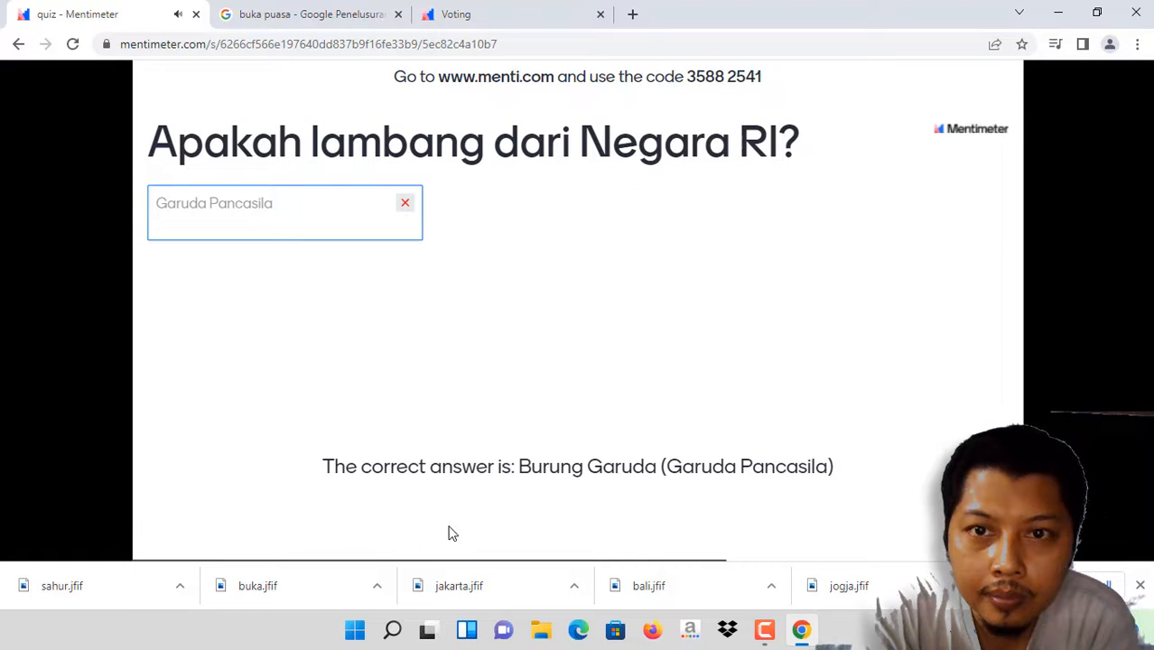
pyautogui.moveTo(447, 534)
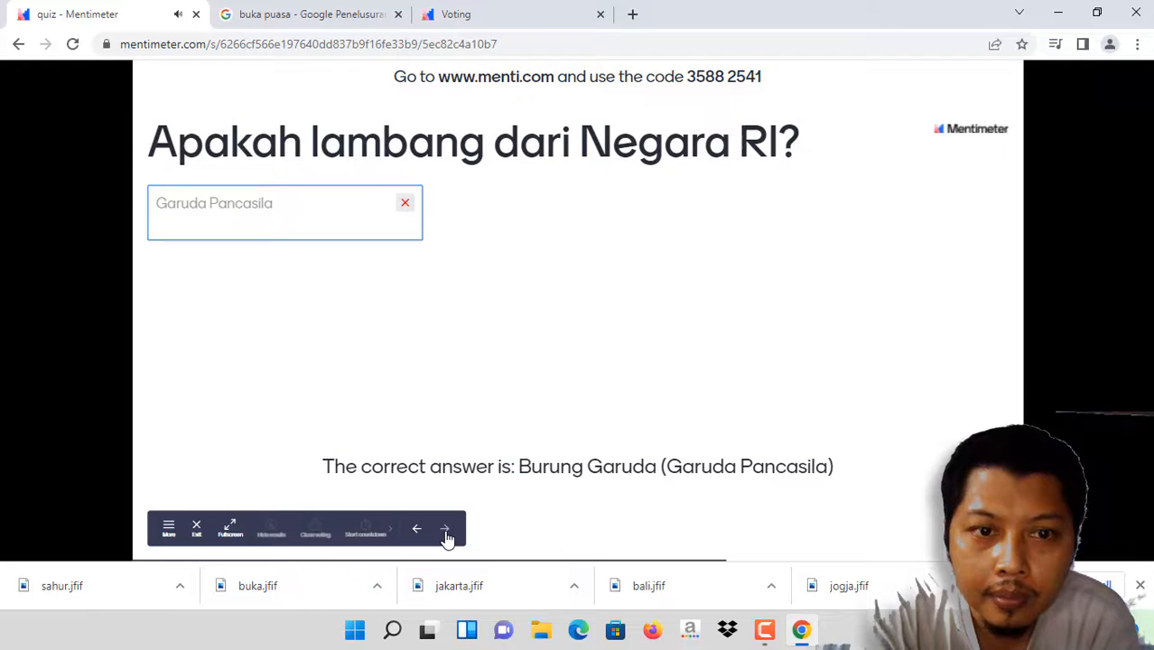
pyautogui.click(446, 530)
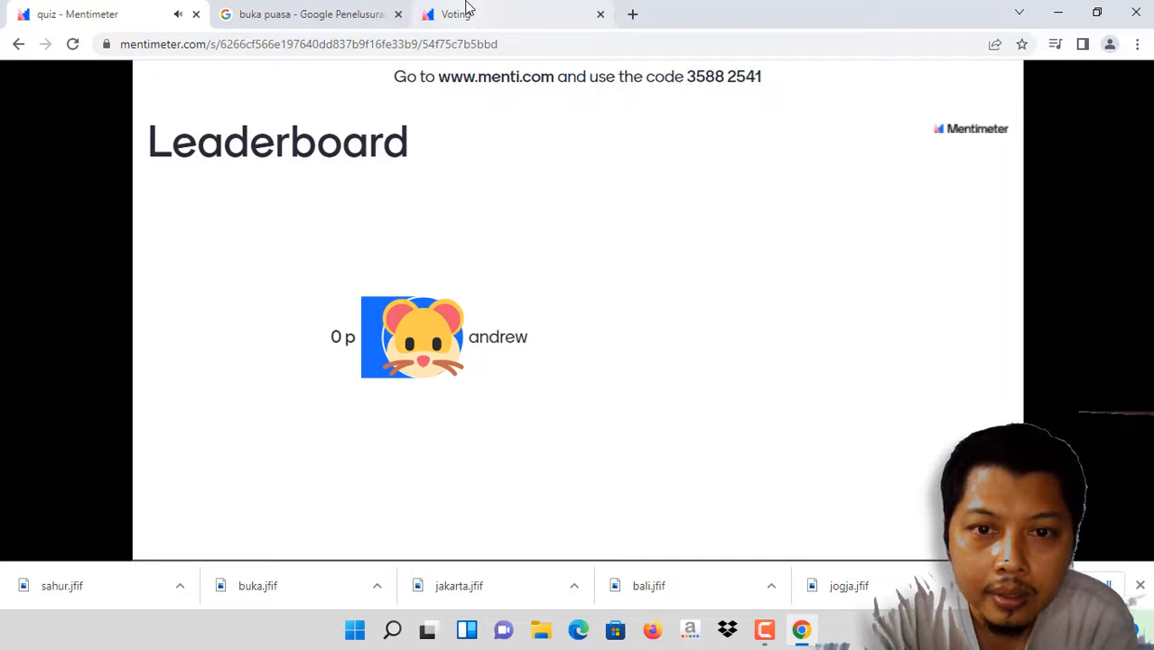
pyautogui.click(497, 18)
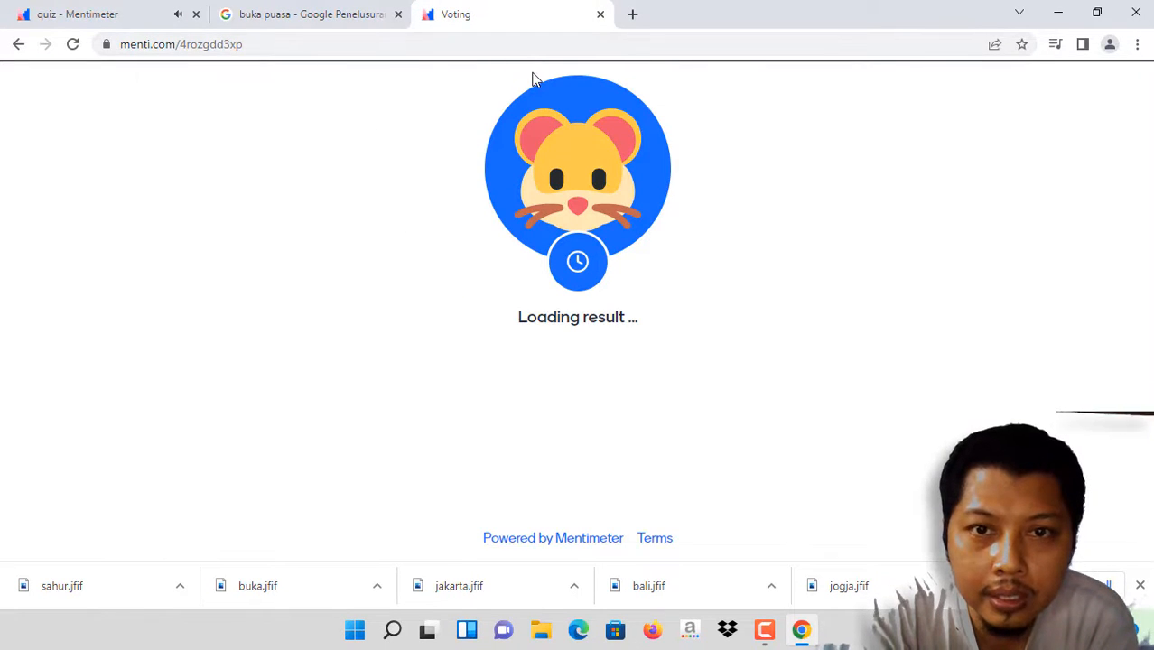
pyautogui.click(137, 18)
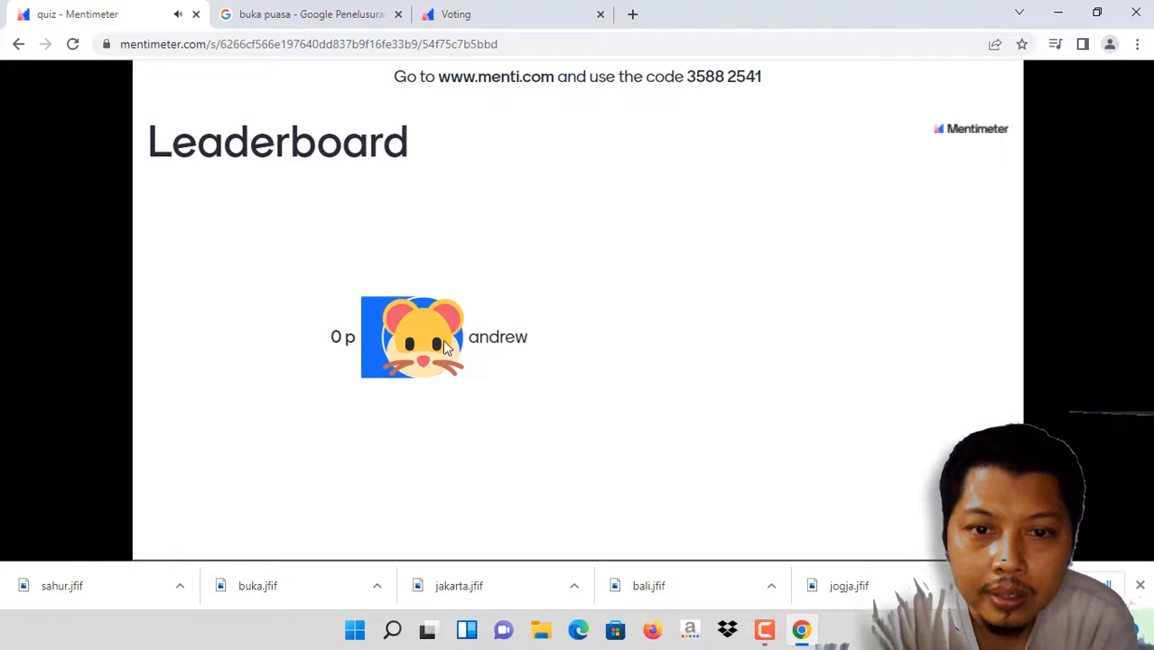
pyautogui.click(504, 16)
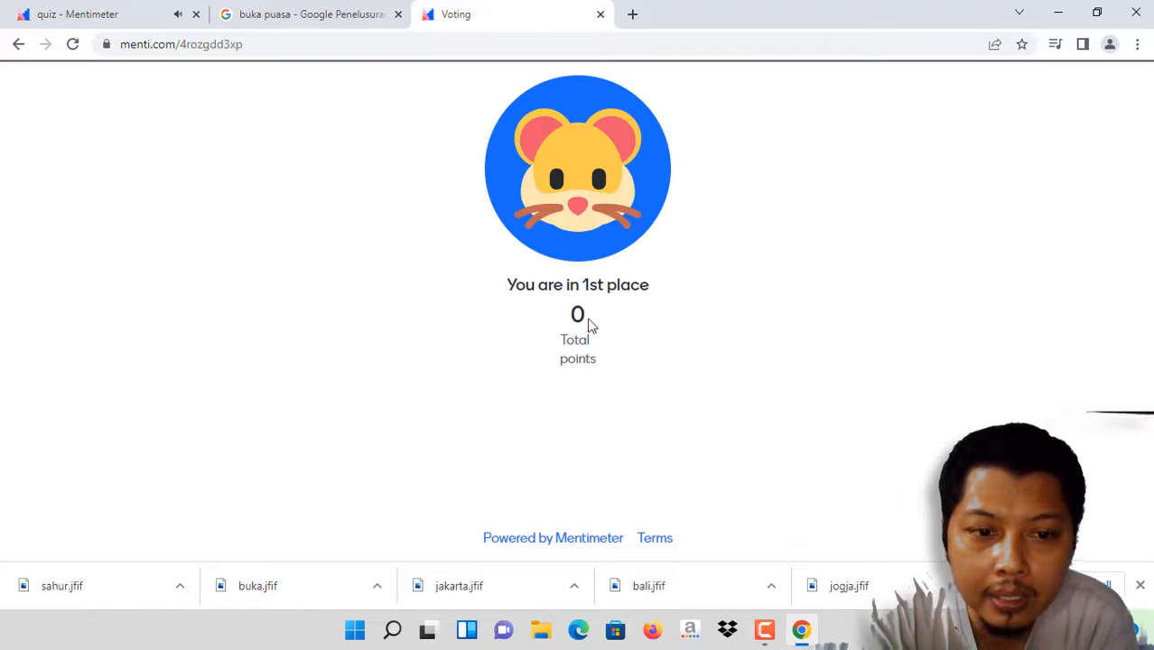
pyautogui.click(111, 13)
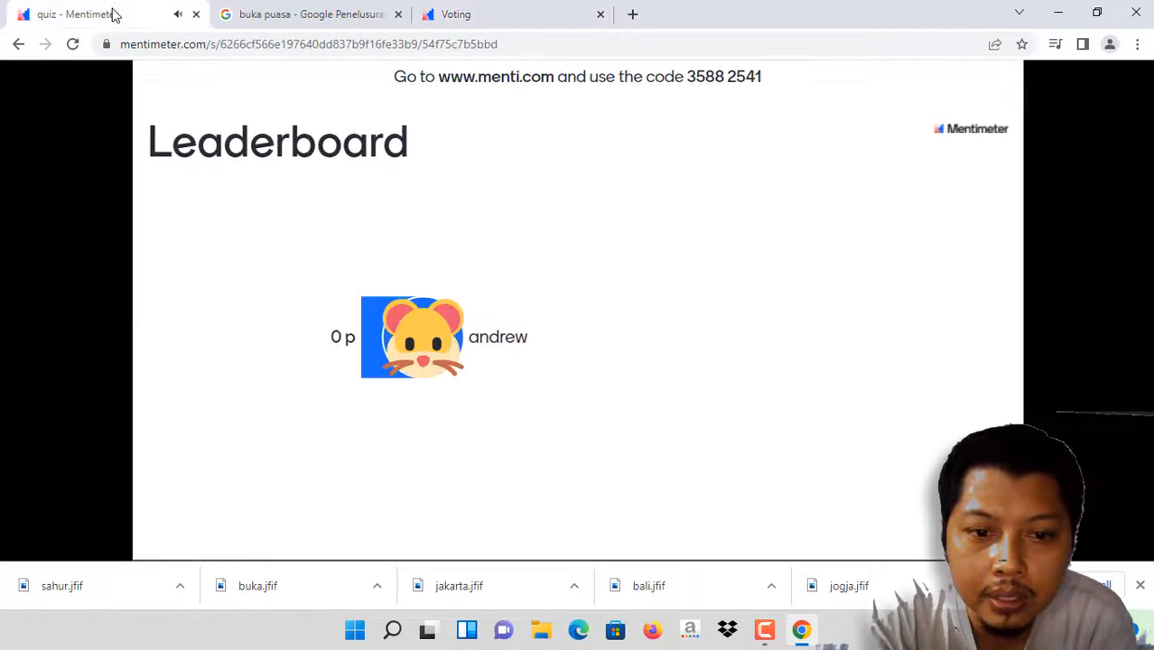
# - Advance past the leaderboard to end the presentation, return to editing and select the "Siapakah Presiden pertama RI ?" slide
pyautogui.moveTo(305, 540)
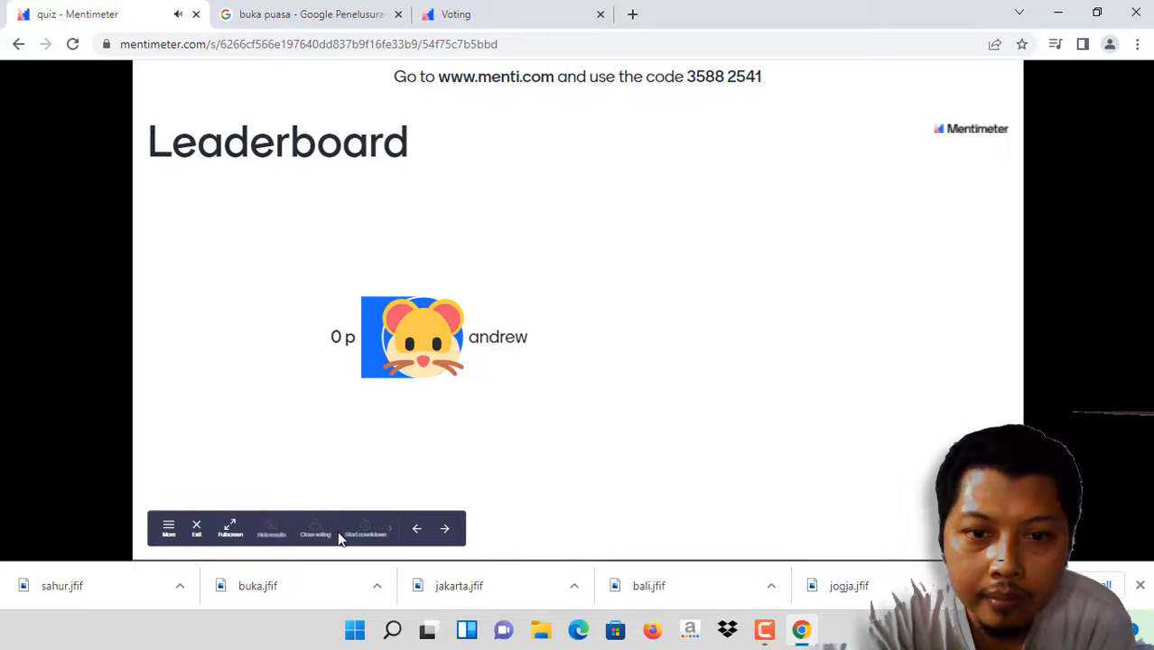
pyautogui.click(445, 531)
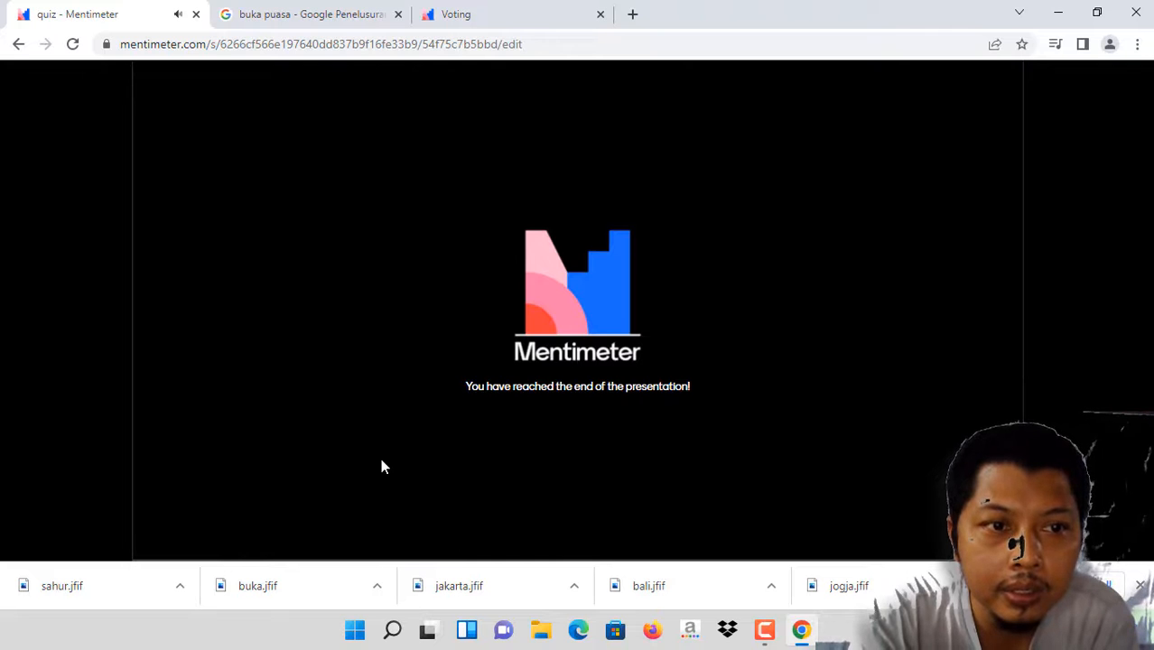
pyautogui.press('Escape')
pyautogui.click(106, 406)
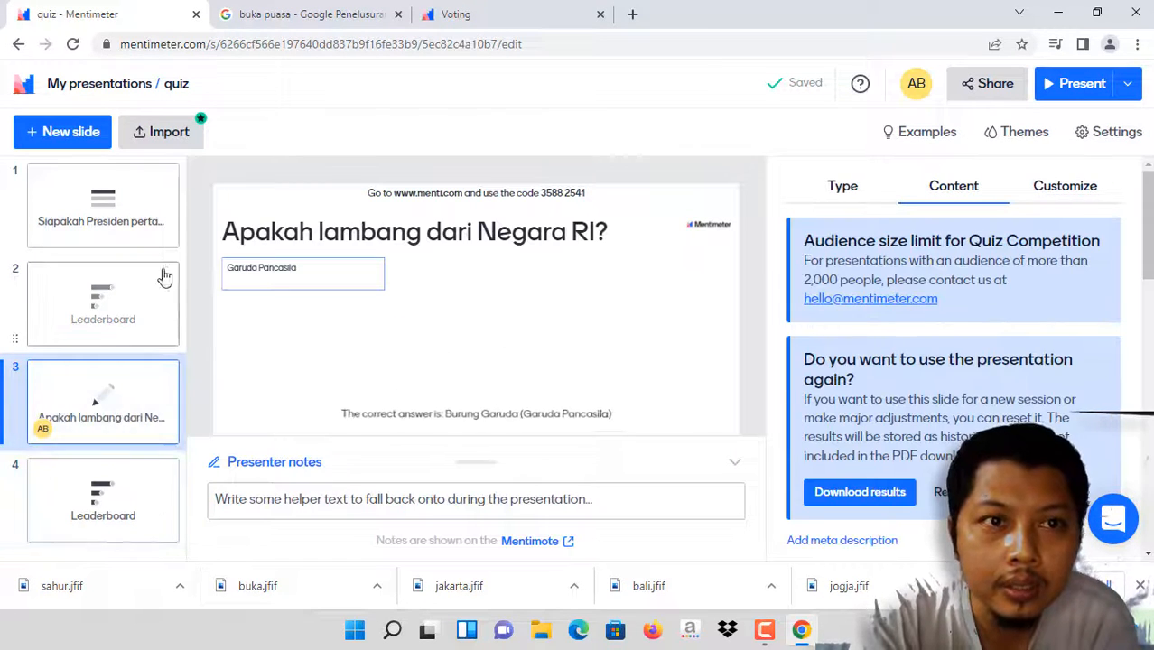
pyautogui.click(120, 213)
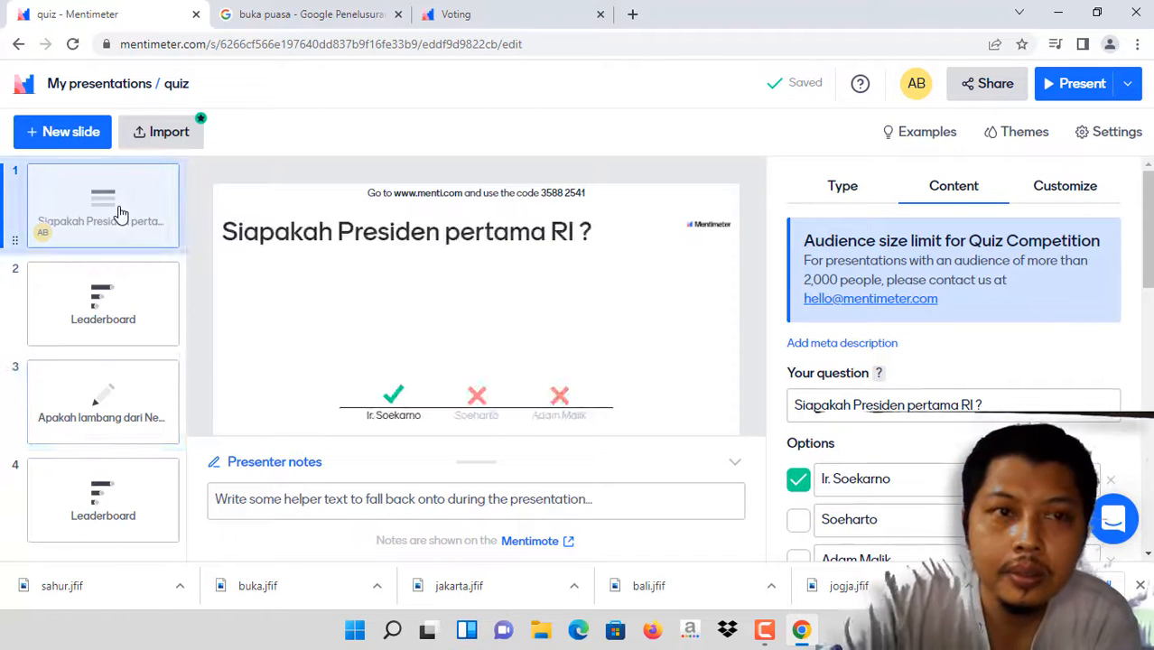
# - Return the participant's Voting page to the menti.com code entry page by removing the quiz path from its address
pyautogui.click(465, 13)
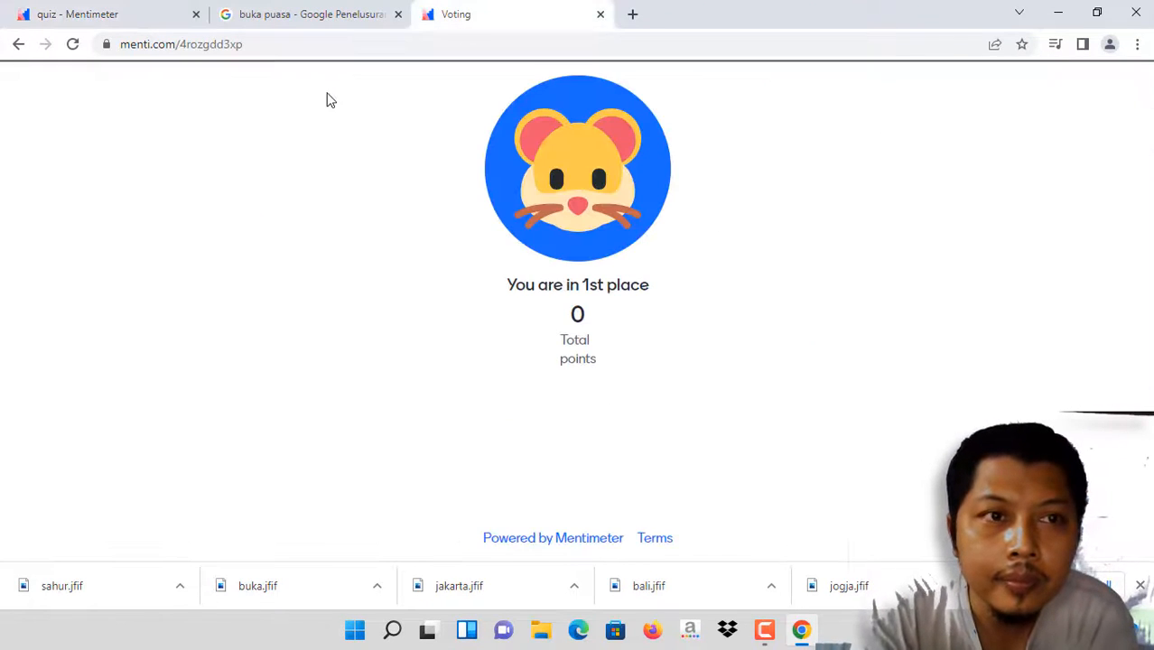
pyautogui.click(237, 35)
pyautogui.moveTo(240, 39); pyautogui.dragTo(176, 38)
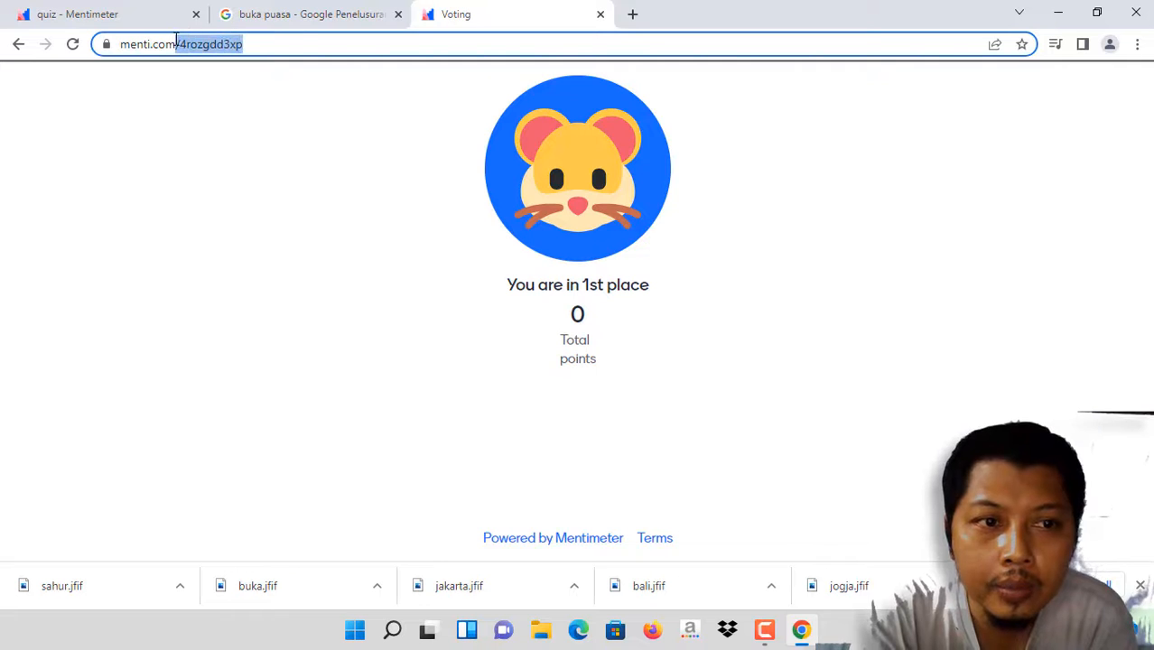
pyautogui.press('BackSpace')
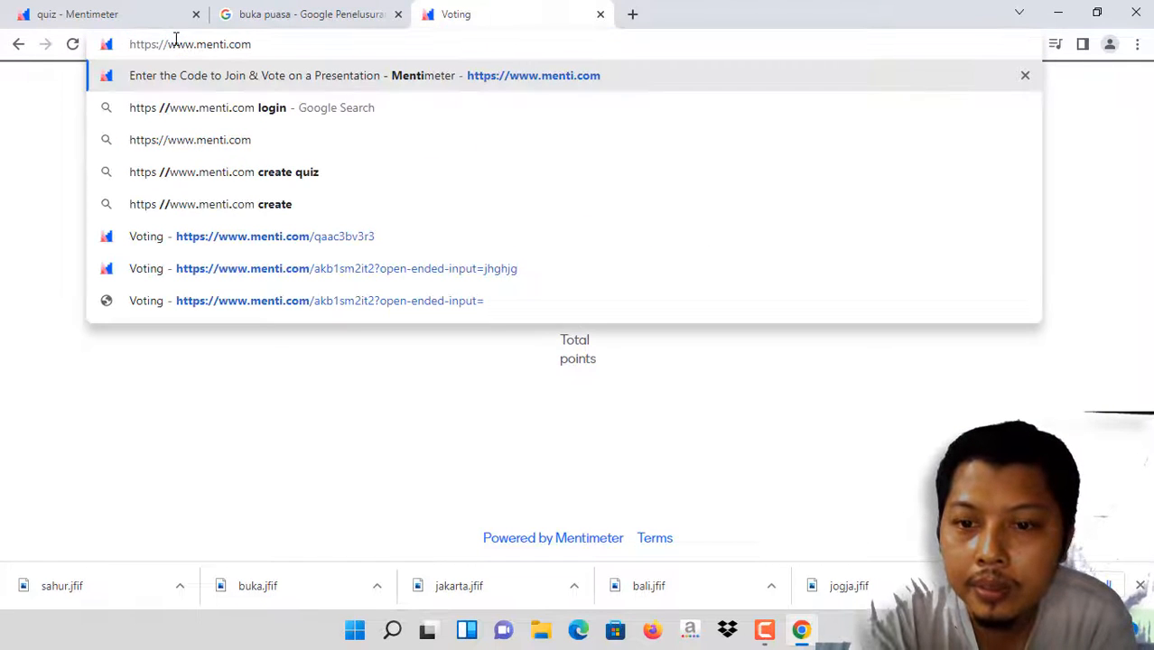
pyautogui.press('Return')
# - Present the quiz from the first question slide, copy the join code shown above it and leave full screen
pyautogui.click(96, 15)
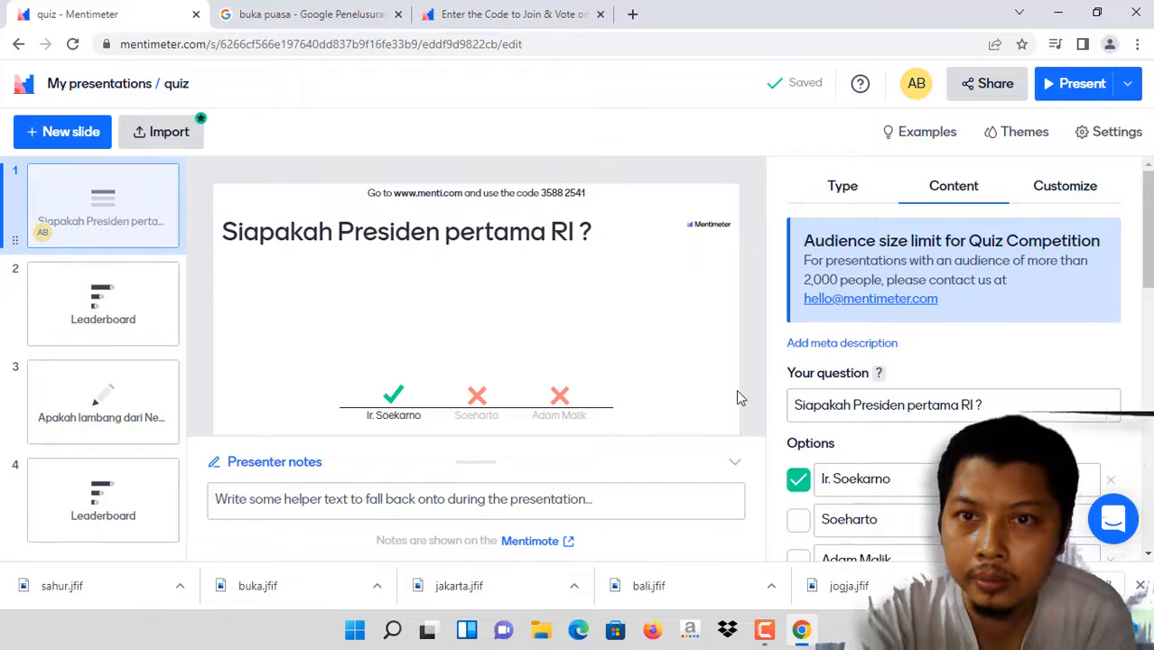
pyautogui.click(1068, 90)
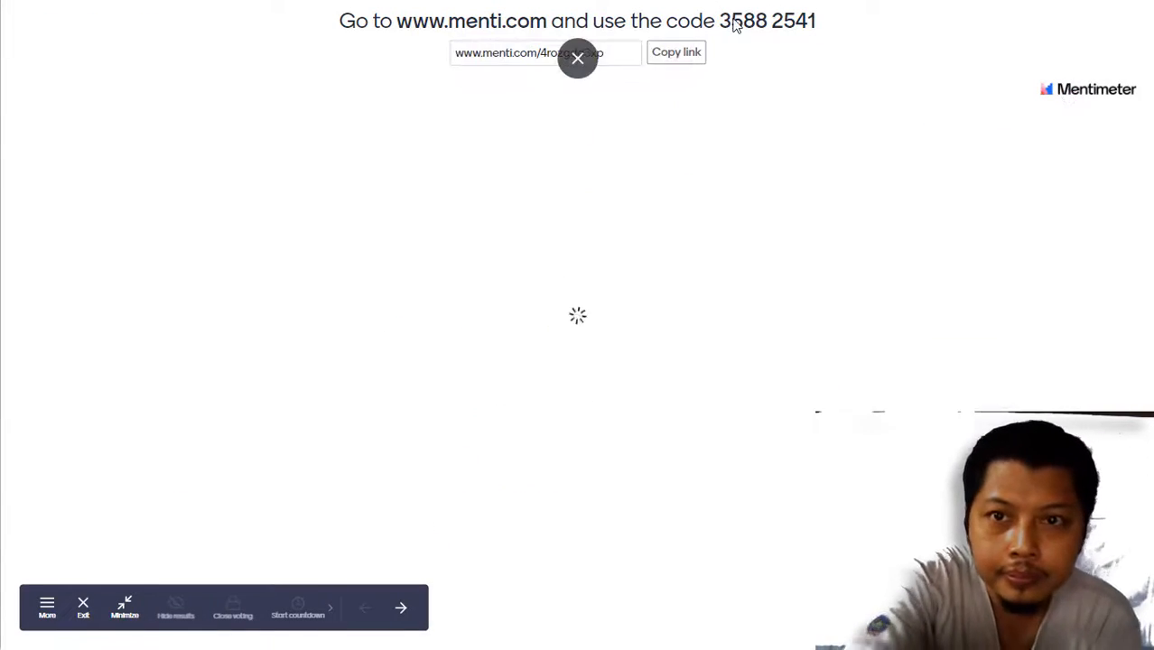
pyautogui.moveTo(717, 20); pyautogui.dragTo(824, 34)
pyautogui.hotkey('ctrl', 'c')
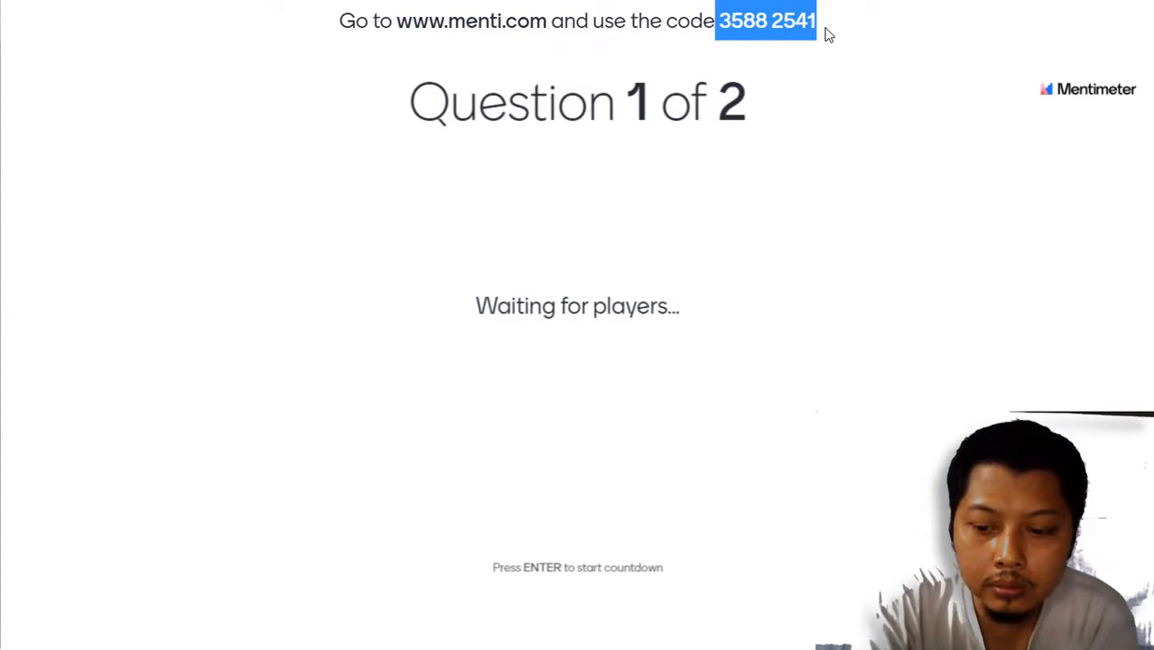
pyautogui.press('Escape')
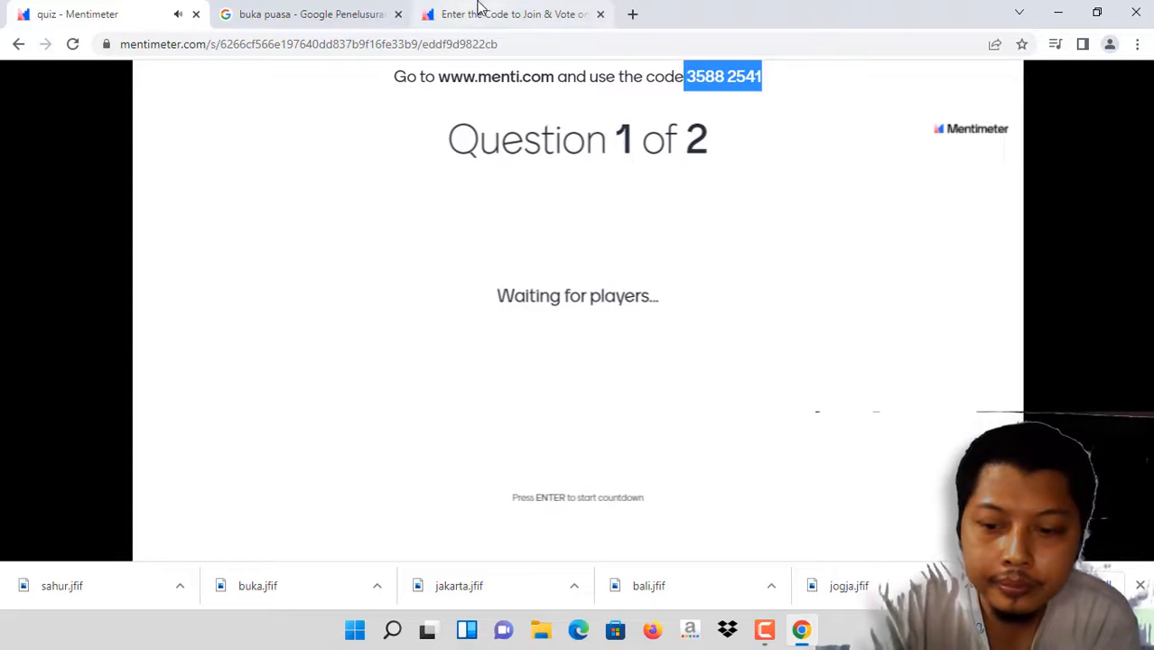
# - Paste the copied join code on the participant's menti.com page and submit it to rejoin the quiz
pyautogui.click(484, 20)
pyautogui.hotkey('ctrl', 'v')
pyautogui.press('Left')
pyautogui.press('Left')
pyautogui.press('Left')
pyautogui.press('Left')
pyautogui.press('Left')
pyautogui.press('Left')
pyautogui.press('Left')
pyautogui.press('Left')
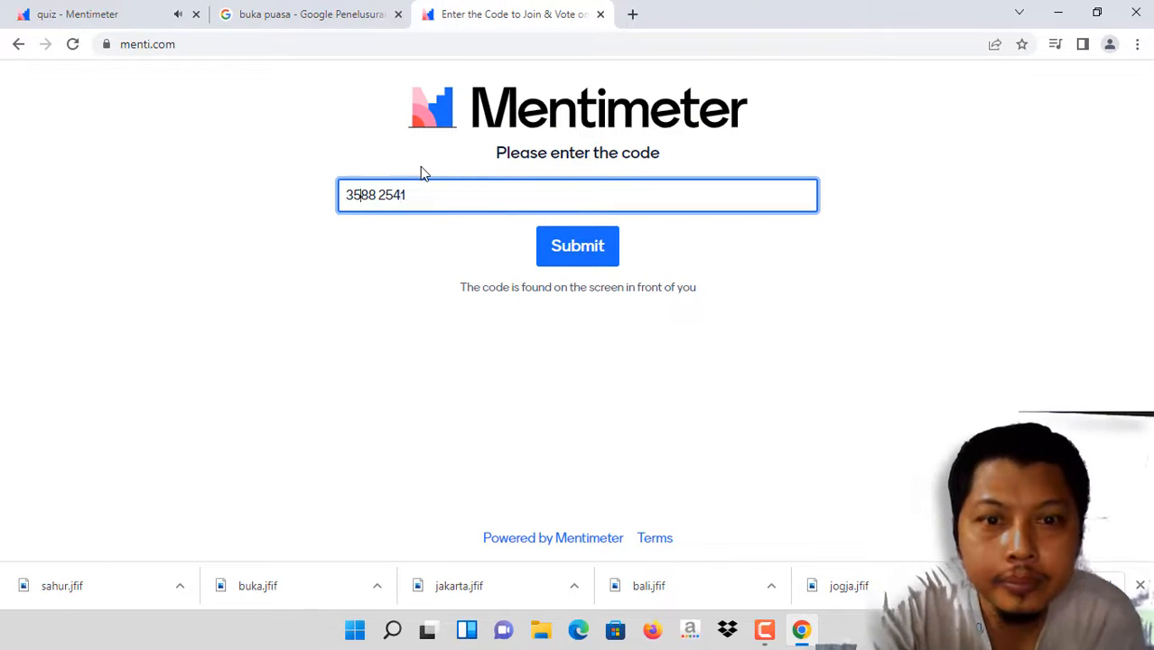
pyautogui.press('Return')
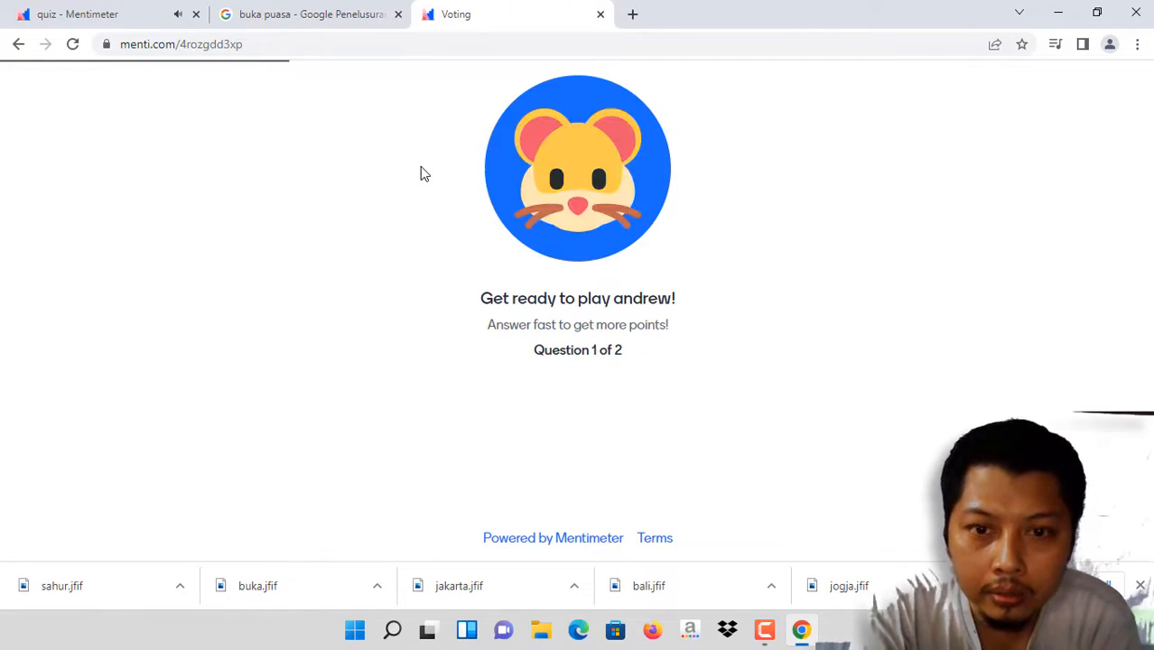
# - Start the countdown for question 1 on the presenter's screen and answer "Ir. Soekarno" as the participant
pyautogui.click(53, 13)
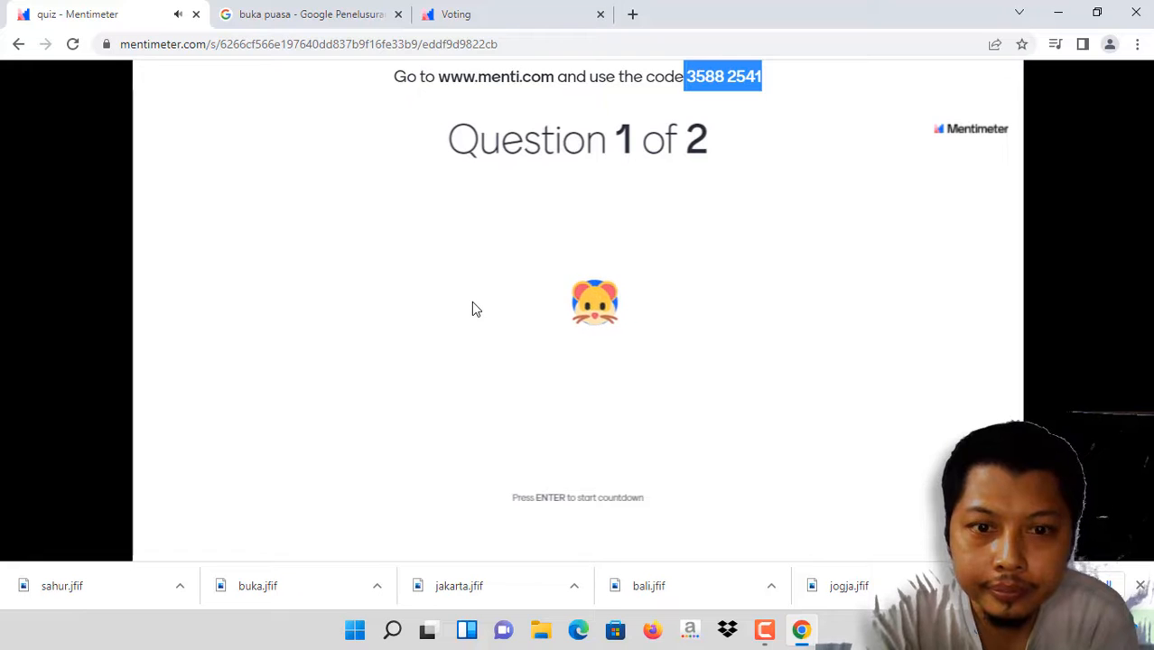
pyautogui.click(502, 11)
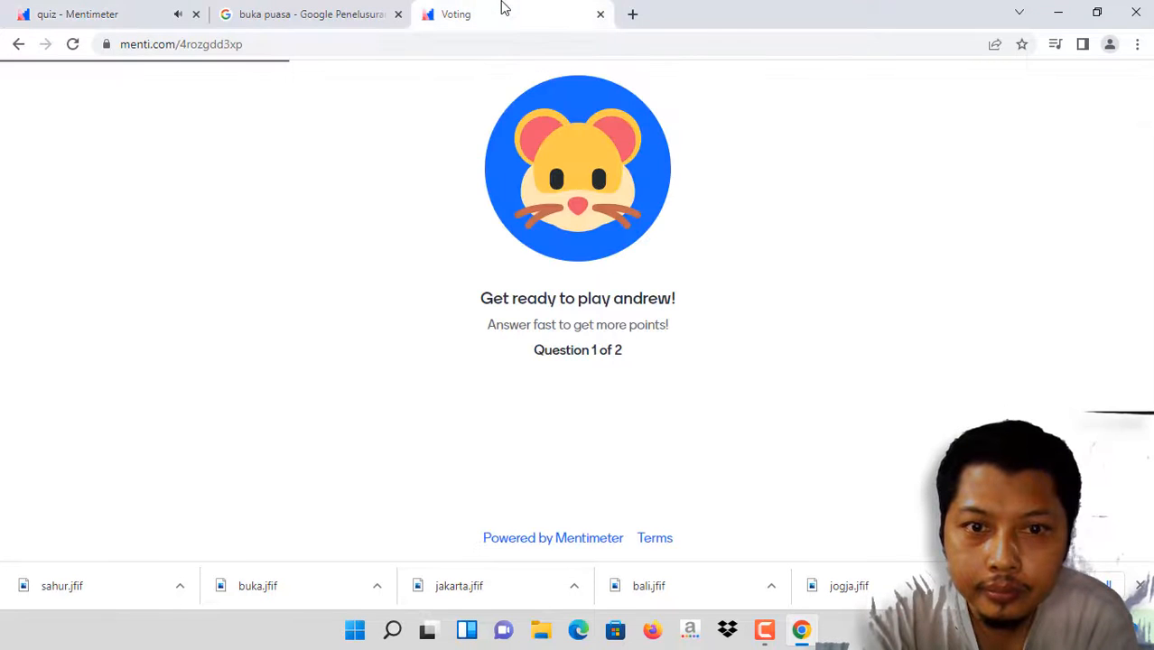
pyautogui.click(114, 16)
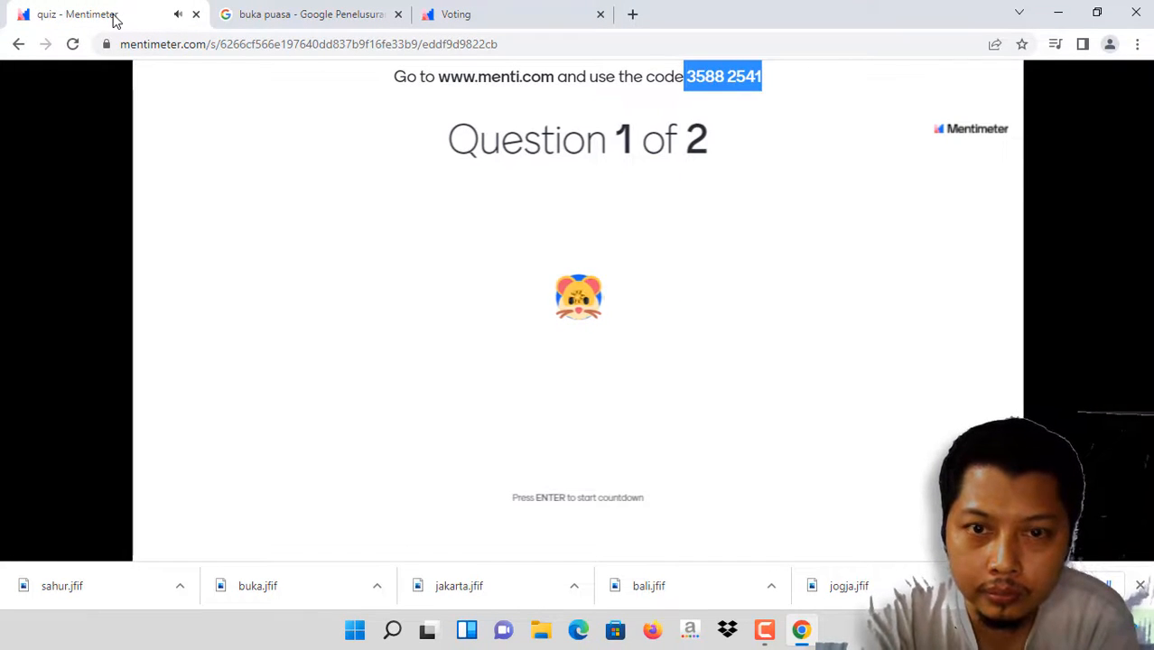
pyautogui.press('Return')
pyautogui.click(482, 12)
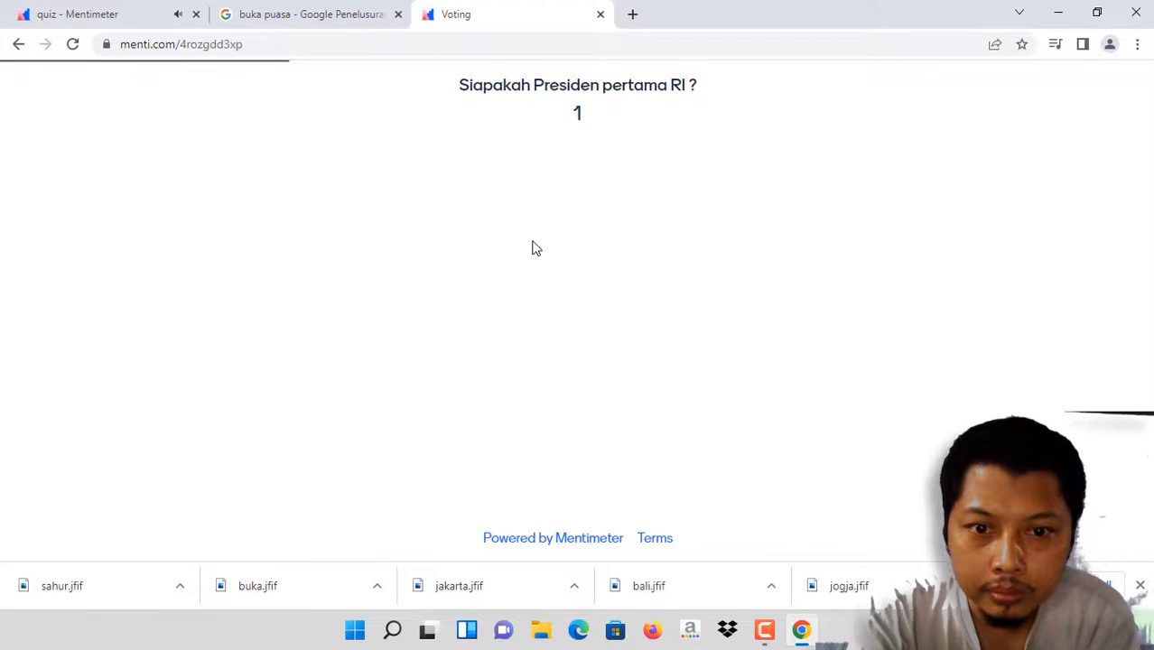
pyautogui.click(541, 189)
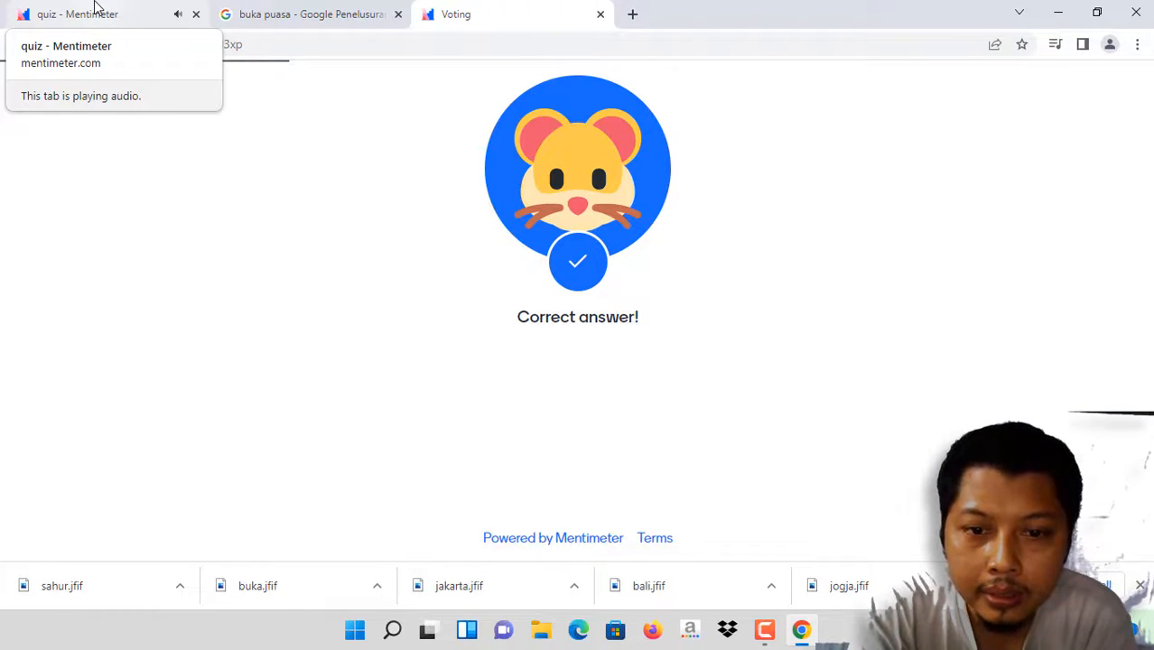
# - Check the first question's results on the presenter's screen and compare them with the participant's view
pyautogui.click(97, 7)
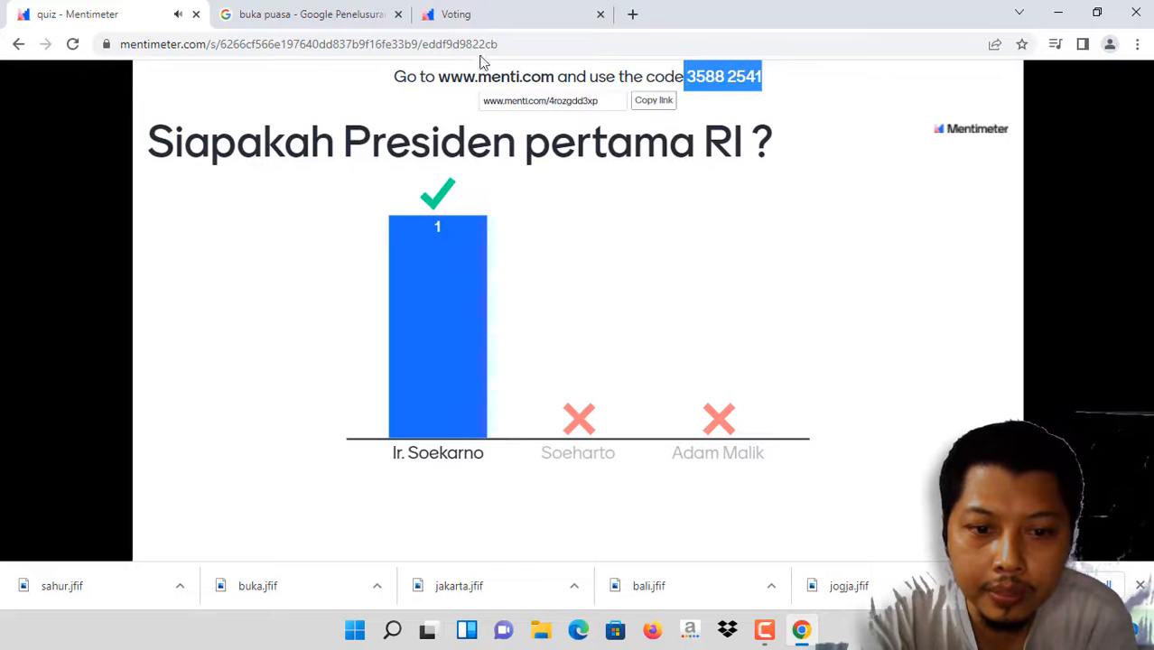
pyautogui.click(503, 23)
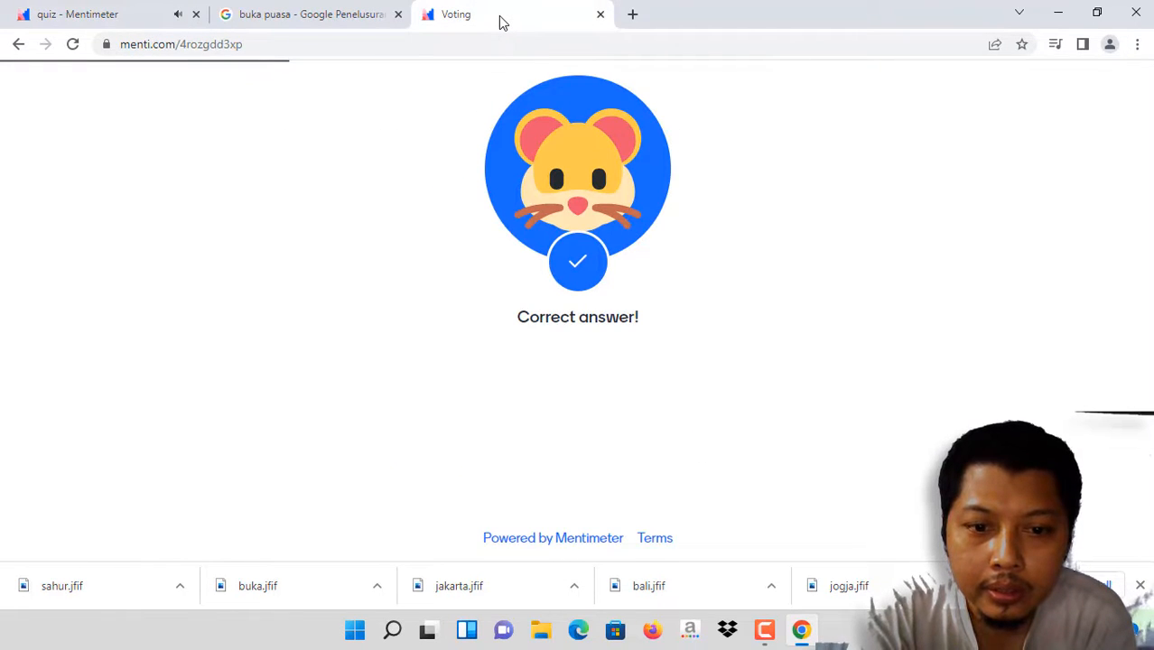
# - Advance the presenter's screen past the first question's results and leaderboard to the question "Apakah lambang dari Negara RI?"
pyautogui.click(88, 20)
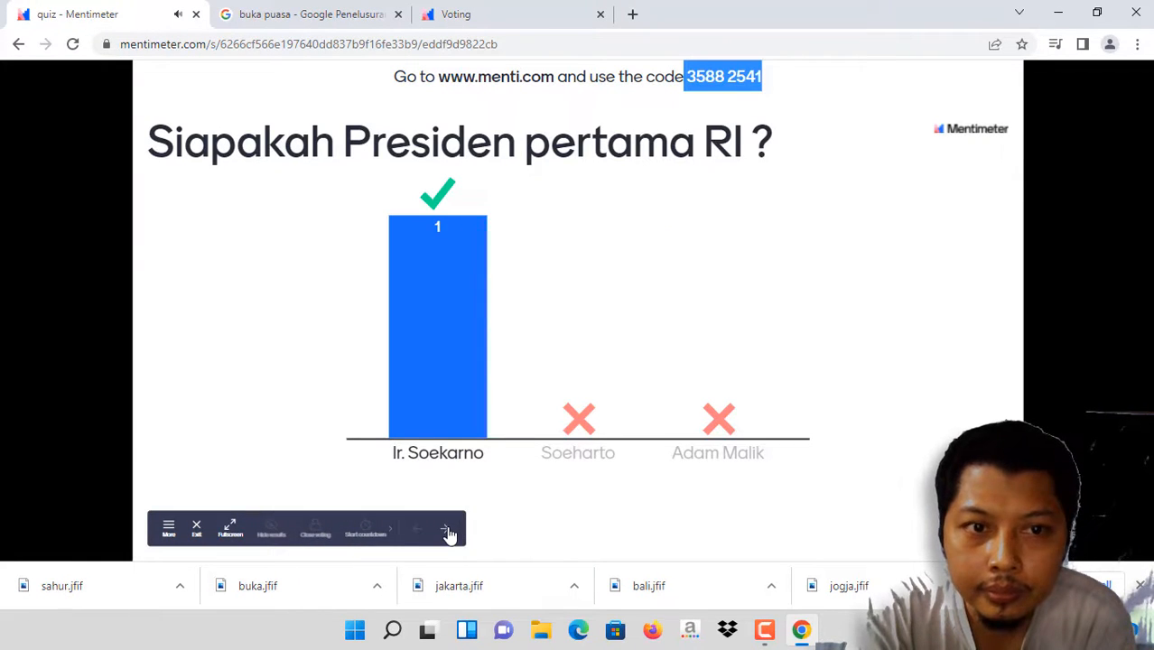
pyautogui.click(445, 531)
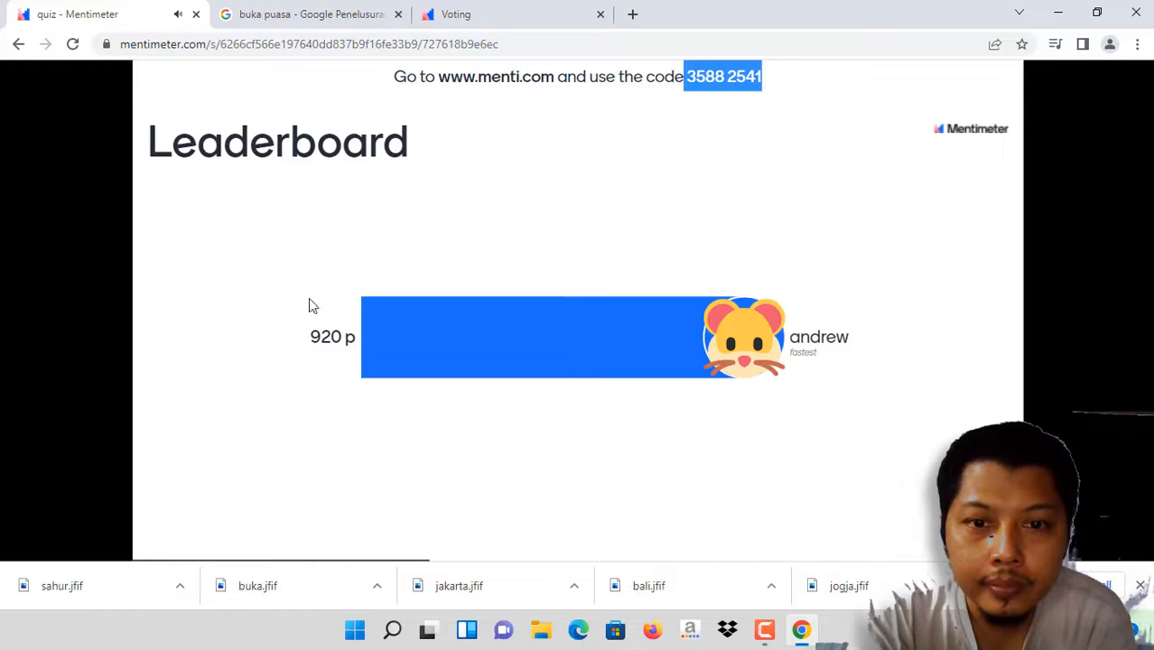
pyautogui.moveTo(442, 529)
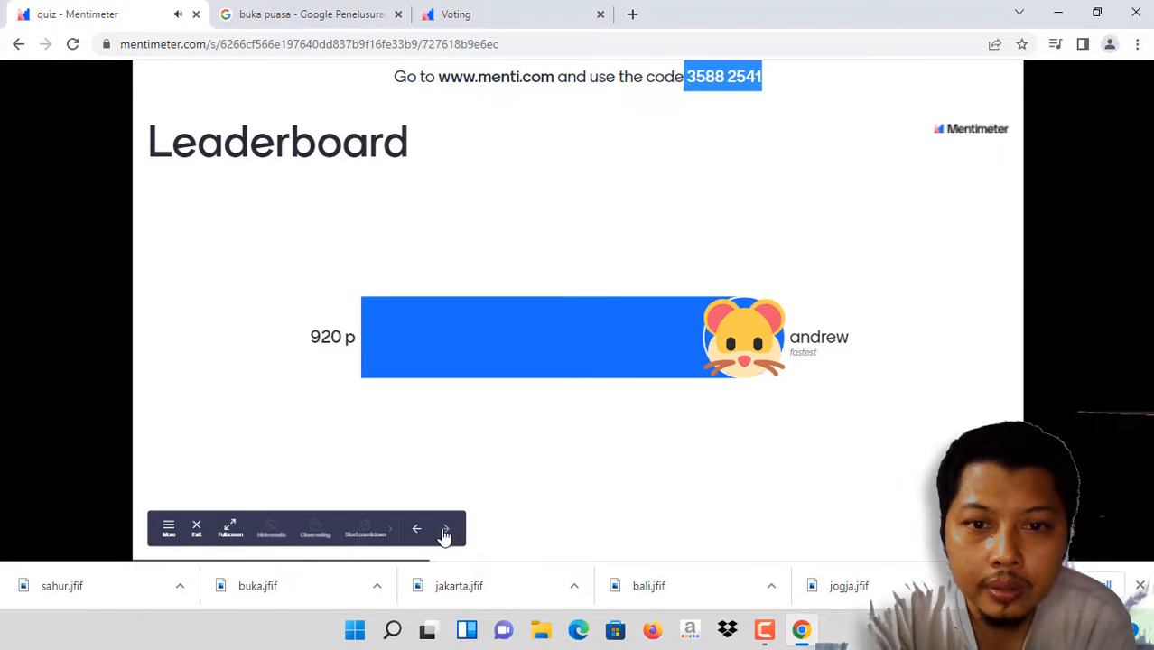
pyautogui.click(445, 530)
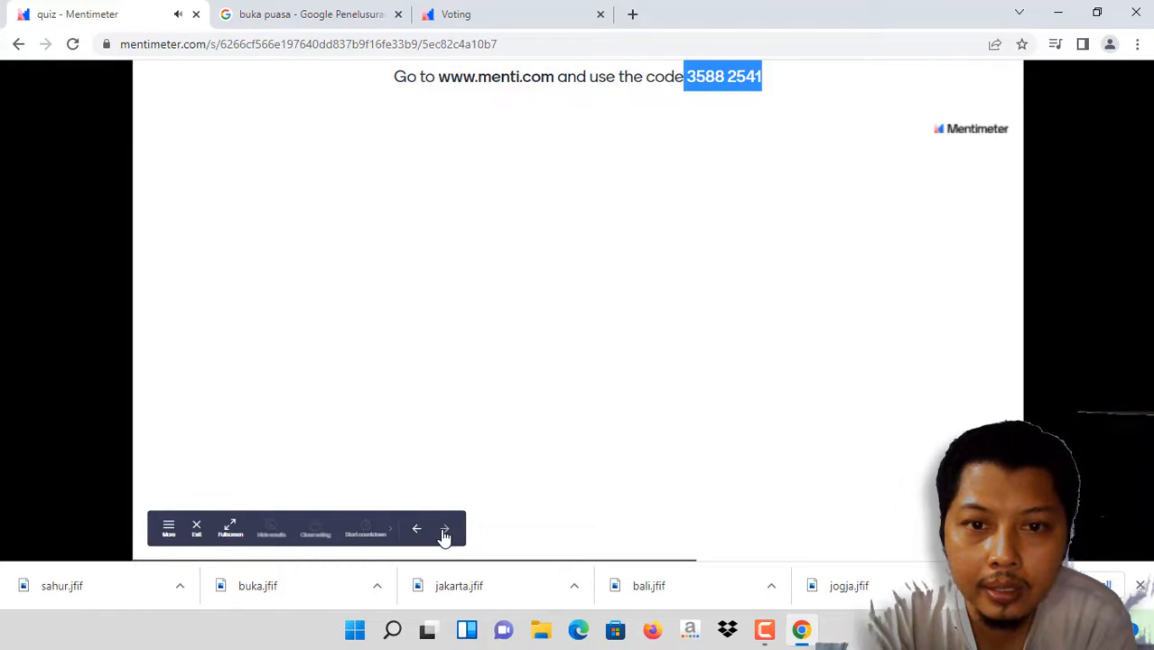
# - Compare the participant's result for the "Apakah lambang dari Negara RI?" question with the answers on the presenter's screen
pyautogui.click(472, 17)
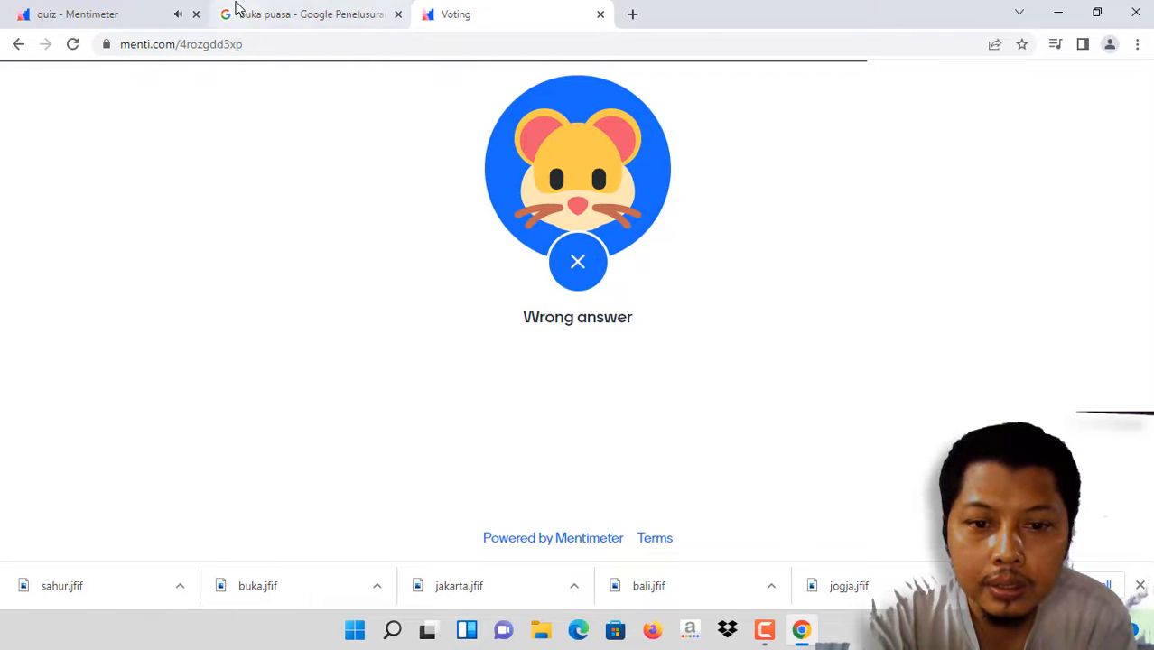
pyautogui.click(33, 10)
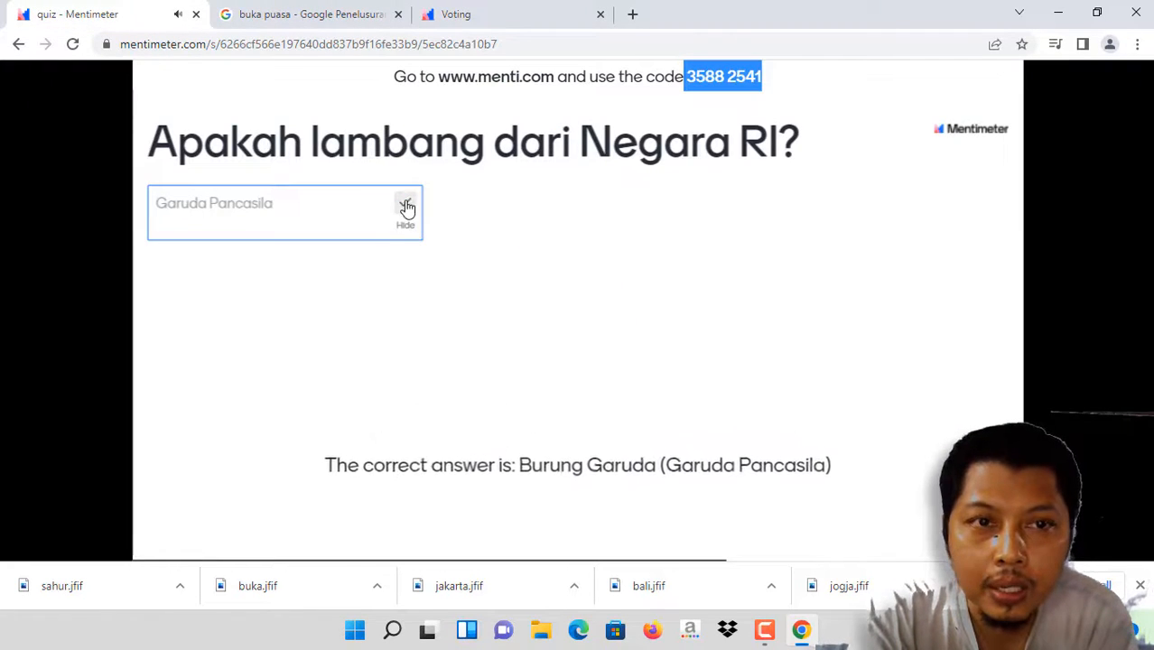
pyautogui.click(525, 14)
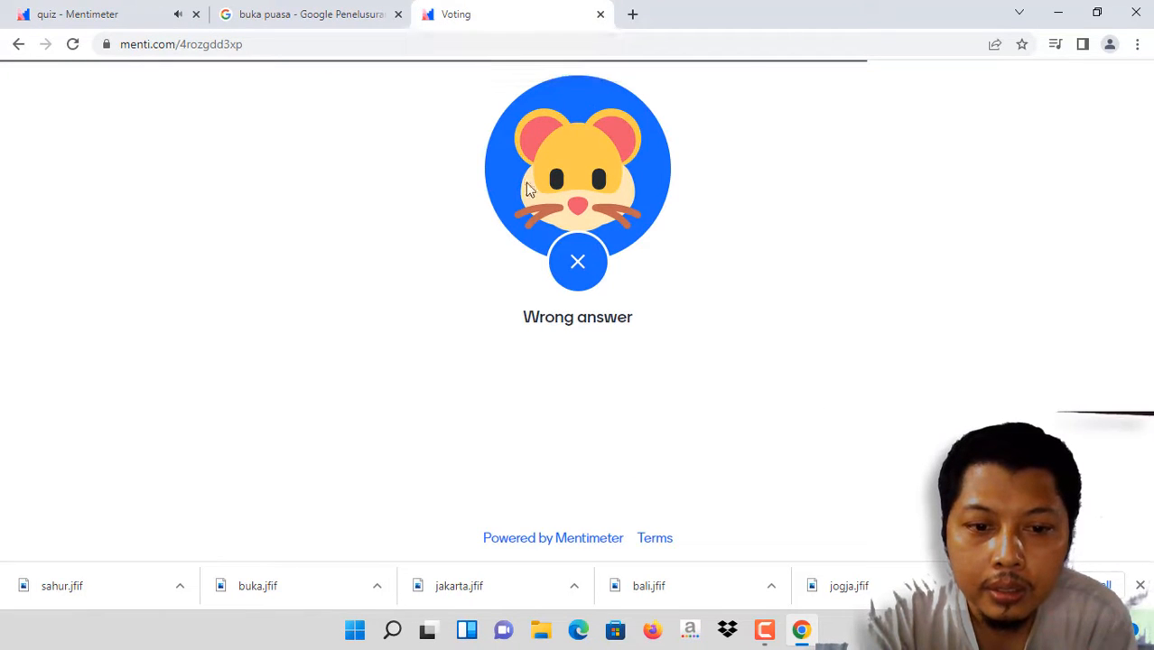
# - Advance the presenter's screen to the final leaderboard and exit the presentation to the quiz editor
pyautogui.click(61, 21)
pyautogui.moveTo(418, 540)
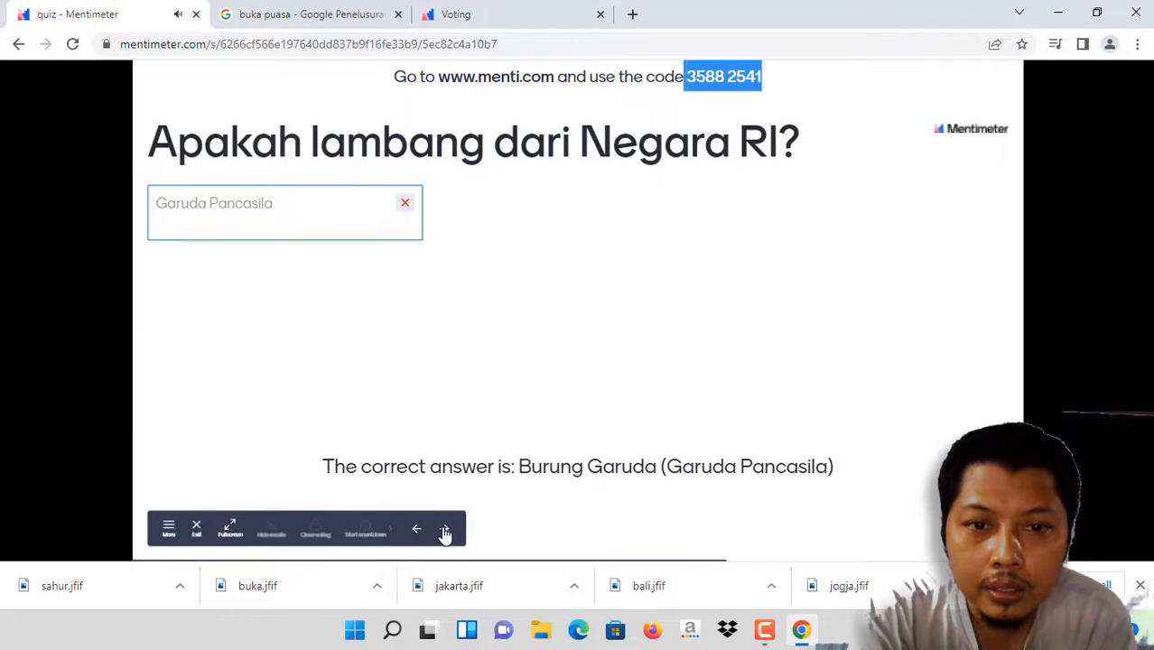
pyautogui.click(445, 531)
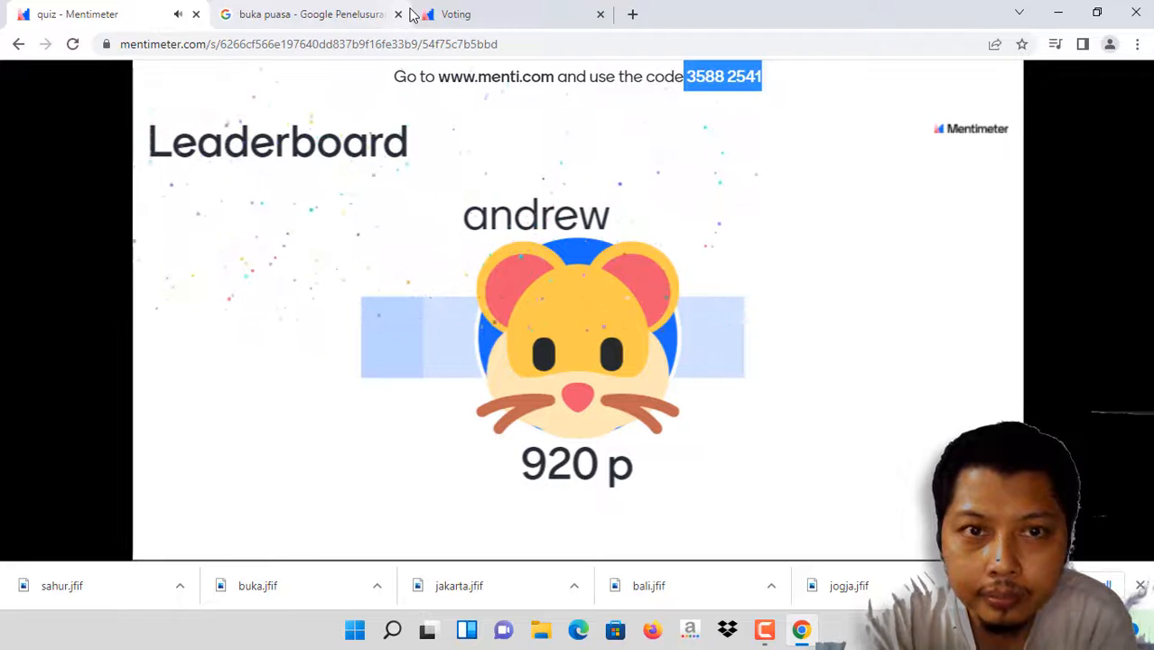
pyautogui.press('Escape')
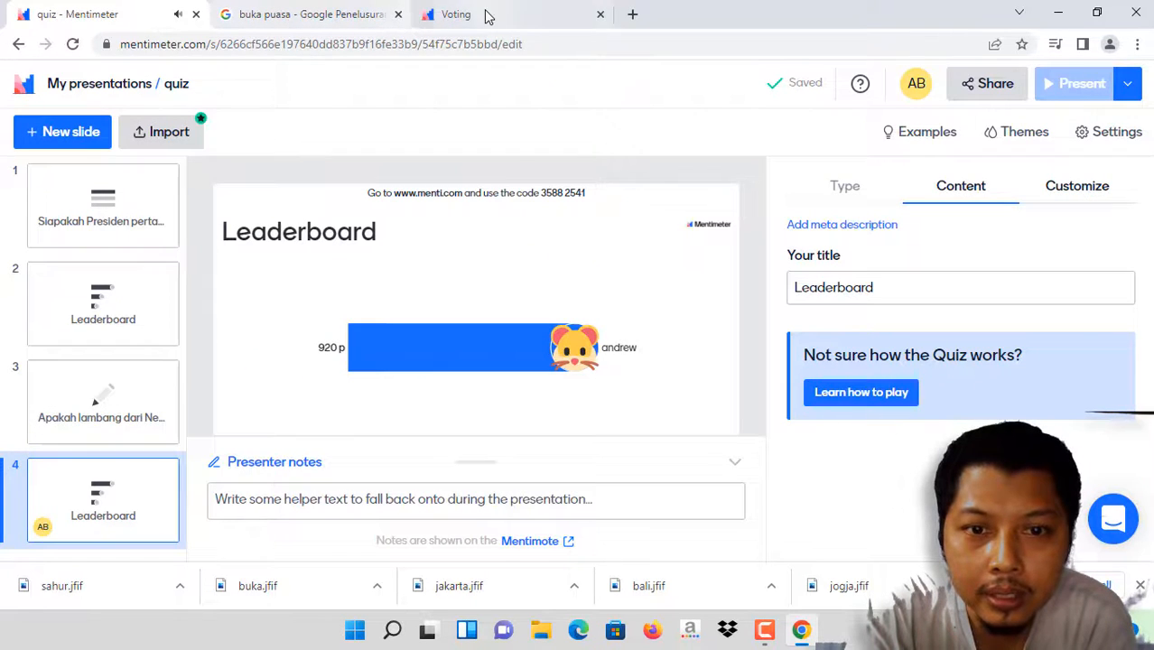
# - Review the participant's final quiz result and compare it with the last Leaderboard slide in the editor
pyautogui.click(478, 15)
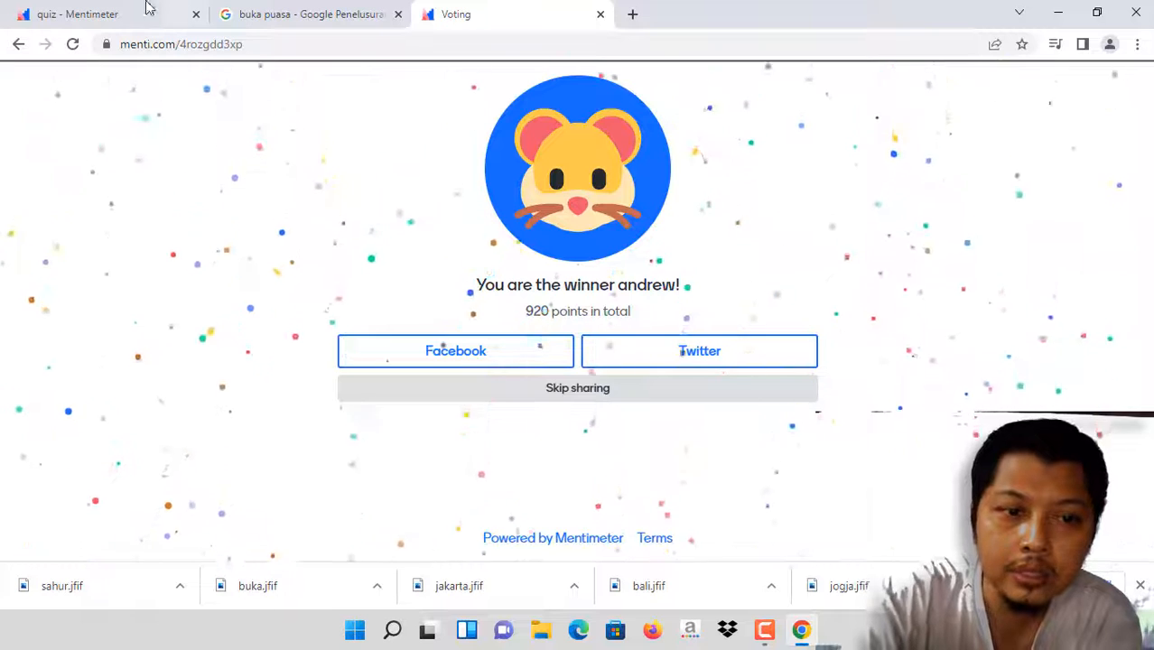
pyautogui.click(78, 13)
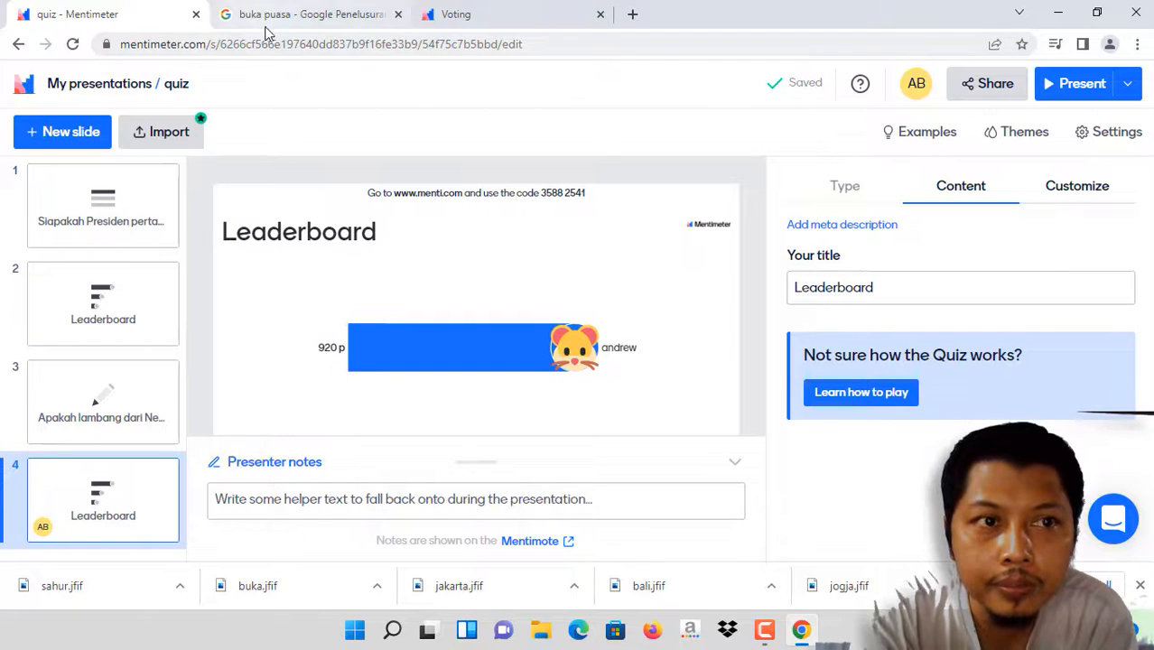
pyautogui.click(504, 16)
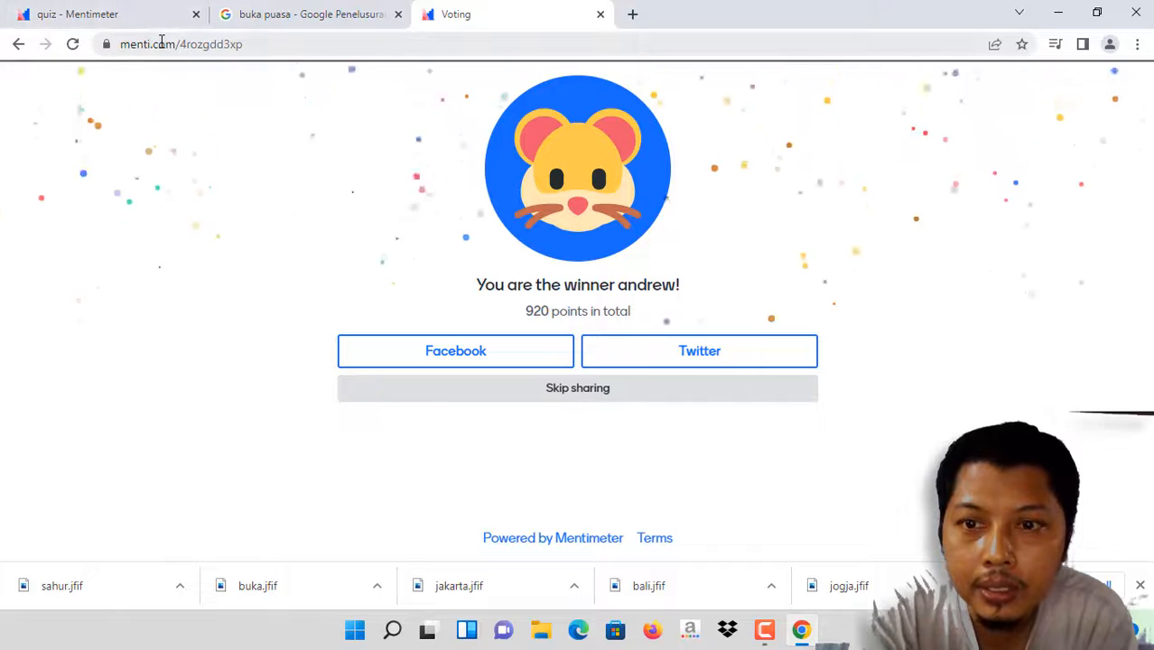
# - Select the first question slide in the quiz editor, show its question type options and raise the system volume
pyautogui.click(76, 14)
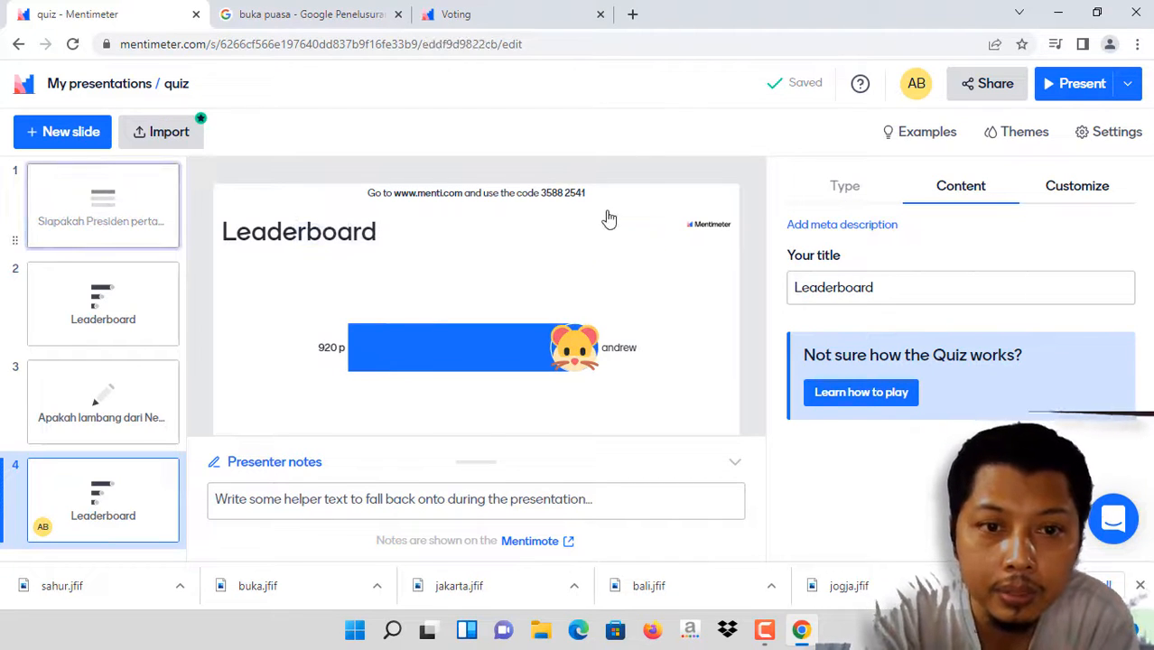
pyautogui.click(854, 202)
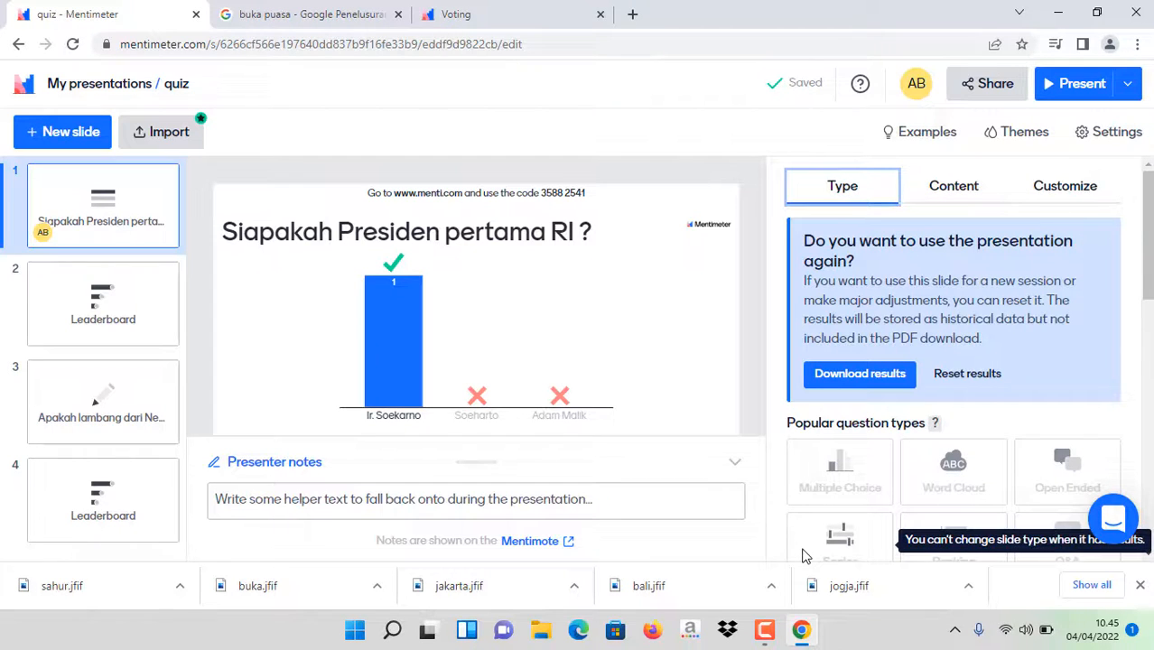
pyautogui.press('XF86AudioRaiseVolume')
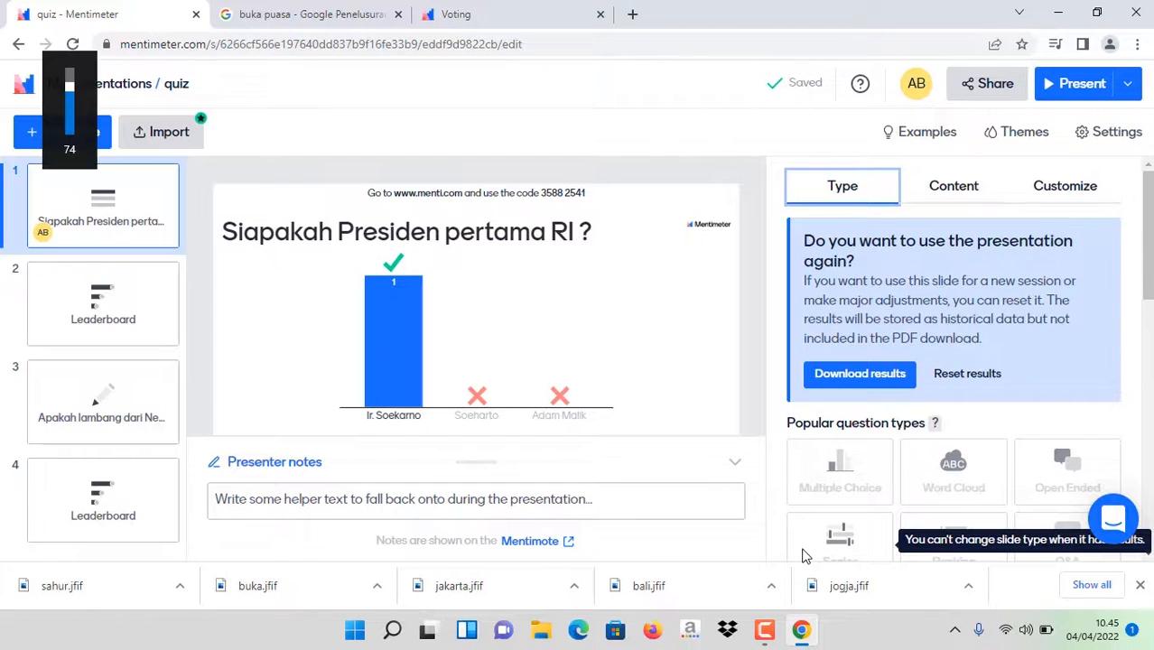